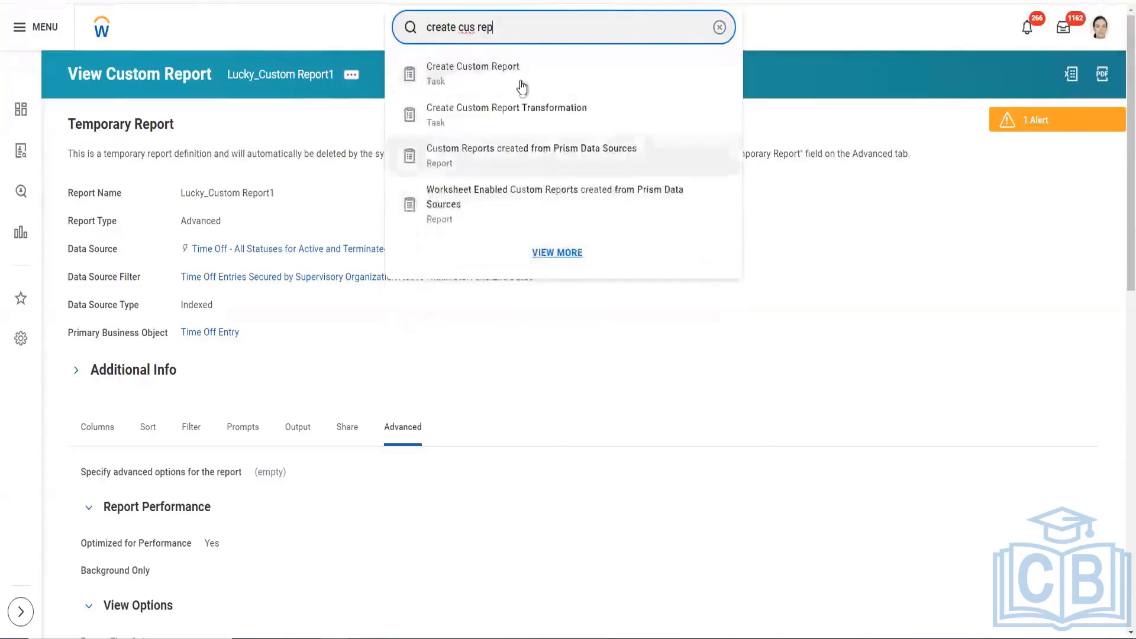
Step: Start the Create Custom Report task and enter DNU Batch2 First Report as the report name
{"action": "left_click", "coordinate": [521, 86]}
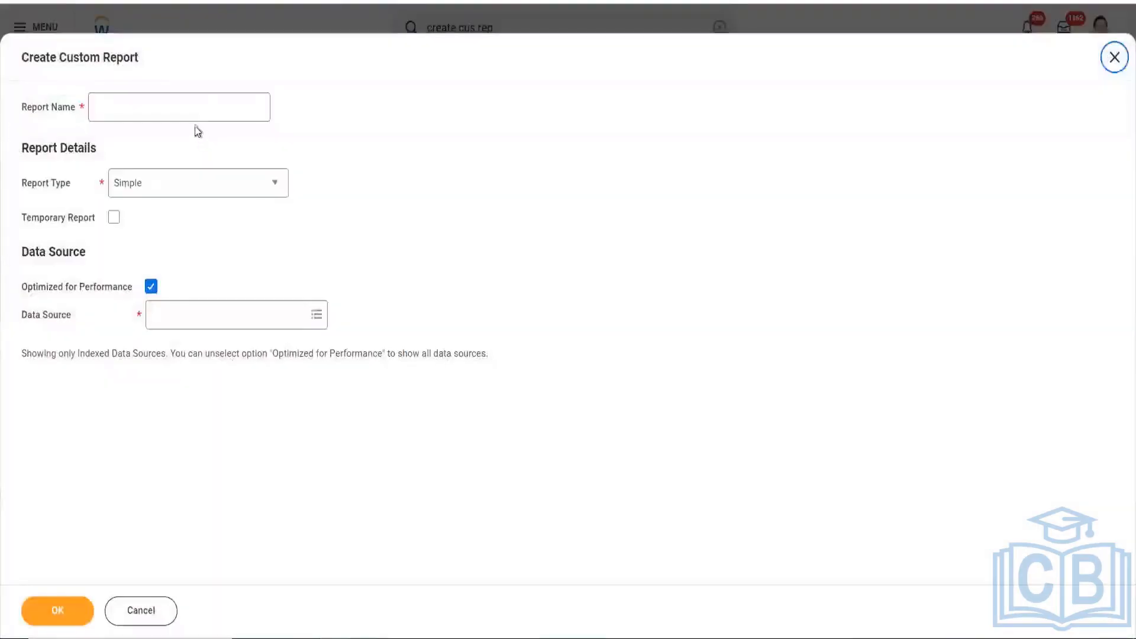
{"action": "left_click", "coordinate": [195, 110]}
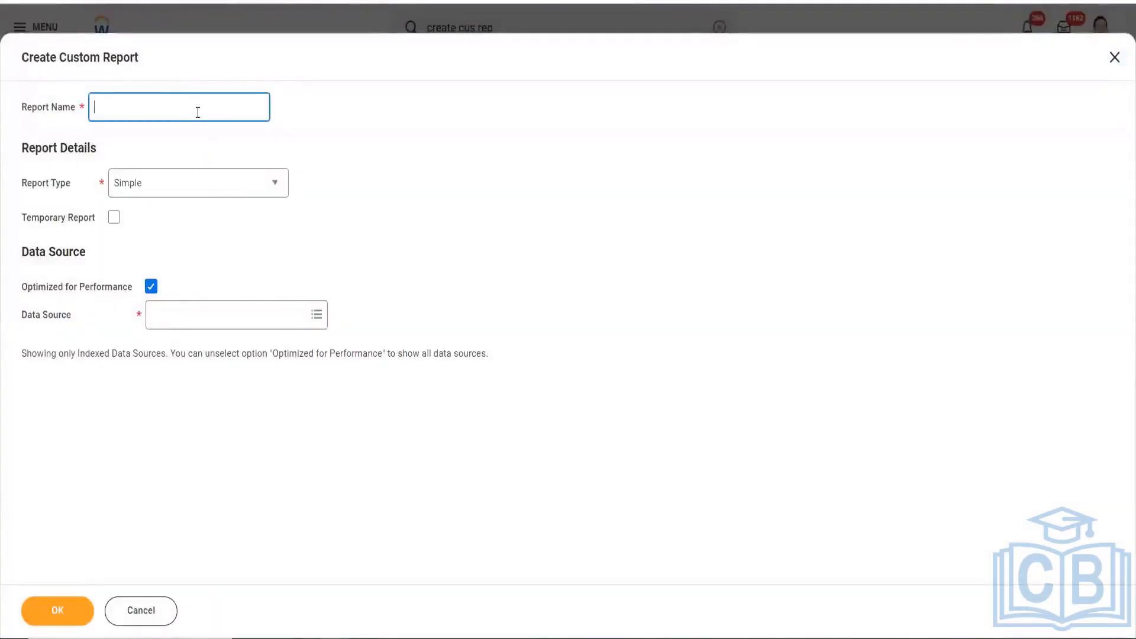
{"action": "type", "text": "DNU Batch 2"}
{"action": "key", "text": "BackSpace"}
{"action": "type", "text": "2 E"}
{"action": "key", "text": "BackSpace"}
{"action": "type", "text": "First Report"}
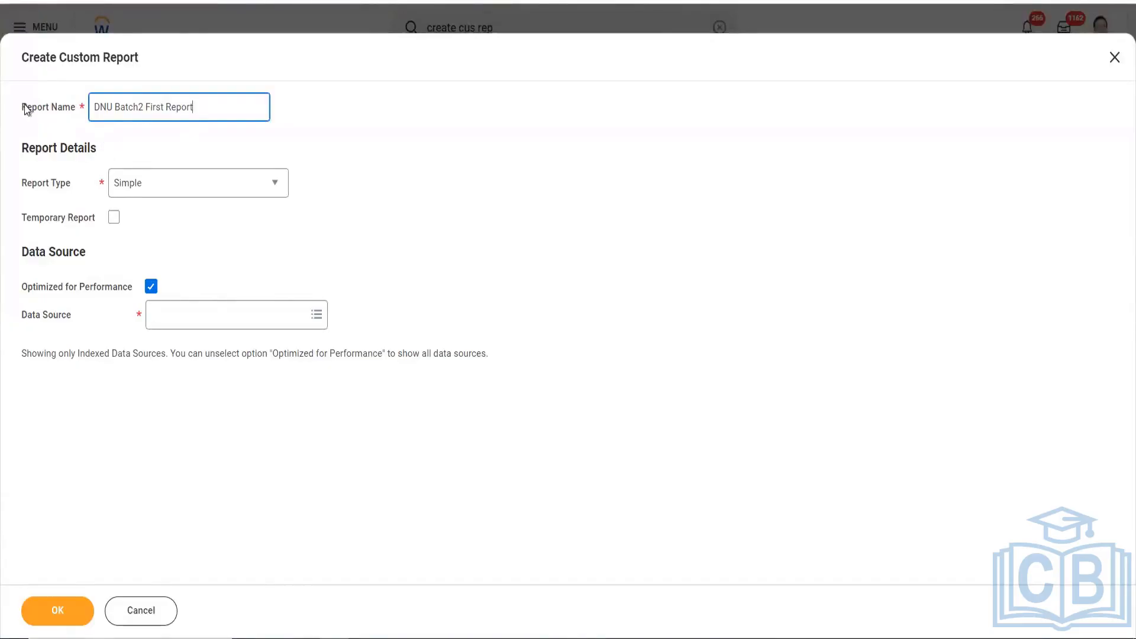
{"action": "left_click_drag", "start_coordinate": [23, 106], "coordinate": [93, 109]}
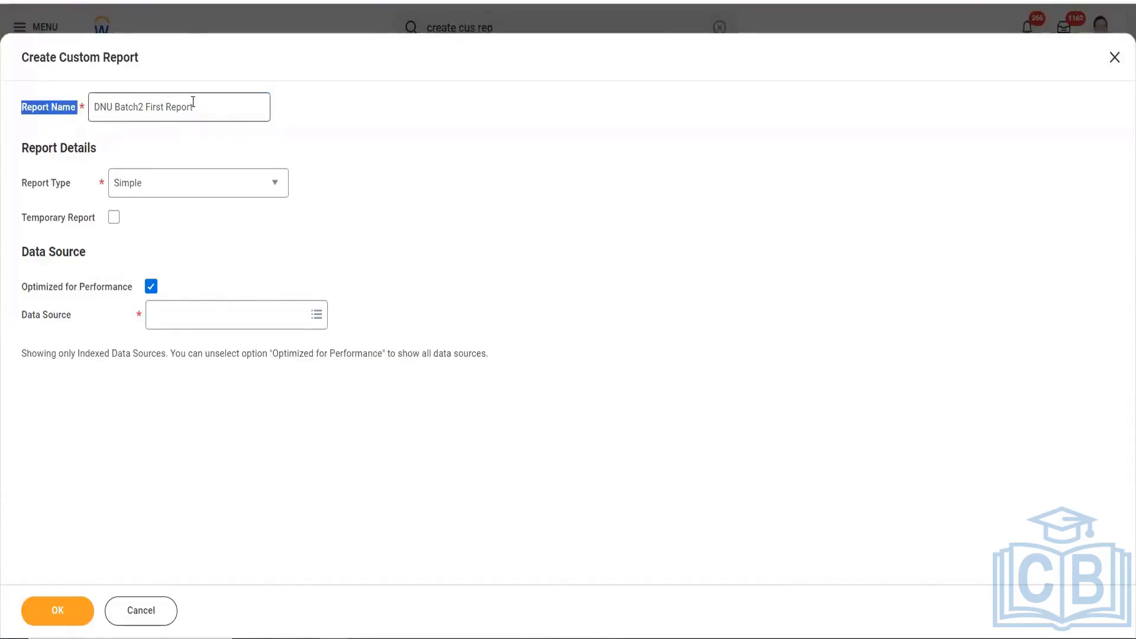
{"action": "left_click_drag", "start_coordinate": [210, 107], "coordinate": [71, 125]}
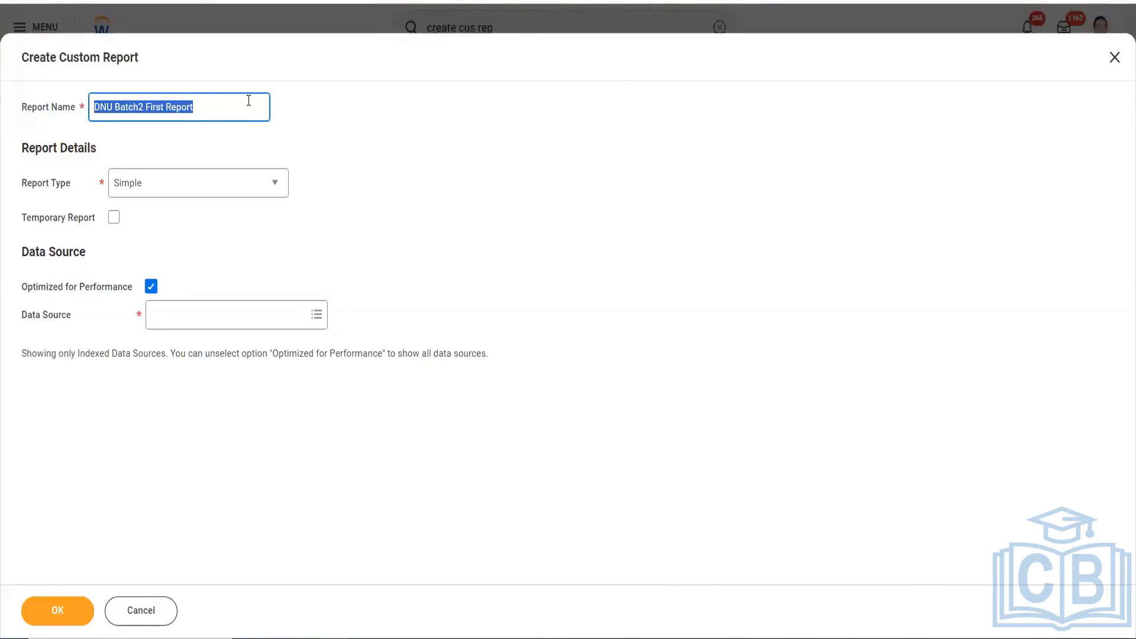
Step: Choose Simple as the report type from the available report types
{"action": "left_click", "coordinate": [37, 191]}
{"action": "triple_click", "coordinate": [37, 190]}
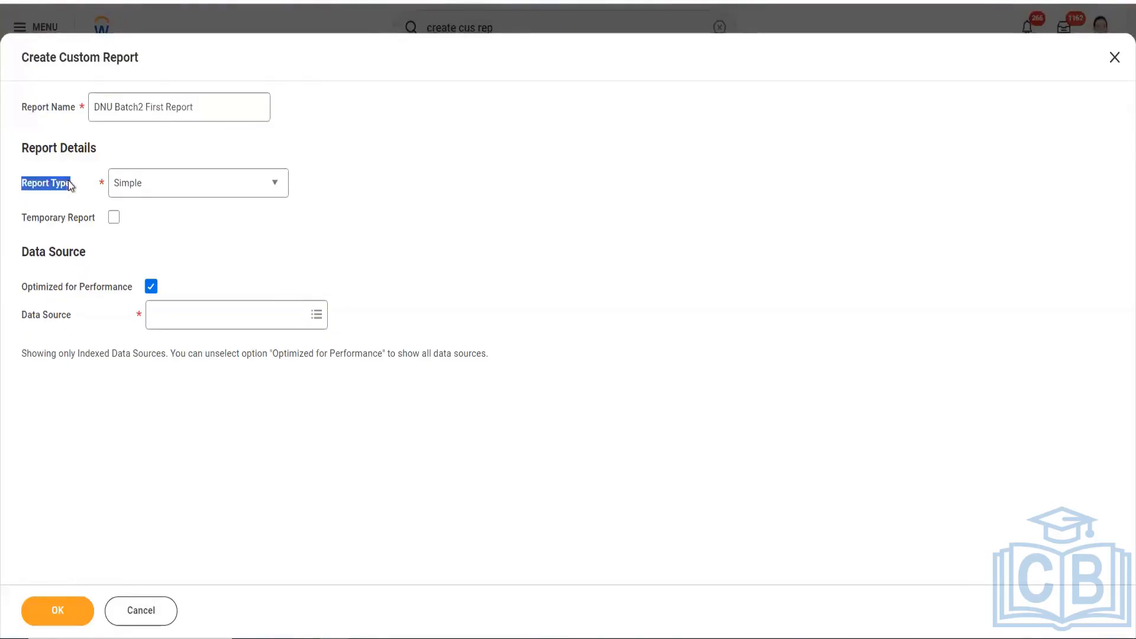
{"action": "left_click", "coordinate": [273, 188]}
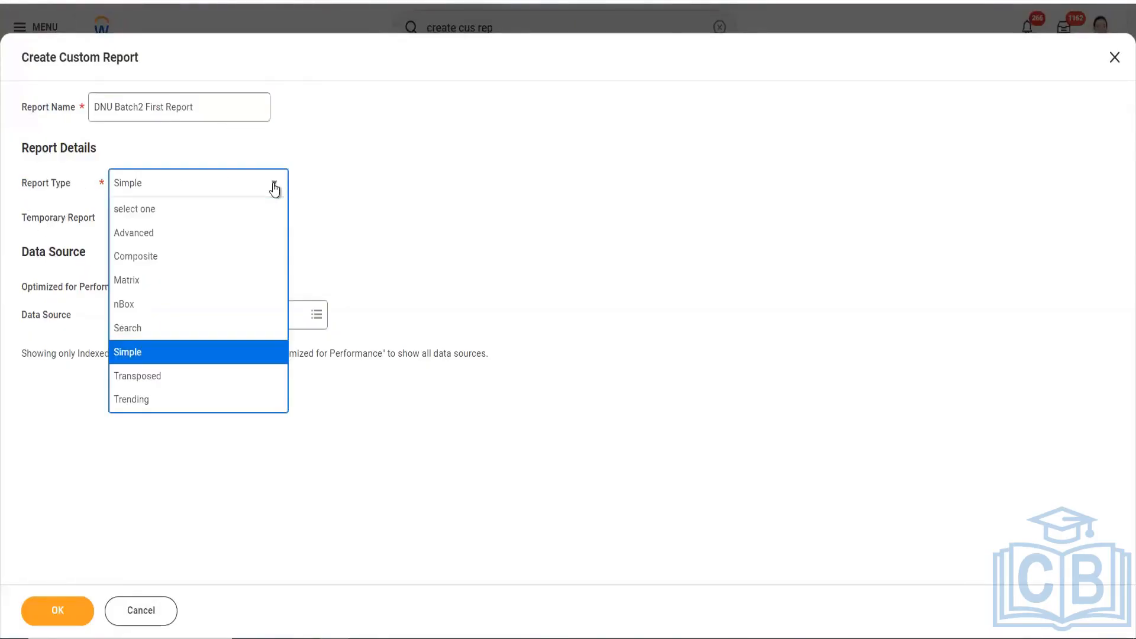
{"action": "left_click", "coordinate": [178, 355]}
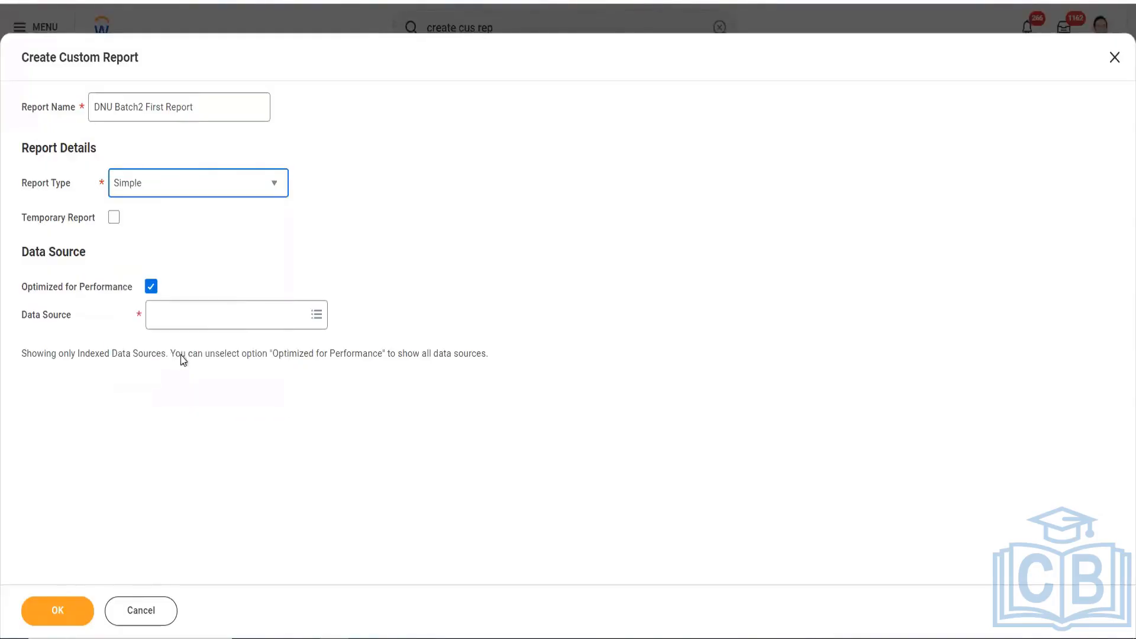
Step: Insert the word Simple in the report name so it reads DNU Batch2 First Simple Report
{"action": "left_click", "coordinate": [164, 107]}
{"action": "type", "text": "impe"}
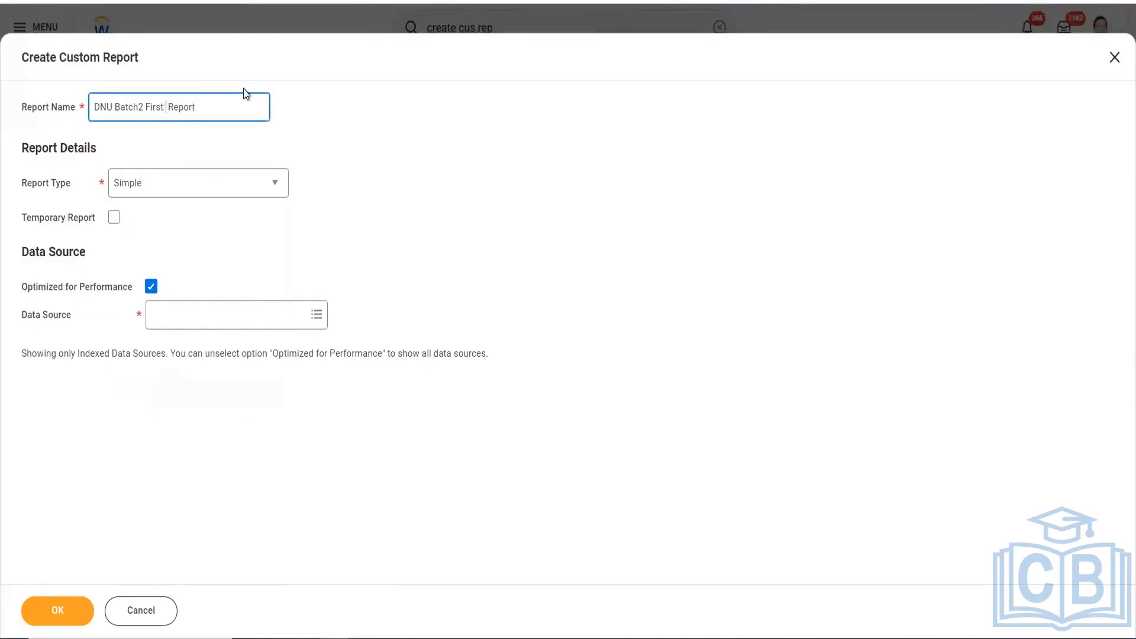
{"action": "key", "text": "BackSpace"}
{"action": "key", "text": "BackSpace"}
{"action": "key", "text": "BackSpace"}
{"action": "key", "text": "BackSpace"}
{"action": "type", "text": "Simple"}
Step: Mark the report as temporary and create it with Workers for HCM Reporting as its data source
{"action": "left_click", "coordinate": [114, 217]}
{"action": "left_click", "coordinate": [170, 317]}
{"action": "type", "text": "worker for hcm"}
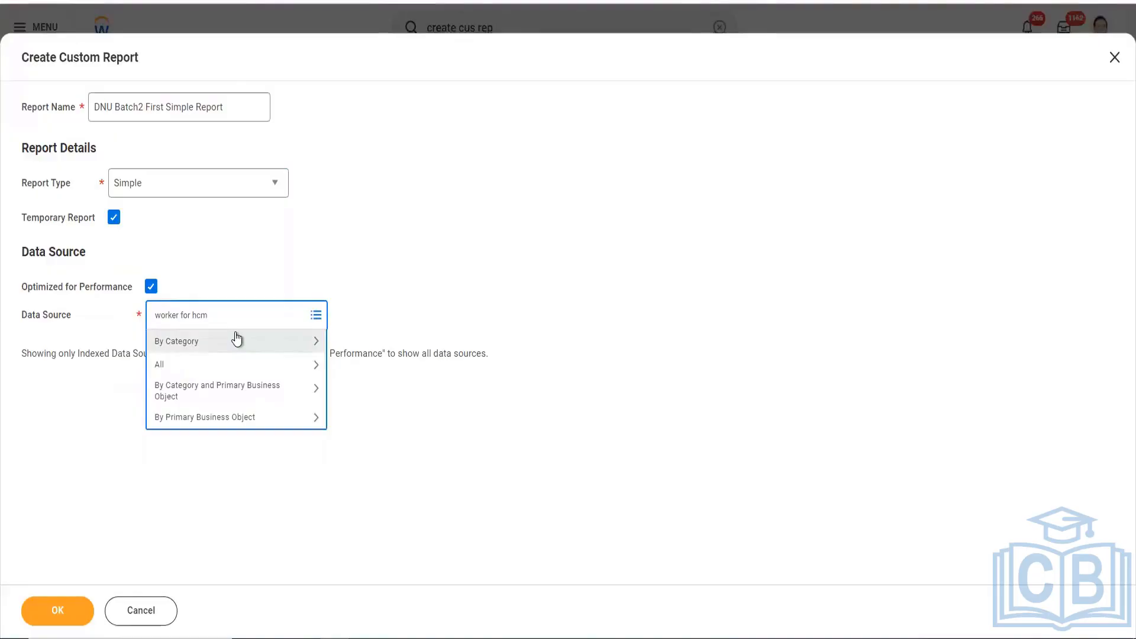
{"action": "key", "text": "Return"}
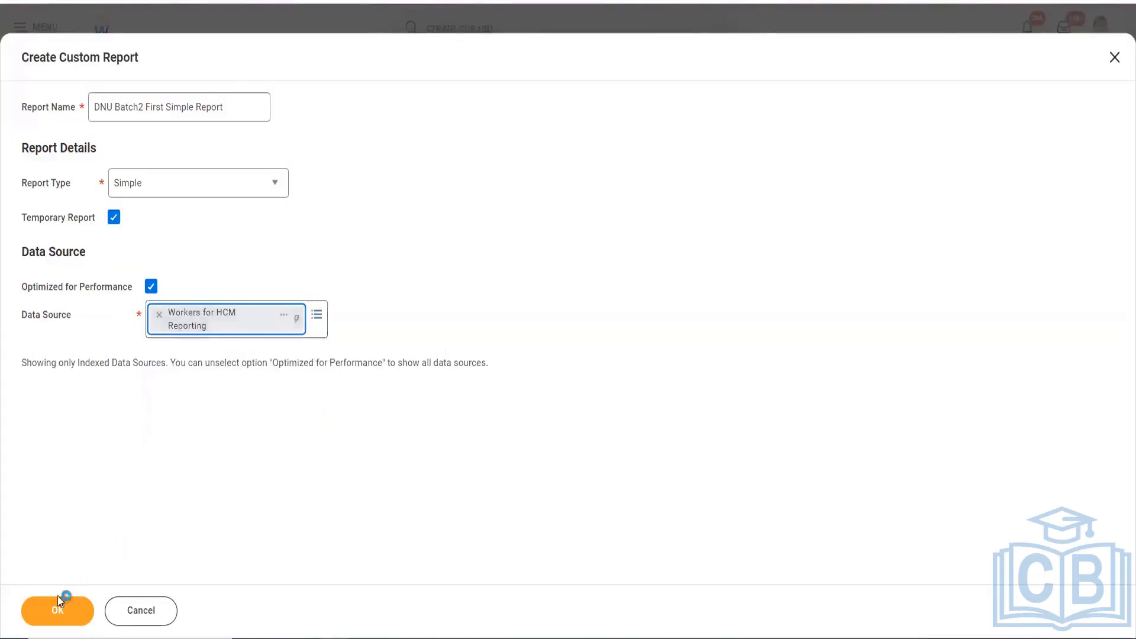
{"action": "left_click", "coordinate": [82, 610]}
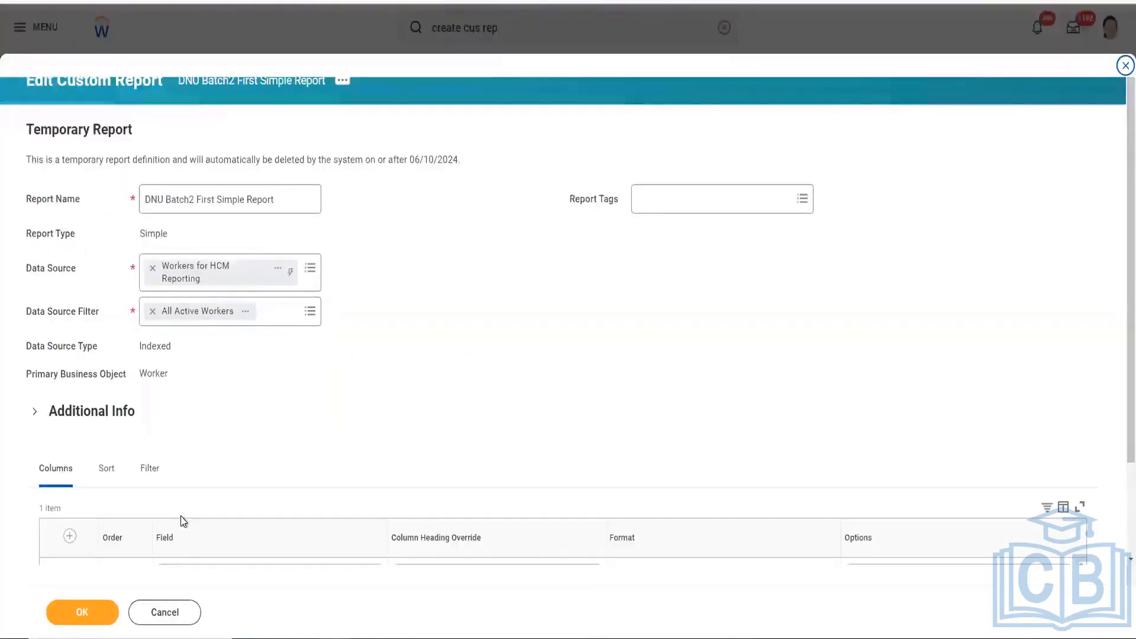
{"action": "scroll", "coordinate": [499, 338], "scroll_direction": "down", "scroll_amount": 2}
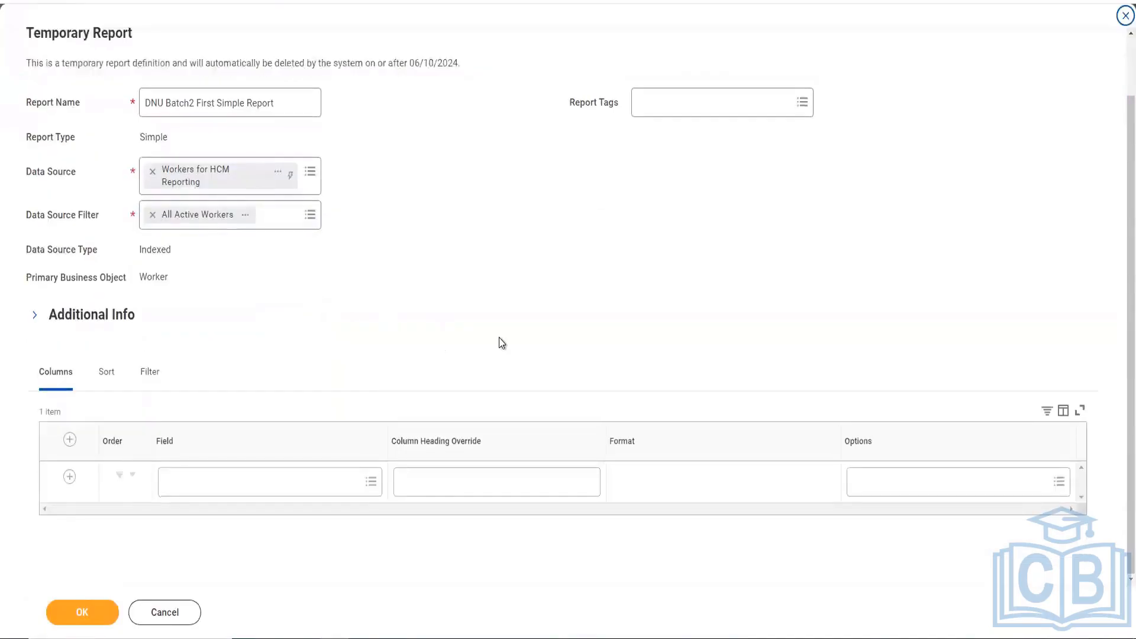
{"action": "scroll", "coordinate": [499, 338], "scroll_direction": "up", "scroll_amount": 1}
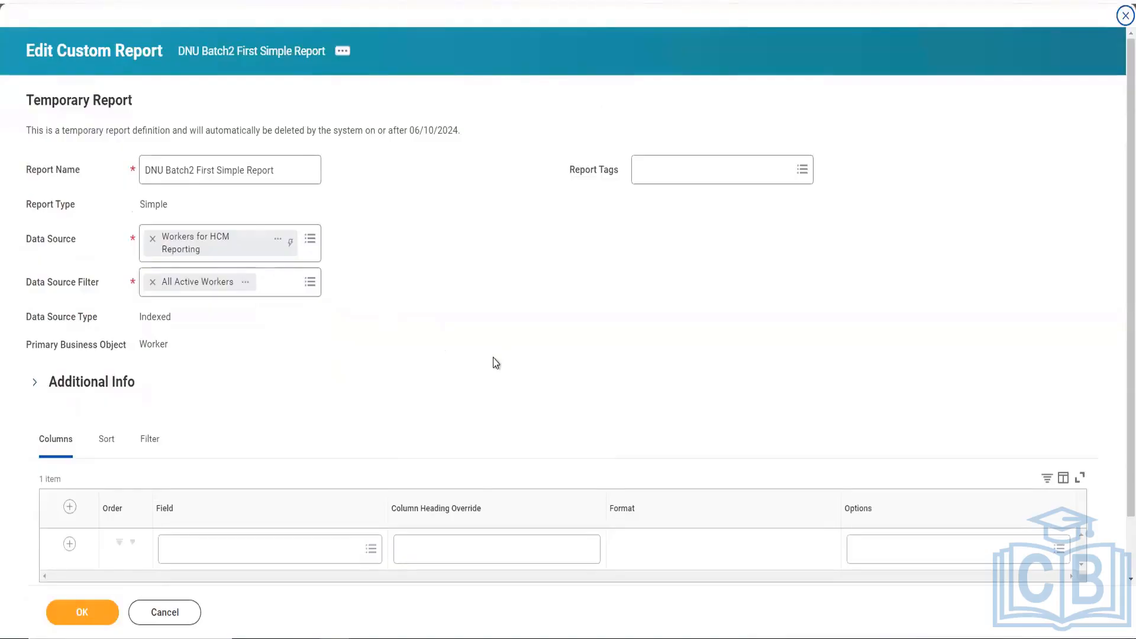
{"action": "scroll", "coordinate": [385, 352], "scroll_direction": "down", "scroll_amount": 2}
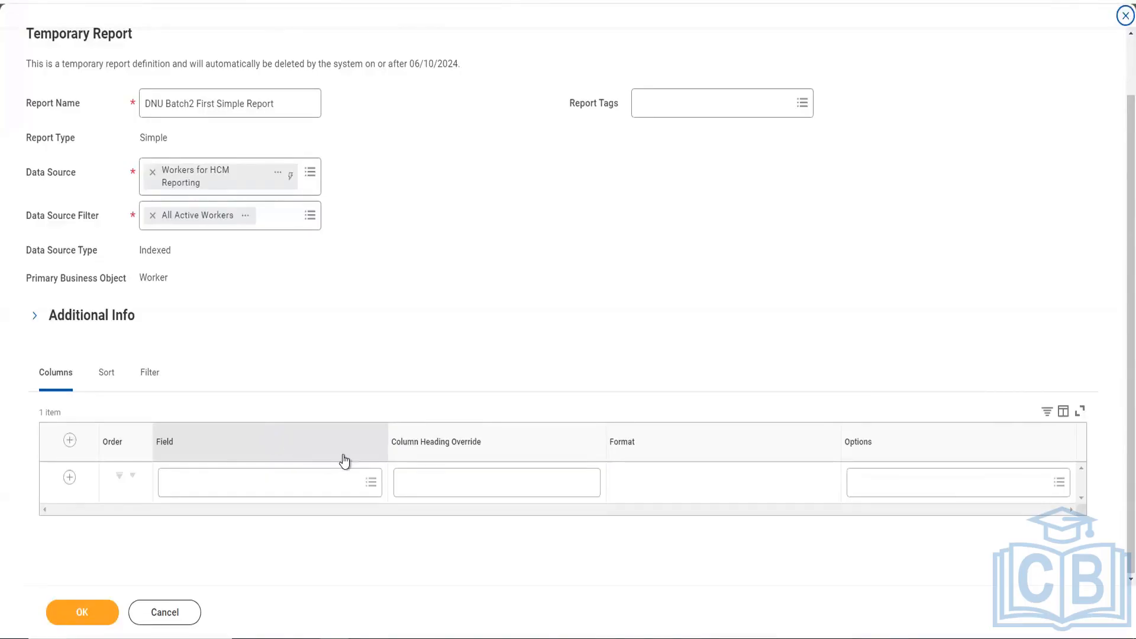
{"action": "scroll", "coordinate": [516, 326], "scroll_direction": "up", "scroll_amount": 2}
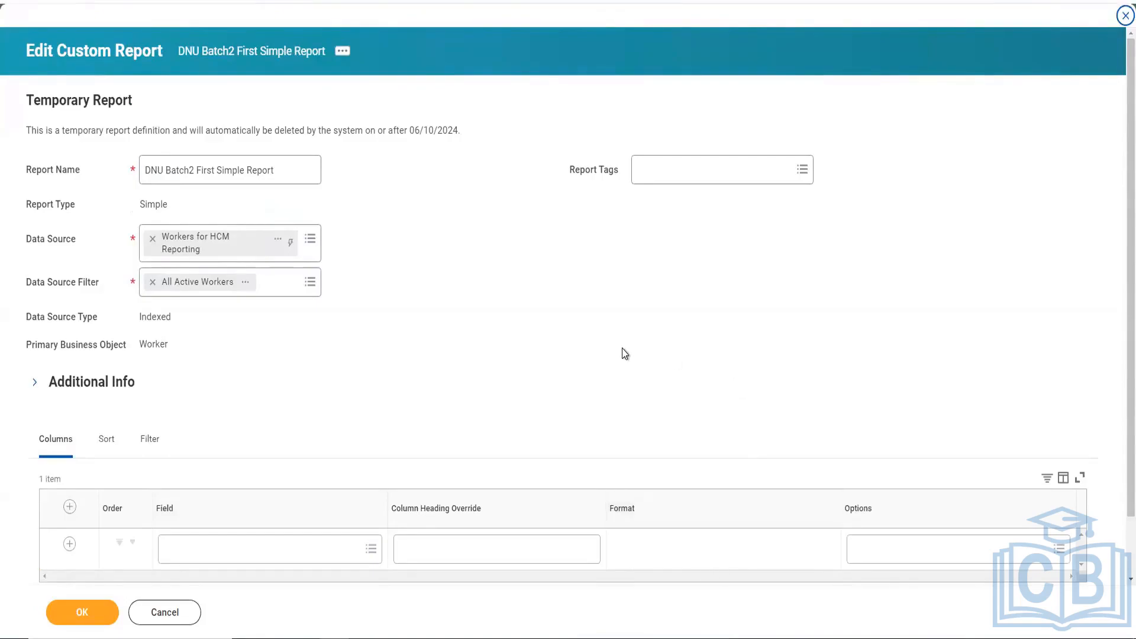
{"action": "scroll", "coordinate": [622, 349], "scroll_direction": "down", "scroll_amount": 1}
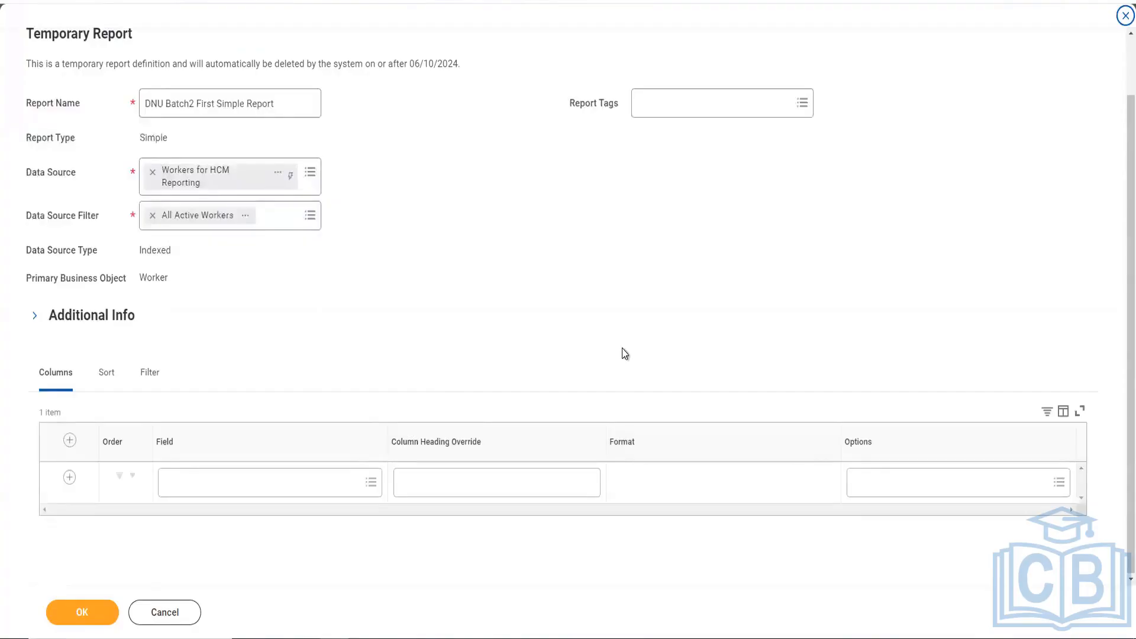
{"action": "scroll", "coordinate": [623, 349], "scroll_direction": "up", "scroll_amount": 1}
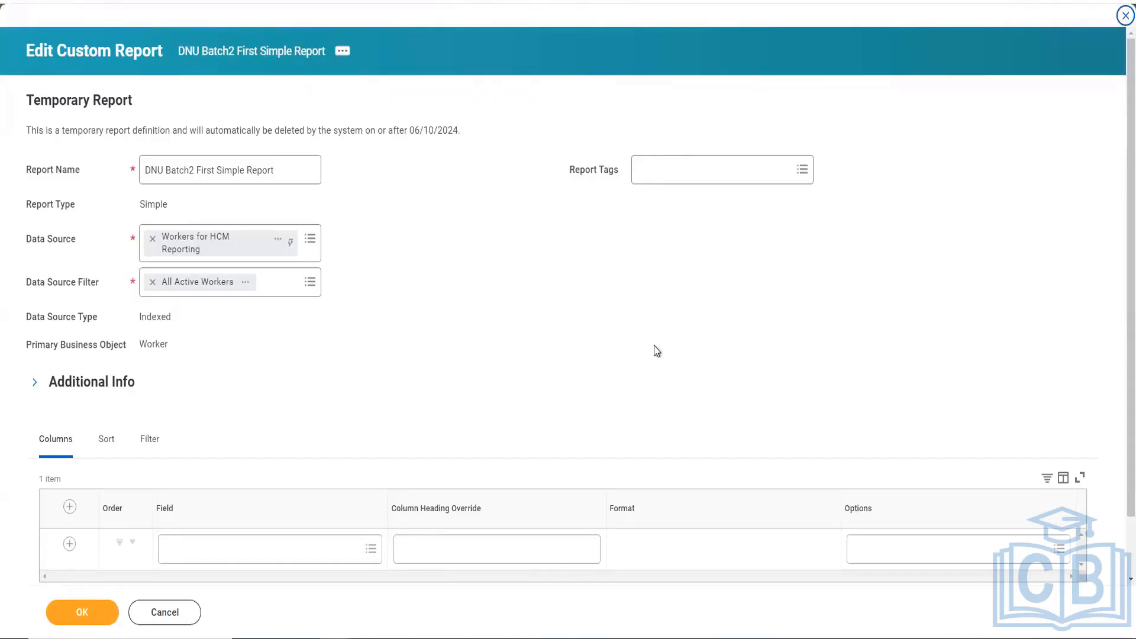
Step: Assign the existing report tag that consists of a person's first name followed by _New
{"action": "scroll", "coordinate": [655, 345], "scroll_direction": "down", "scroll_amount": 2}
{"action": "left_click", "coordinate": [669, 104]}
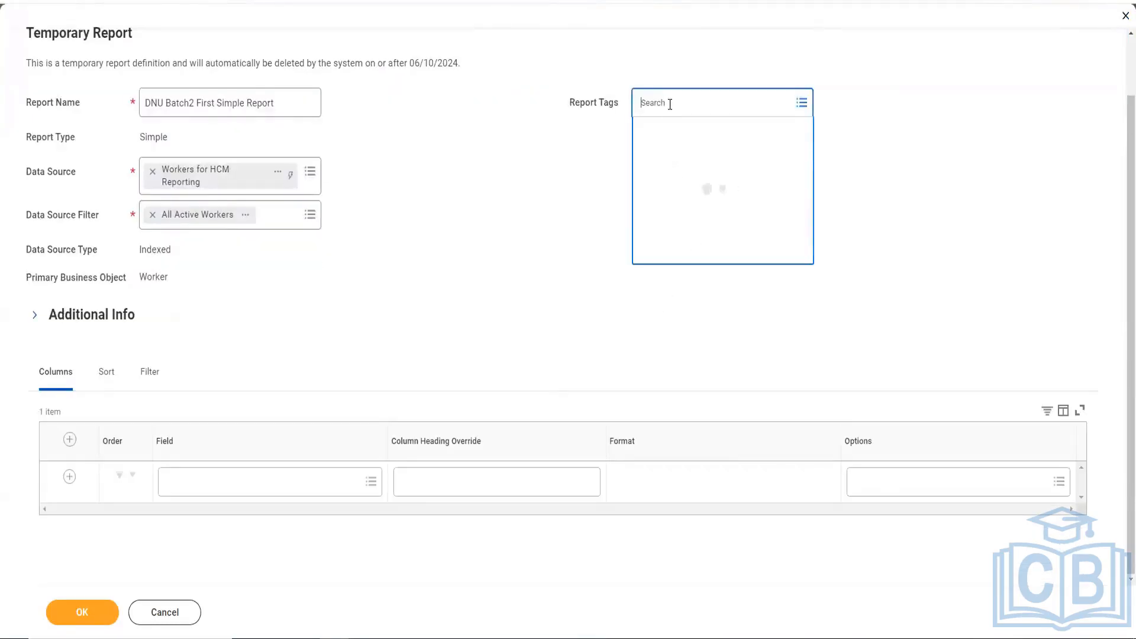
{"action": "type", "text": "Ganes"}
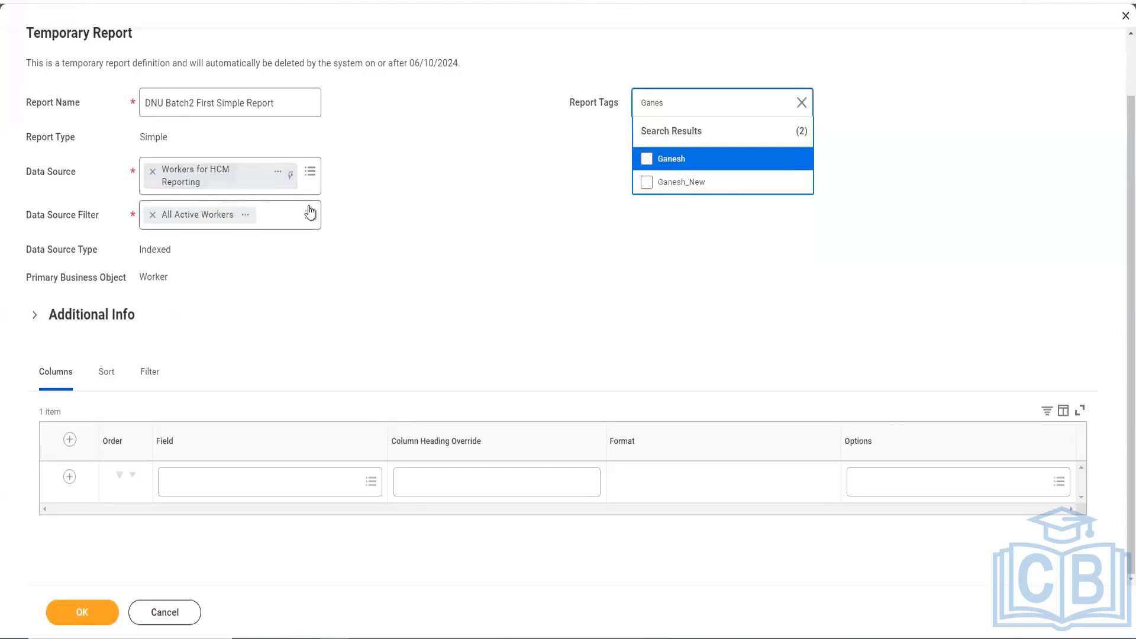
{"action": "left_click", "coordinate": [685, 182]}
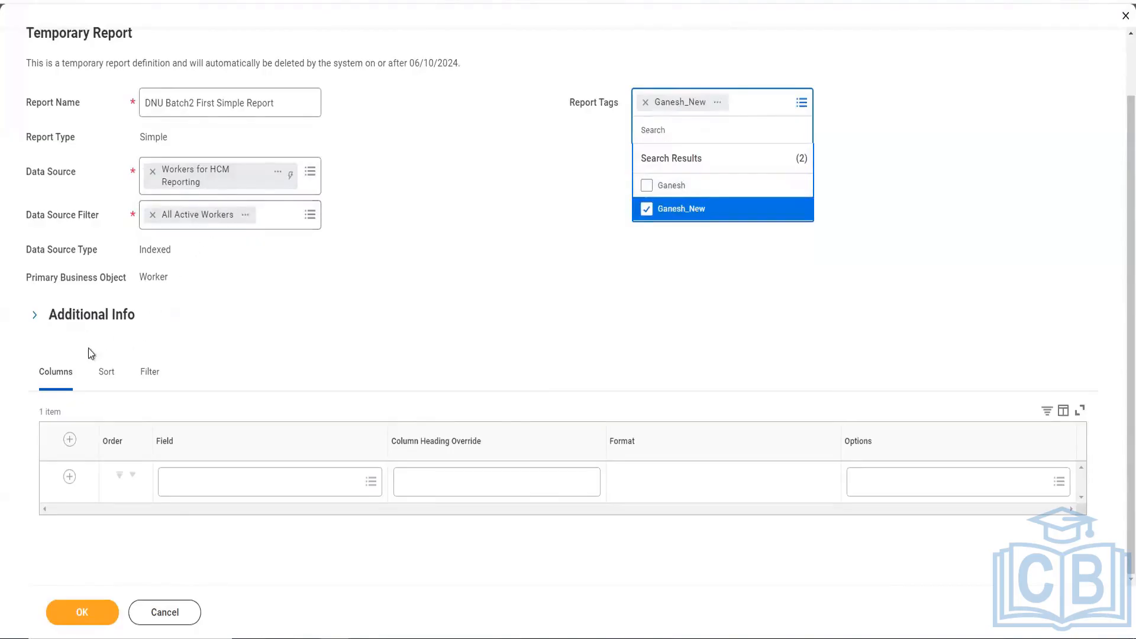
Step: Expand the Additional Info section of the report definition to view the data source description
{"action": "scroll", "coordinate": [187, 340], "scroll_direction": "up", "scroll_amount": 2}
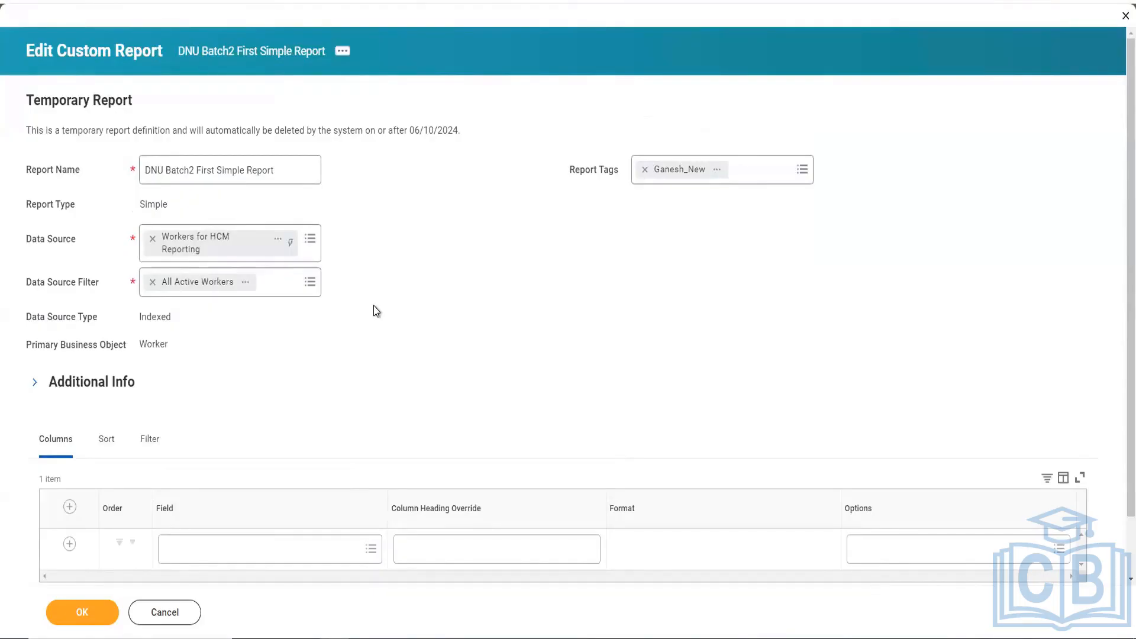
{"action": "scroll", "coordinate": [345, 312], "scroll_direction": "down", "scroll_amount": 2}
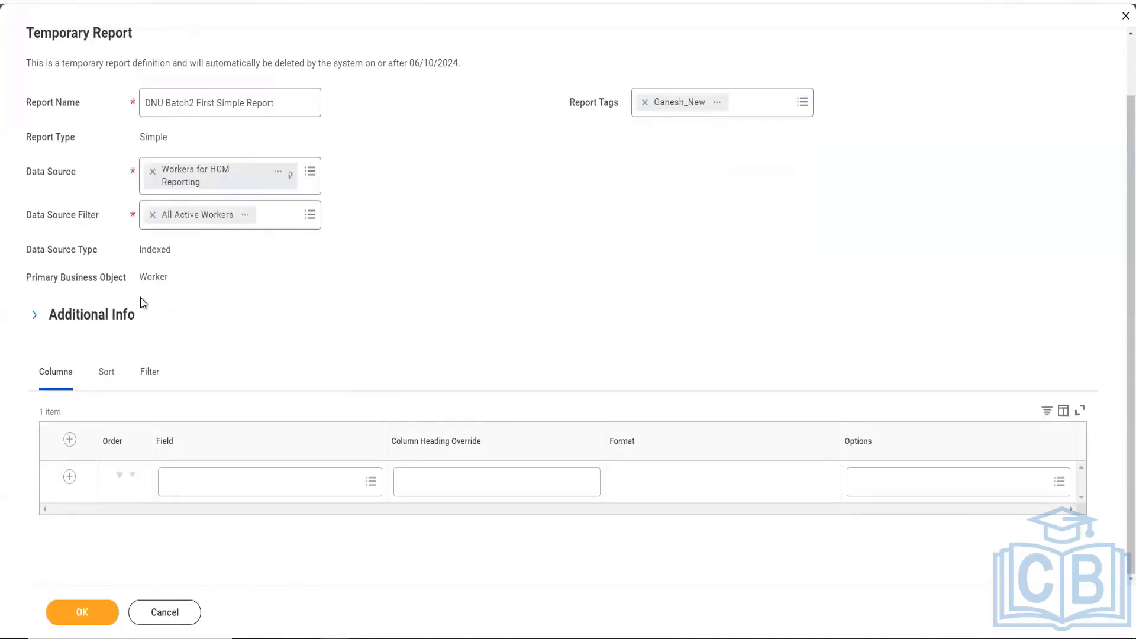
{"action": "scroll", "coordinate": [143, 303], "scroll_direction": "up", "scroll_amount": 1}
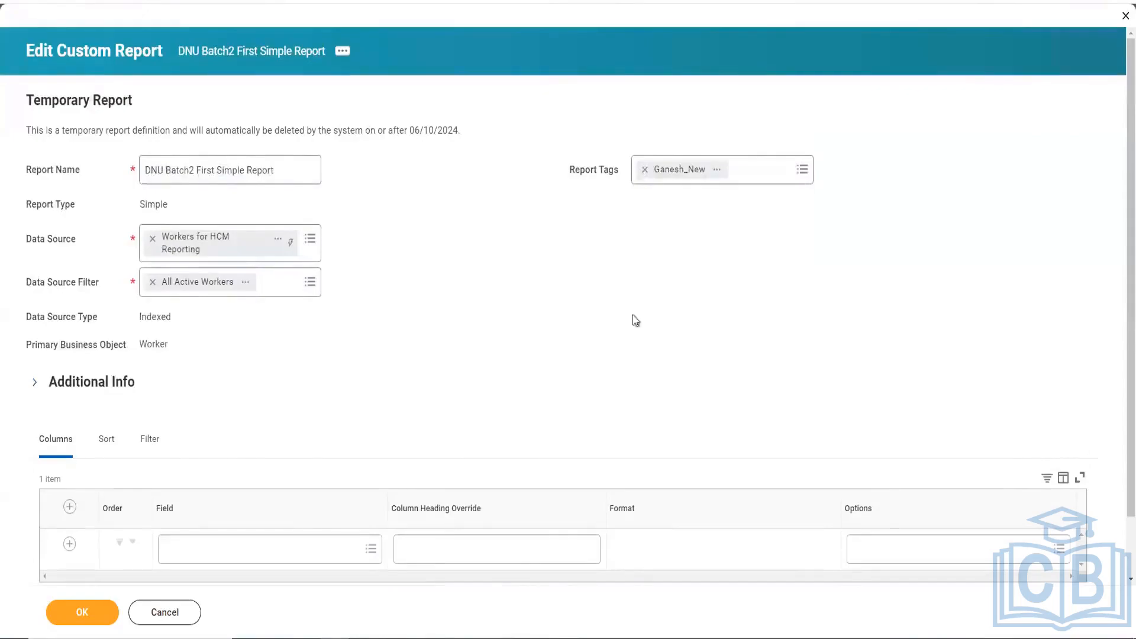
{"action": "scroll", "coordinate": [556, 303], "scroll_direction": "down", "scroll_amount": 1}
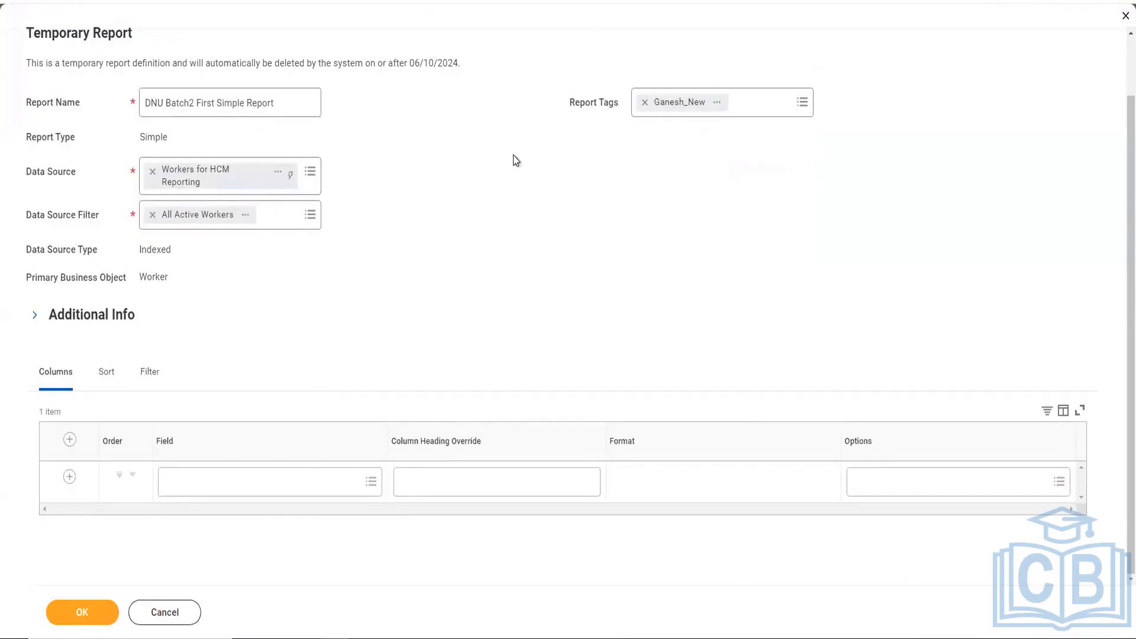
{"action": "left_click", "coordinate": [34, 314]}
{"action": "scroll", "coordinate": [399, 269], "scroll_direction": "down", "scroll_amount": 2}
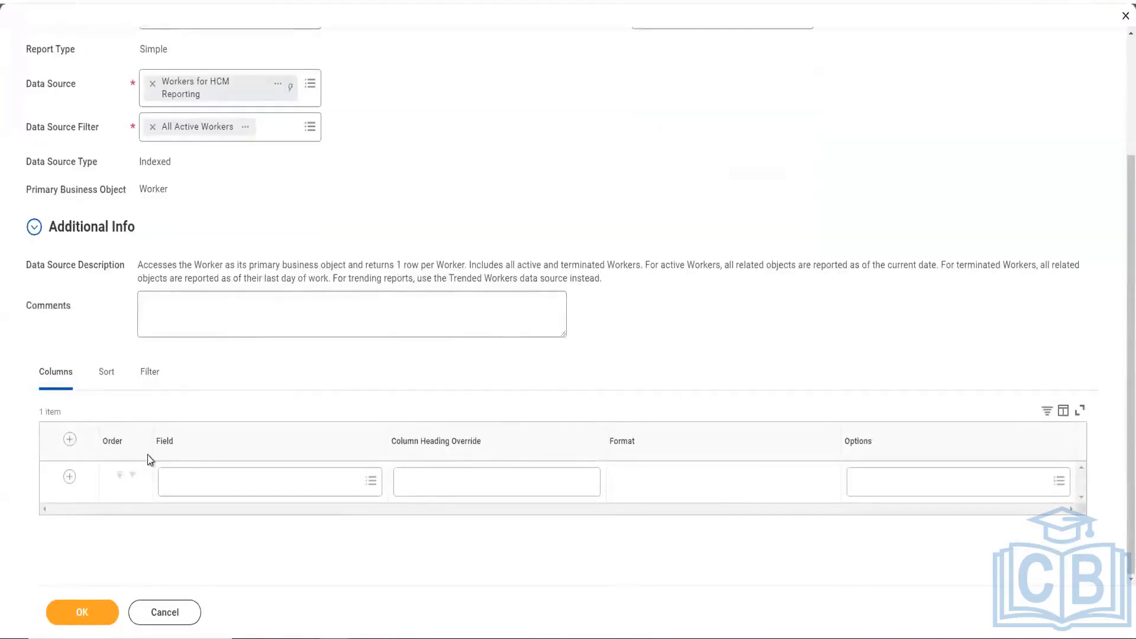
Step: Search for the first name field and set First Name as the field of the first column row
{"action": "left_click", "coordinate": [184, 479]}
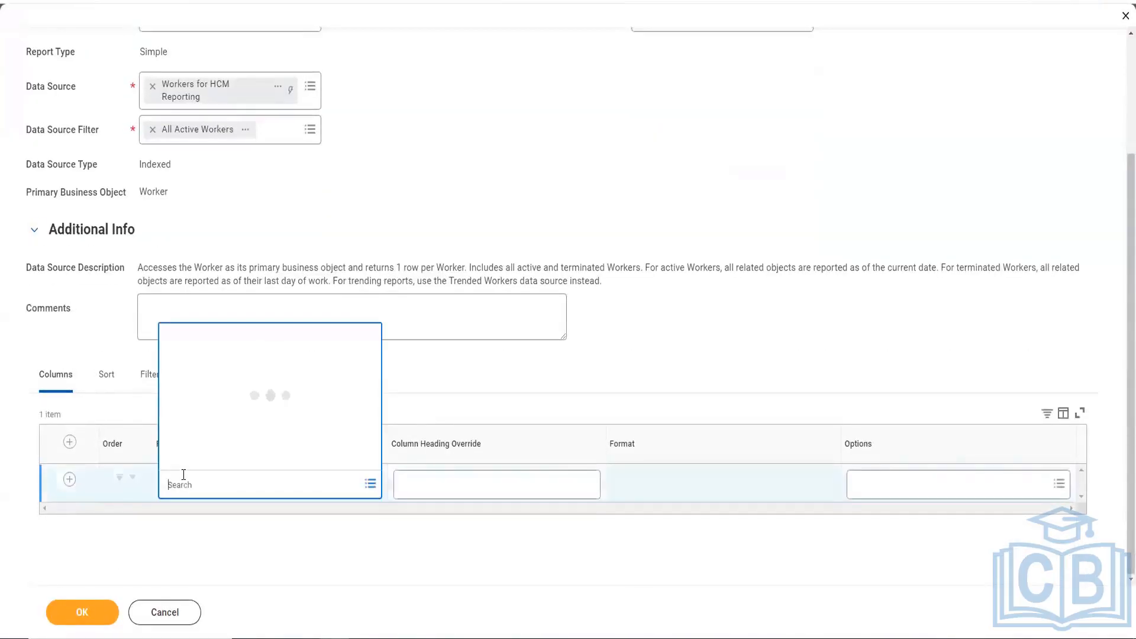
{"action": "type", "text": "first"}
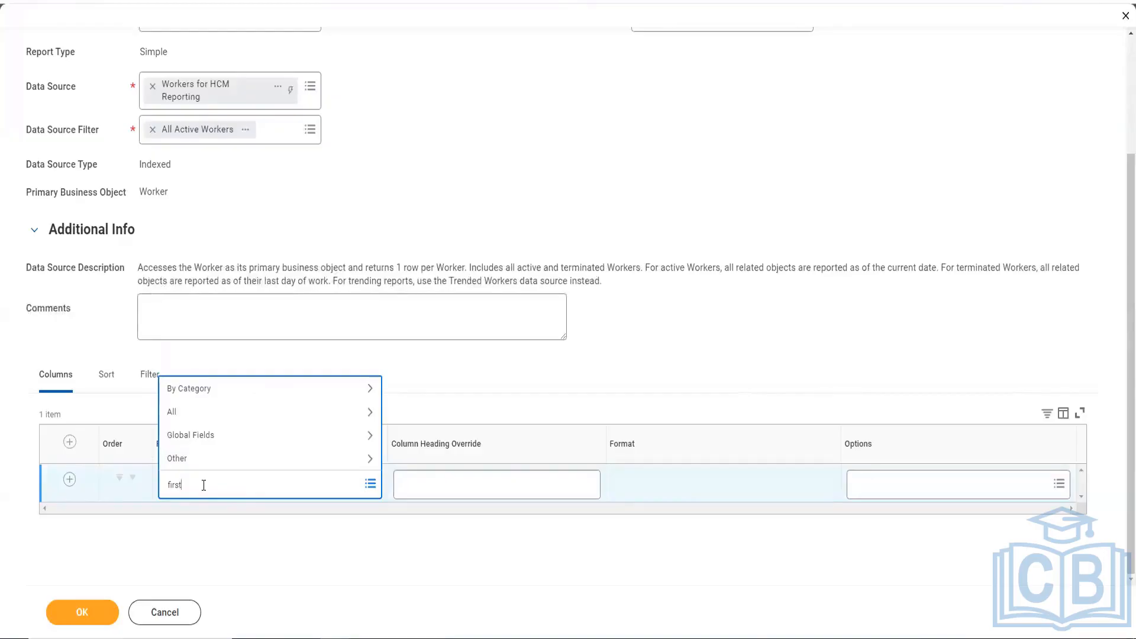
{"action": "type", "text": "nam"}
{"action": "key", "text": "Return"}
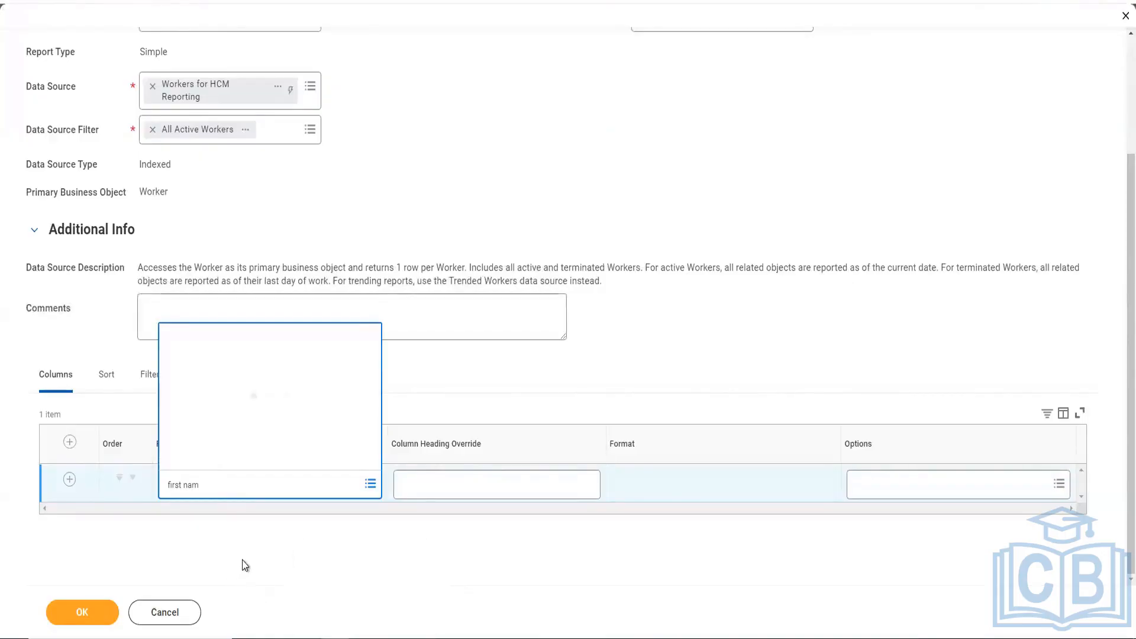
{"action": "left_click", "coordinate": [283, 190]}
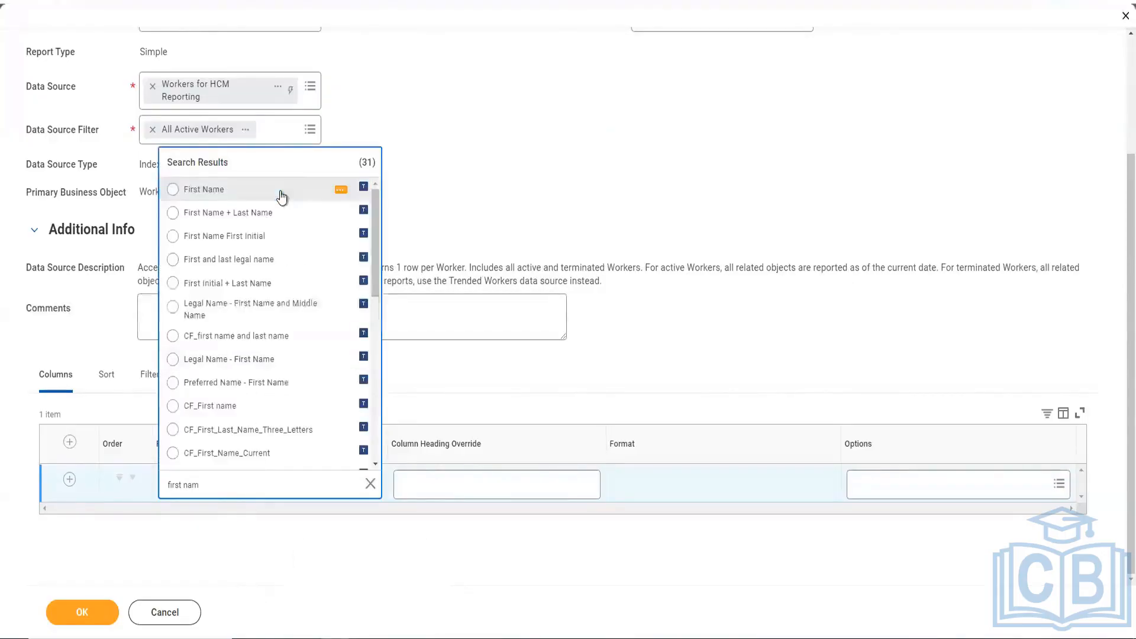
Step: Insert two blank column rows below the First Name row
{"action": "left_click", "coordinate": [70, 480]}
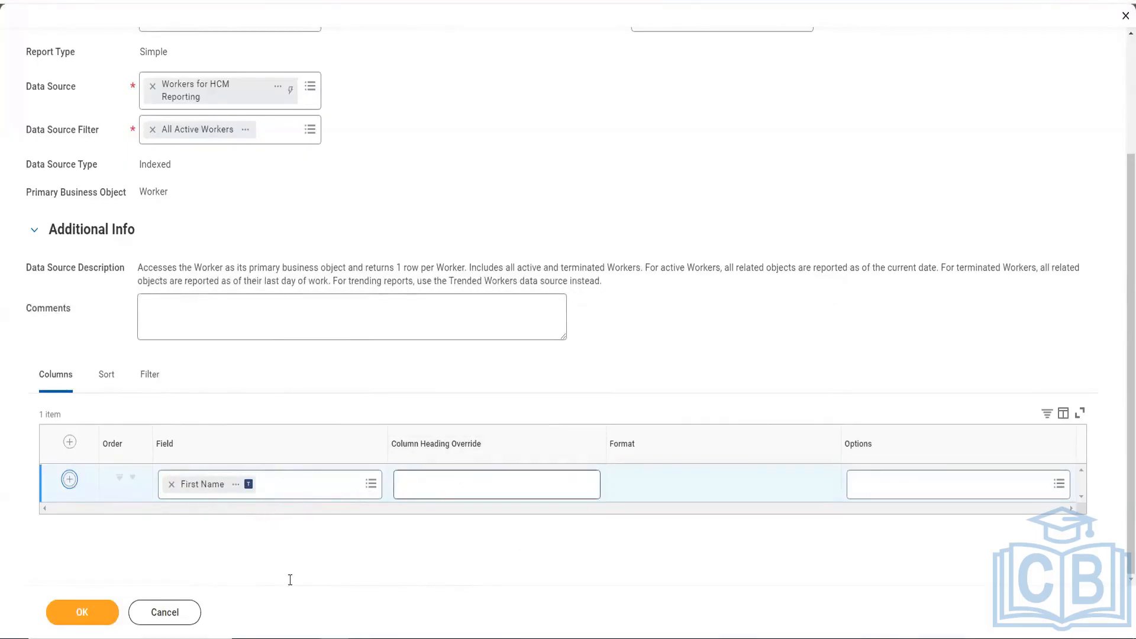
{"action": "left_click", "coordinate": [70, 480]}
{"action": "left_click", "coordinate": [224, 535]}
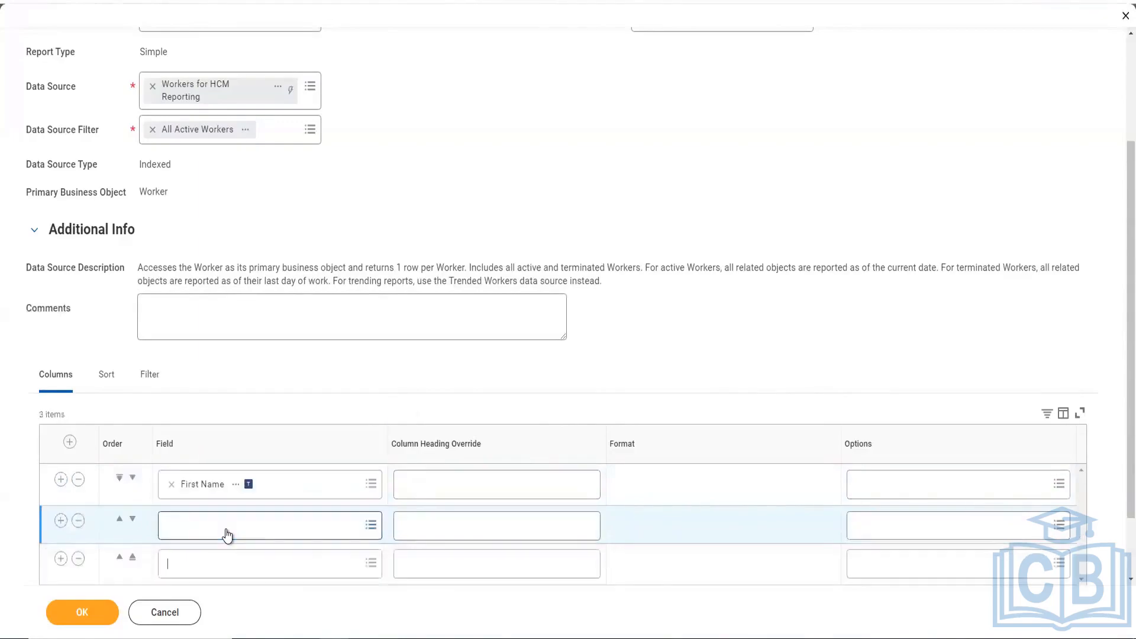
Step: Search for hire date in the second column row and open the details of the first two matching fields
{"action": "type", "text": "hire"}
{"action": "left_click", "coordinate": [223, 529]}
{"action": "type", "text": "hire date"}
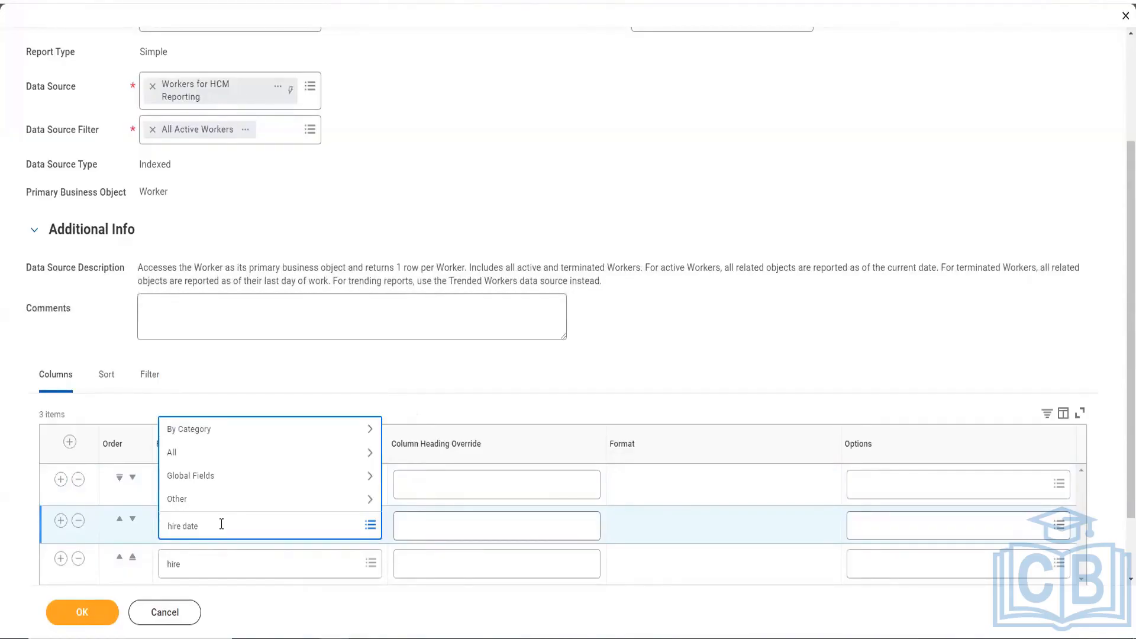
{"action": "key", "text": "Return"}
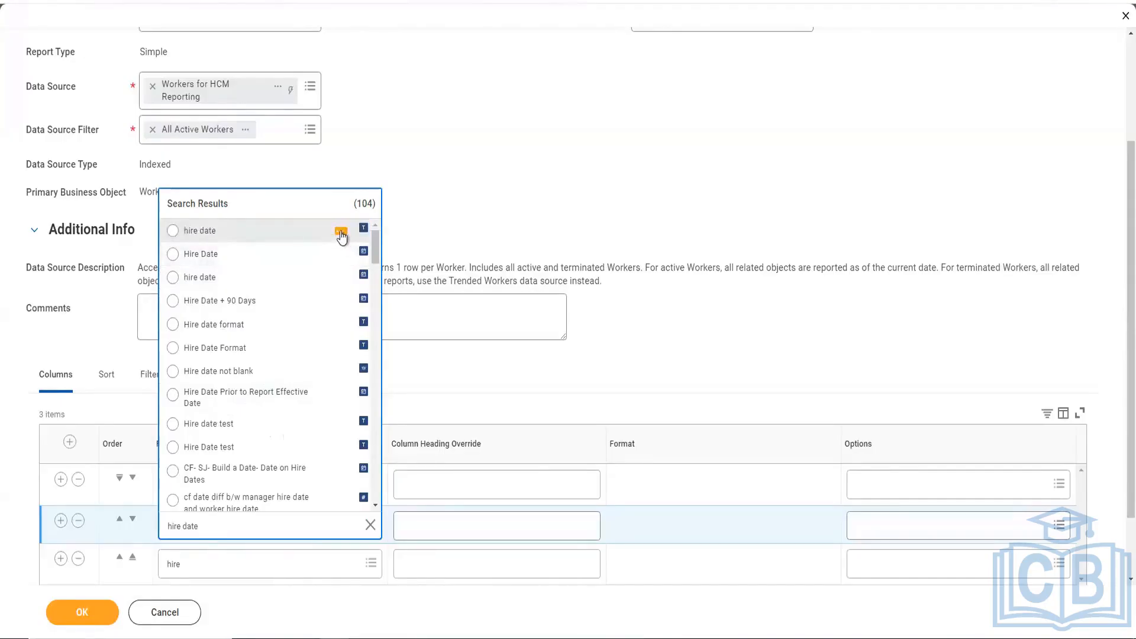
{"action": "left_click", "coordinate": [342, 235]}
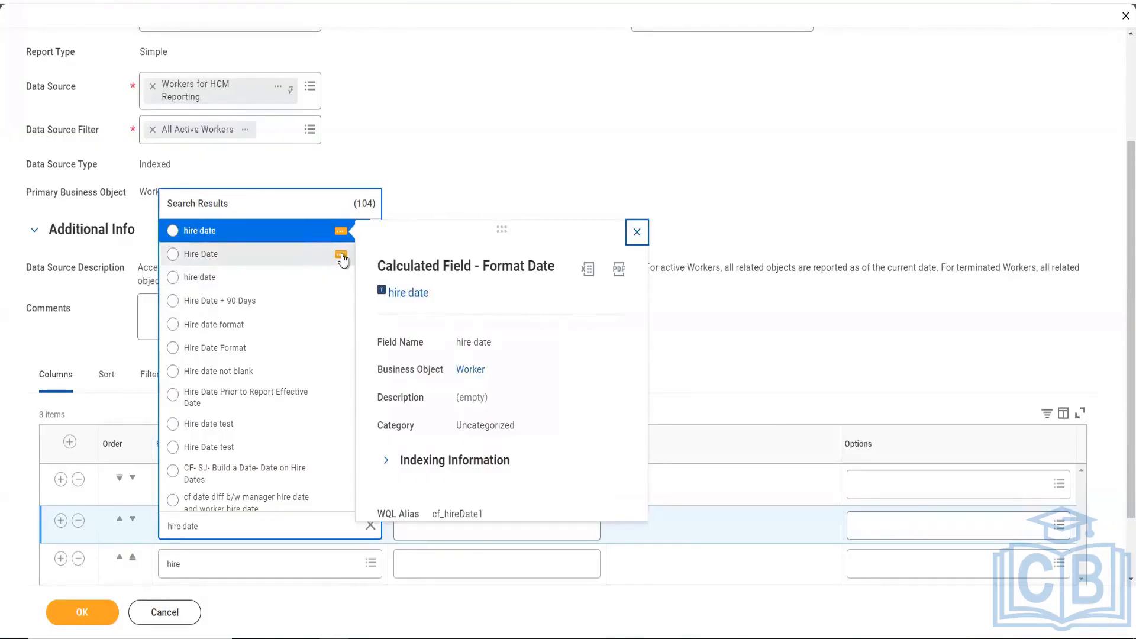
{"action": "left_click", "coordinate": [341, 255]}
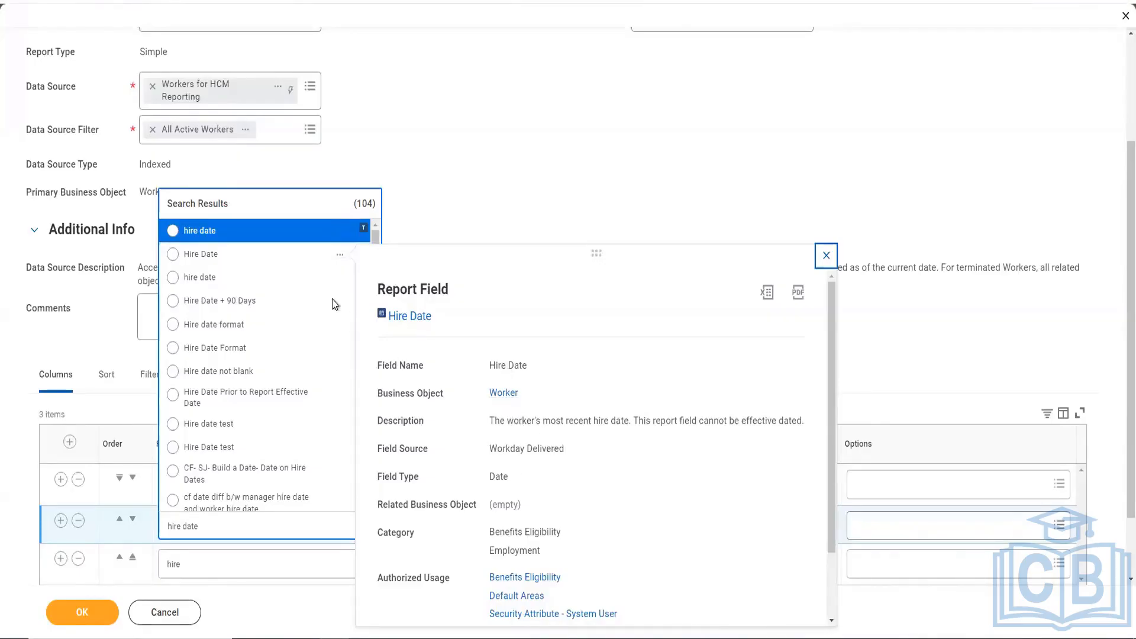
Step: Set the Workday-delivered Hire Date as the second column's field and remove the unused third column row
{"action": "left_click", "coordinate": [271, 255]}
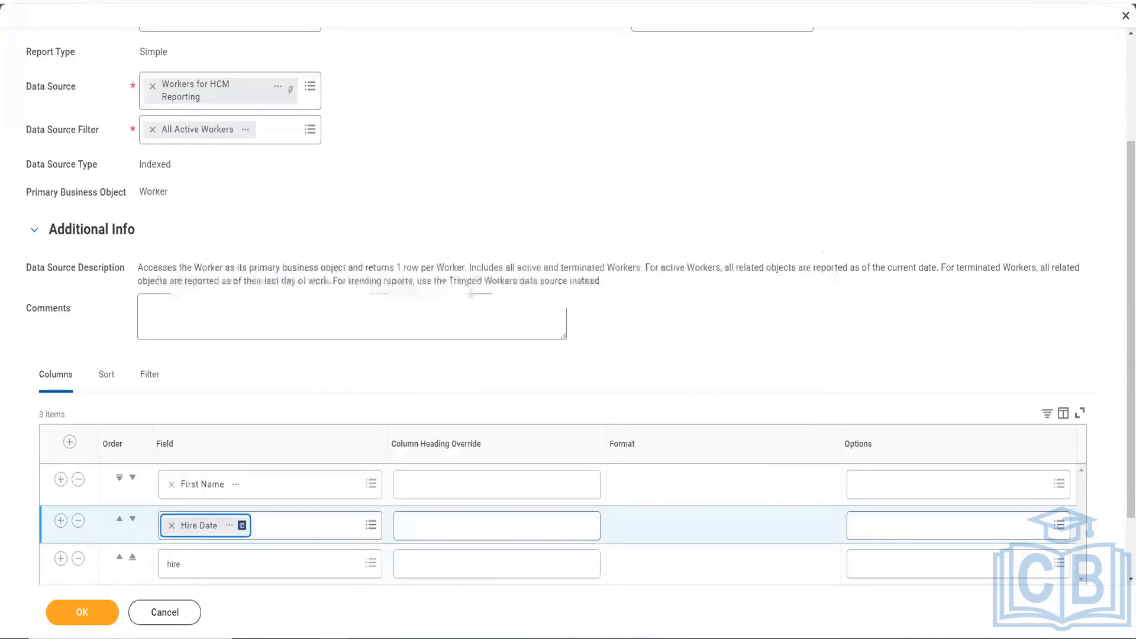
{"action": "left_click", "coordinate": [80, 560]}
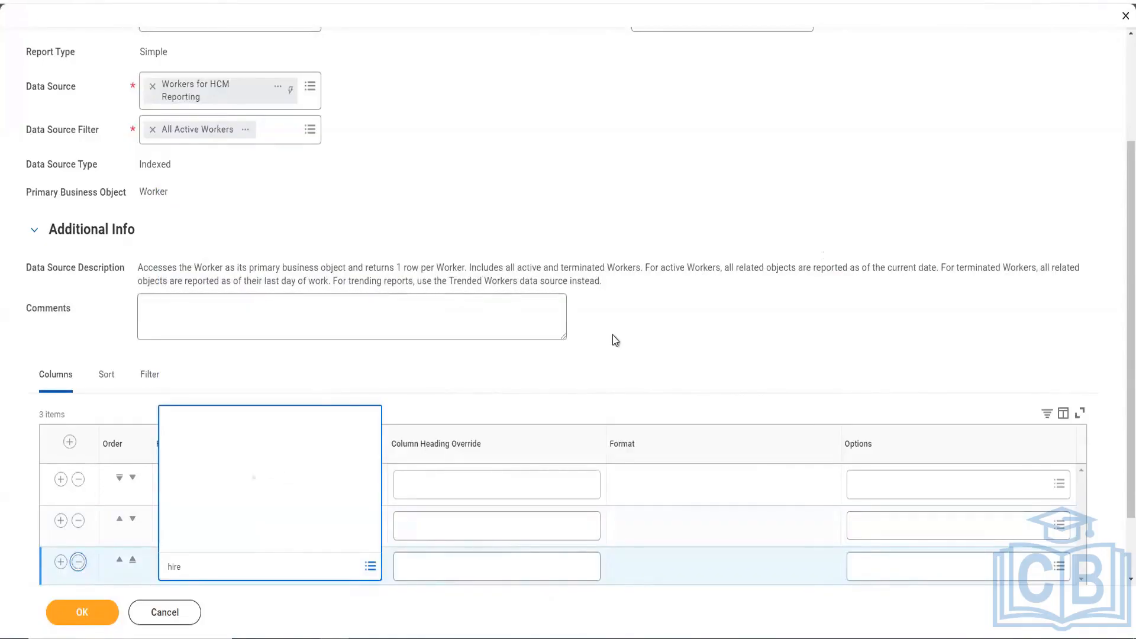
{"action": "left_click", "coordinate": [78, 564]}
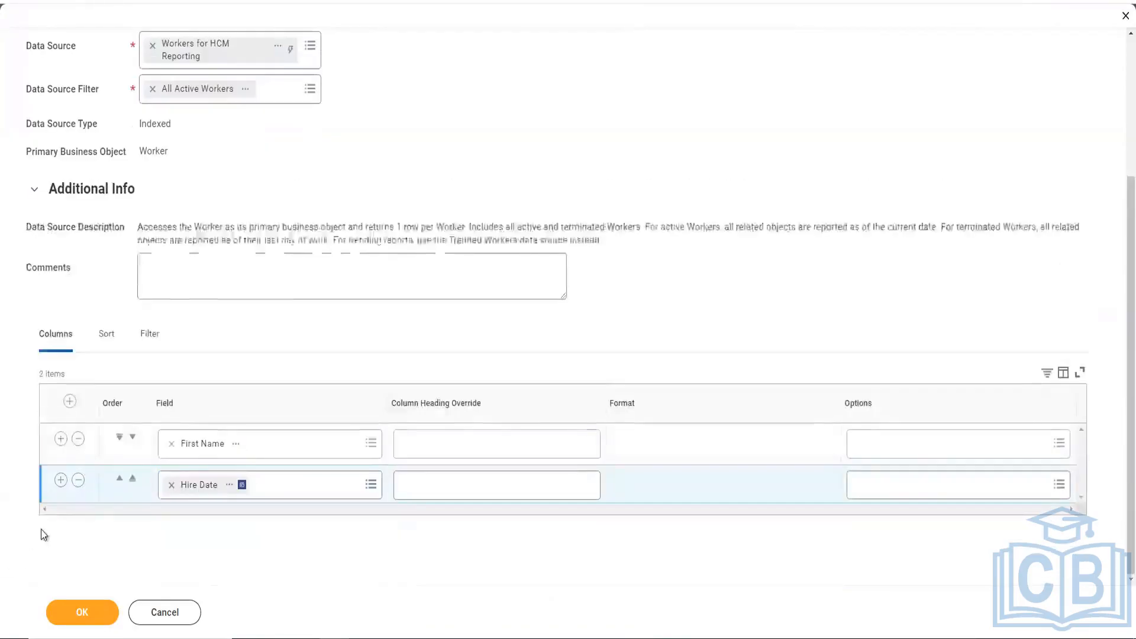
Step: Review the report definition's general settings, primary business object and column fields
{"action": "scroll", "coordinate": [261, 418], "scroll_direction": "up", "scroll_amount": 3}
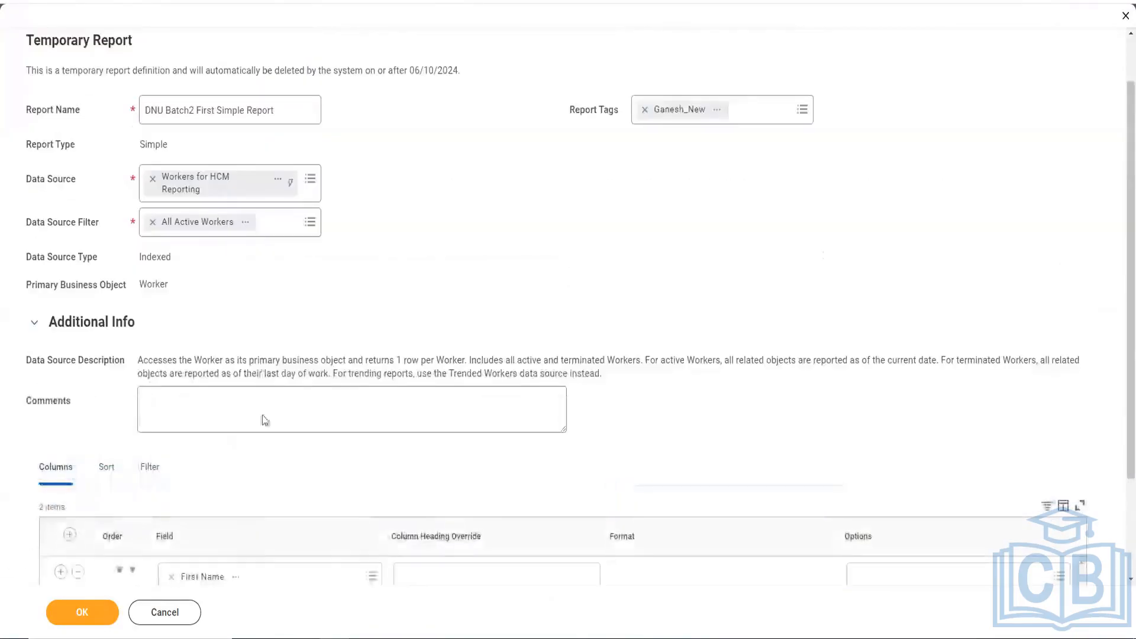
{"action": "scroll", "coordinate": [271, 394], "scroll_direction": "down", "scroll_amount": 3}
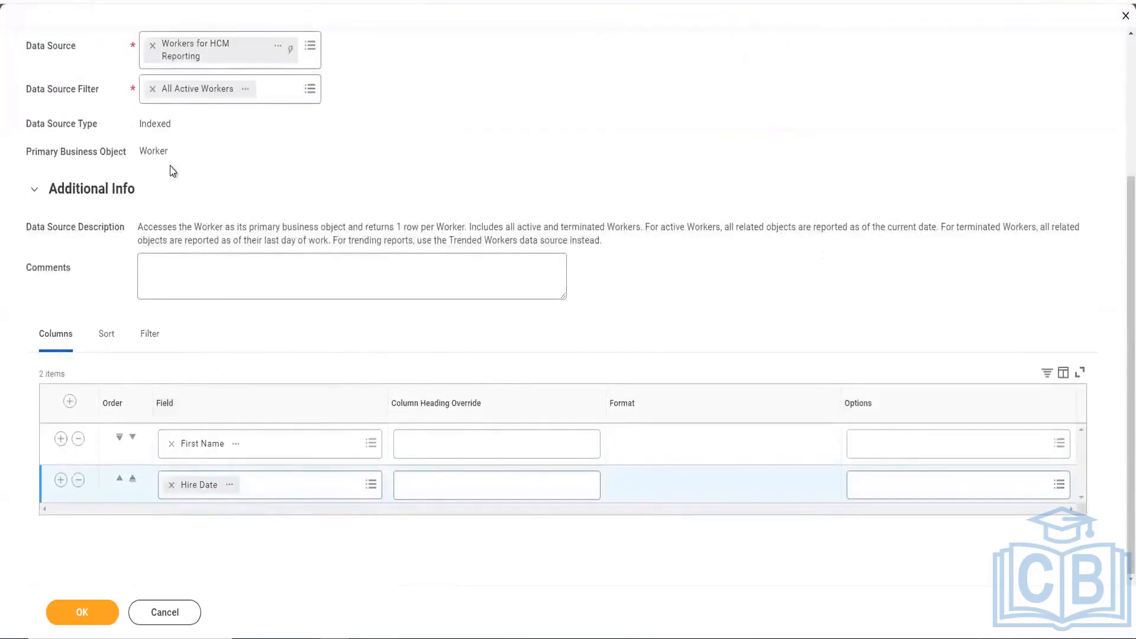
{"action": "scroll", "coordinate": [168, 193], "scroll_direction": "up", "scroll_amount": 1}
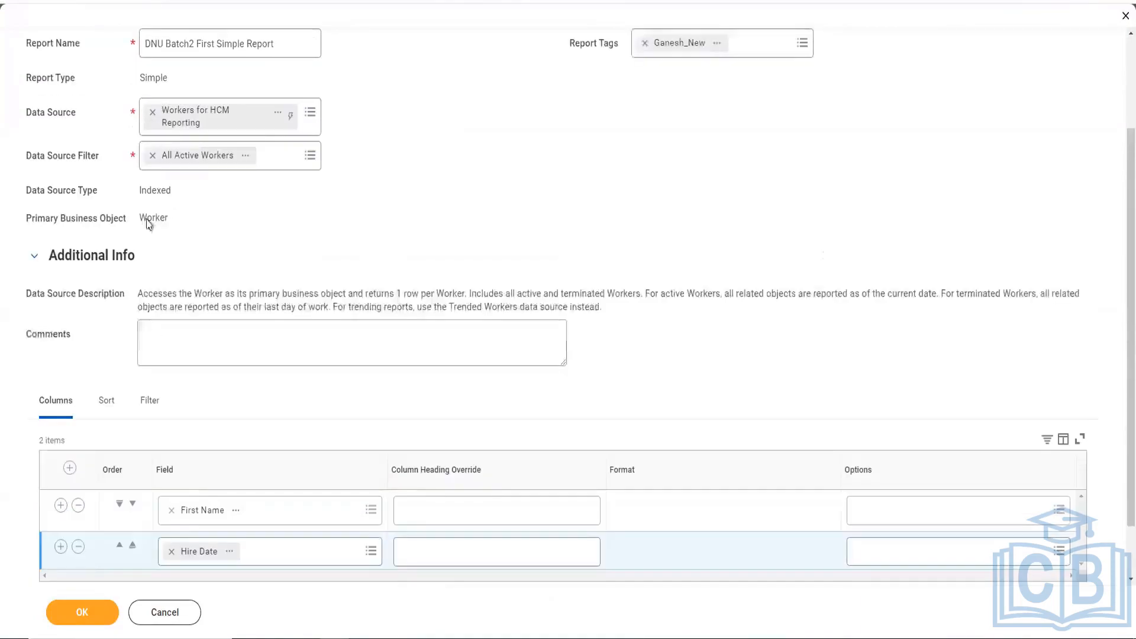
{"action": "left_click_drag", "start_coordinate": [109, 243], "coordinate": [170, 218]}
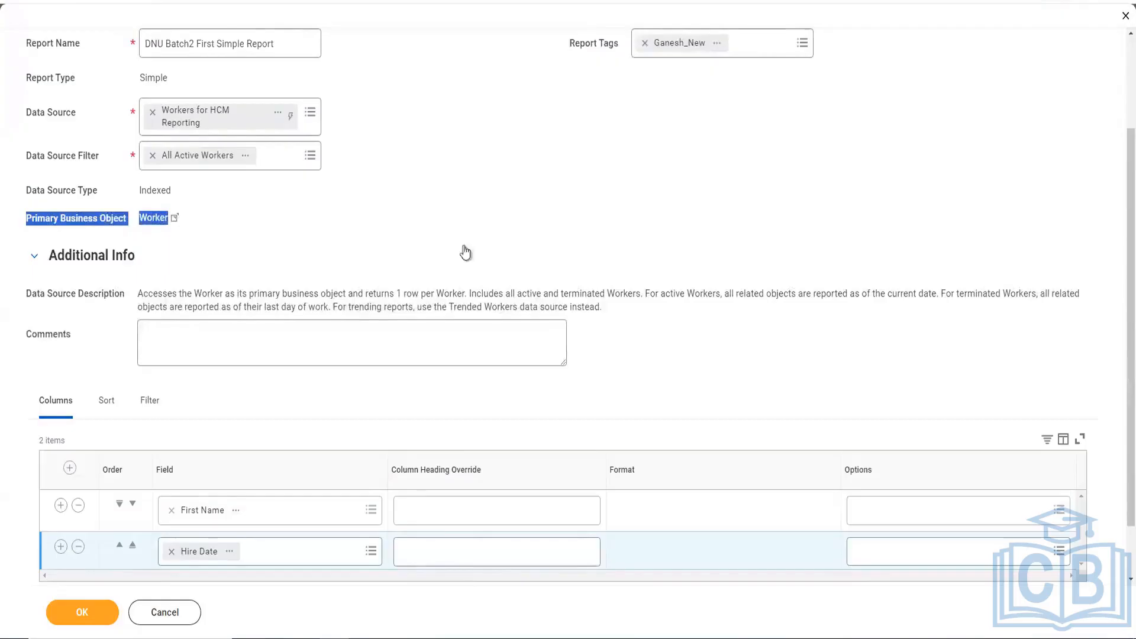
{"action": "scroll", "coordinate": [230, 311], "scroll_direction": "down", "scroll_amount": 1}
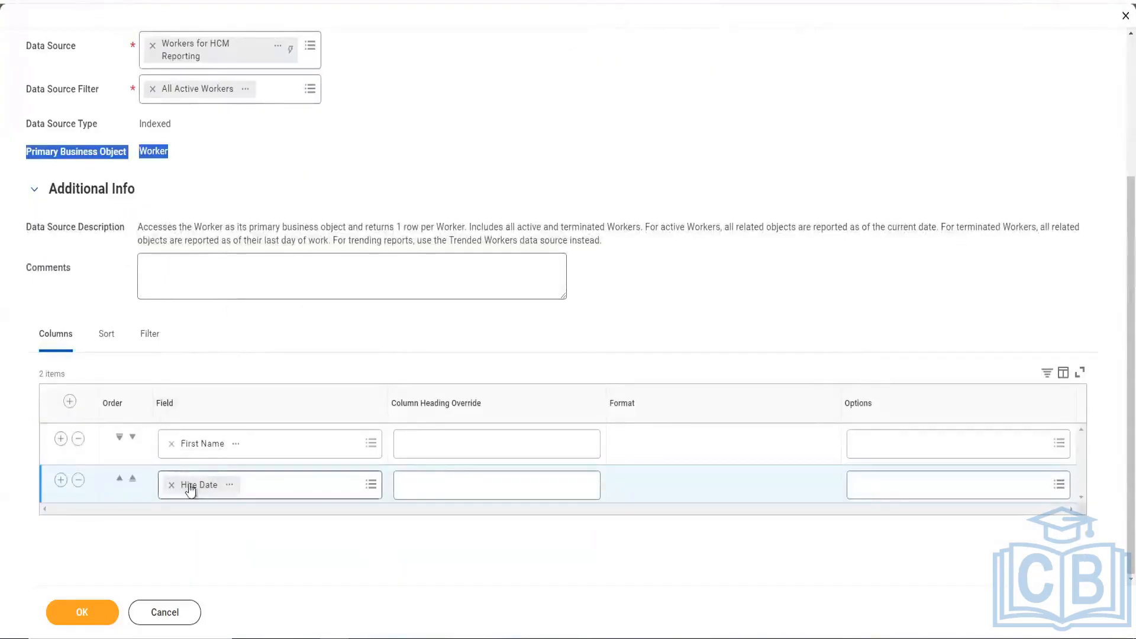
{"action": "left_click", "coordinate": [153, 153]}
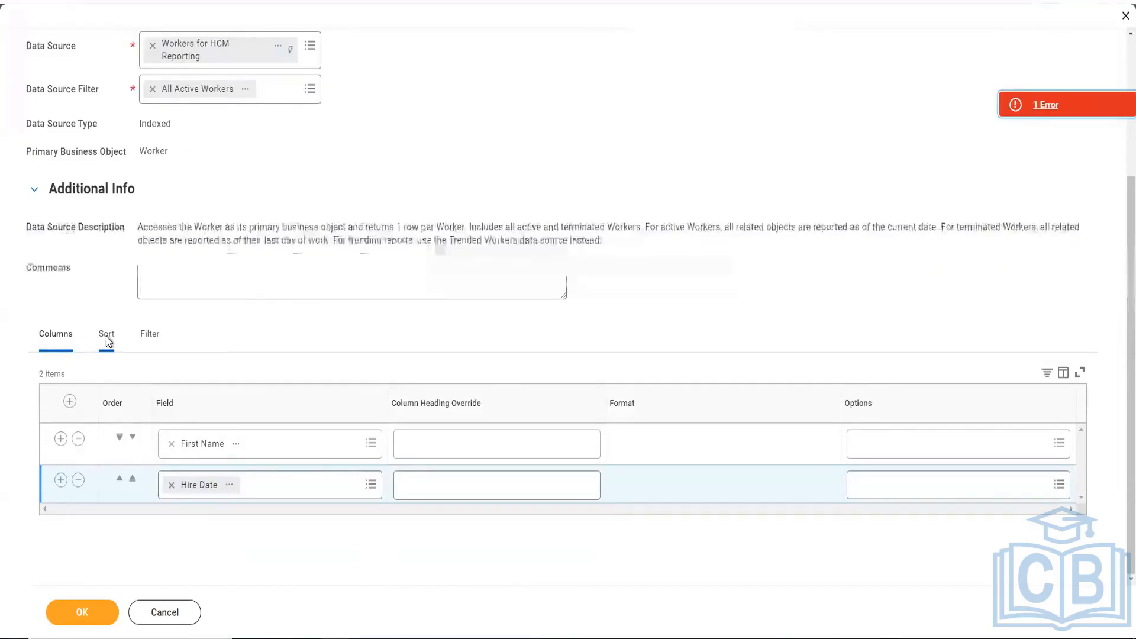
Step: Check the report's sort and filter settings and save the report definition
{"action": "left_click", "coordinate": [107, 337]}
{"action": "scroll", "coordinate": [208, 419], "scroll_direction": "down", "scroll_amount": 1}
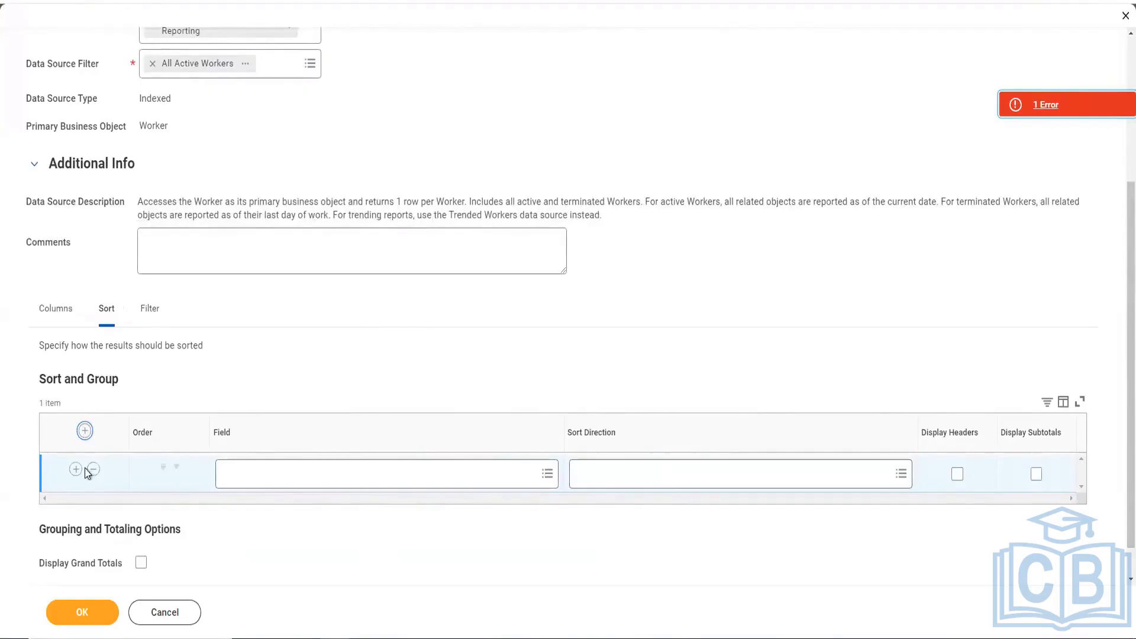
{"action": "left_click", "coordinate": [150, 313]}
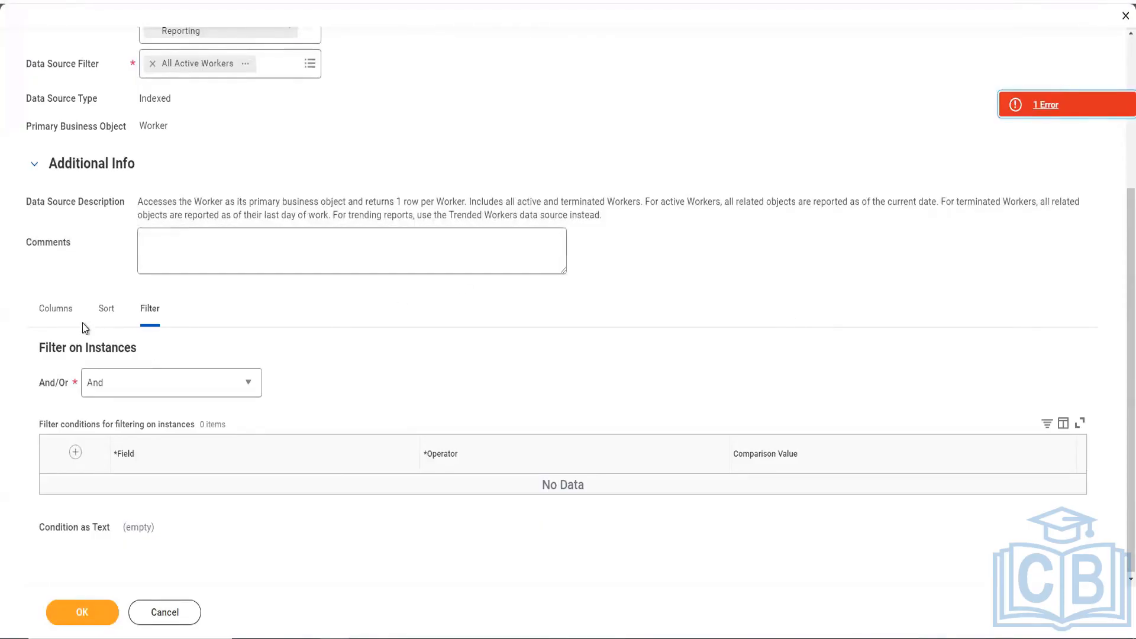
{"action": "scroll", "coordinate": [351, 469], "scroll_direction": "up", "scroll_amount": 4}
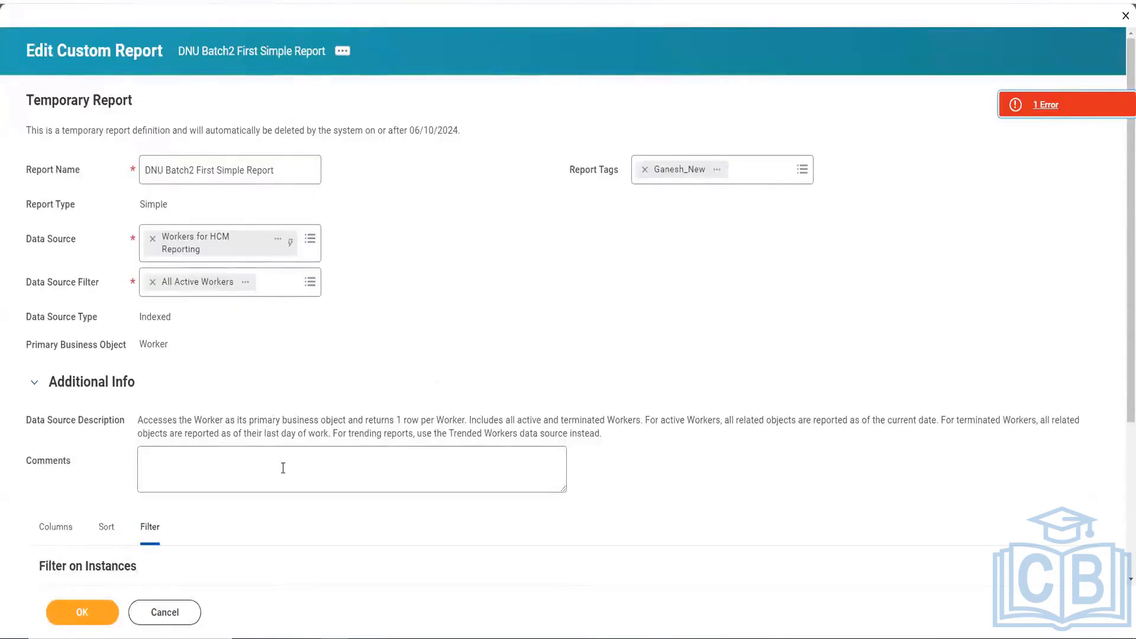
{"action": "scroll", "coordinate": [282, 462], "scroll_direction": "down", "scroll_amount": 4}
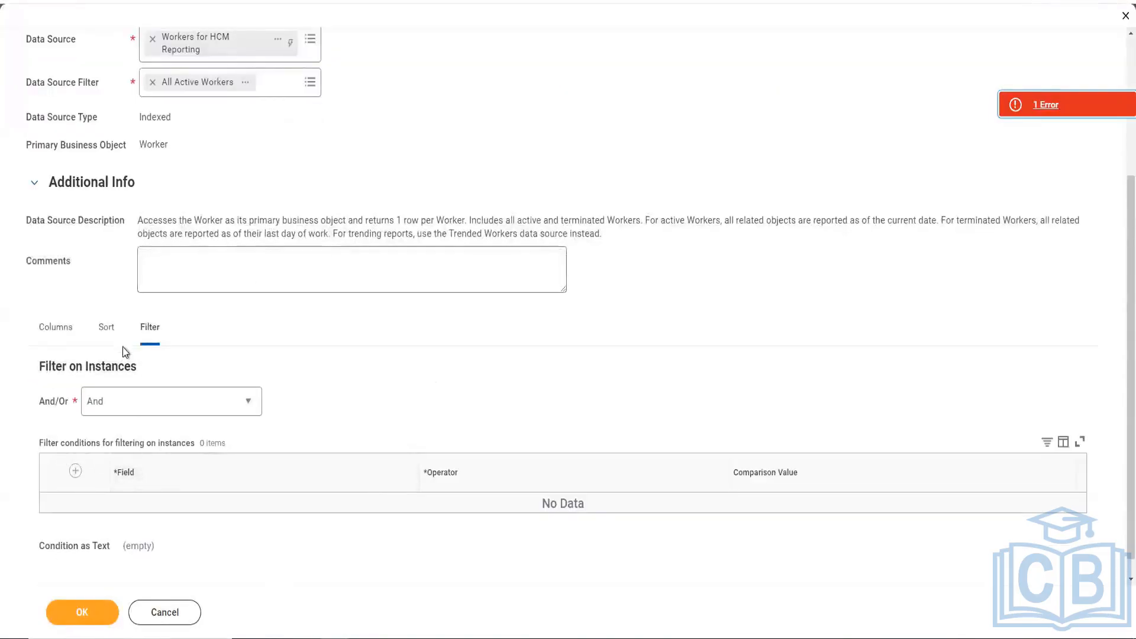
{"action": "left_click", "coordinate": [108, 616]}
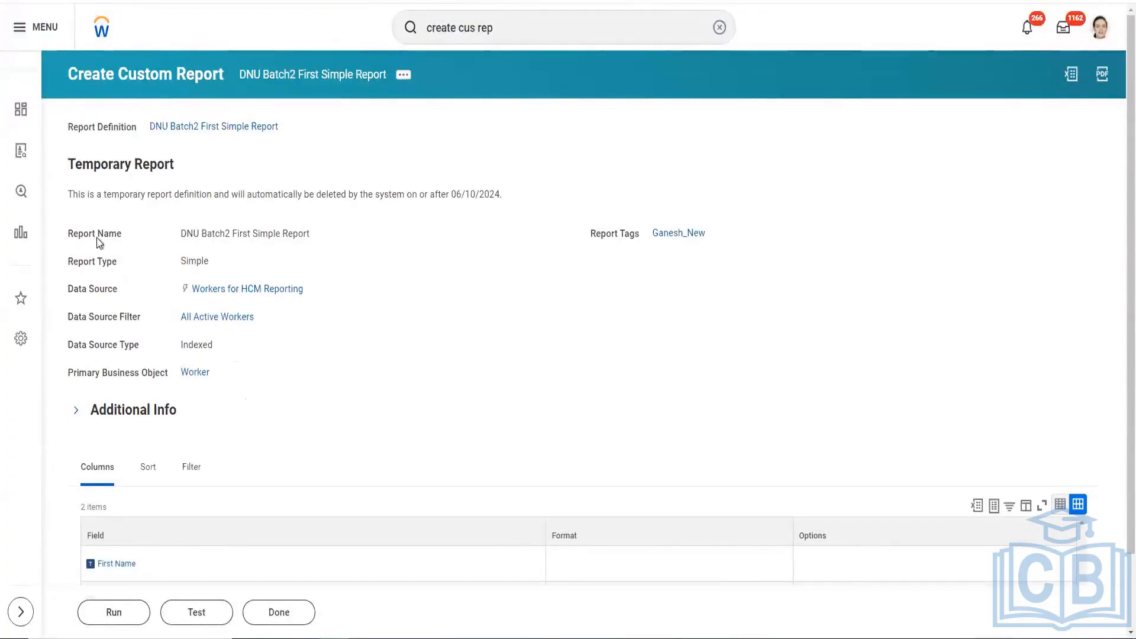
Step: Review the saved report definition, including its name, tag, data source, column fields and available report actions
{"action": "scroll", "coordinate": [356, 349], "scroll_direction": "down", "scroll_amount": 2}
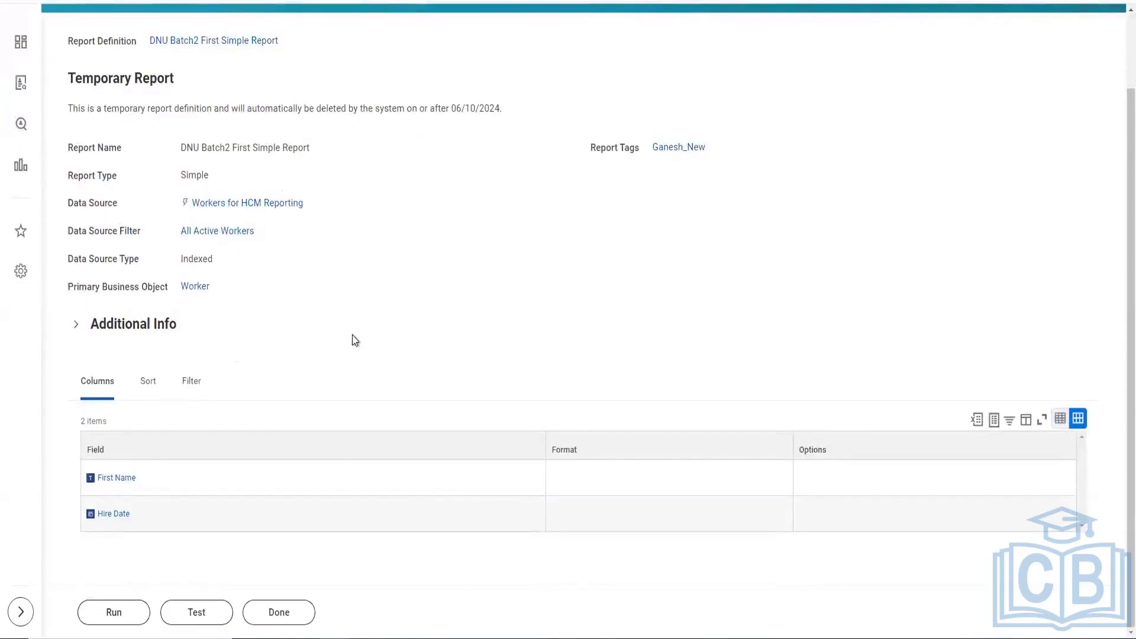
{"action": "scroll", "coordinate": [331, 348], "scroll_direction": "up", "scroll_amount": 2}
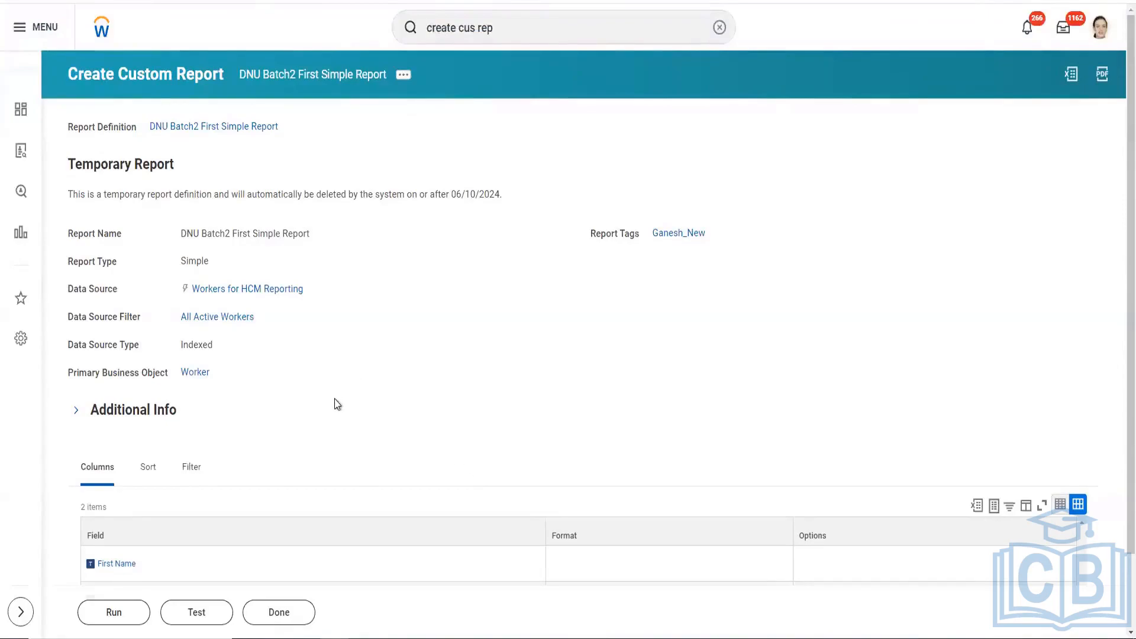
{"action": "scroll", "coordinate": [337, 404], "scroll_direction": "down", "scroll_amount": 2}
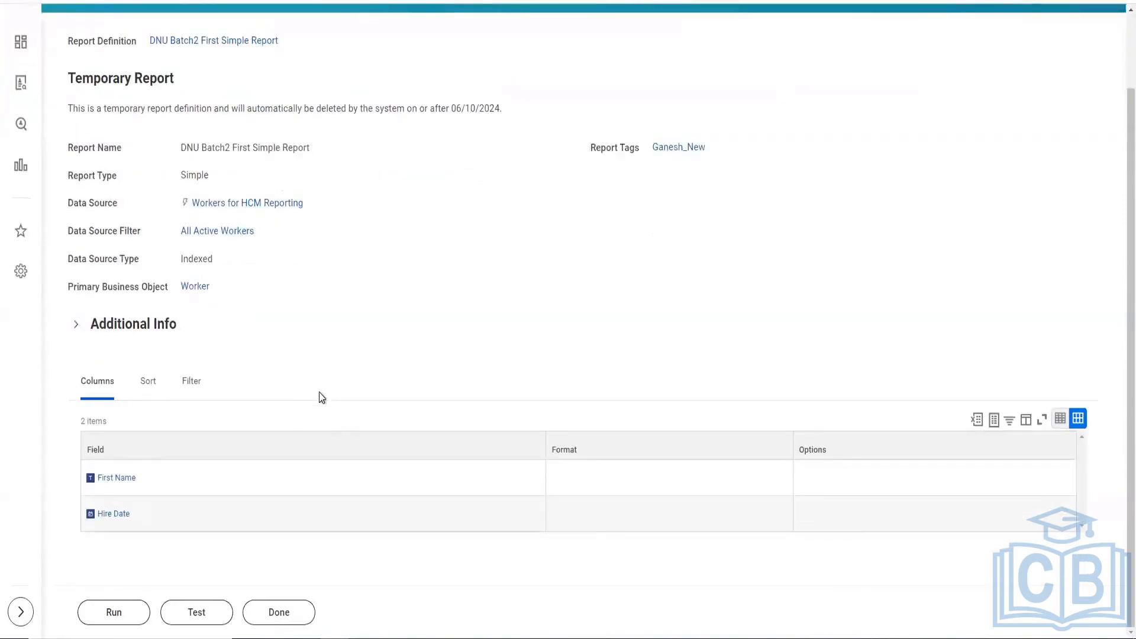
{"action": "scroll", "coordinate": [319, 396], "scroll_direction": "up", "scroll_amount": 2}
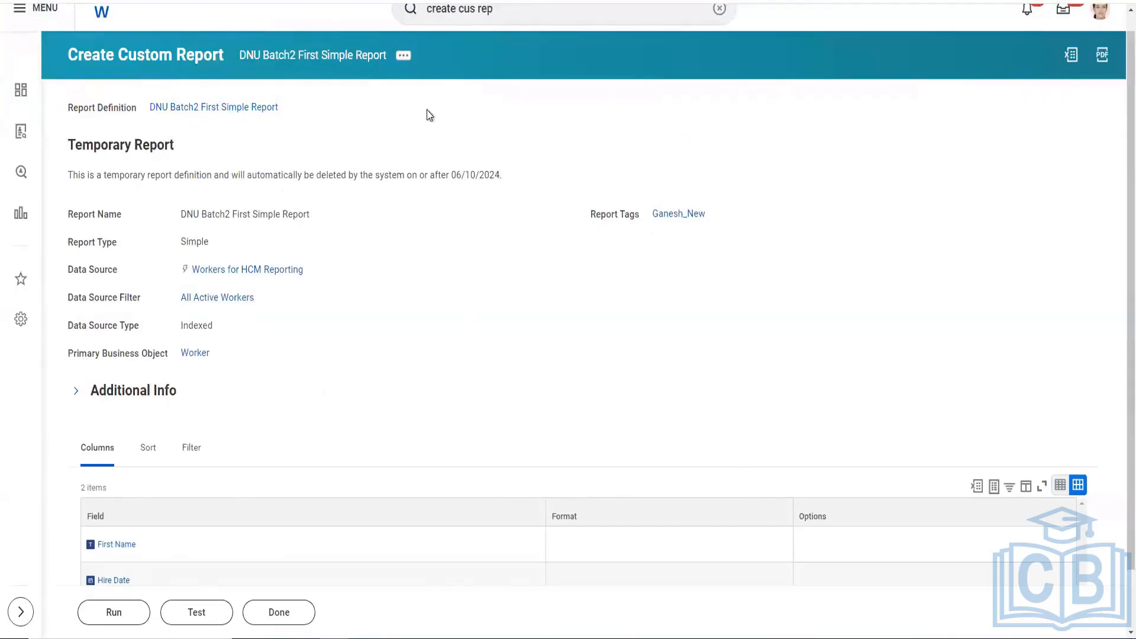
{"action": "scroll", "coordinate": [386, 261], "scroll_direction": "down", "scroll_amount": 2}
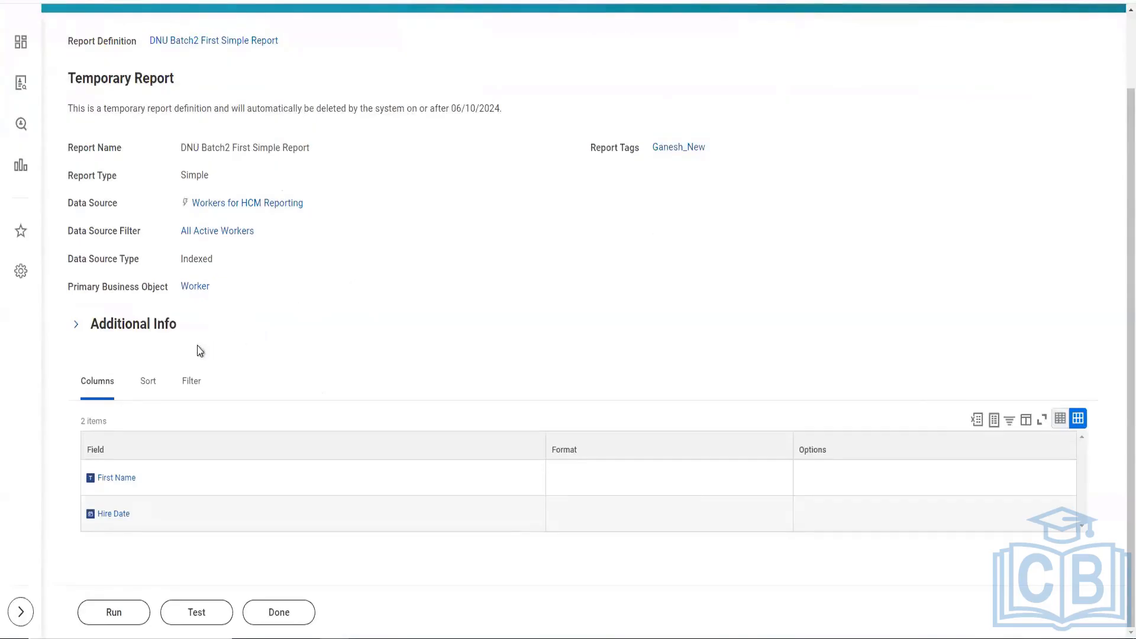
{"action": "scroll", "coordinate": [240, 308], "scroll_direction": "up", "scroll_amount": 3}
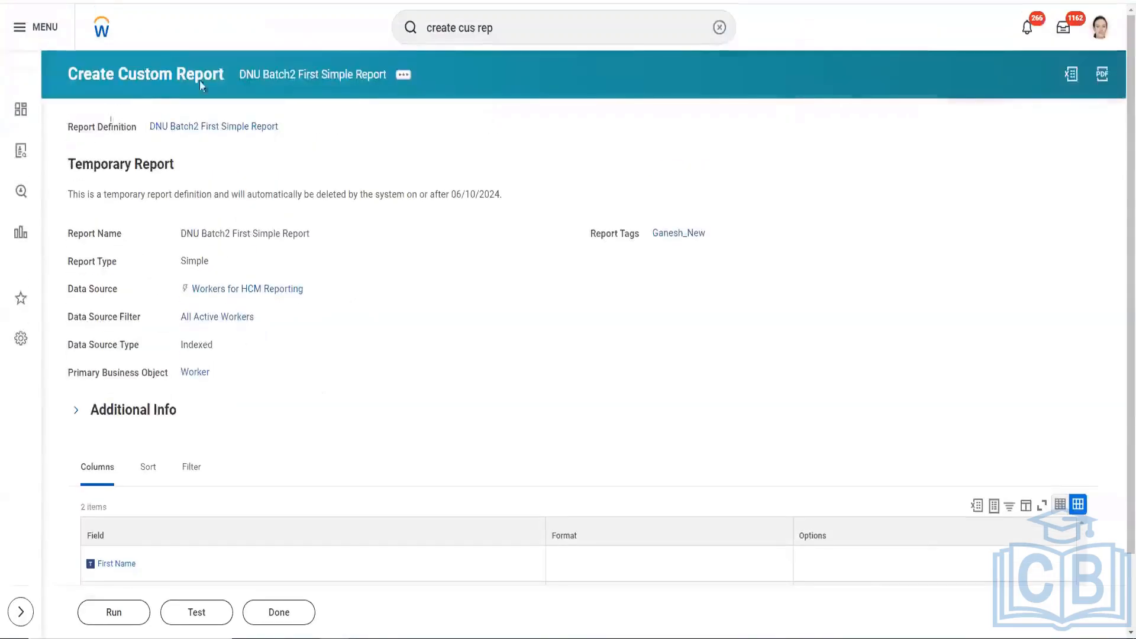
{"action": "scroll", "coordinate": [307, 364], "scroll_direction": "down", "scroll_amount": 2}
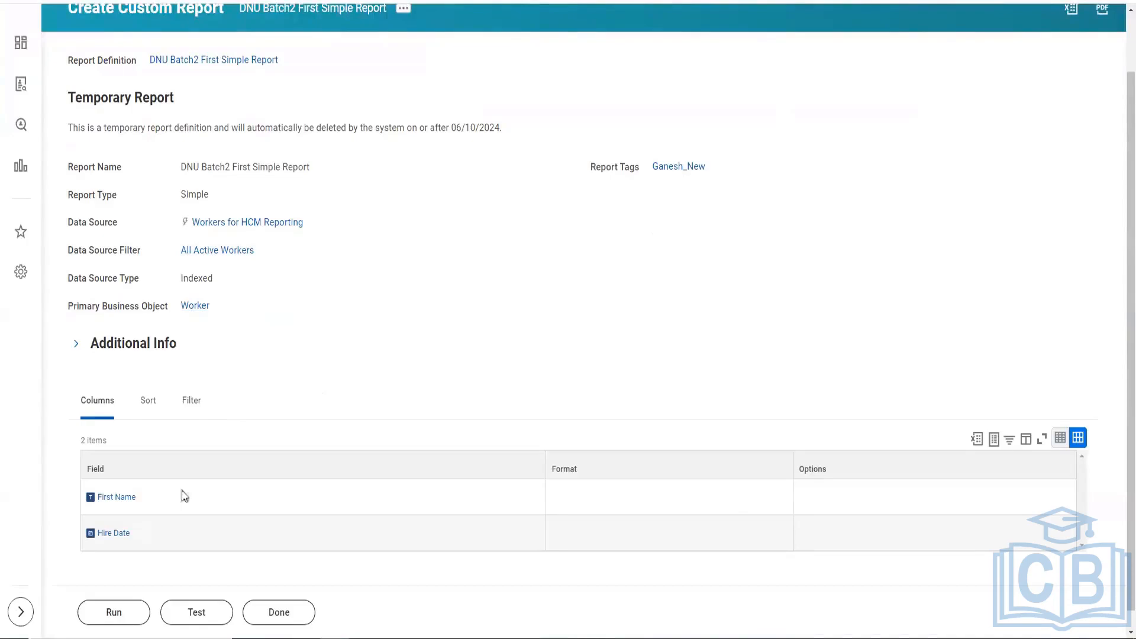
{"action": "left_click", "coordinate": [202, 616]}
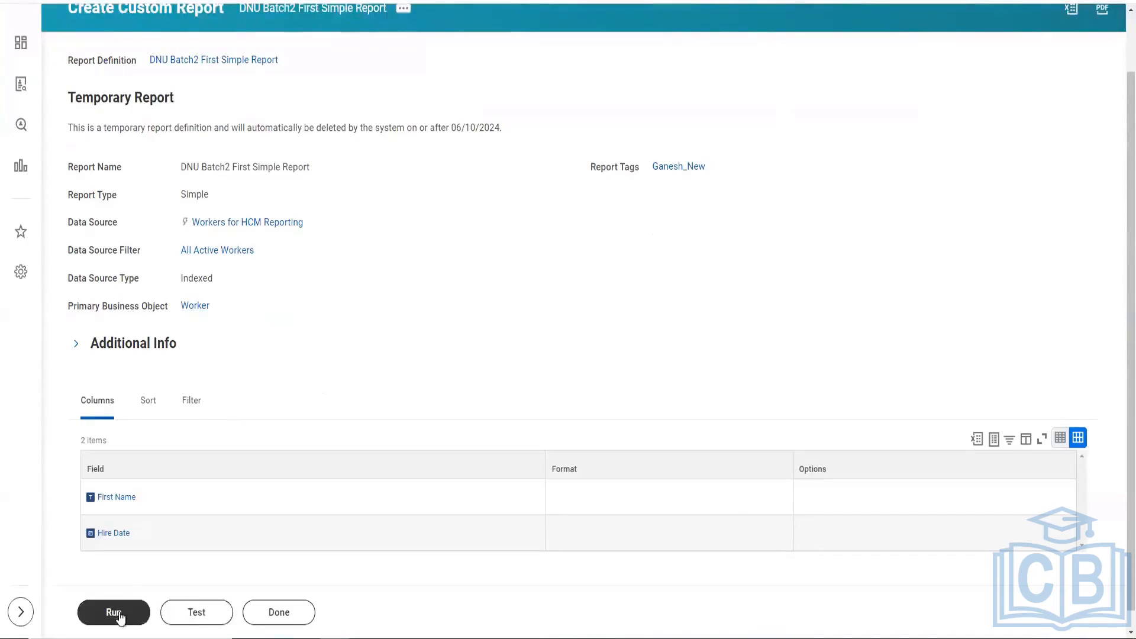
{"action": "left_click", "coordinate": [227, 612]}
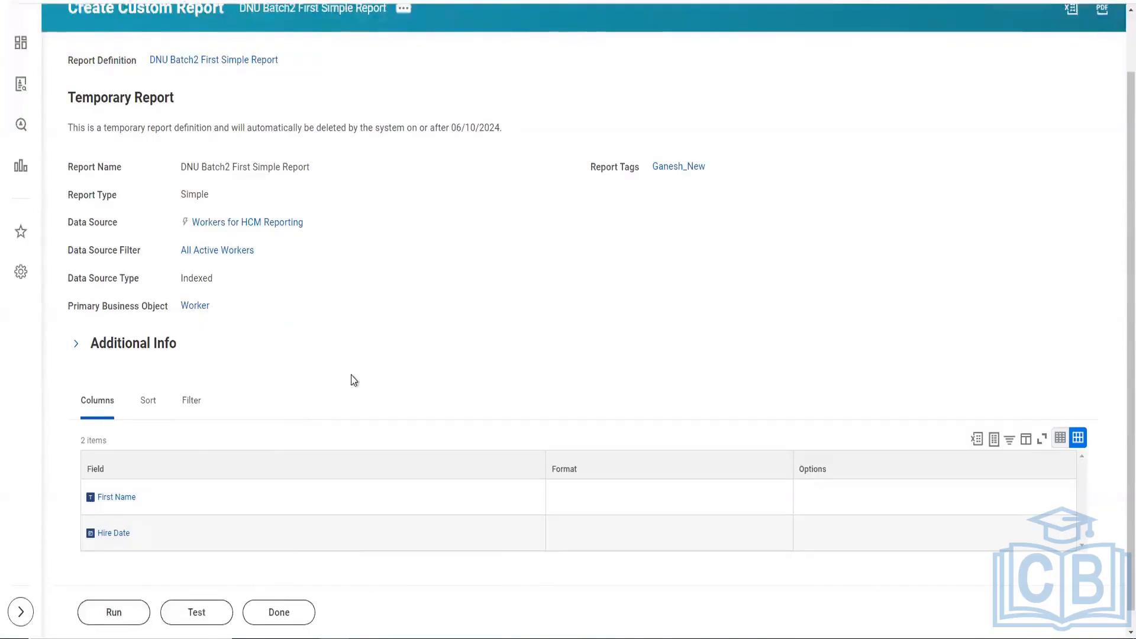
{"action": "scroll", "coordinate": [361, 379], "scroll_direction": "up", "scroll_amount": 2}
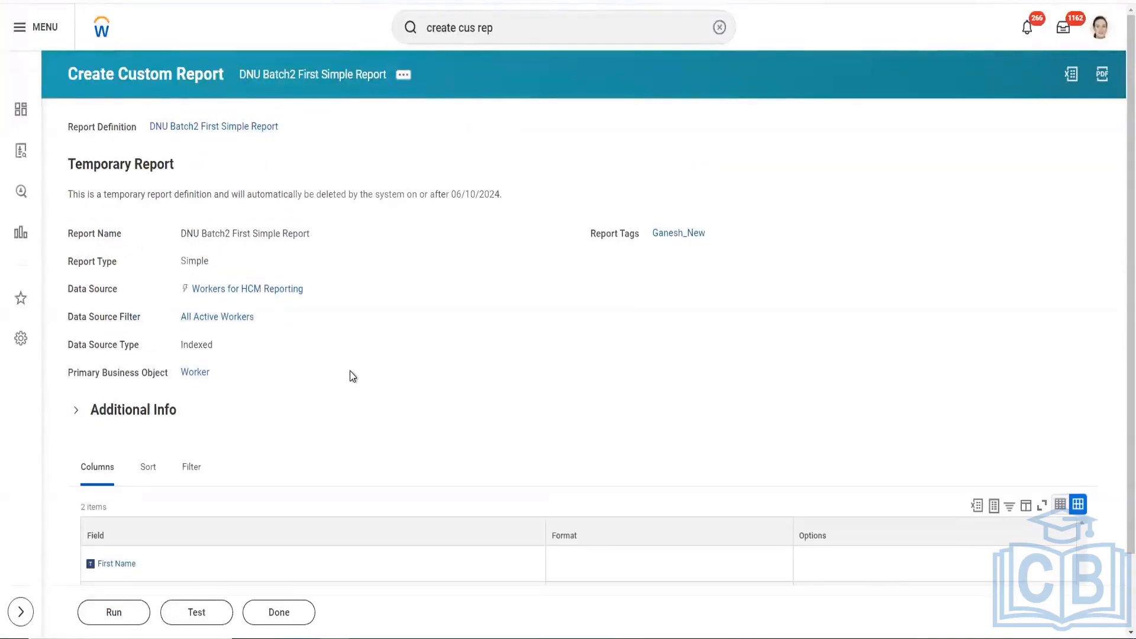
{"action": "scroll", "coordinate": [349, 376], "scroll_direction": "down", "scroll_amount": 2}
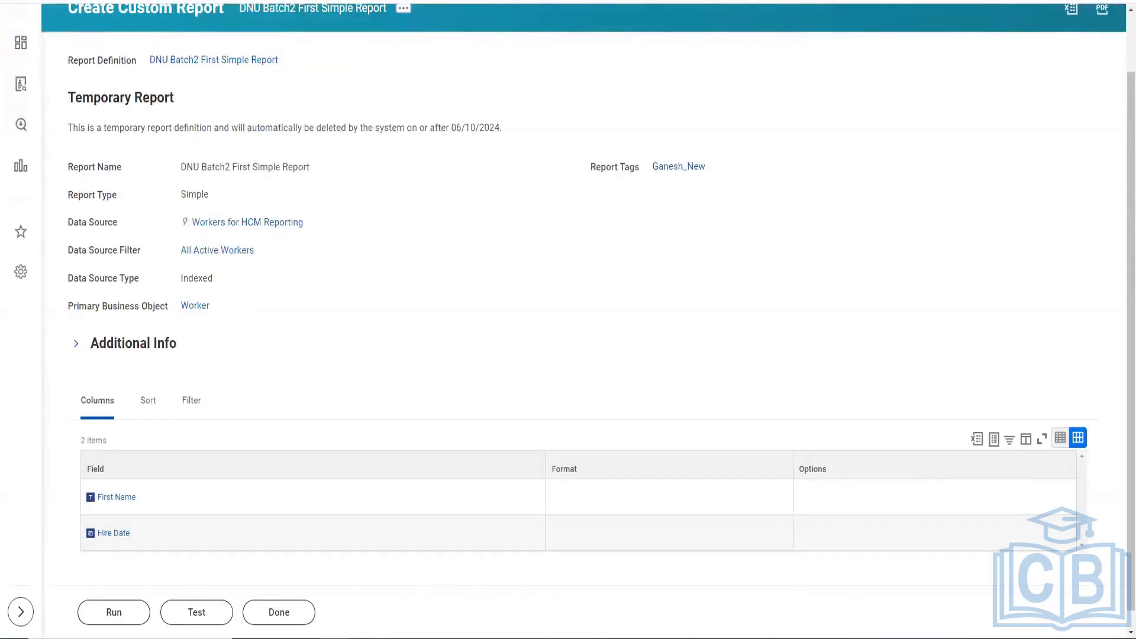
Step: Switch to the Notepad notes and add "Activity:" and, below it, "Create simple report to extract all the active workers who are hired in 2024."
{"action": "key", "text": "alt+Tab"}
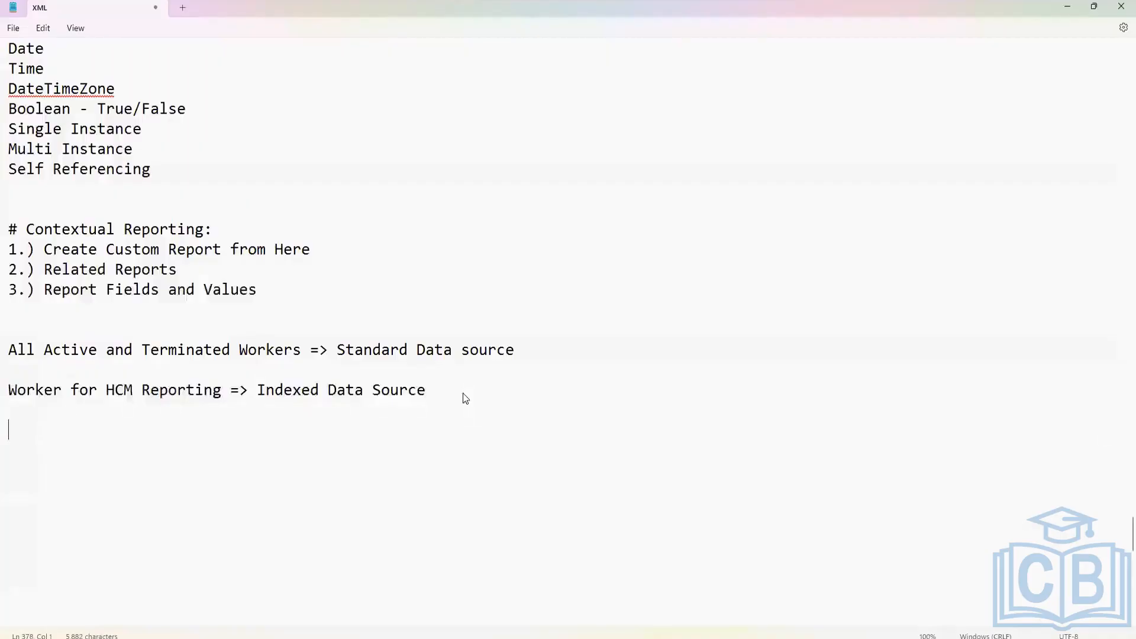
{"action": "type", "text": "Activity:"}
{"action": "key", "text": "Return"}
{"action": "key", "text": "Return"}
{"action": "type", "text": "Create simp"}
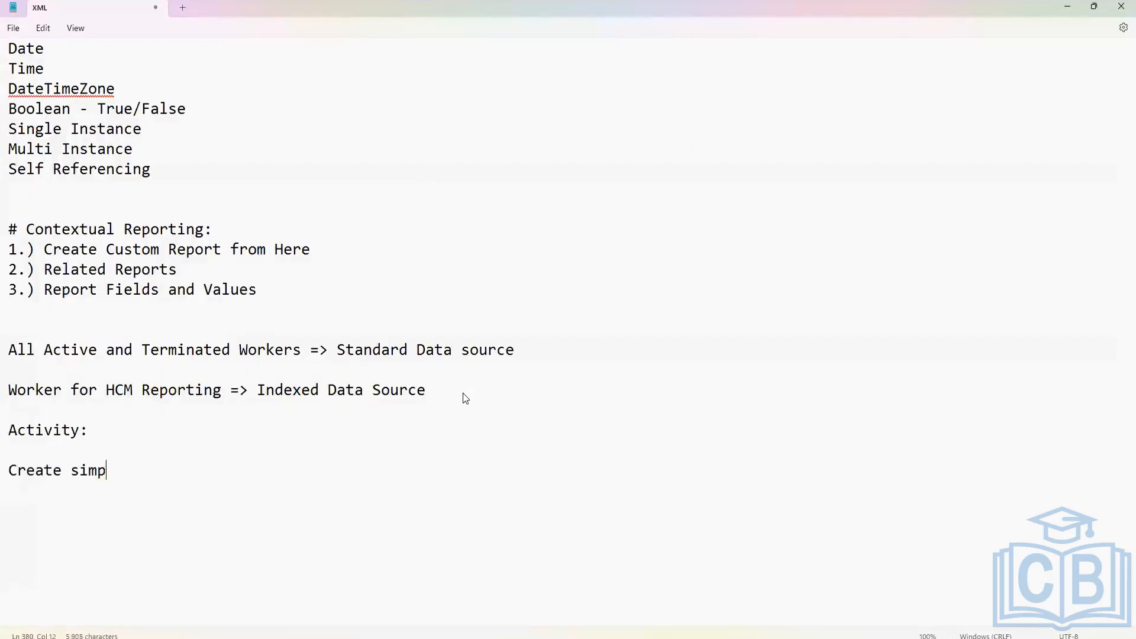
{"action": "type", "text": "le report to"}
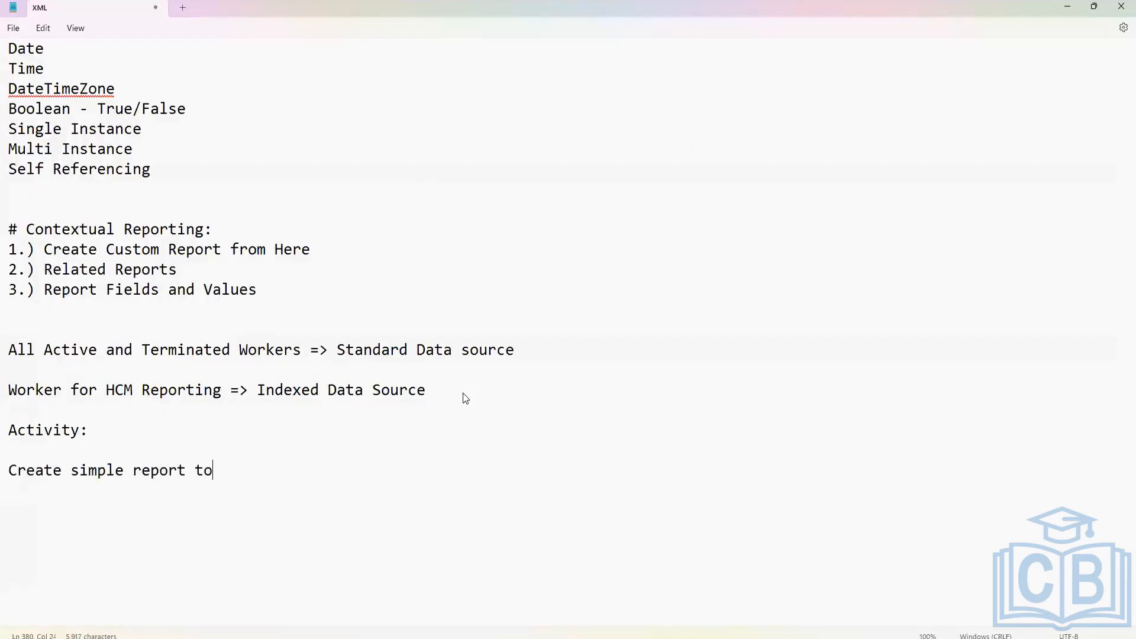
{"action": "type", "text": " extract all the at"}
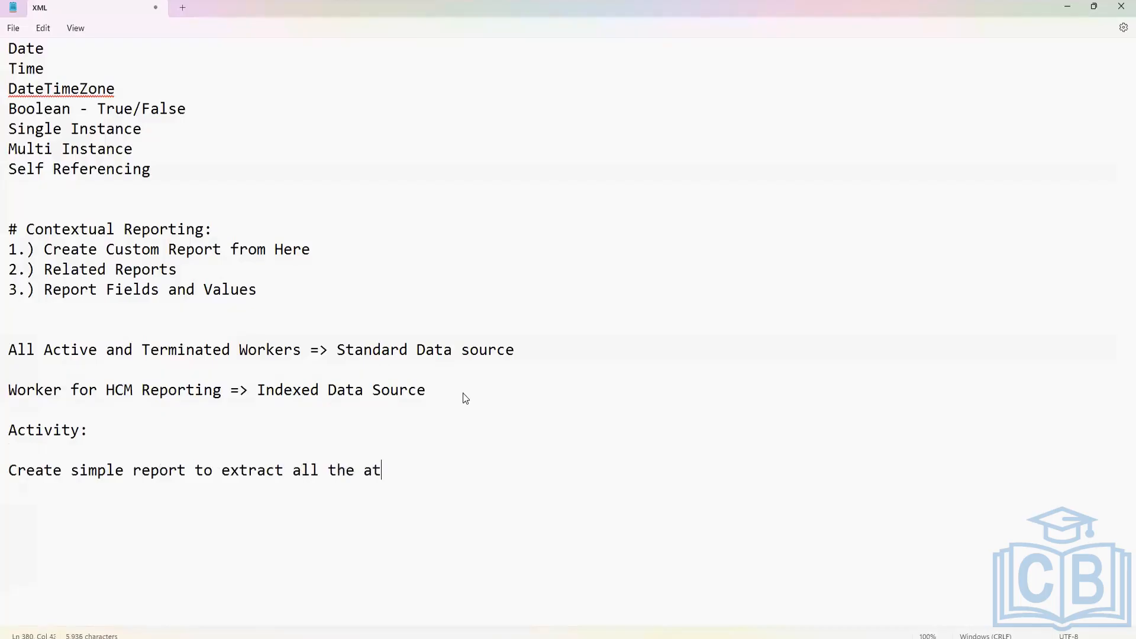
{"action": "key", "text": "BackSpace"}
{"action": "type", "text": "ctive workers who a"}
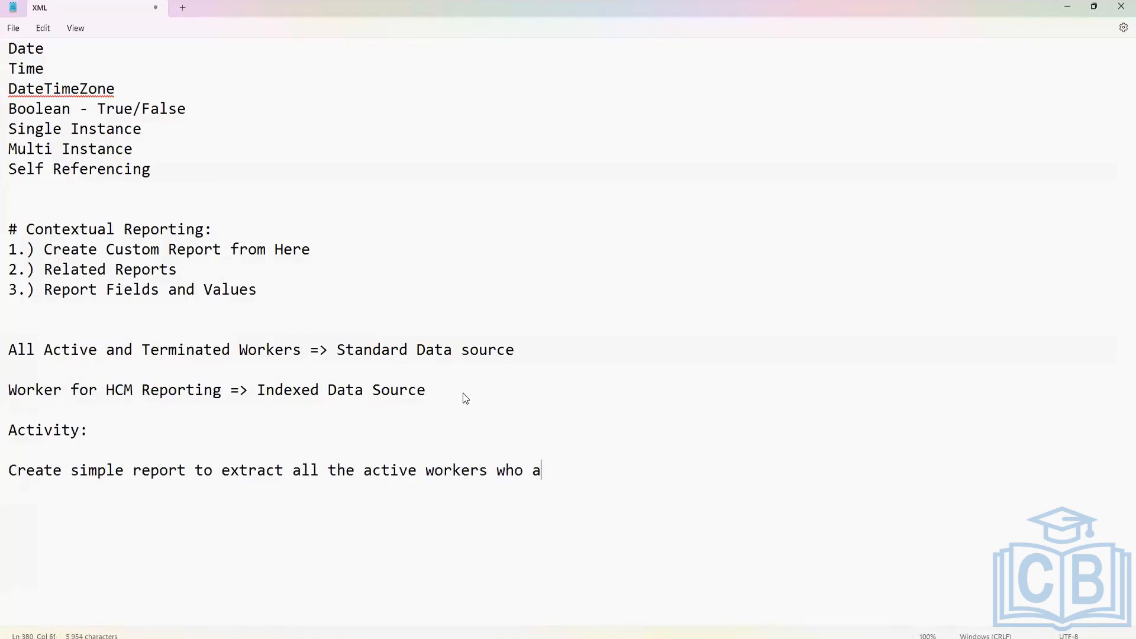
{"action": "type", "text": "re hired in 2024."}
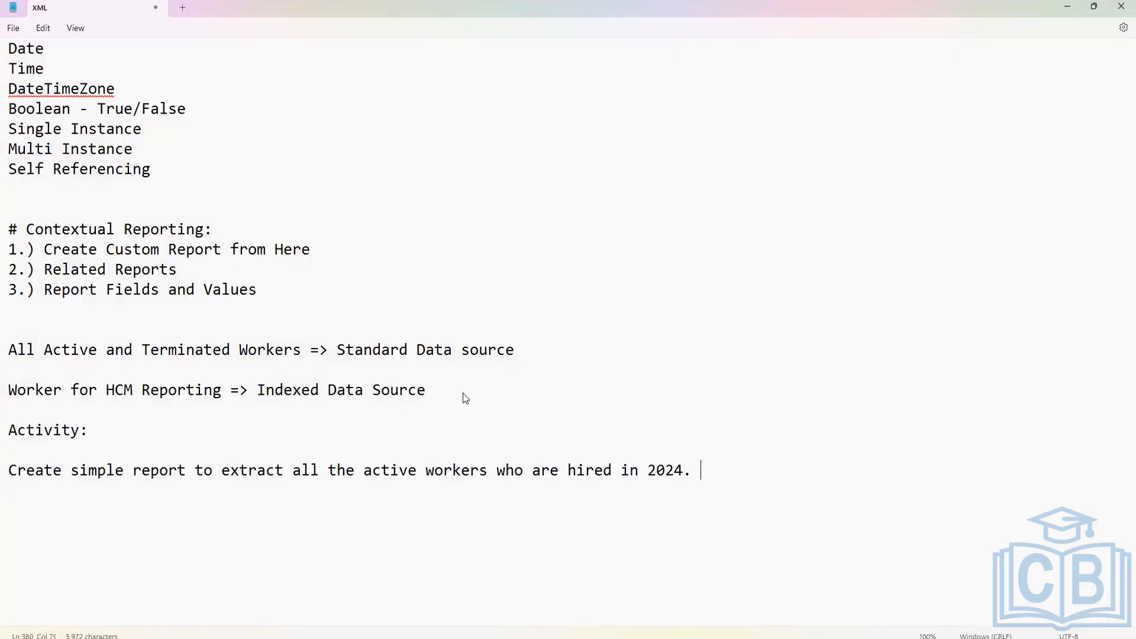
Step: Extend the activity description with "Records should be arranged in Employee id ascending order." and leave a blank line below it
{"action": "type", "text": " Records should be arranged in "}
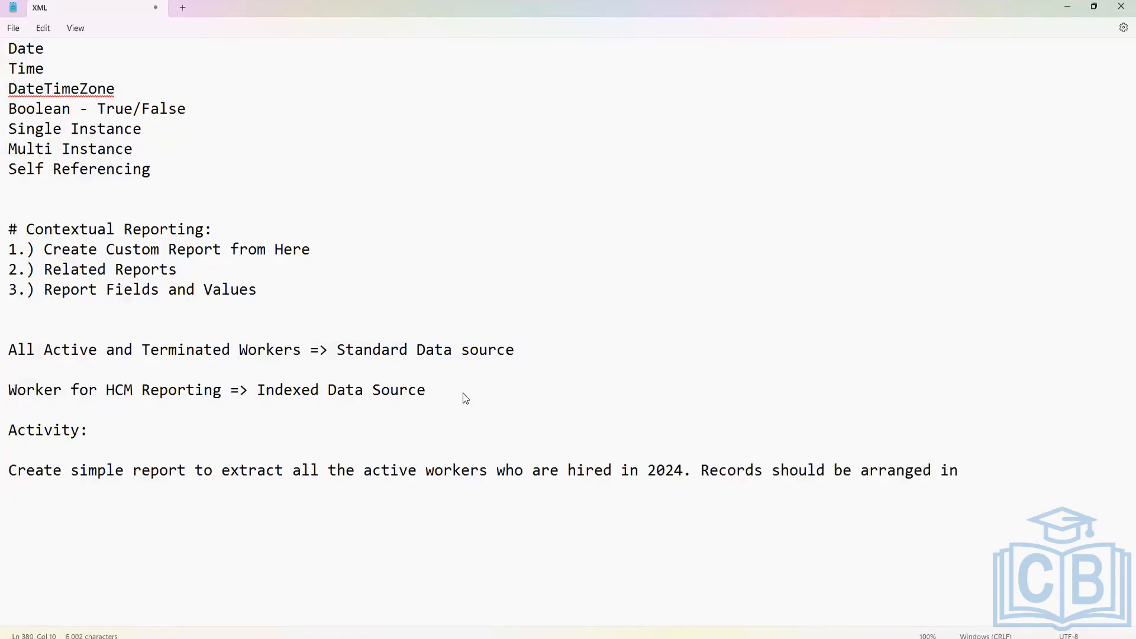
{"action": "type", "text": "Employee i"}
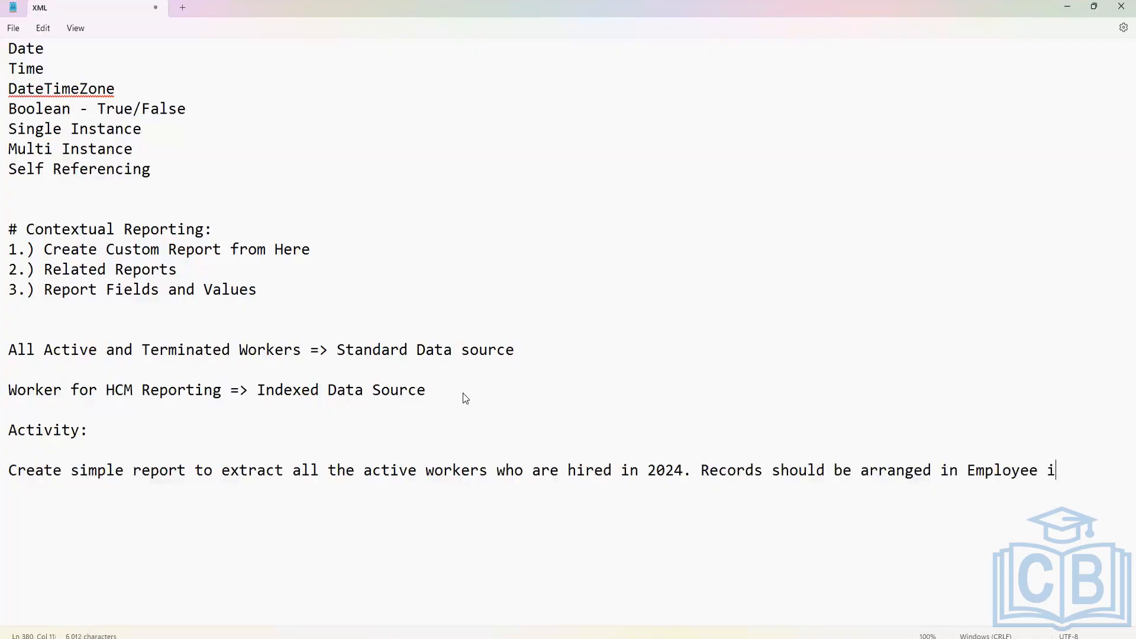
{"action": "type", "text": "d ascending"}
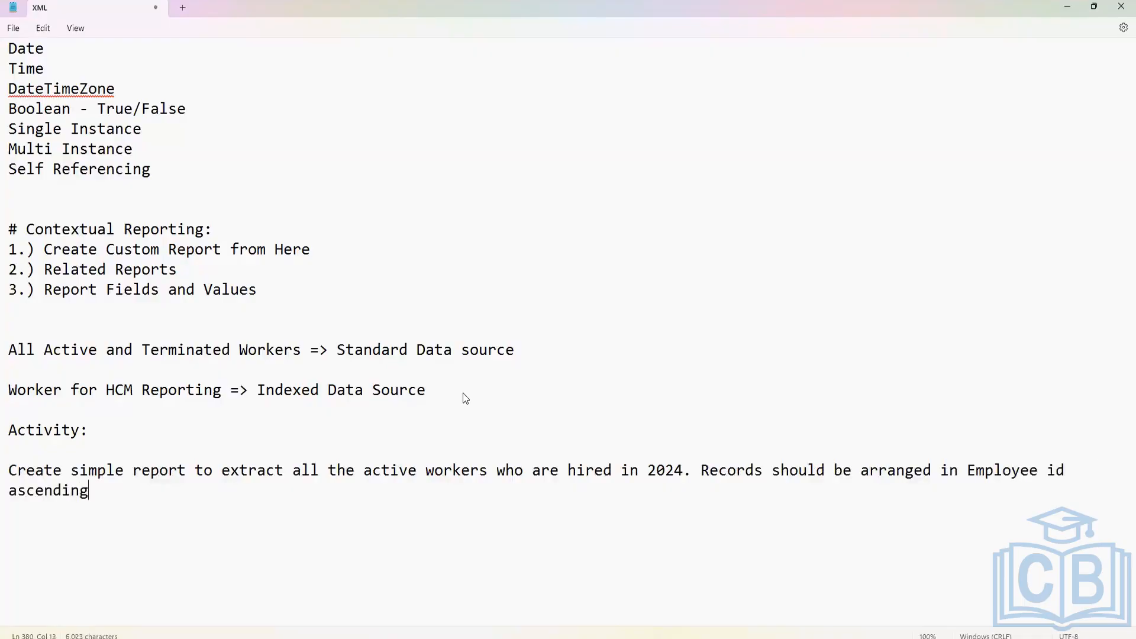
{"action": "type", "text": " order."}
{"action": "key", "text": "Return"}
{"action": "key", "text": "Return"}
Step: List the first report fields below the activity on separate lines: "Employee id", "First Name", "Last name" and "Hire Date"
{"action": "scroll", "coordinate": [503, 343], "scroll_direction": "down", "scroll_amount": 3}
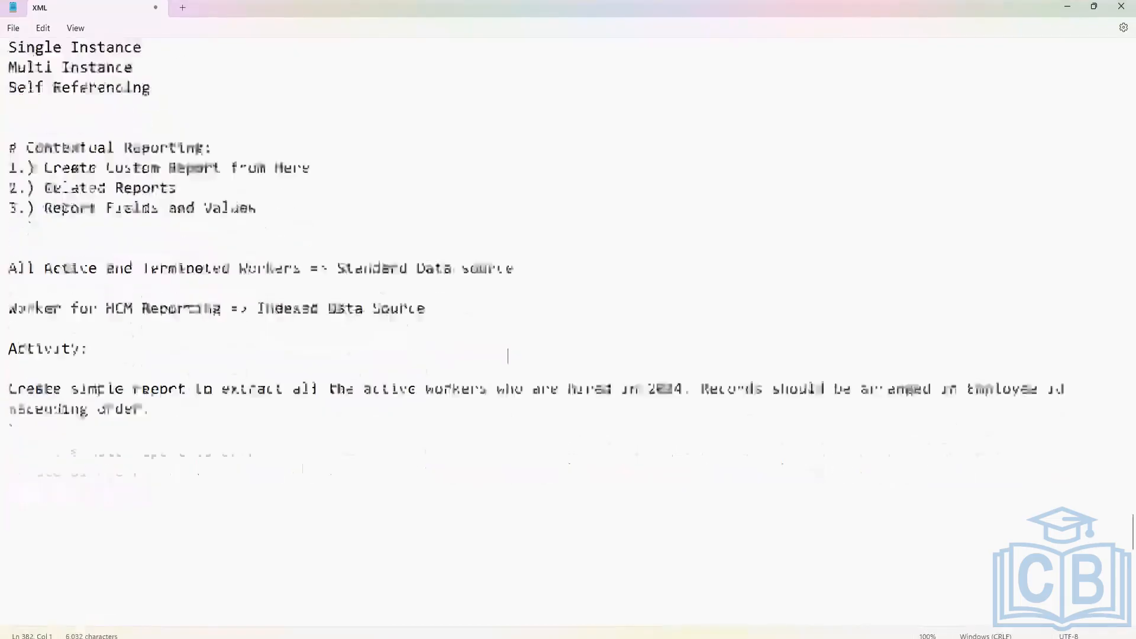
{"action": "type", "text": "Employe"}
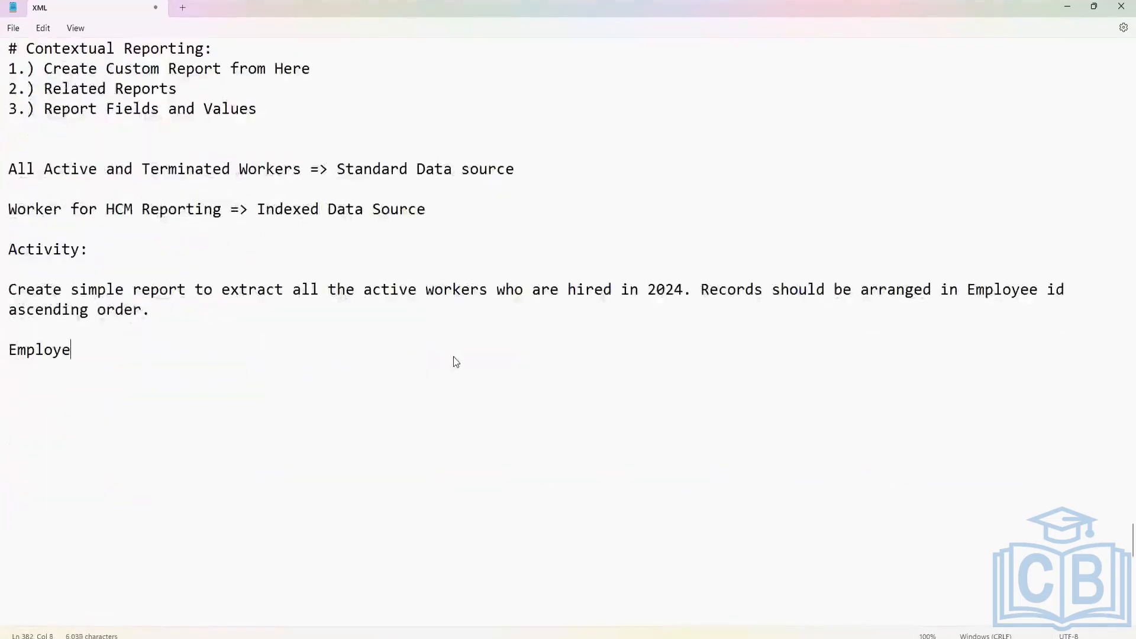
{"action": "type", "text": "e id."}
{"action": "key", "text": "Return"}
{"action": "key", "text": "BackSpace"}
{"action": "key", "text": "BackSpace"}
{"action": "key", "text": "Return"}
{"action": "type", "text": "First Name"}
{"action": "key", "text": "Return"}
{"action": "type", "text": "Last name"}
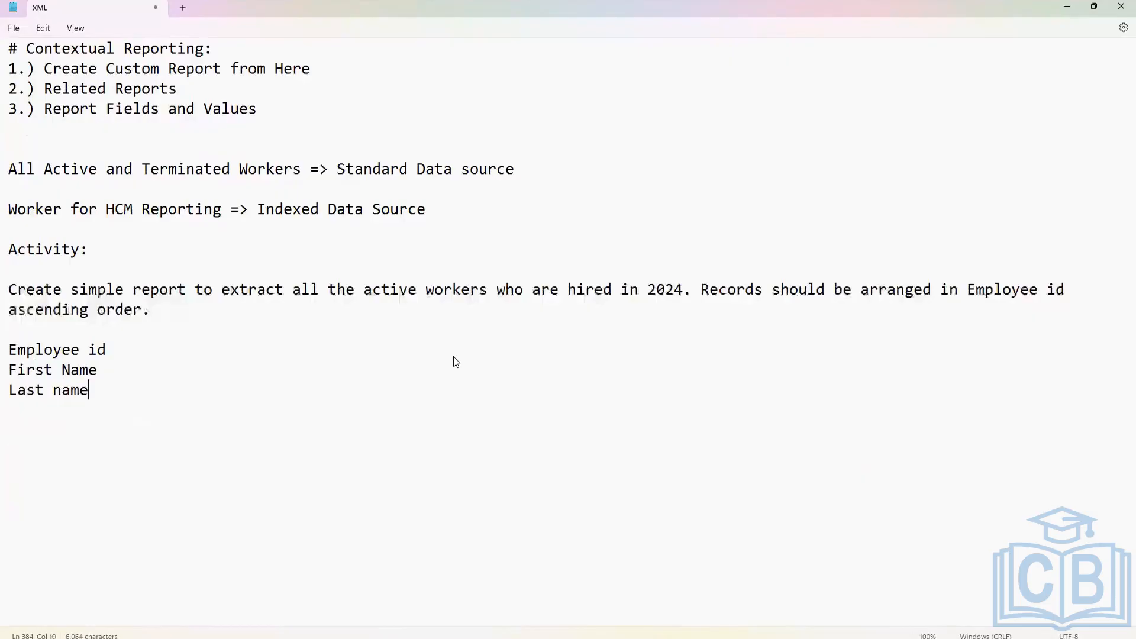
{"action": "key", "text": "Return"}
{"action": "type", "text": "Hire Date"}
{"action": "key", "text": "Return"}
Step: Add "Date of Birth" and "Gender" to the end of the field list, followed by blank lines
{"action": "type", "text": "Dat"}
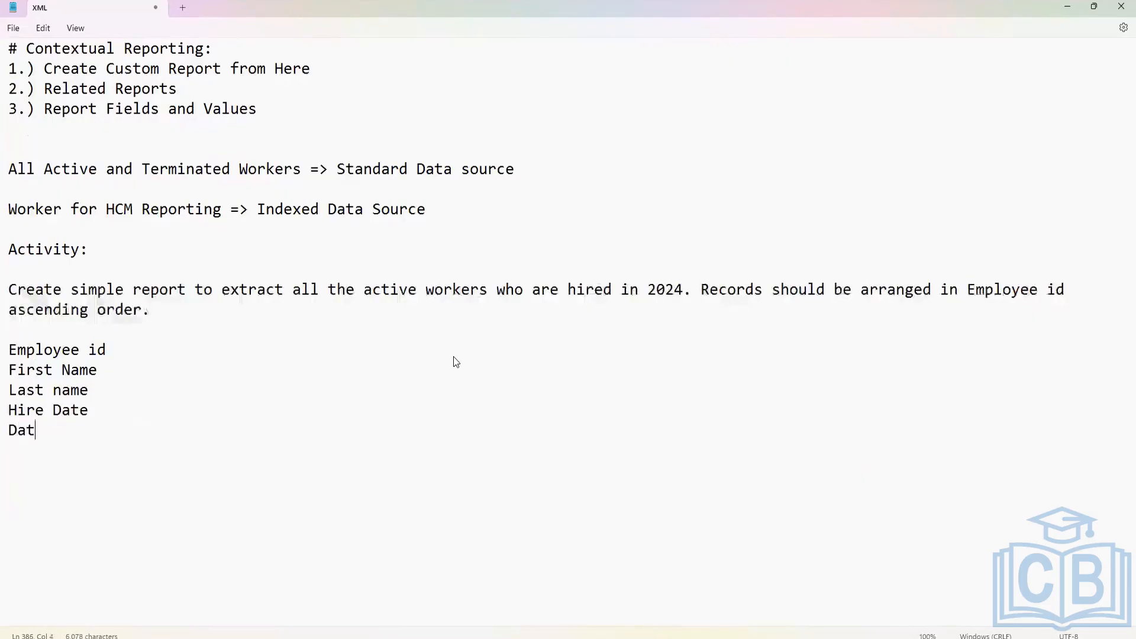
{"action": "type", "text": "e of Bir"}
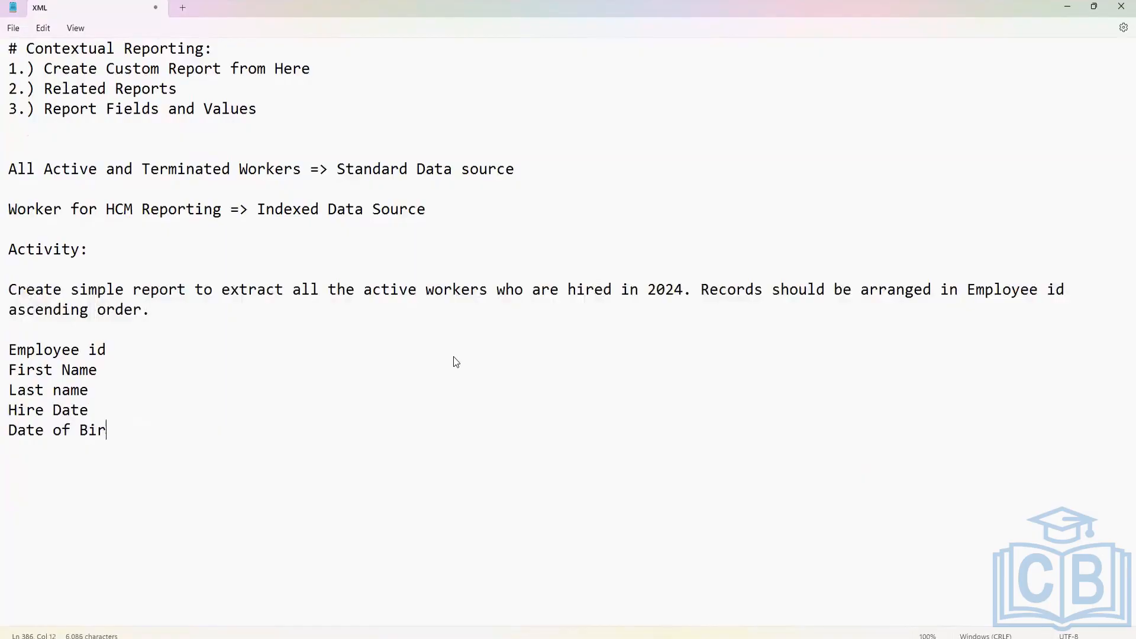
{"action": "type", "text": "th Gender"}
{"action": "key", "text": "BackSpace"}
{"action": "key", "text": "BackSpace"}
{"action": "key", "text": "BackSpace"}
{"action": "key", "text": "BackSpace"}
{"action": "key", "text": "BackSpace"}
{"action": "key", "text": "BackSpace"}
{"action": "key", "text": "BackSpace"}
{"action": "type", "text": "Gender"}
{"action": "key", "text": "Return"}
{"action": "key", "text": "Return"}
{"action": "key", "text": "Return"}
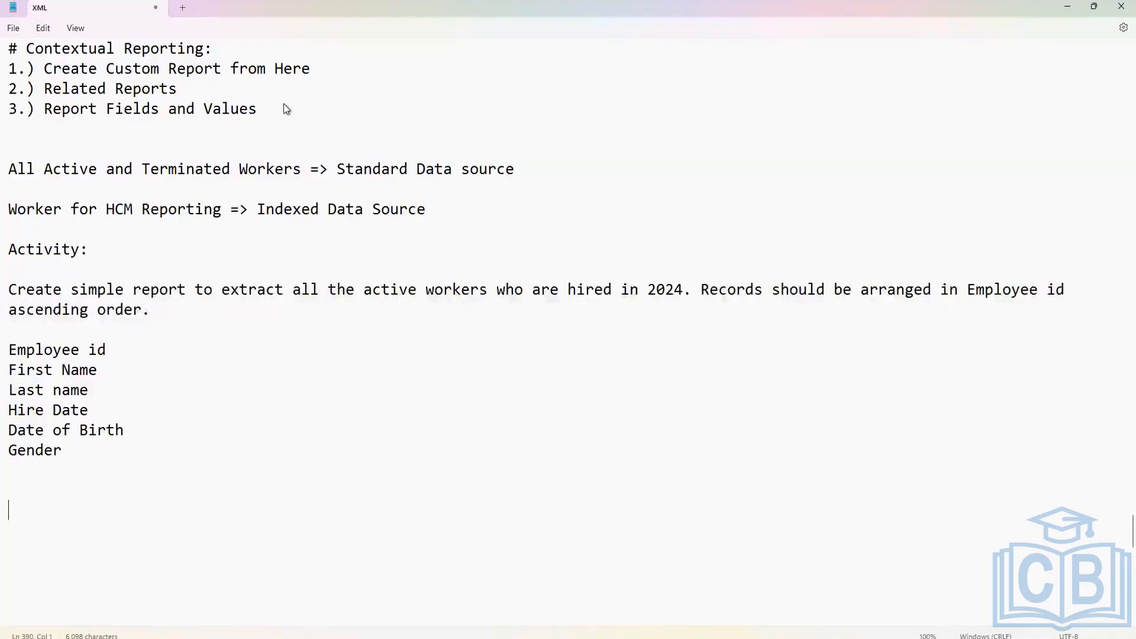
Step: Switch to Workday, start the Create Custom Report task and name the report "DNU Batch2 First Advance Report"
{"action": "key", "text": "alt+Tab"}
{"action": "left_click", "coordinate": [521, 20]}
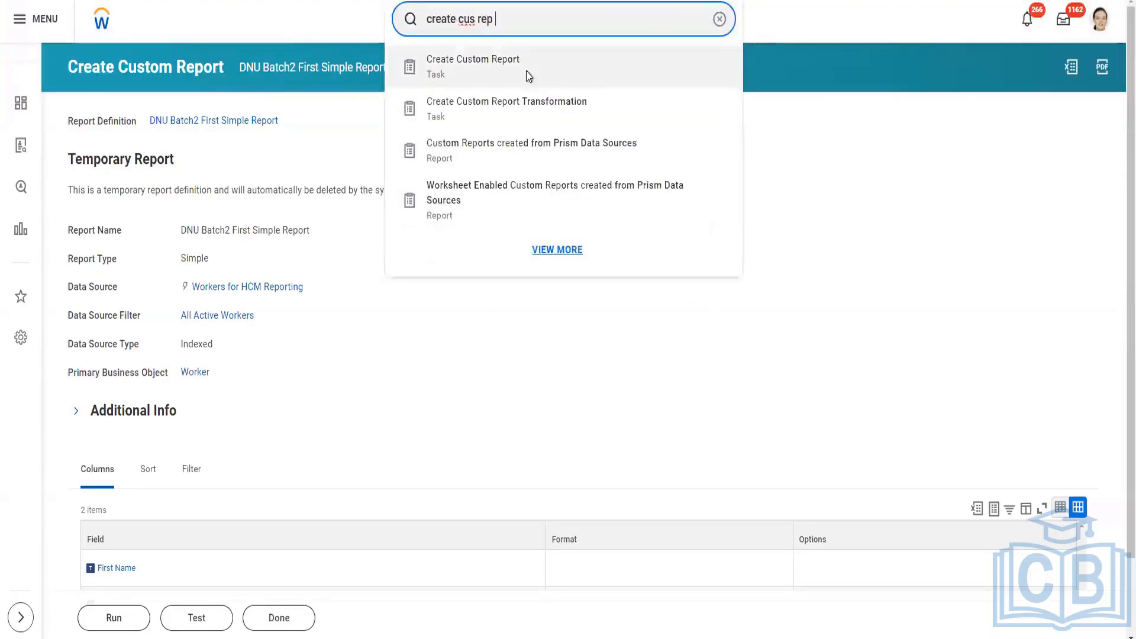
{"action": "left_click", "coordinate": [526, 76]}
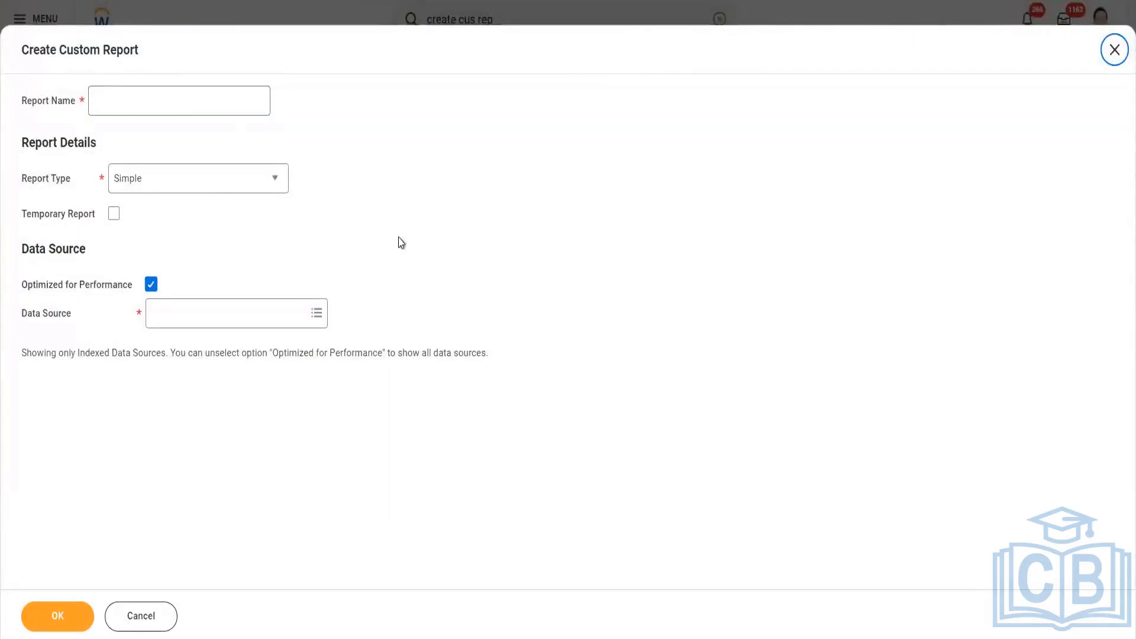
{"action": "left_click", "coordinate": [221, 101]}
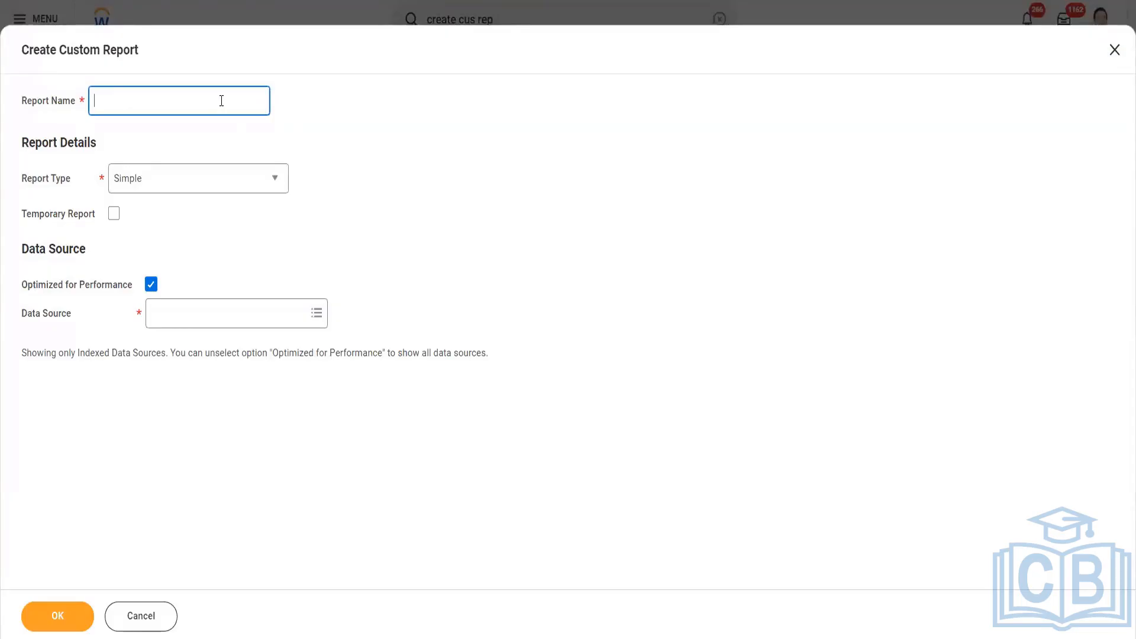
{"action": "type", "text": "DNU"}
{"action": "type", "text": "Batch2 First Advance Report"}
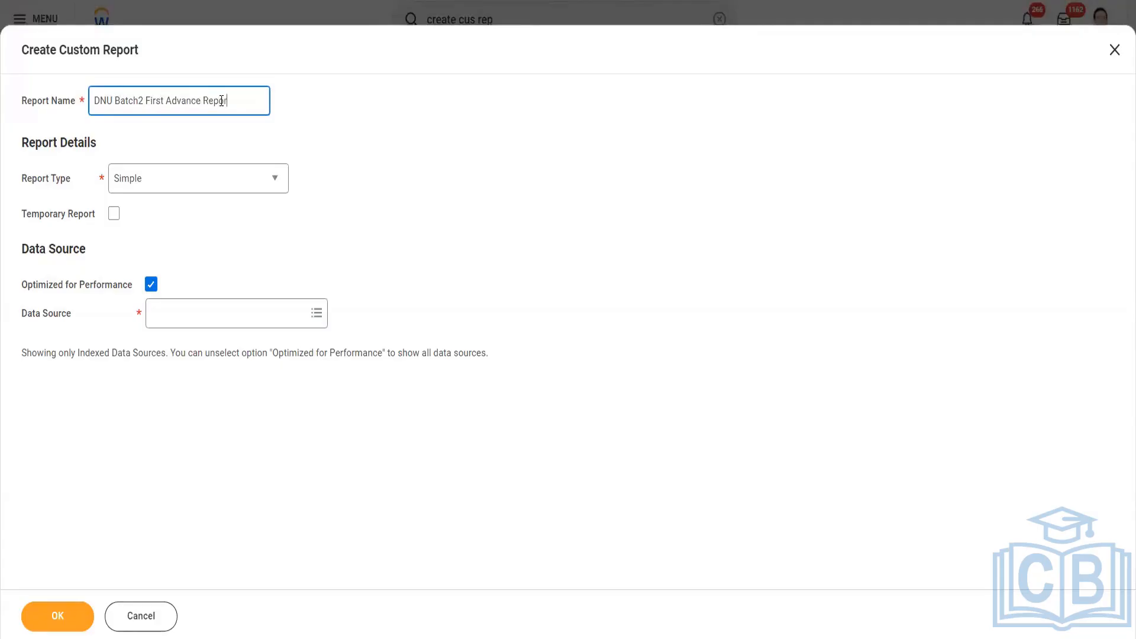
Step: Set the report type to Advanced and enable both Temporary Report and Enable As Web Service
{"action": "left_click", "coordinate": [269, 191]}
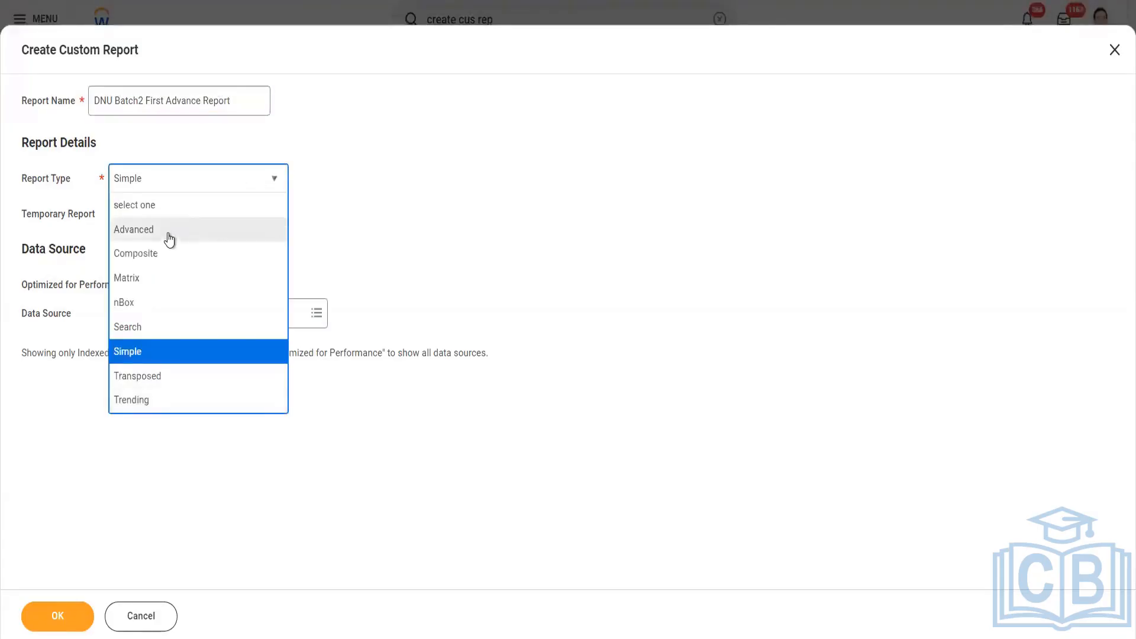
{"action": "left_click", "coordinate": [170, 237]}
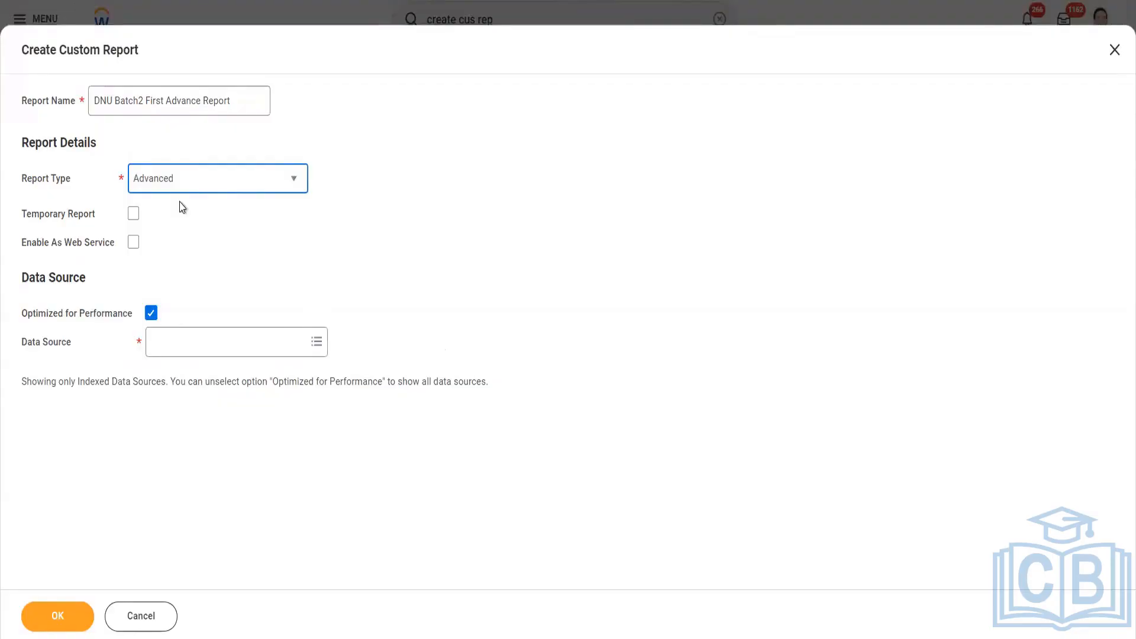
{"action": "left_click", "coordinate": [134, 215]}
{"action": "left_click", "coordinate": [134, 242]}
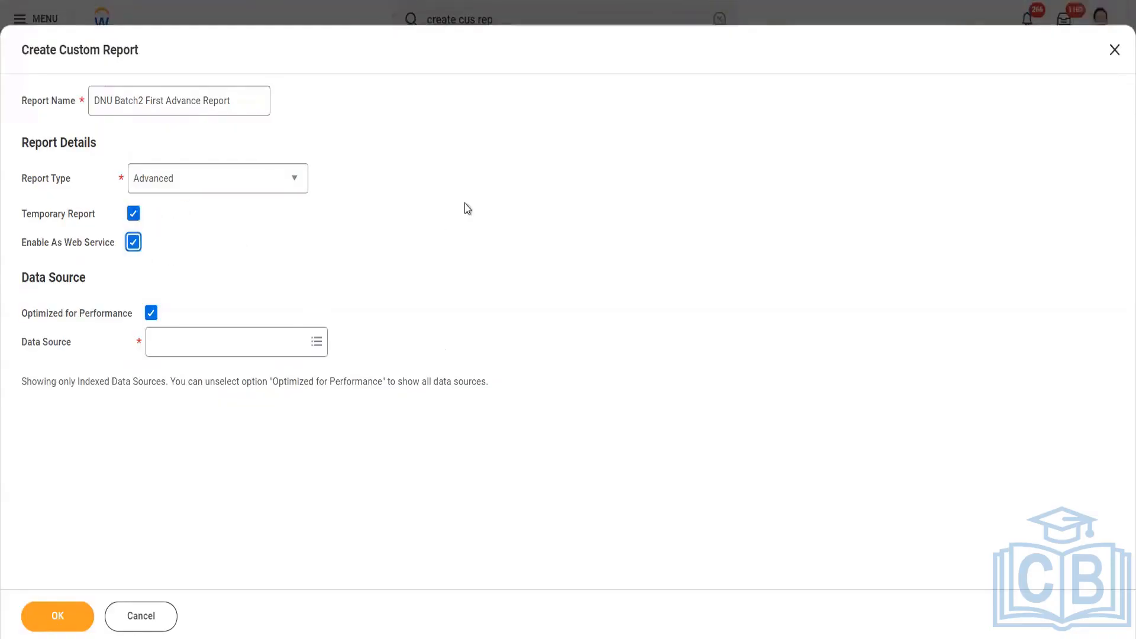
Step: Choose Workers for HCM Reporting as the data source and create the report definition
{"action": "left_click", "coordinate": [239, 349]}
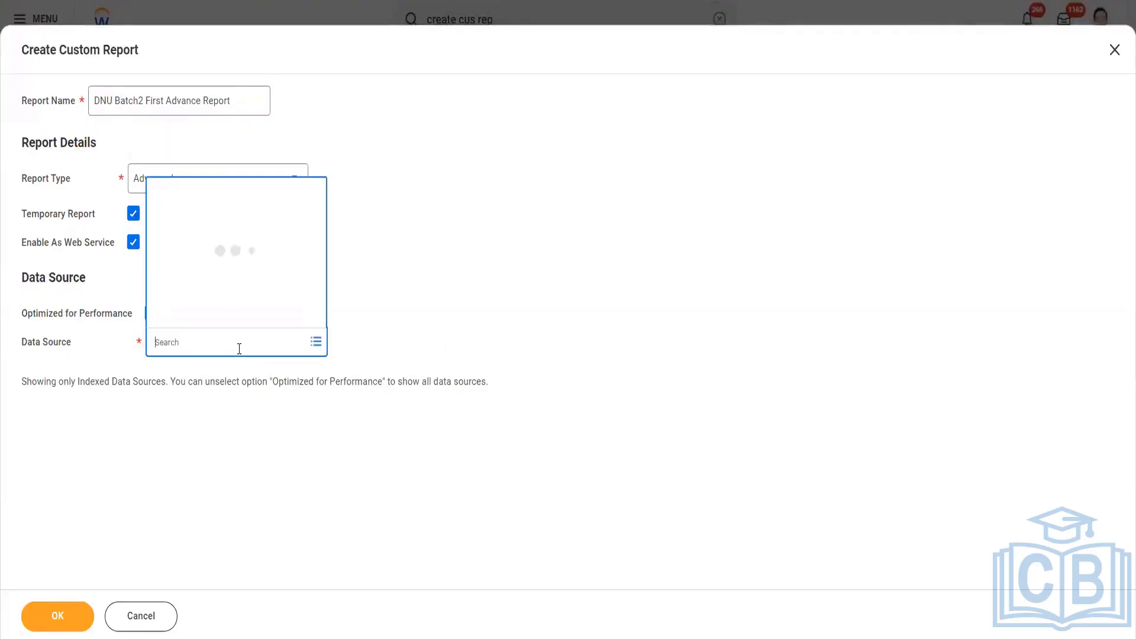
{"action": "type", "text": "wor"}
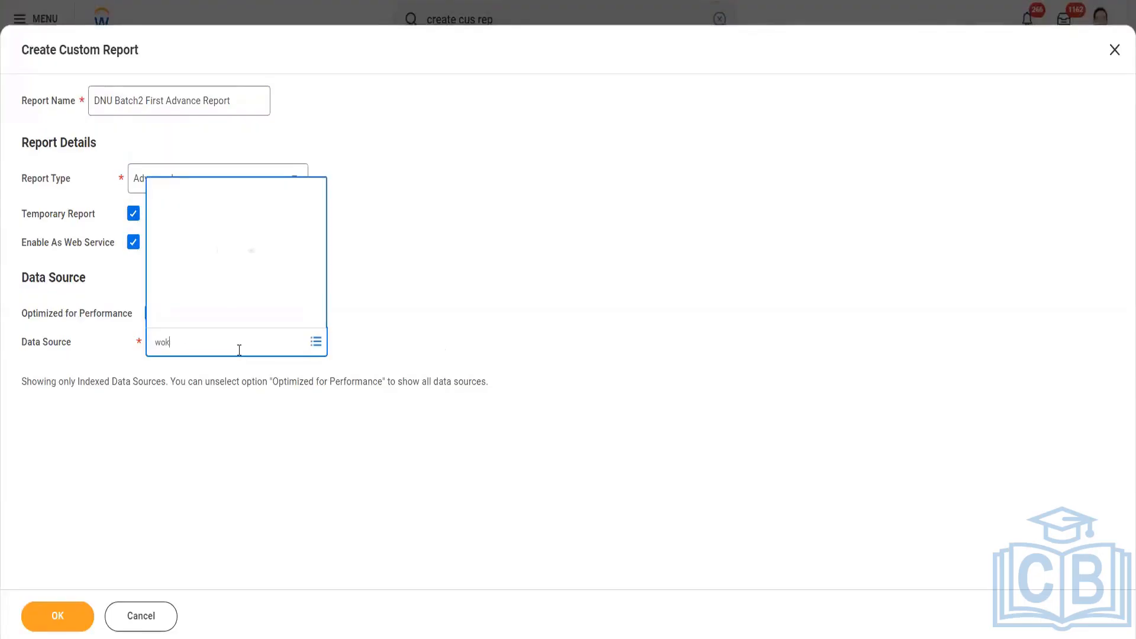
{"action": "key", "text": "BackSpace"}
{"action": "type", "text": "rker for hcm"}
{"action": "type", "text": "porting"}
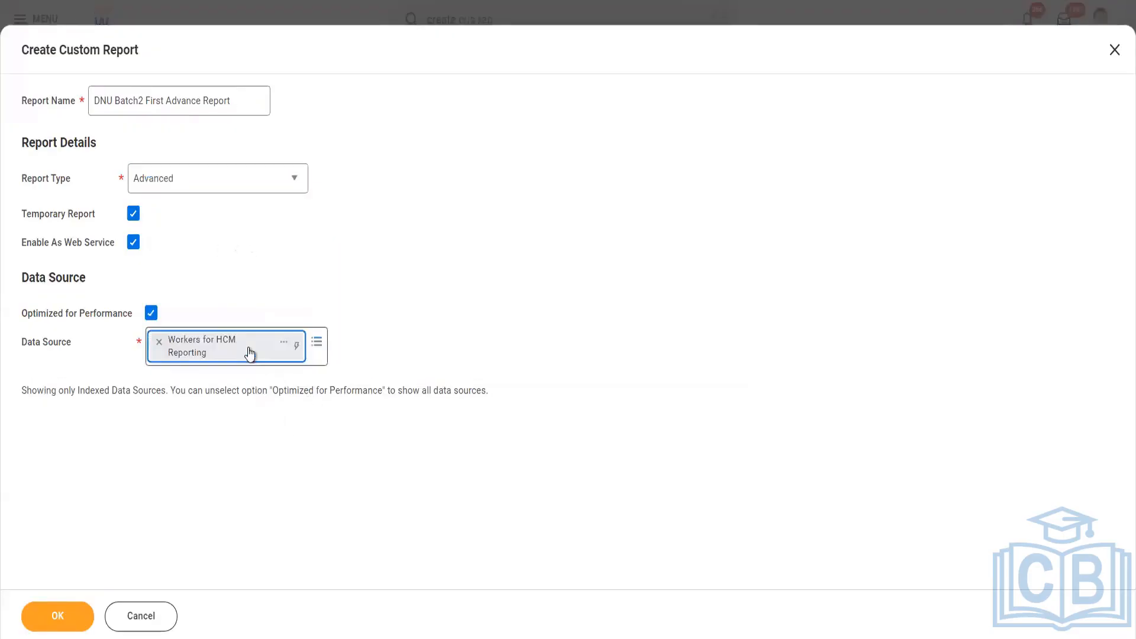
{"action": "left_click", "coordinate": [75, 619]}
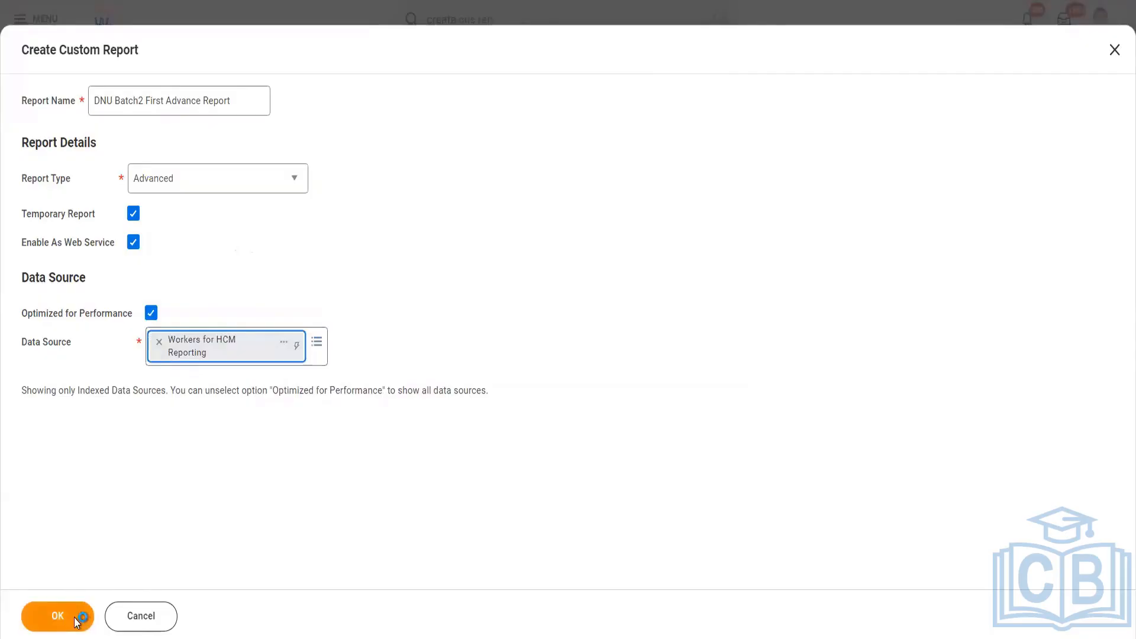
{"action": "left_click", "coordinate": [77, 617]}
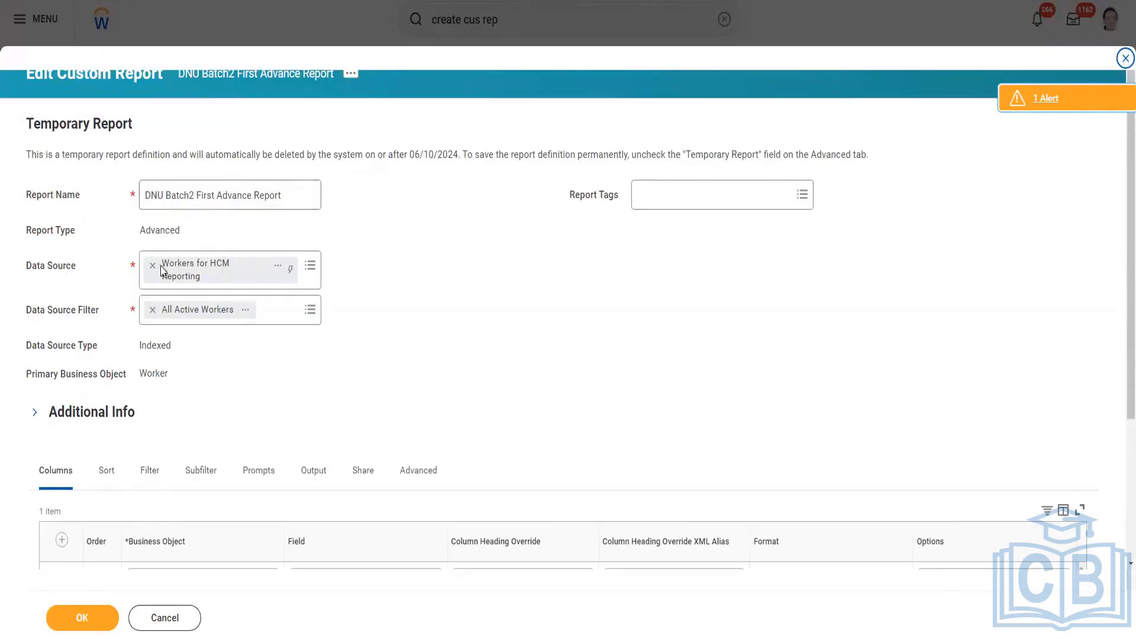
Step: Clear the data source filter, look through the available filters and select All Active Workers again
{"action": "left_click_drag", "start_coordinate": [183, 233], "coordinate": [108, 234]}
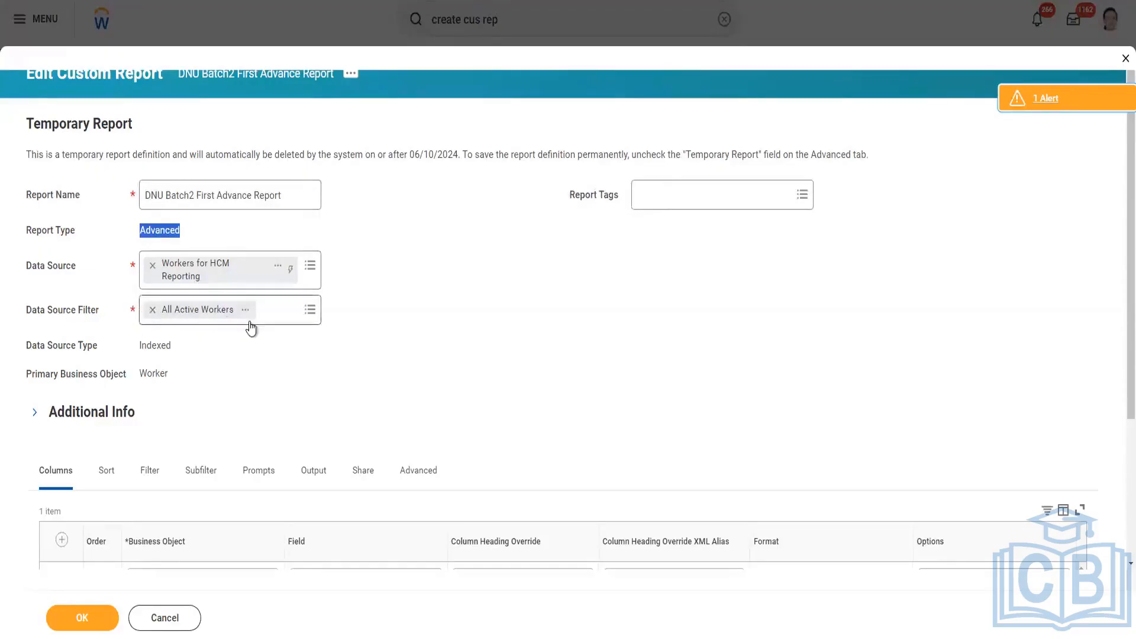
{"action": "left_click", "coordinate": [152, 309]}
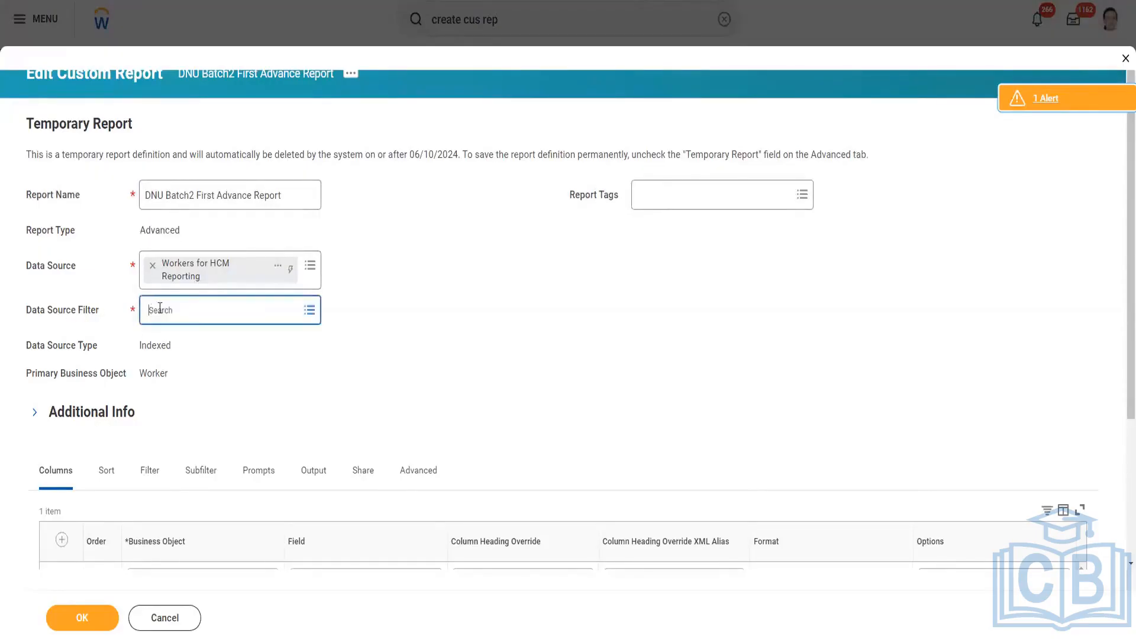
{"action": "left_click", "coordinate": [193, 309]}
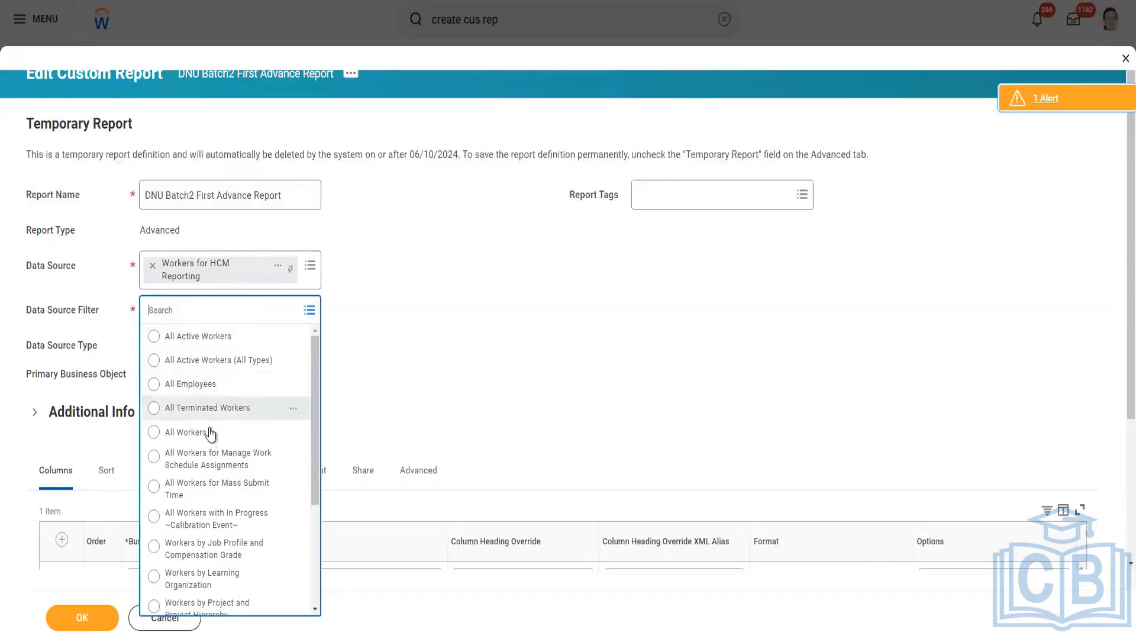
{"action": "scroll", "coordinate": [224, 533], "scroll_direction": "down", "scroll_amount": 3}
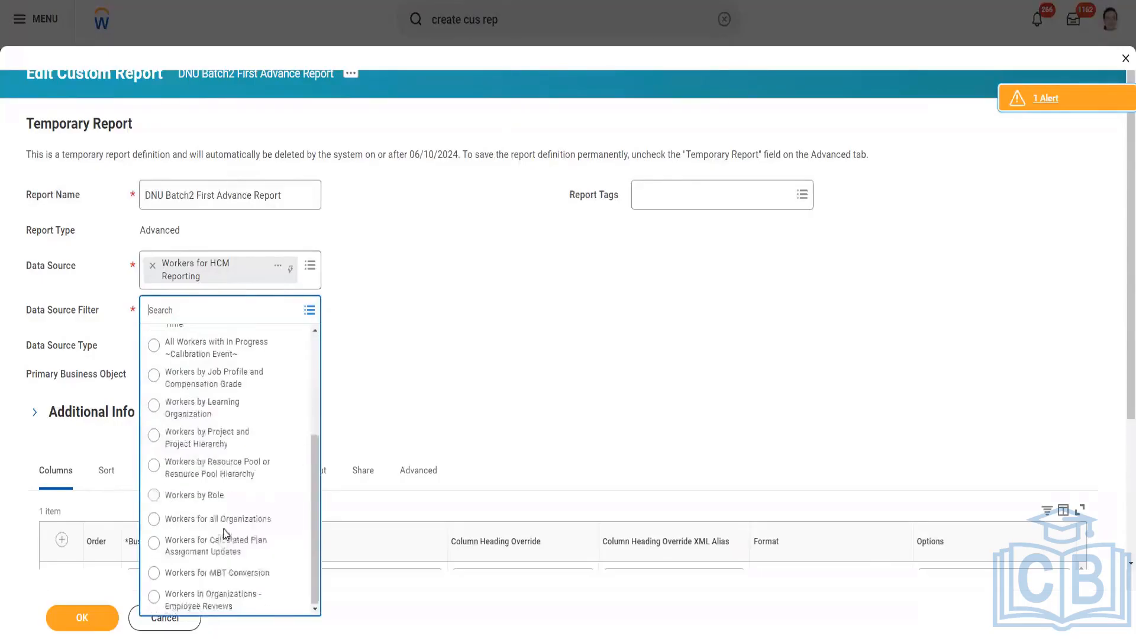
{"action": "scroll", "coordinate": [225, 533], "scroll_direction": "up", "scroll_amount": 3}
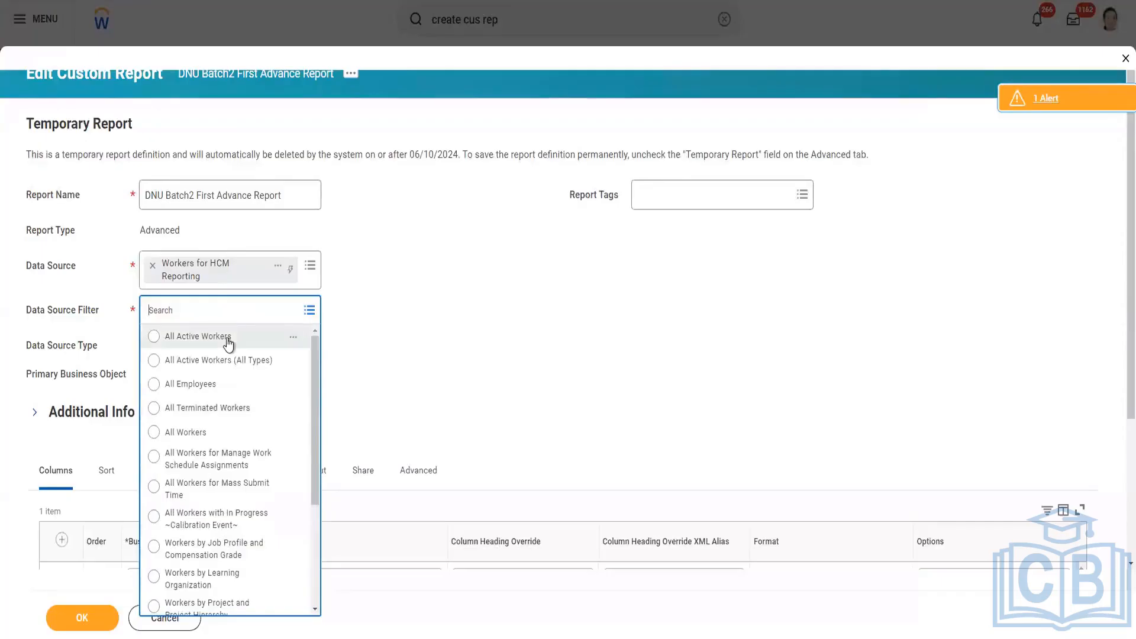
{"action": "left_click", "coordinate": [228, 342]}
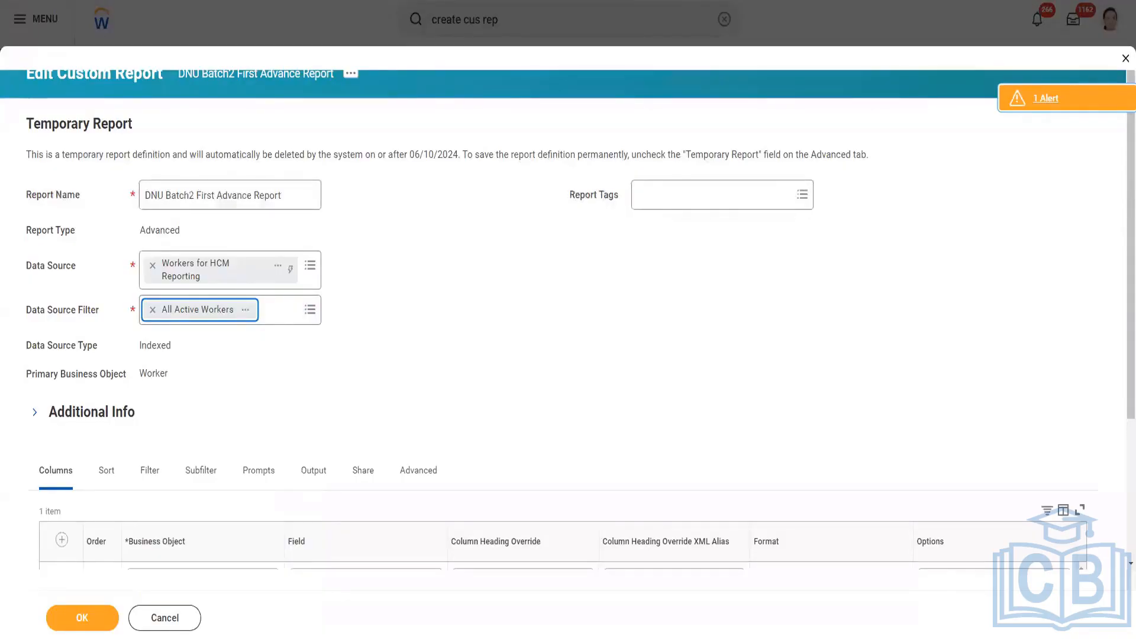
Step: Switch to the Notepad notes and add "Workers:" with "1.) Employee" and "2.) Contingent Worker (Contractor)" below it
{"action": "key", "text": "alt+Tab"}
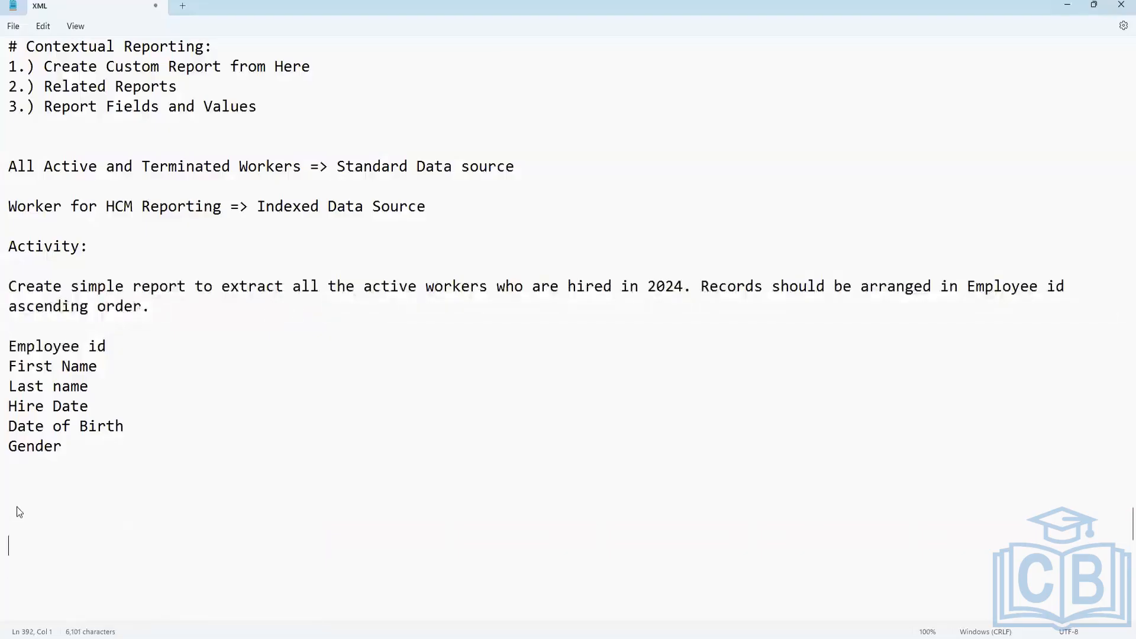
{"action": "key", "text": "Up"}
{"action": "type", "text": "Worker"}
{"action": "key", "text": "BackSpace"}
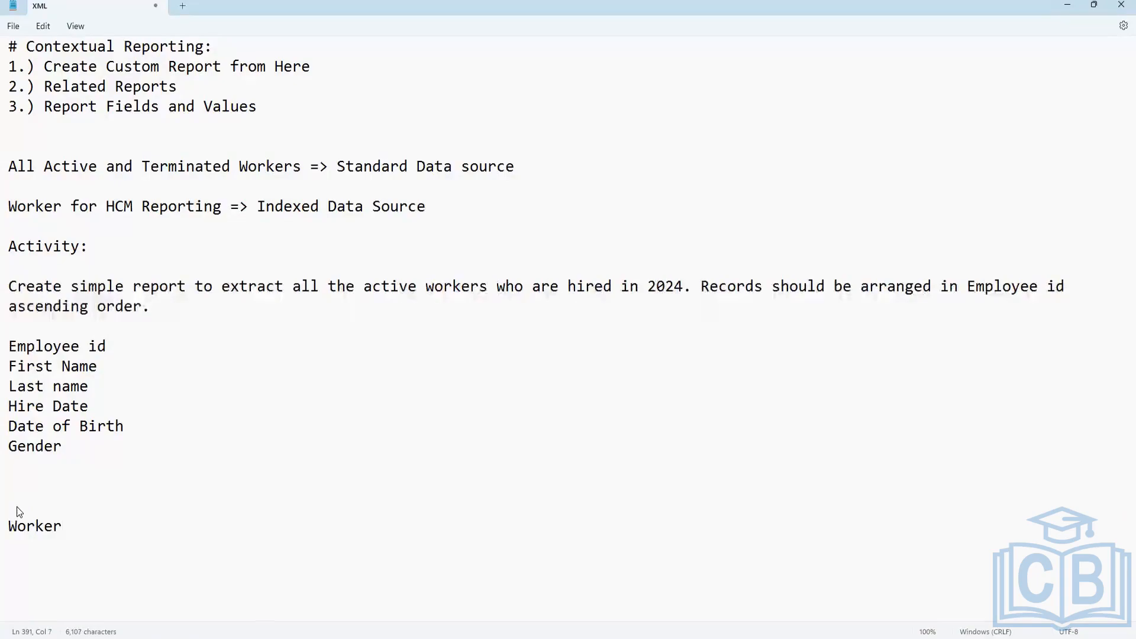
{"action": "type", "text": "s:"}
{"action": "key", "text": "Return"}
{"action": "type", "text": "1.) Employee"}
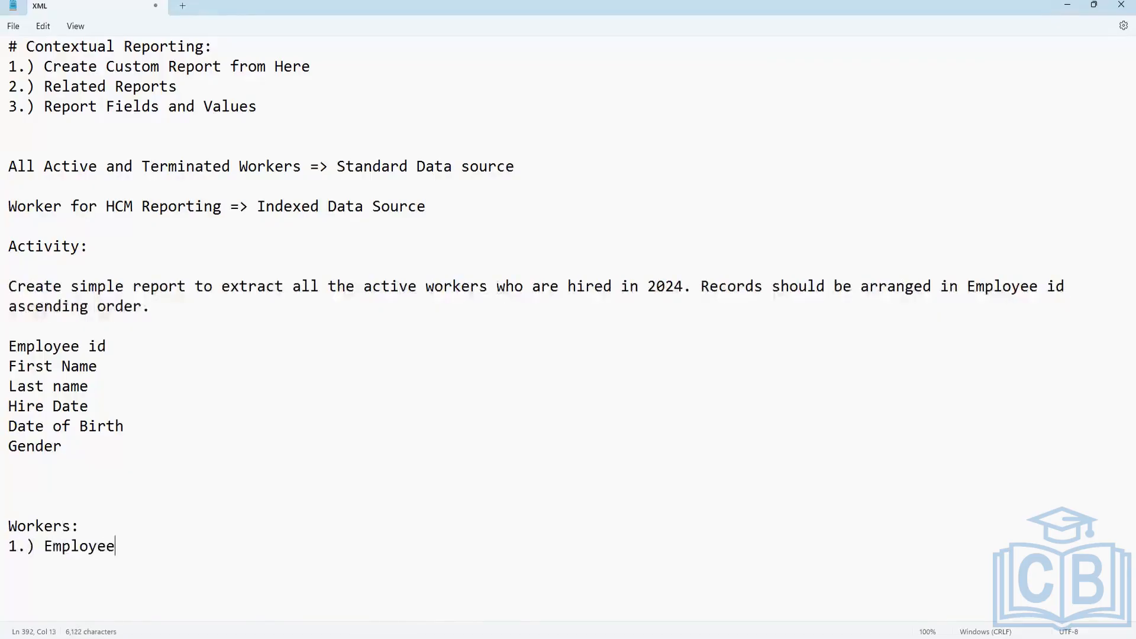
{"action": "key", "text": "Return"}
{"action": "type", "text": "2.) Contingent Worker"}
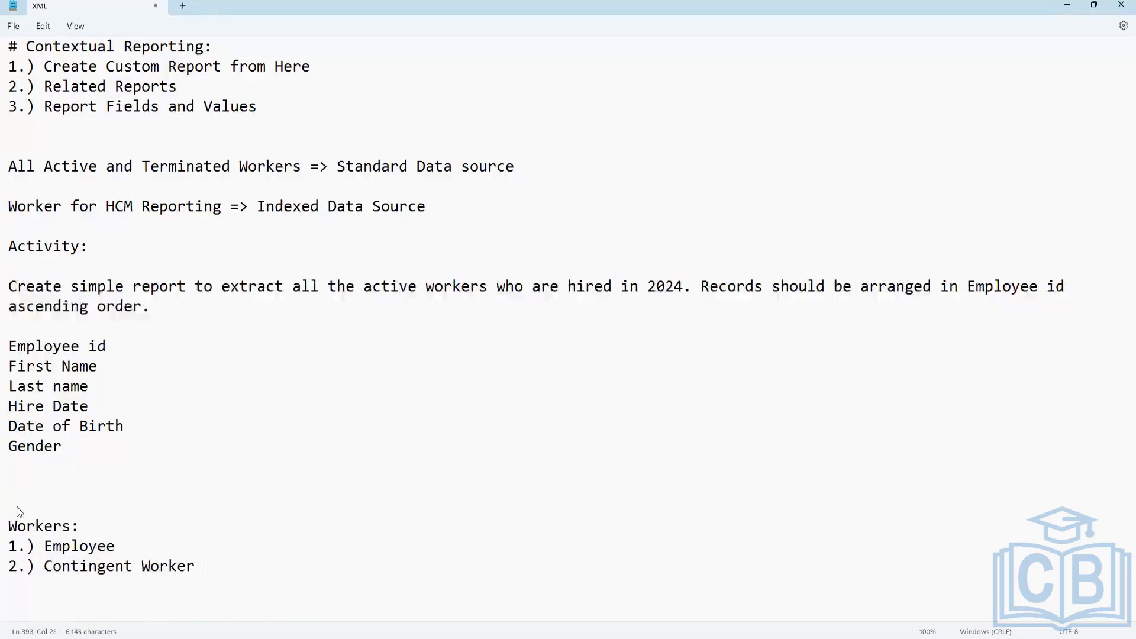
{"action": "type", "text": " (Contra"}
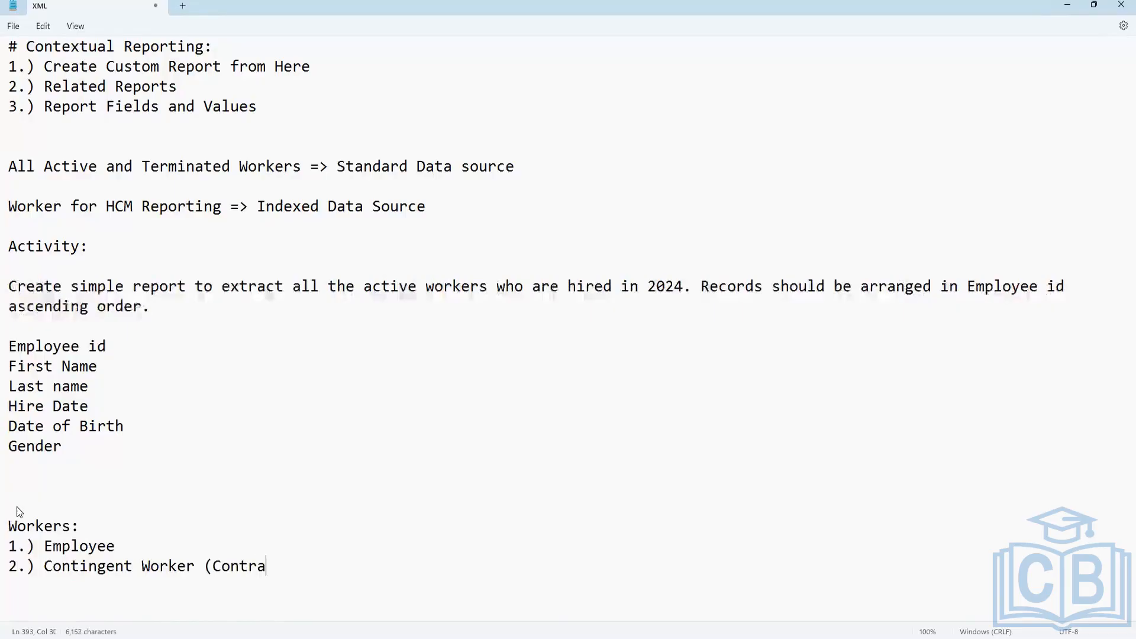
{"action": "type", "text": "ctor)"}
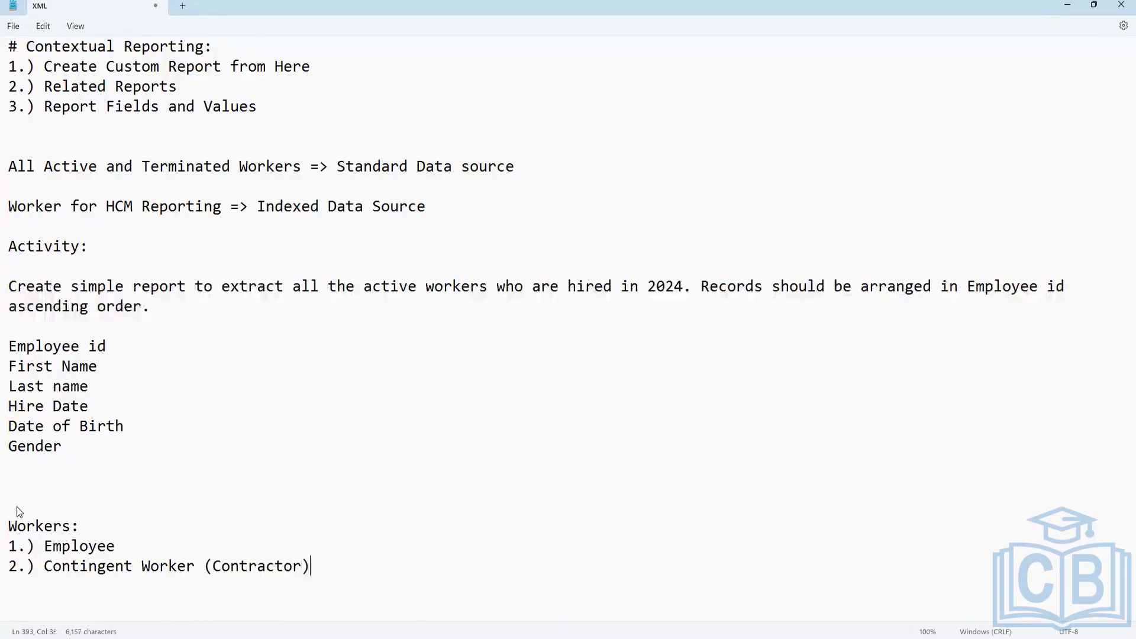
{"action": "scroll", "coordinate": [122, 413], "scroll_direction": "down", "scroll_amount": 4}
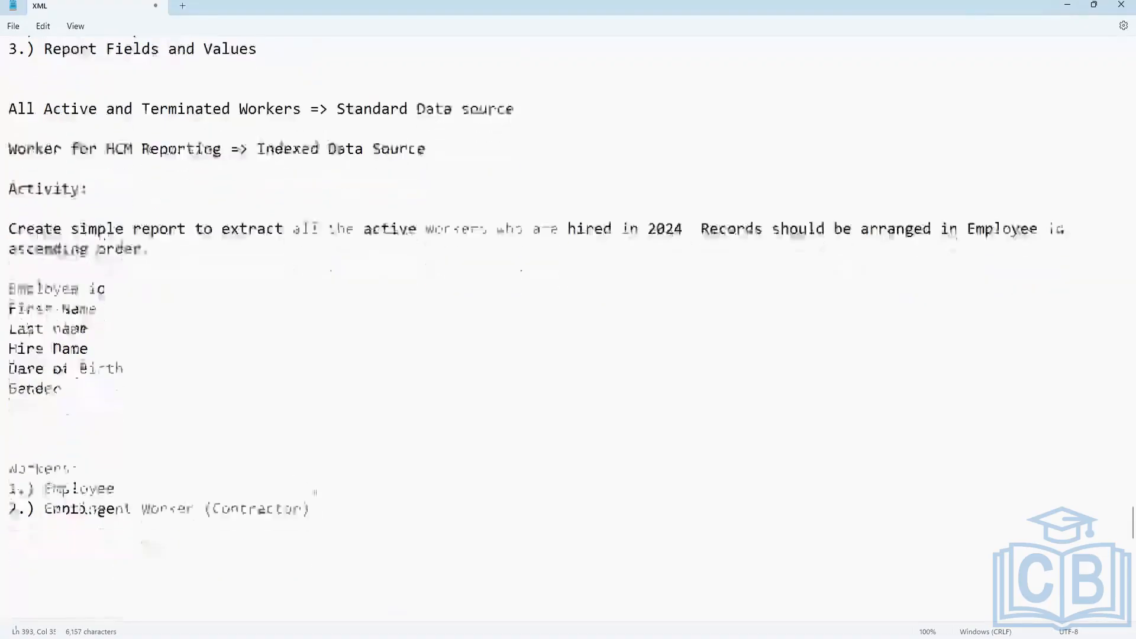
{"action": "scroll", "coordinate": [308, 457], "scroll_direction": "down", "scroll_amount": 1}
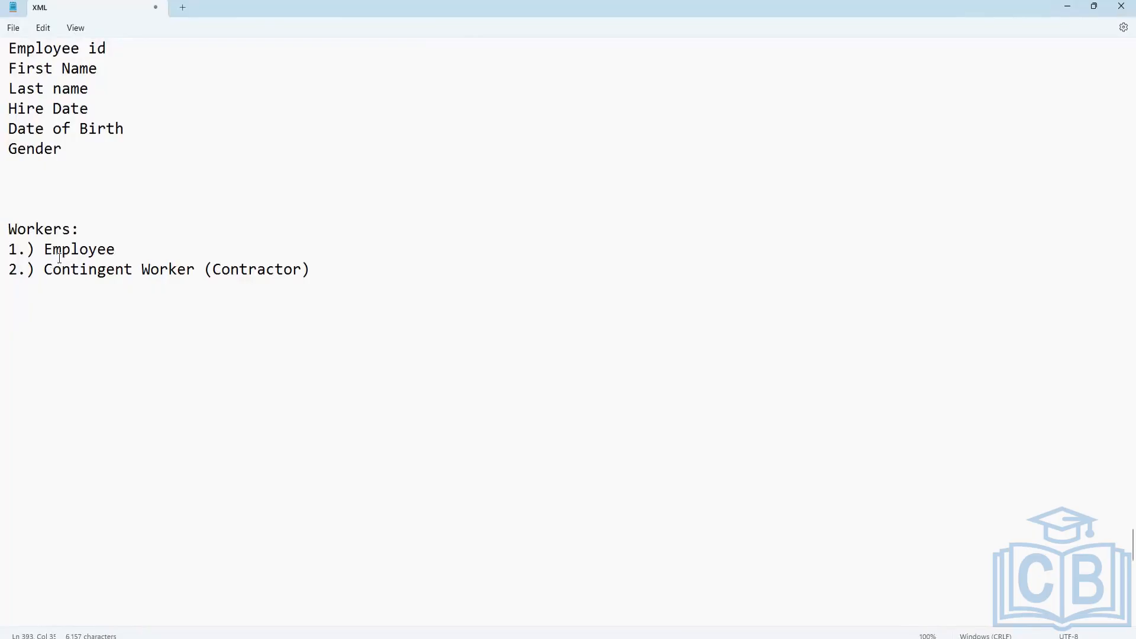
Step: Examine the Employee and Contingent Worker (Contractor) entries under "Workers:" in the notes
{"action": "left_click", "coordinate": [100, 249]}
{"action": "left_click_drag", "start_coordinate": [45, 269], "coordinate": [317, 271]}
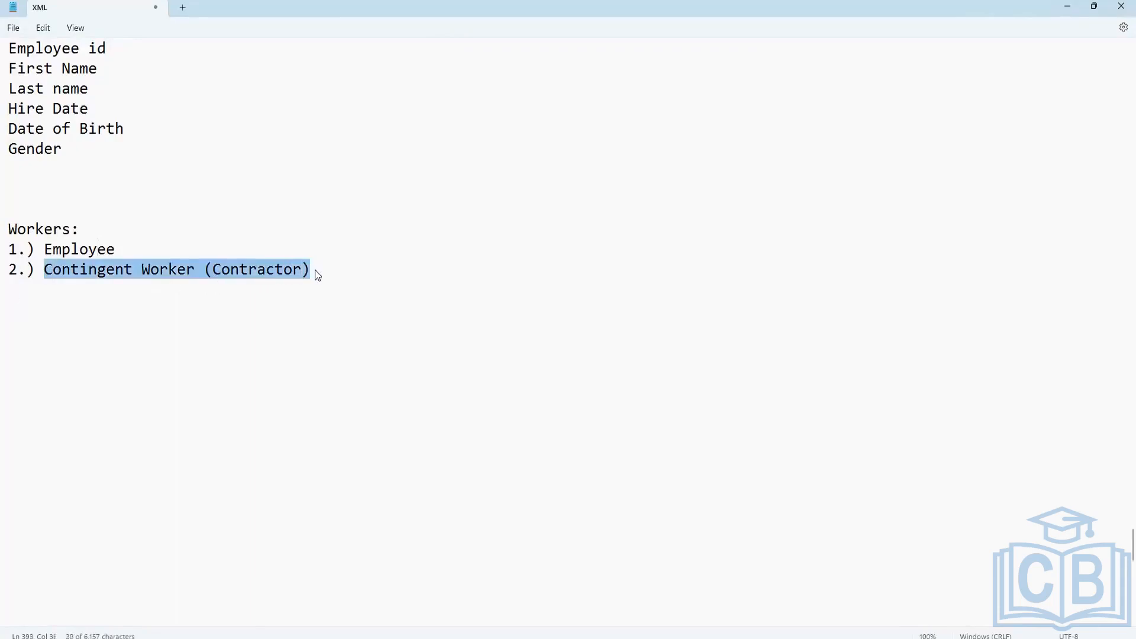
{"action": "left_click", "coordinate": [135, 333]}
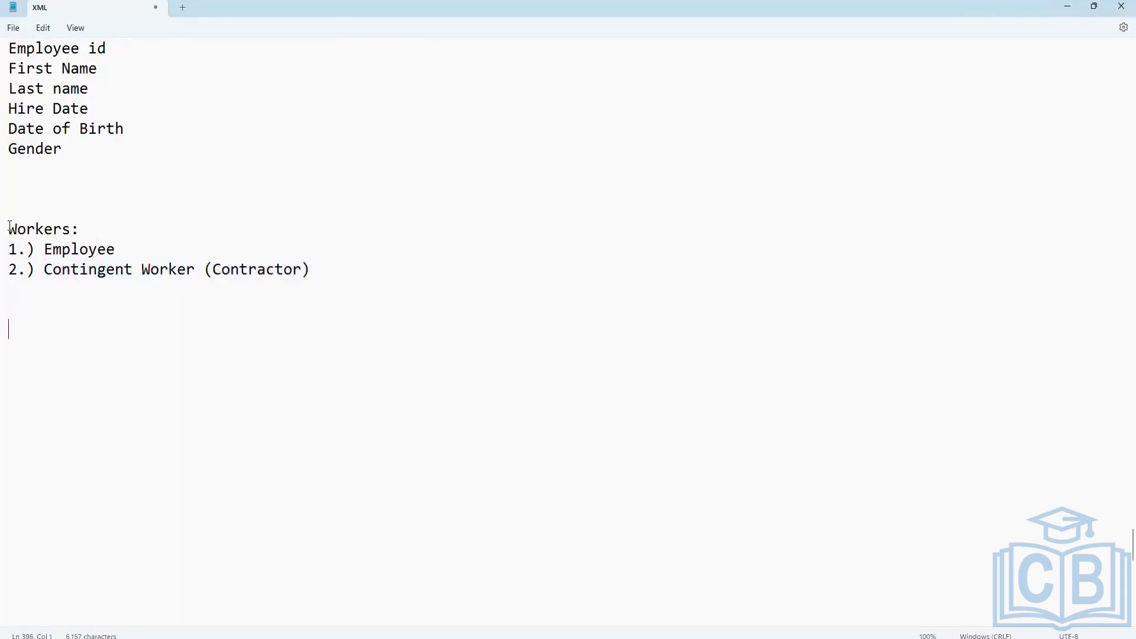
{"action": "left_click_drag", "start_coordinate": [8, 230], "coordinate": [74, 230]}
{"action": "double_click", "coordinate": [74, 249]}
{"action": "left_click_drag", "start_coordinate": [62, 269], "coordinate": [253, 270]}
{"action": "left_click_drag", "start_coordinate": [71, 249], "coordinate": [212, 269]}
{"action": "left_click_drag", "start_coordinate": [44, 249], "coordinate": [119, 252]}
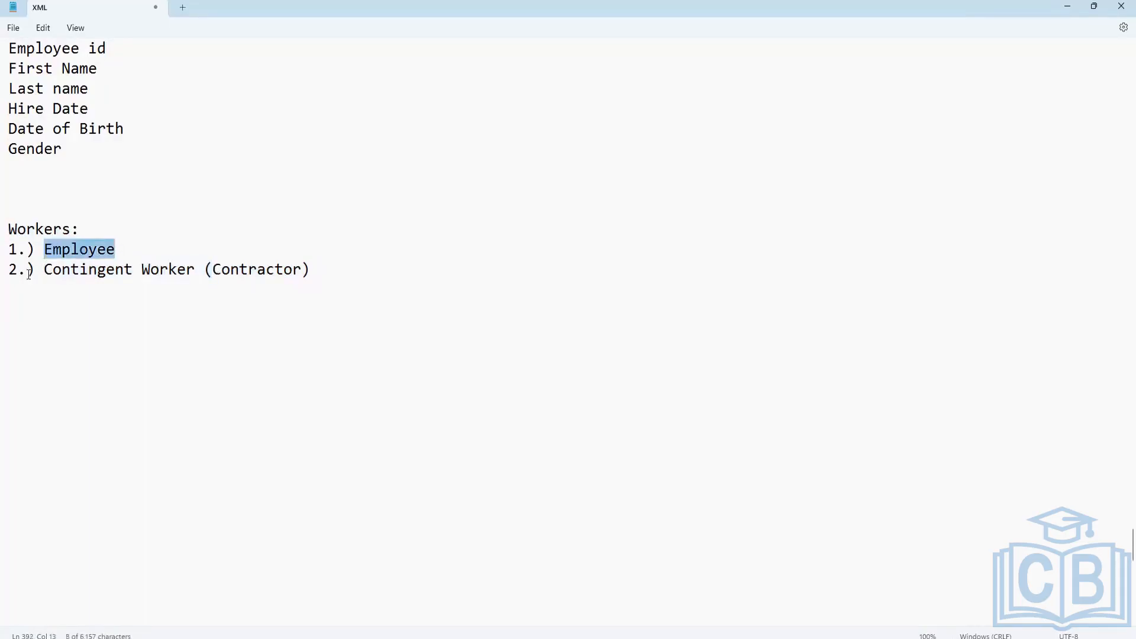
{"action": "left_click_drag", "start_coordinate": [26, 271], "coordinate": [301, 278]}
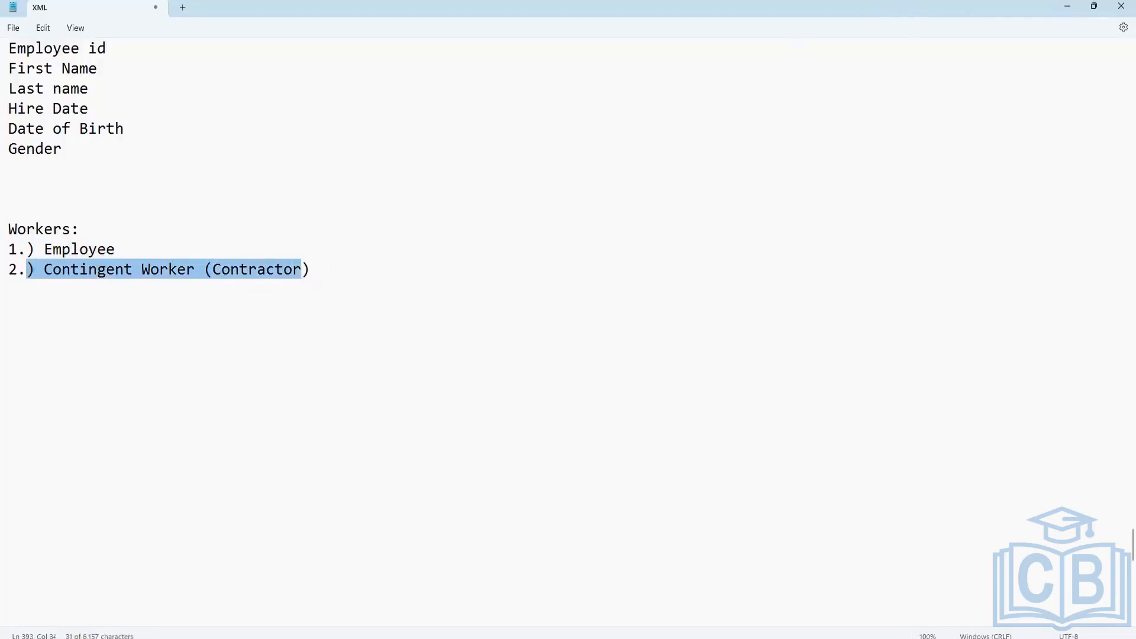
{"action": "key", "text": "alt+Tab"}
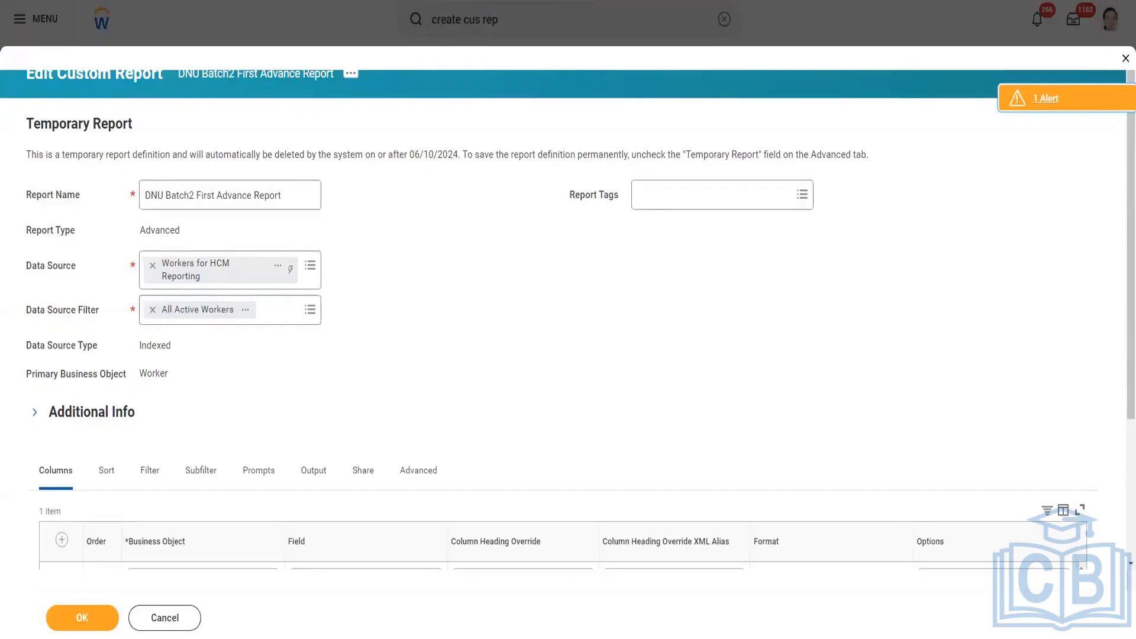
Step: Add the lines "Active Worker", "Terminated Worker" and "Future Hires" below the worker types in the Notepad notes
{"action": "key", "text": "alt+Tab"}
{"action": "key", "text": "Return"}
{"action": "type", "text": "A"}
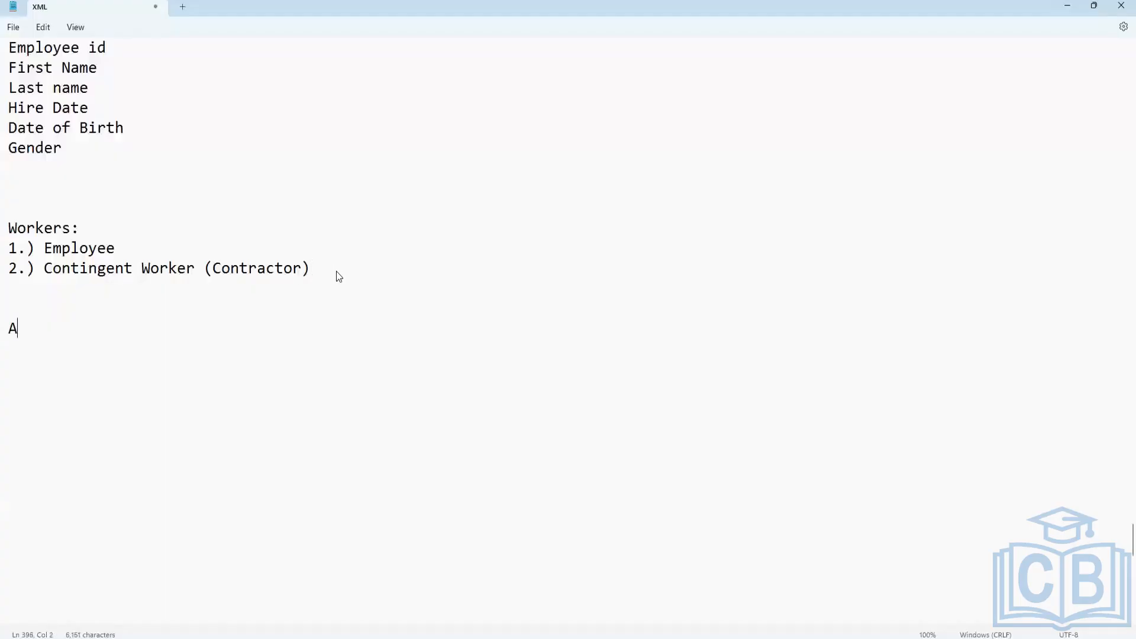
{"action": "type", "text": "ctive Worker "}
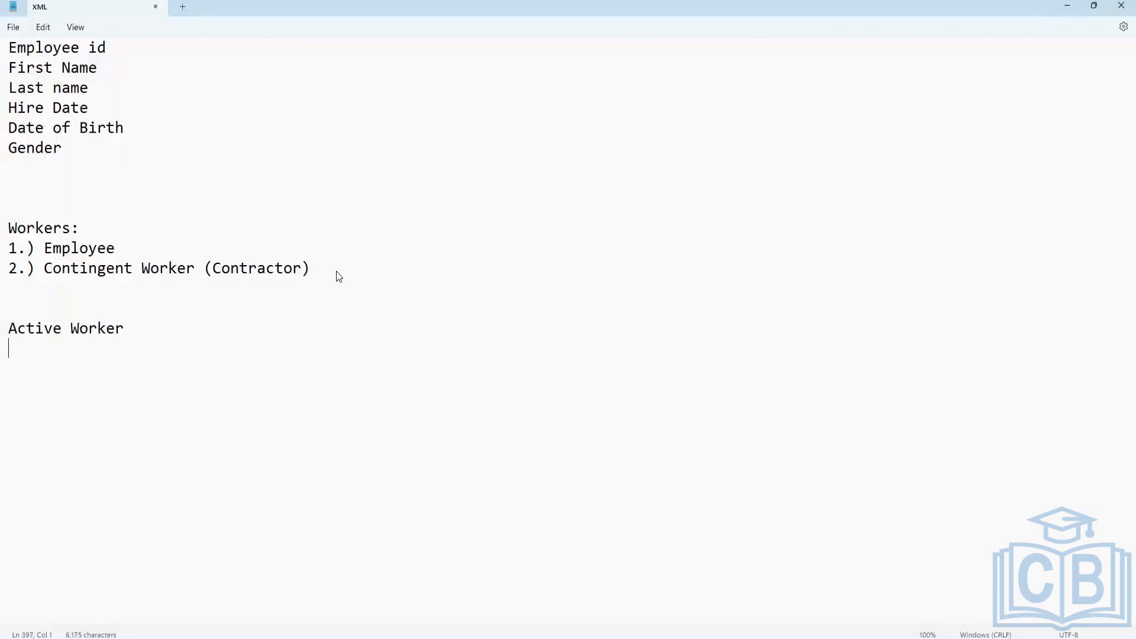
{"action": "type", "text": "Terminated Worker"}
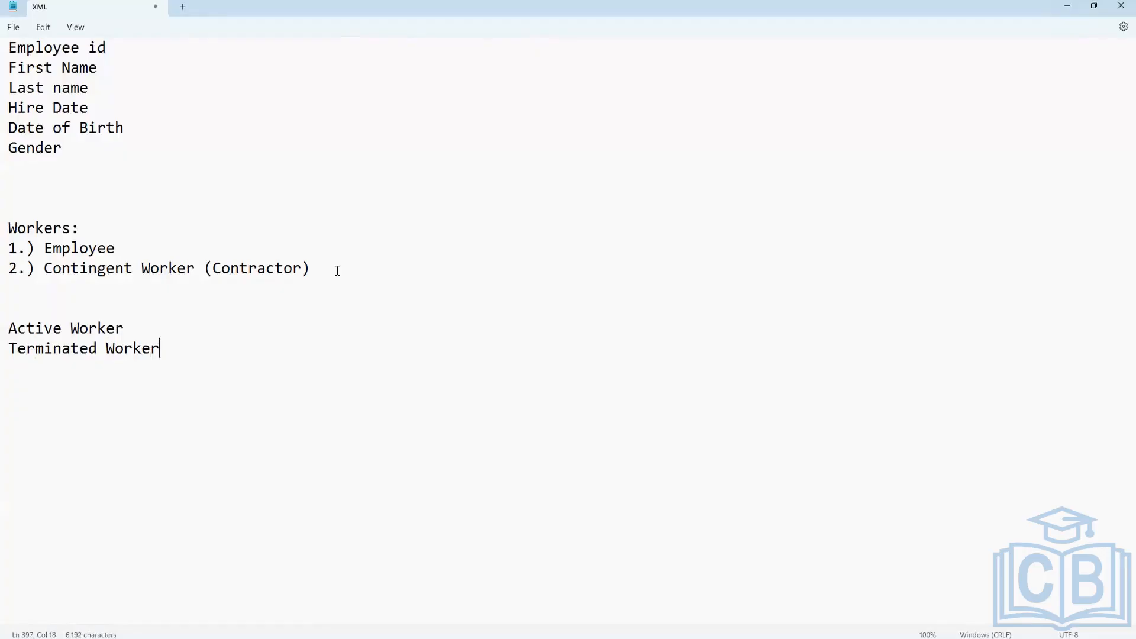
{"action": "key", "text": "Return"}
{"action": "type", "text": "Future Hires"}
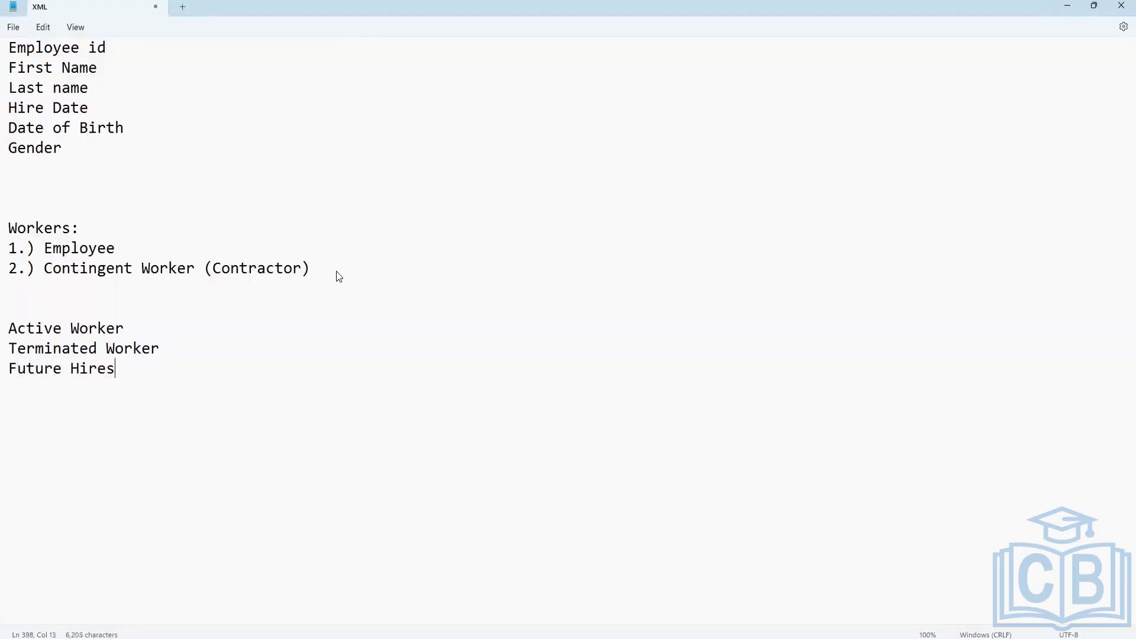
{"action": "key", "text": "Return"}
{"action": "key", "text": "Return"}
Step: Examine the worker status lines in the notes, from Active Worker through Future Hires
{"action": "key", "text": "alt+Tab"}
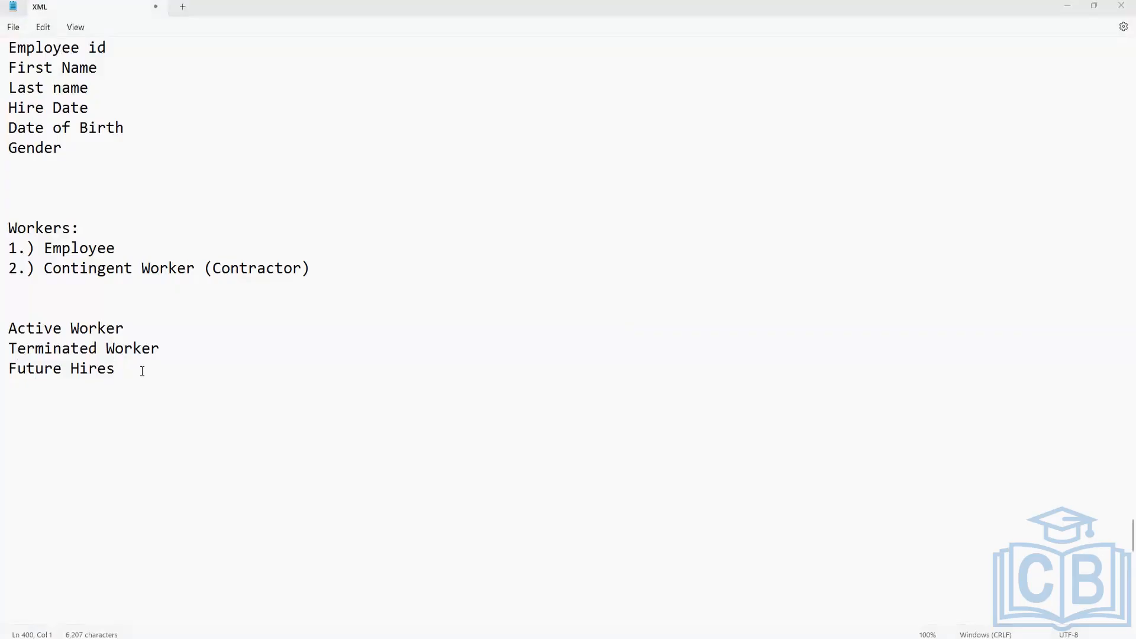
{"action": "left_click_drag", "start_coordinate": [116, 368], "coordinate": [9, 326]}
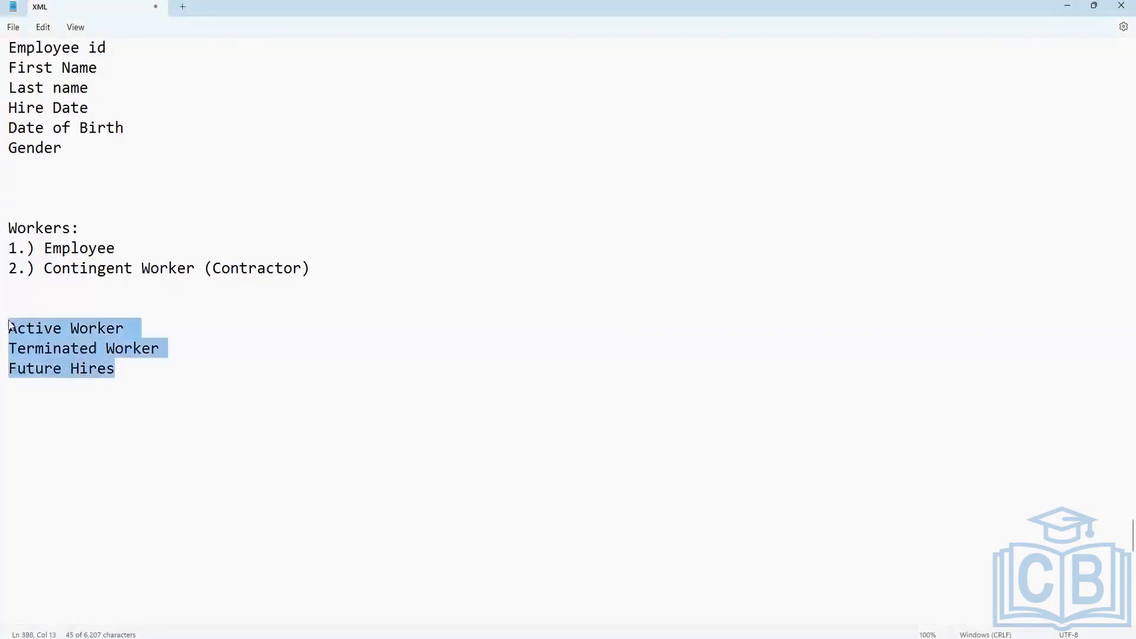
{"action": "left_click", "coordinate": [139, 234]}
{"action": "left_click_drag", "start_coordinate": [133, 375], "coordinate": [9, 327]}
{"action": "left_click", "coordinate": [103, 385]}
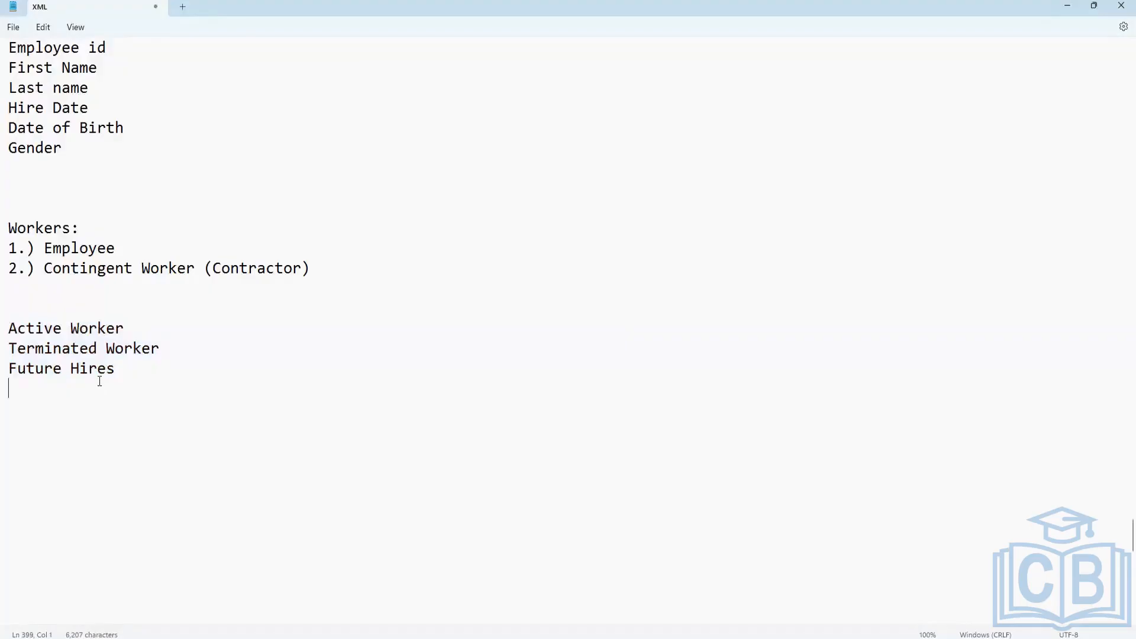
{"action": "left_click_drag", "start_coordinate": [159, 350], "coordinate": [3, 327]}
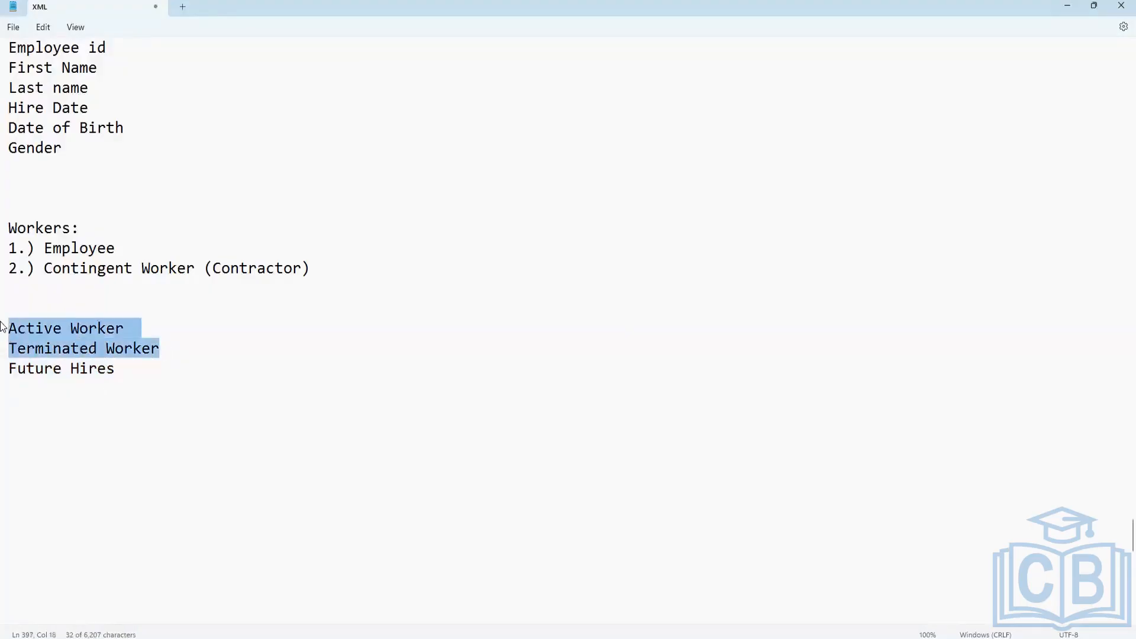
{"action": "left_click", "coordinate": [111, 408]}
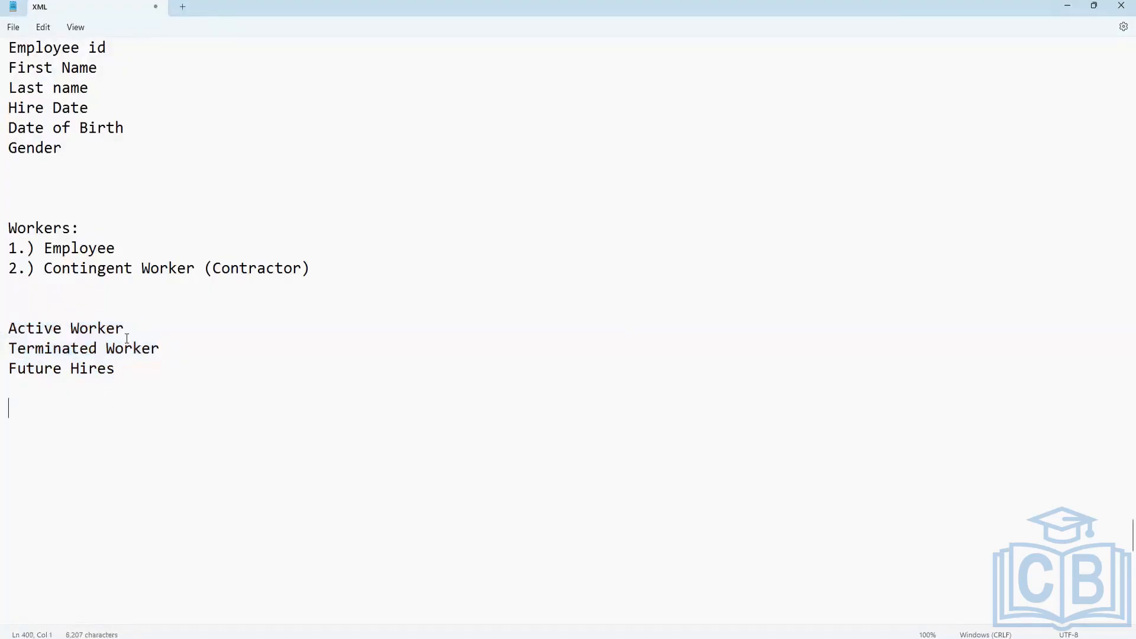
{"action": "left_click_drag", "start_coordinate": [133, 327], "coordinate": [1, 315]}
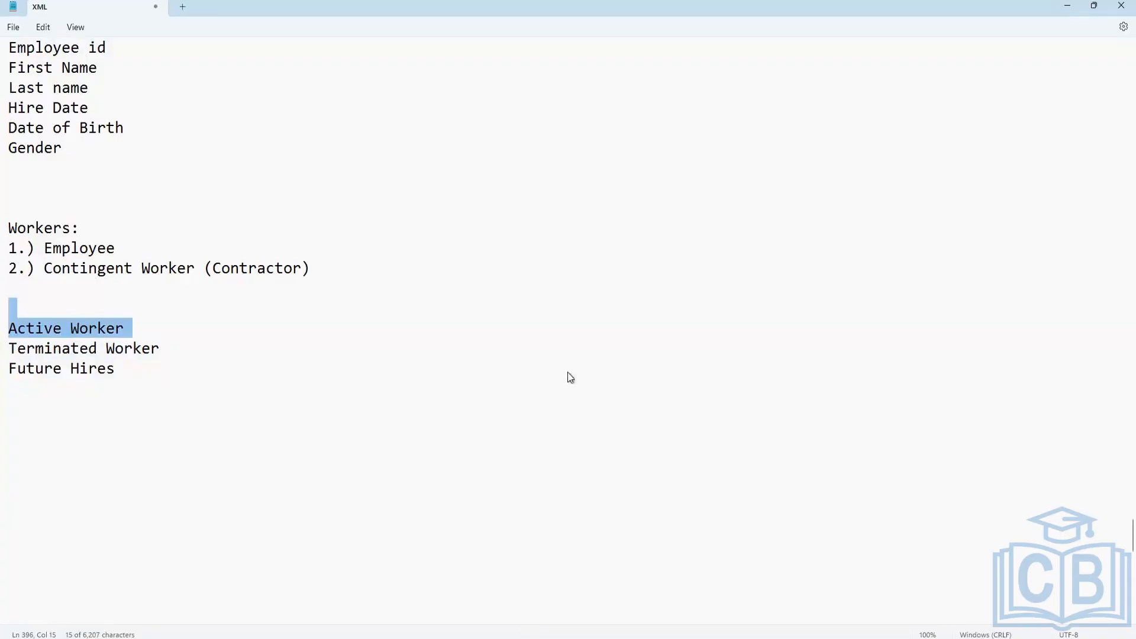
Step: Switch to Workday and examine the report's primary business object and its column settings
{"action": "key", "text": "alt+Tab"}
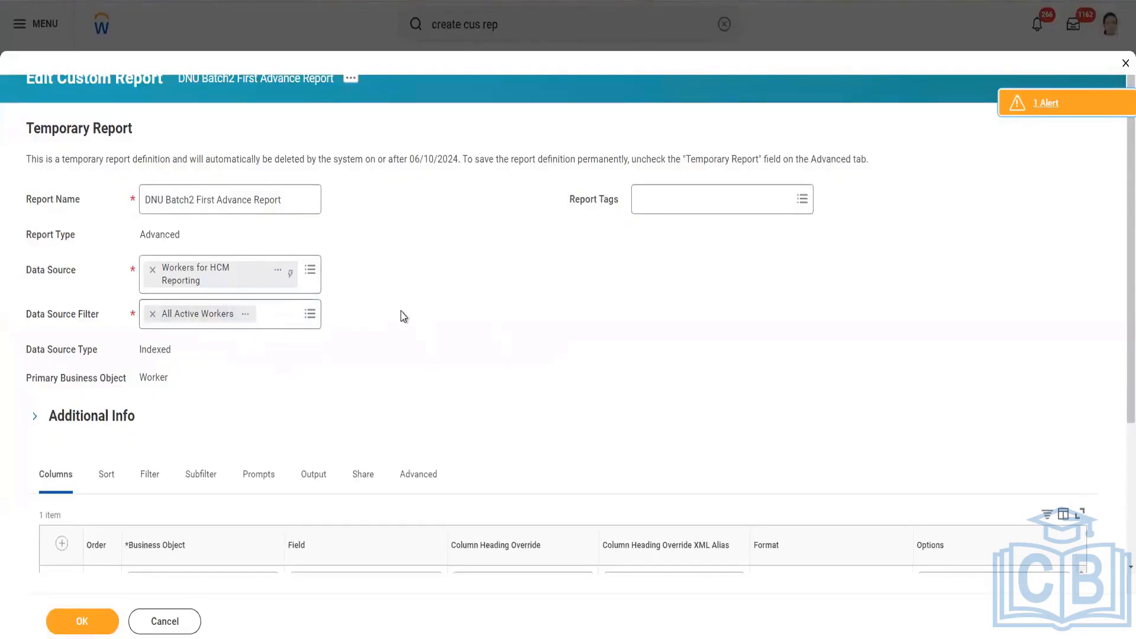
{"action": "scroll", "coordinate": [204, 285], "scroll_direction": "down", "scroll_amount": 2}
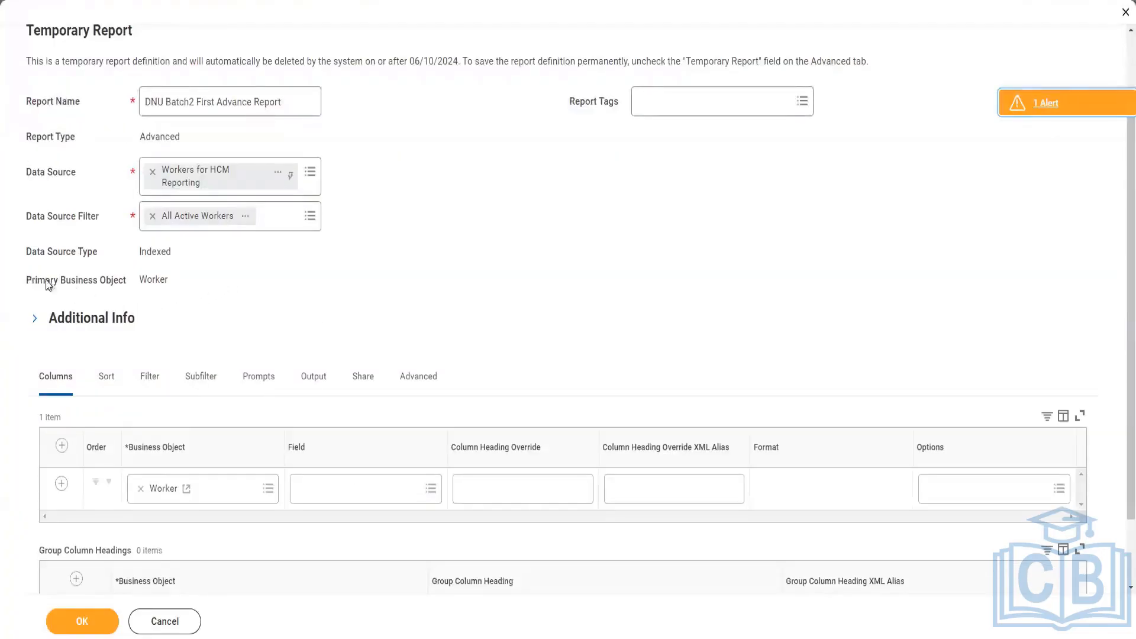
{"action": "left_click_drag", "start_coordinate": [46, 279], "coordinate": [175, 290]}
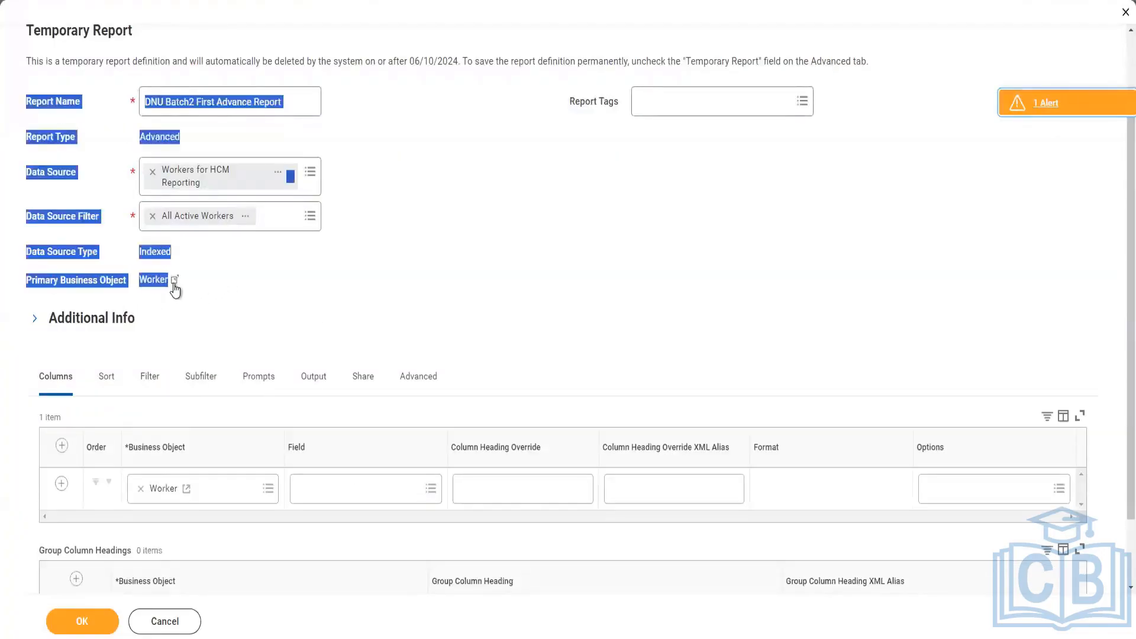
{"action": "left_click_drag", "start_coordinate": [175, 290], "coordinate": [175, 290]}
{"action": "left_click", "coordinate": [461, 305]}
{"action": "left_click_drag", "start_coordinate": [30, 282], "coordinate": [171, 288]}
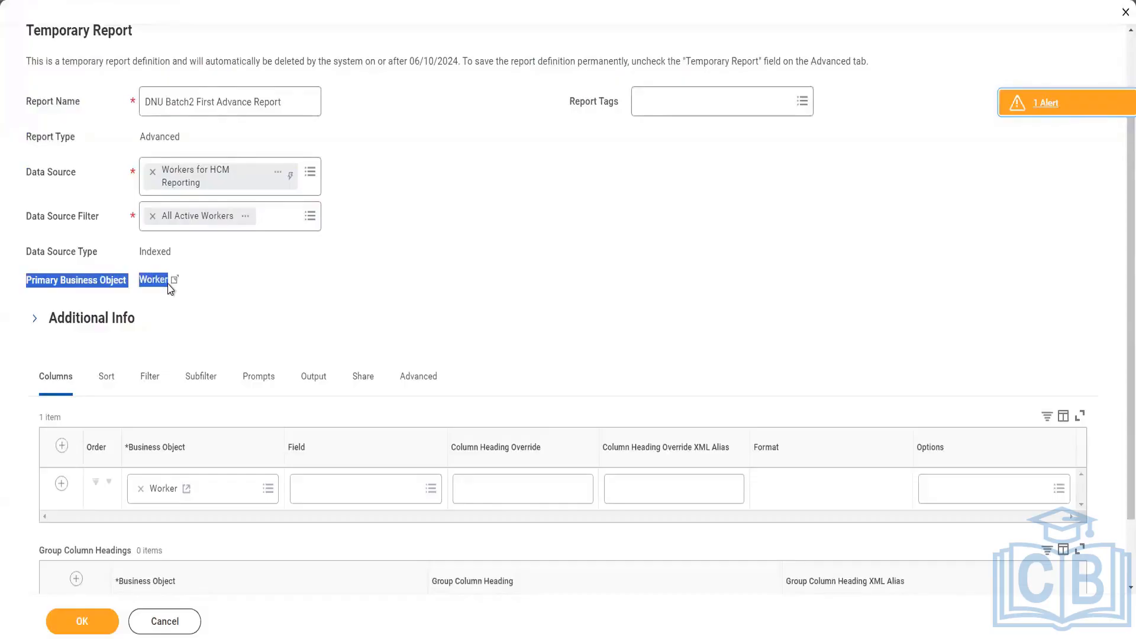
{"action": "scroll", "coordinate": [450, 254], "scroll_direction": "down", "scroll_amount": 1}
{"action": "left_click", "coordinate": [468, 163]}
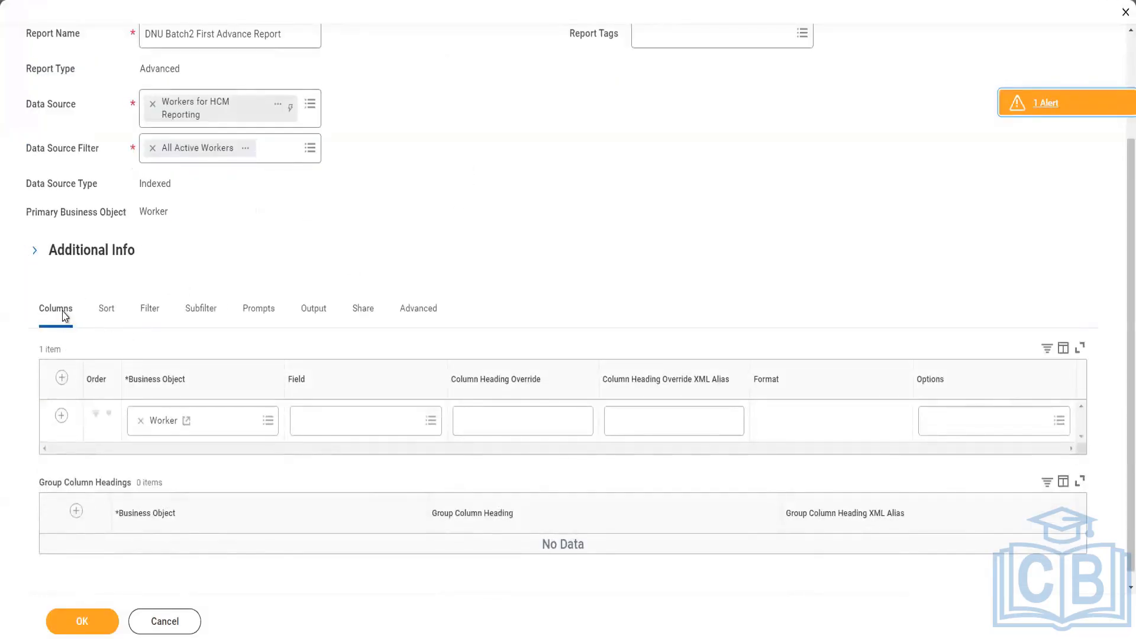
{"action": "left_click_drag", "start_coordinate": [68, 314], "coordinate": [77, 314]}
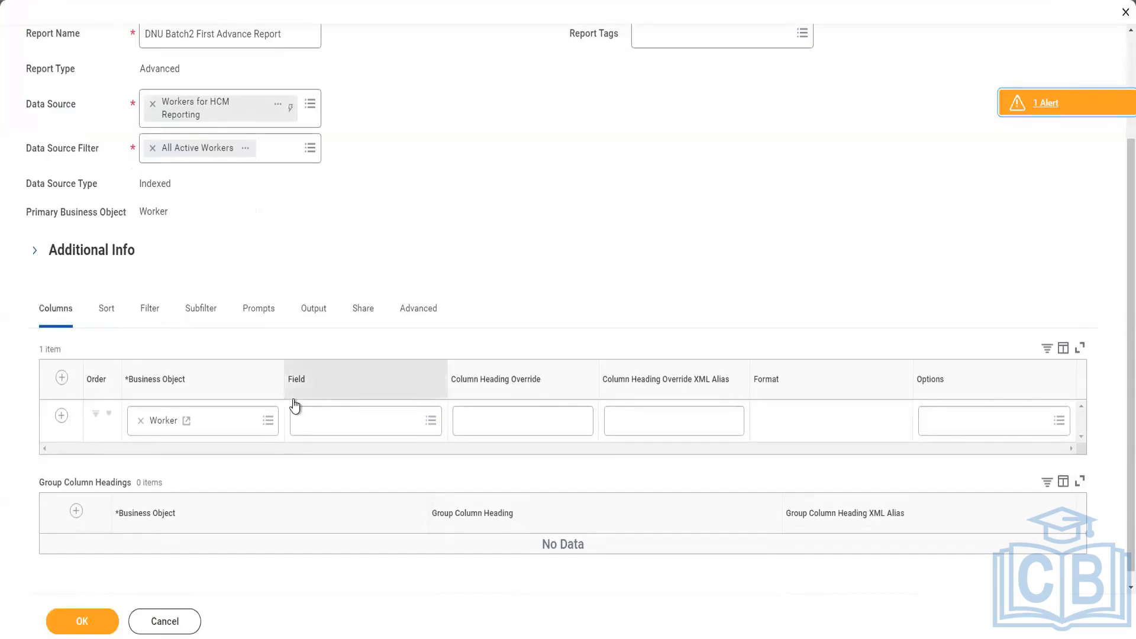
{"action": "left_click", "coordinate": [76, 404]}
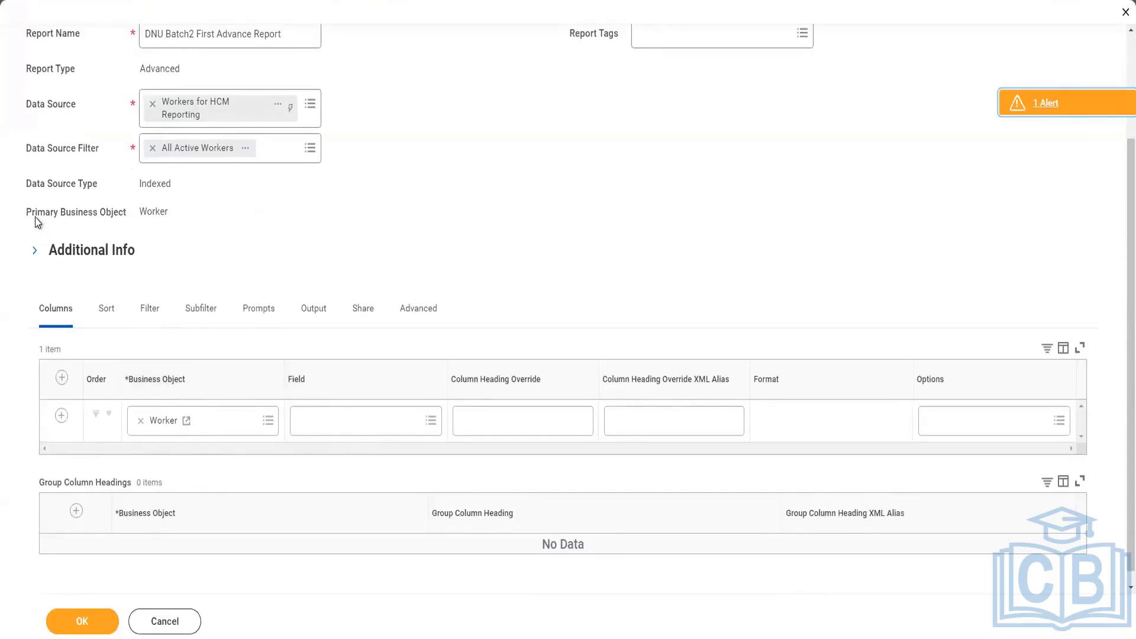
{"action": "left_click_drag", "start_coordinate": [31, 216], "coordinate": [174, 214]}
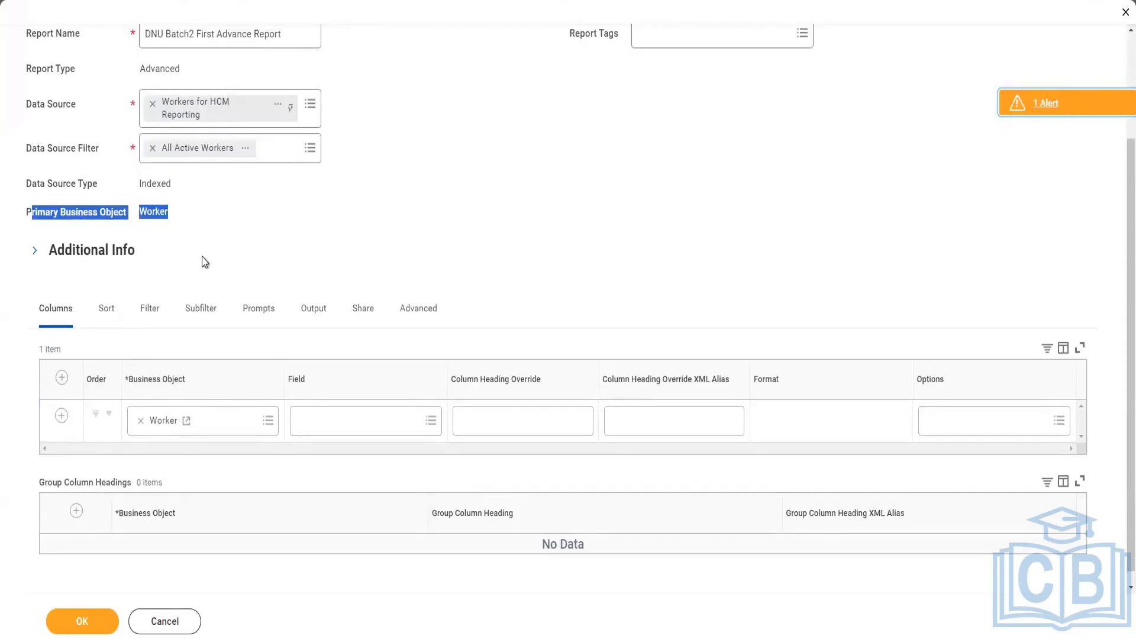
Step: Set the Worker column's field to First Name, then add a second Worker row and search its field for "Last Name"
{"action": "scroll", "coordinate": [202, 256], "scroll_direction": "down", "scroll_amount": 1}
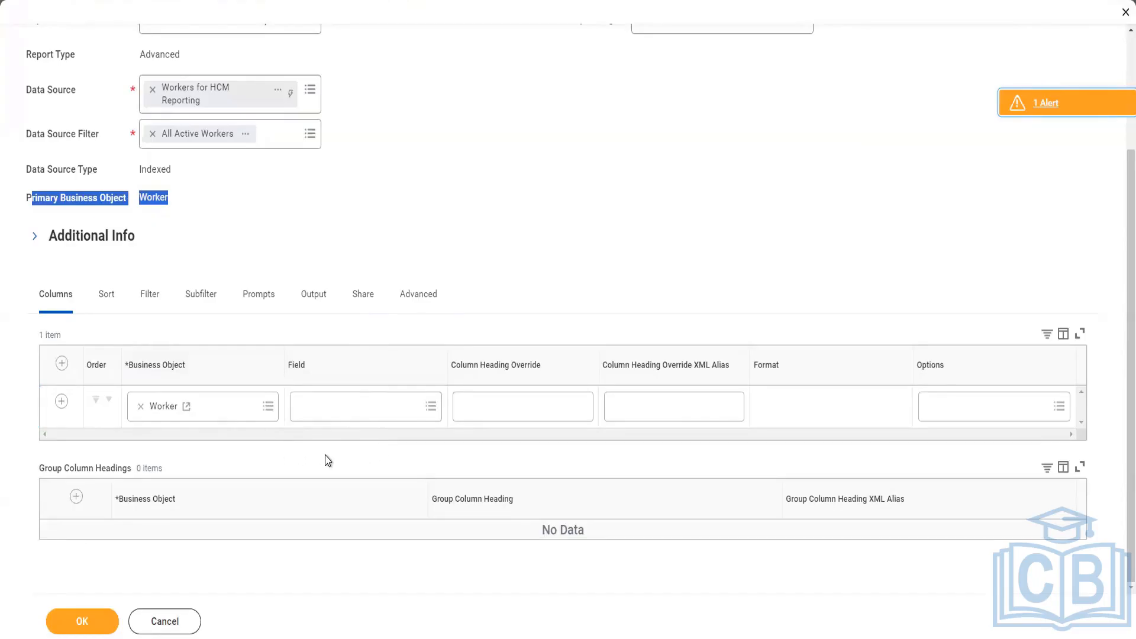
{"action": "left_click", "coordinate": [340, 413]}
{"action": "type", "text": "first"}
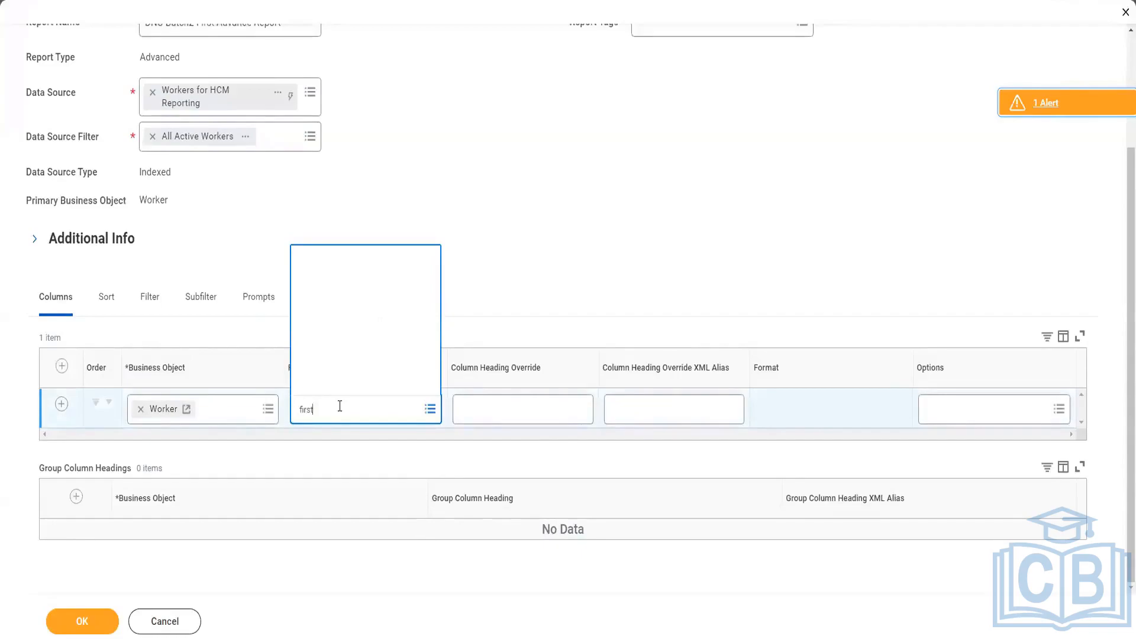
{"action": "type", "text": " name"}
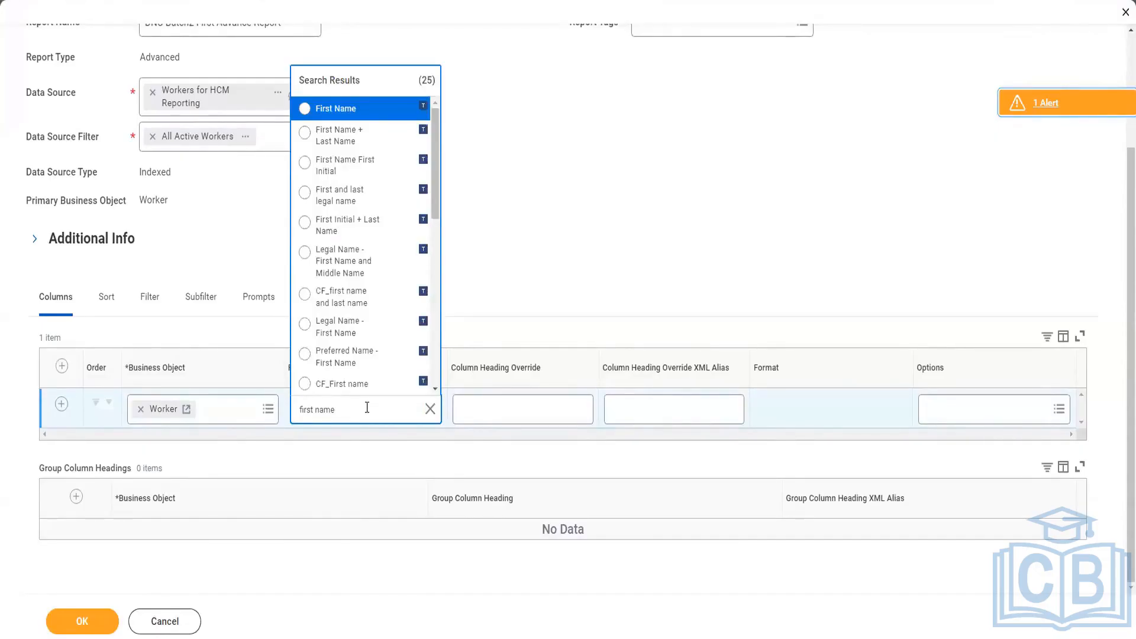
{"action": "left_click", "coordinate": [354, 108]}
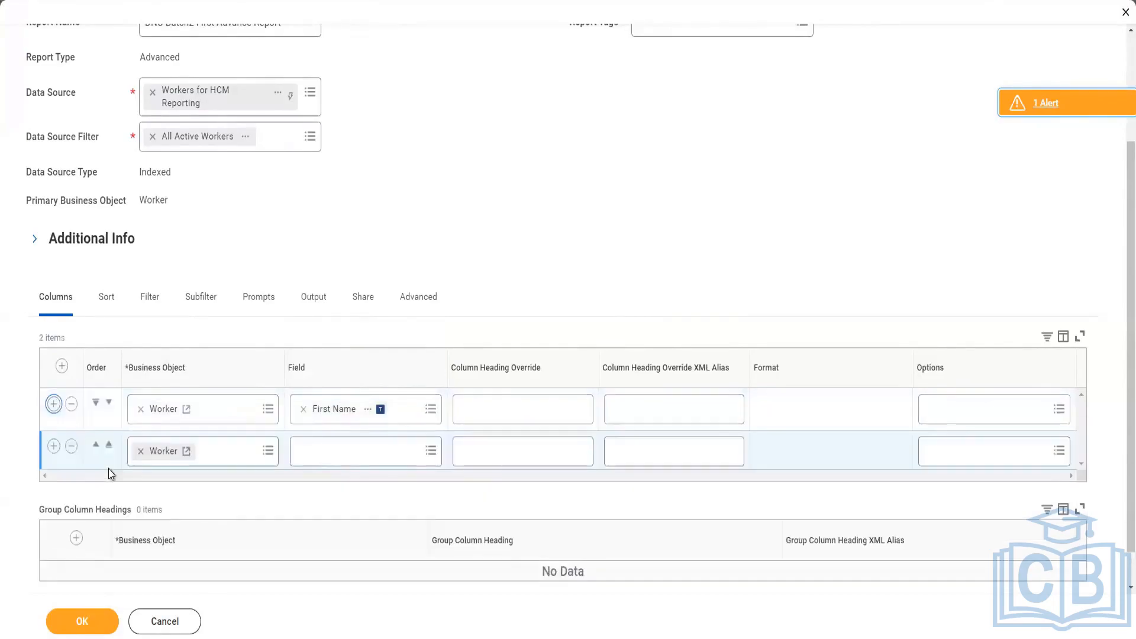
{"action": "left_click", "coordinate": [374, 451]}
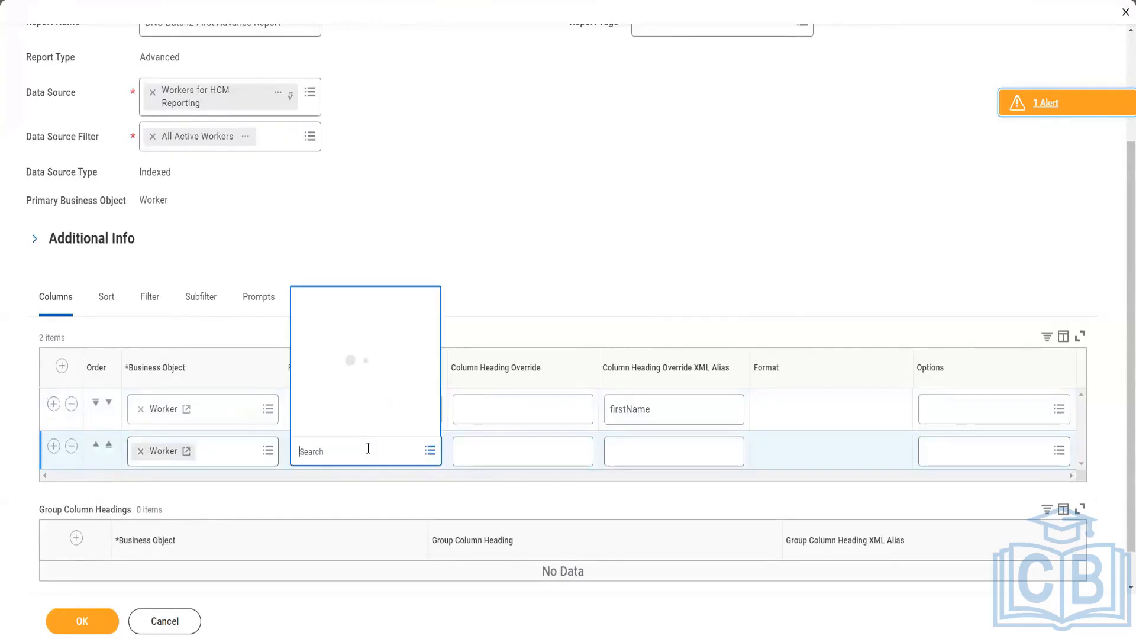
{"action": "type", "text": "Last Name"}
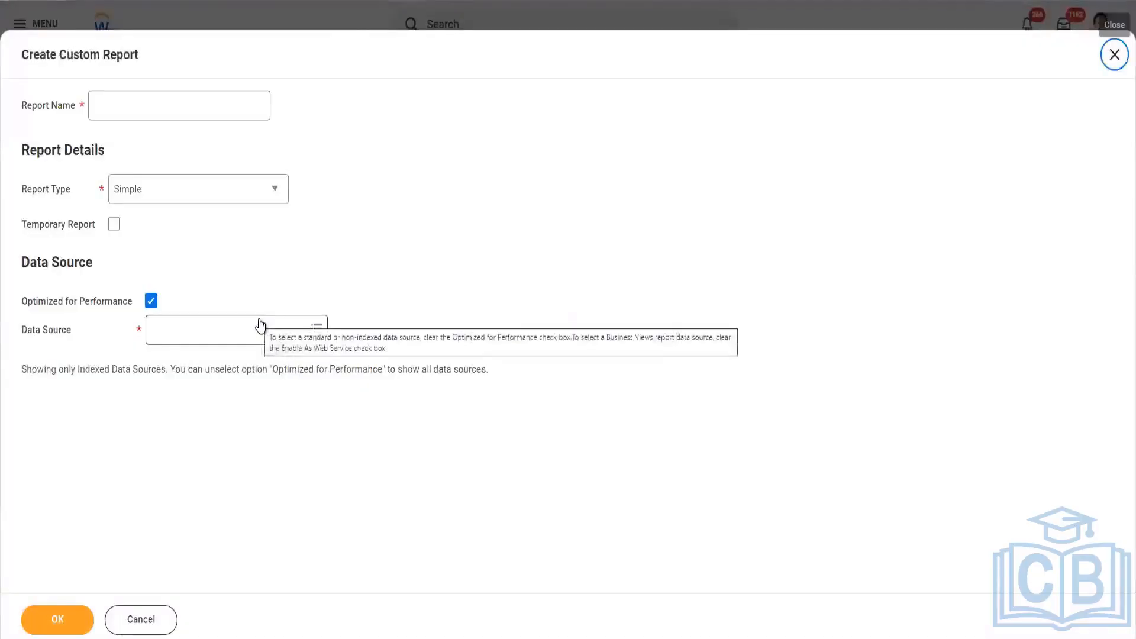
Step: Name the new custom report with "DNU", the person's first name and "Batch 2 Advance Report"
{"action": "left_click", "coordinate": [199, 111]}
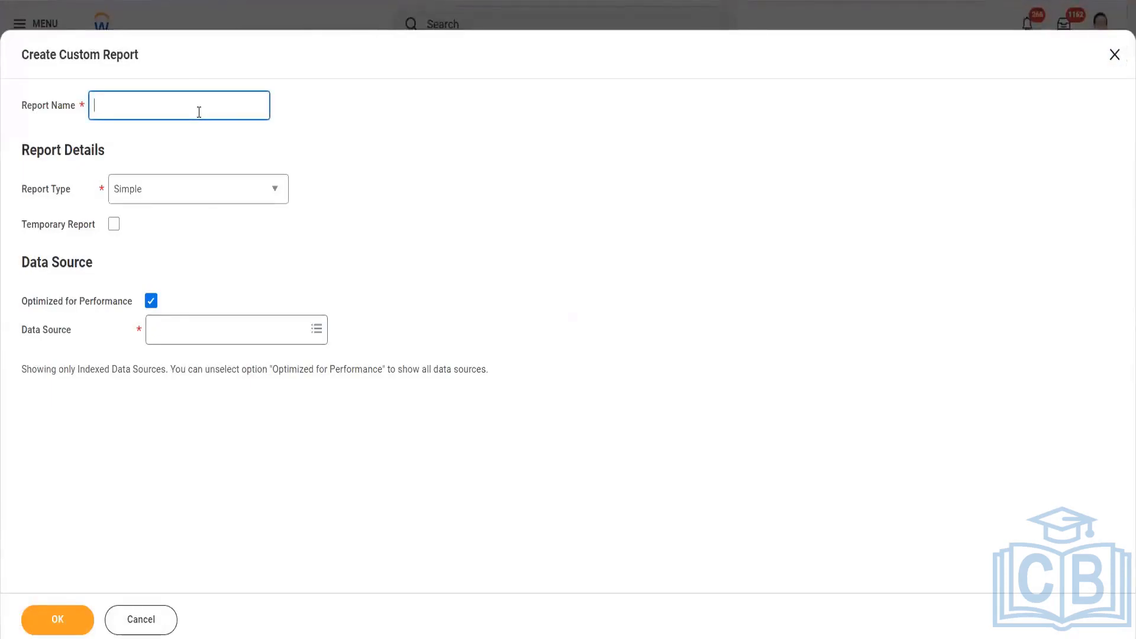
{"action": "type", "text": "DNU Ganesh Batch 2 Advance Repo"}
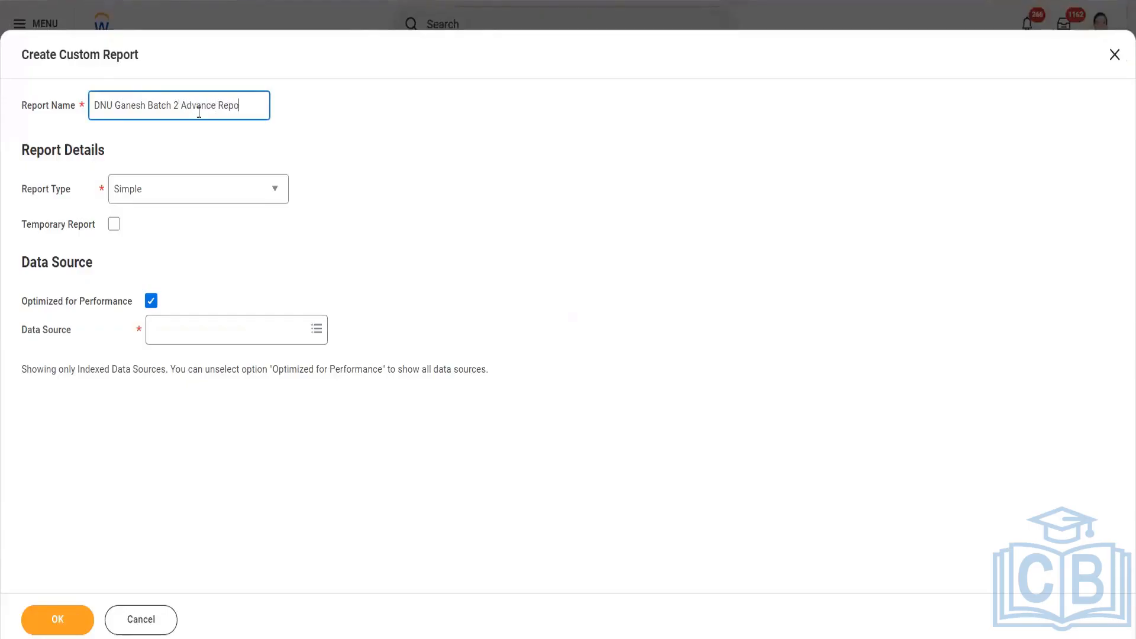
{"action": "type", "text": "rt"}
Step: Make the new custom report an Advanced one with Temporary Report and Enable As Web Service turned on
{"action": "left_click", "coordinate": [190, 194]}
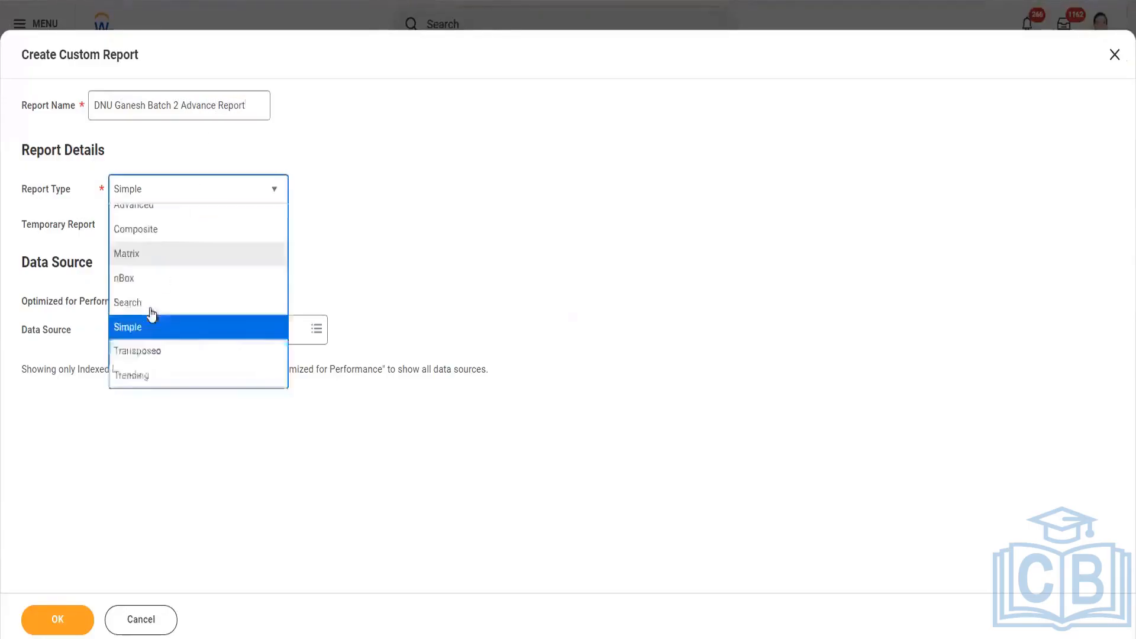
{"action": "scroll", "coordinate": [152, 314], "scroll_direction": "up", "scroll_amount": 1}
{"action": "left_click", "coordinate": [158, 240]}
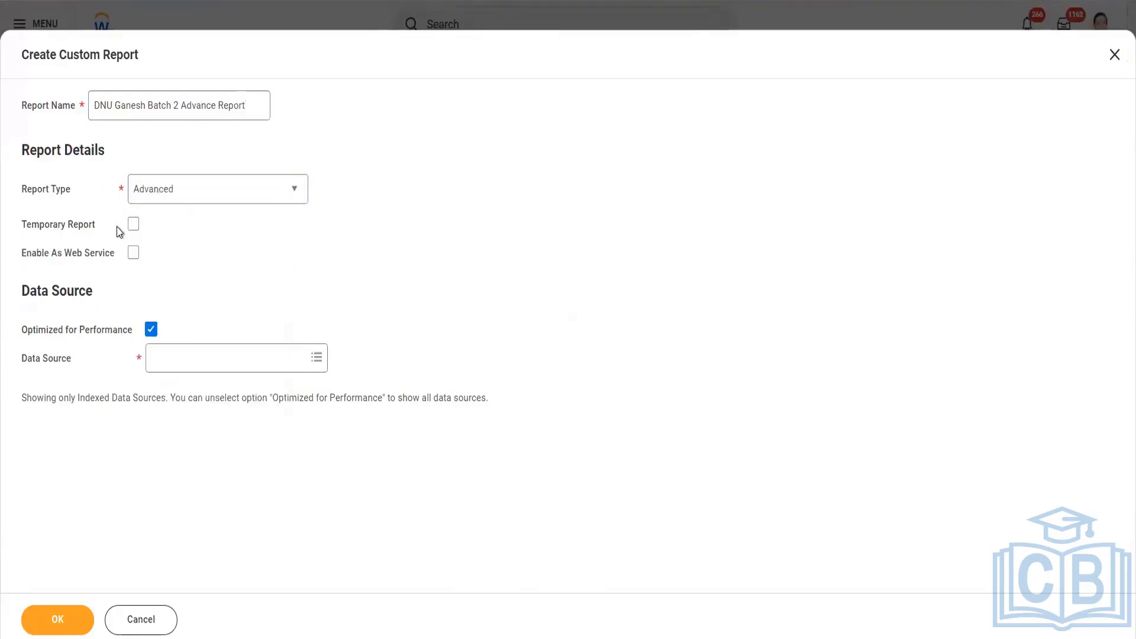
{"action": "left_click", "coordinate": [133, 224]}
{"action": "left_click", "coordinate": [134, 253]}
Step: Use Workers for HCM Reporting as the new custom report's data source and create the report
{"action": "left_click", "coordinate": [171, 356]}
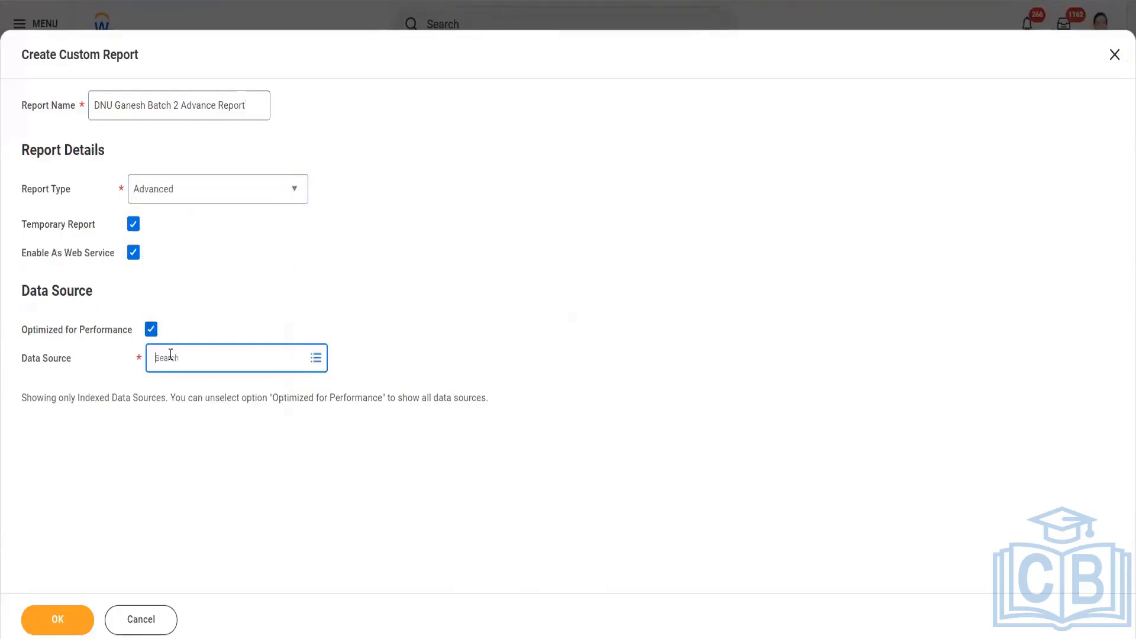
{"action": "type", "text": "worker fo"}
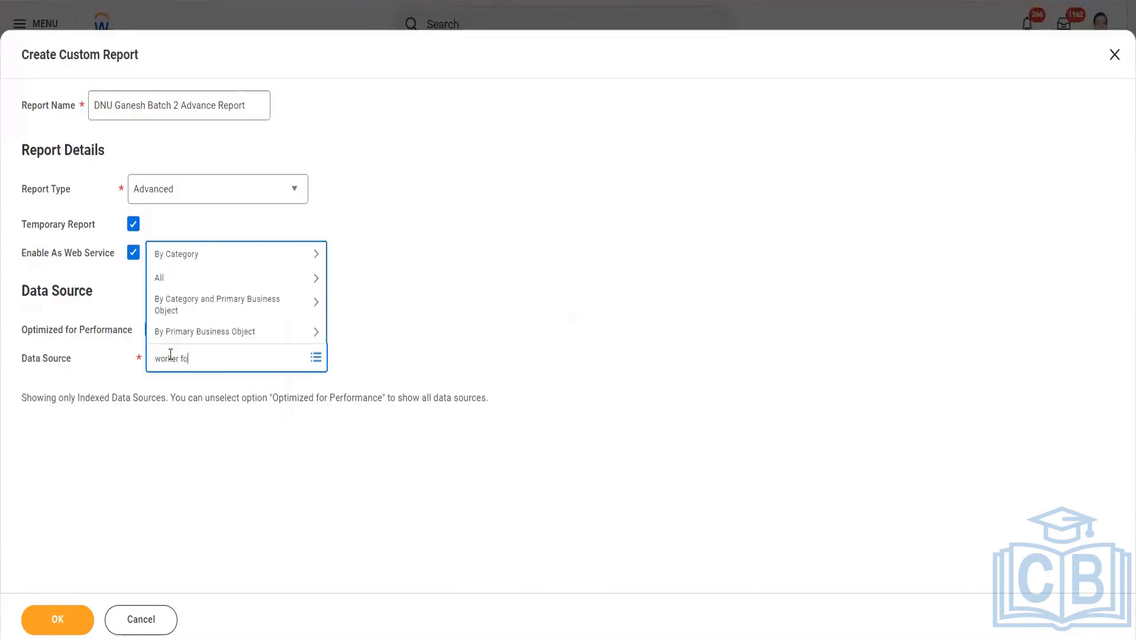
{"action": "type", "text": "r hcm"}
{"action": "key", "text": "Return"}
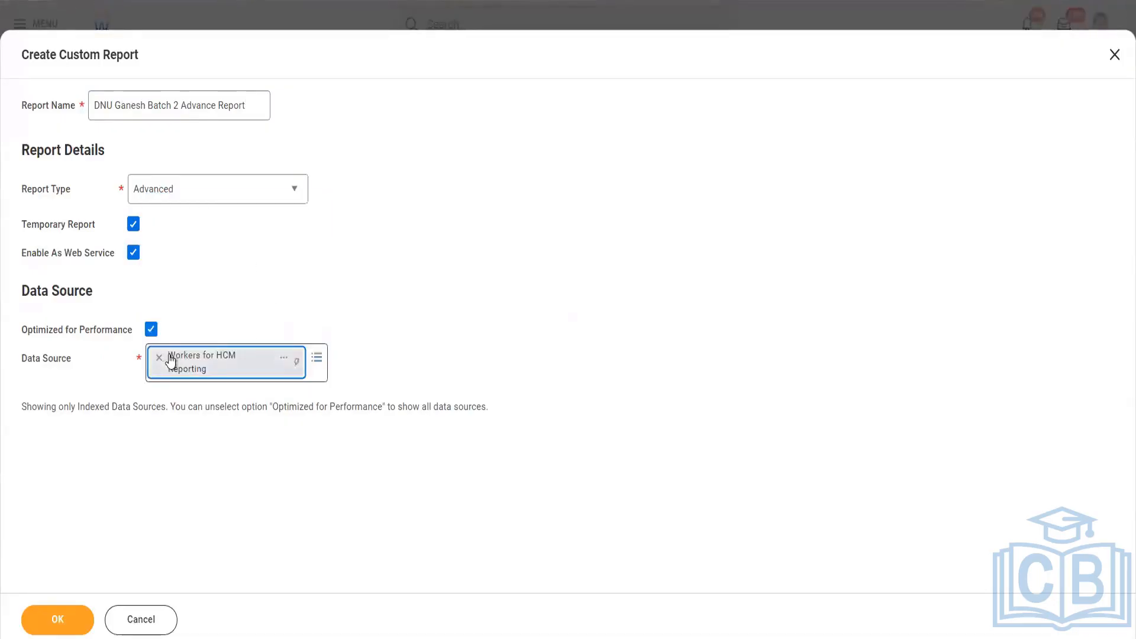
{"action": "left_click", "coordinate": [57, 619]}
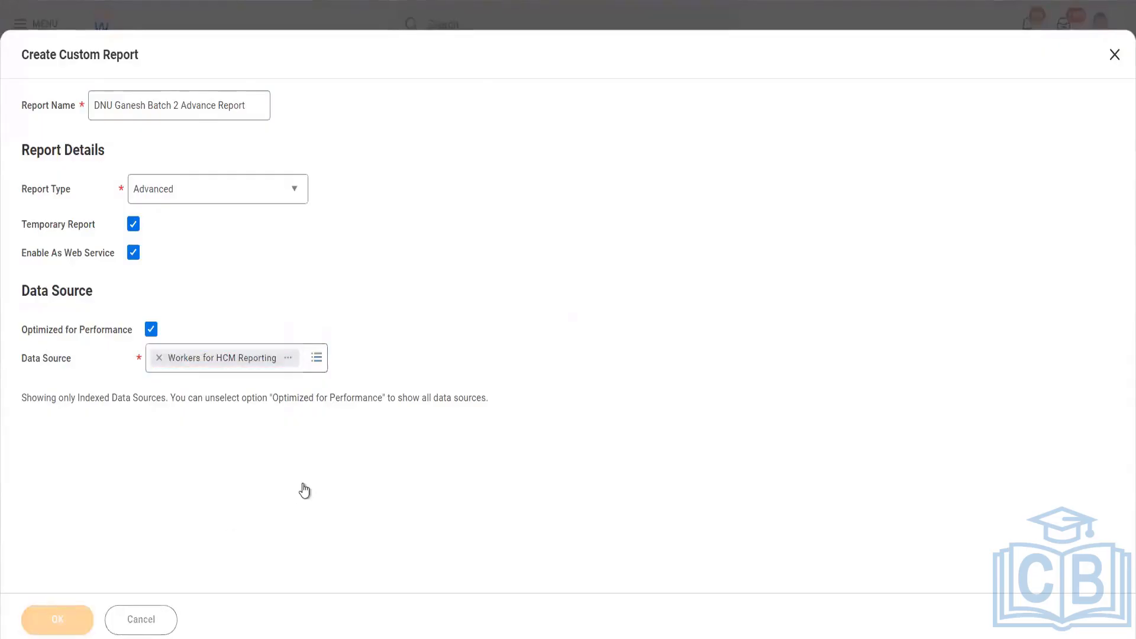
Step: Set the first Worker column's field to First Name and add a second Worker column with the Last Name field
{"action": "scroll", "coordinate": [216, 468], "scroll_direction": "down", "scroll_amount": 3}
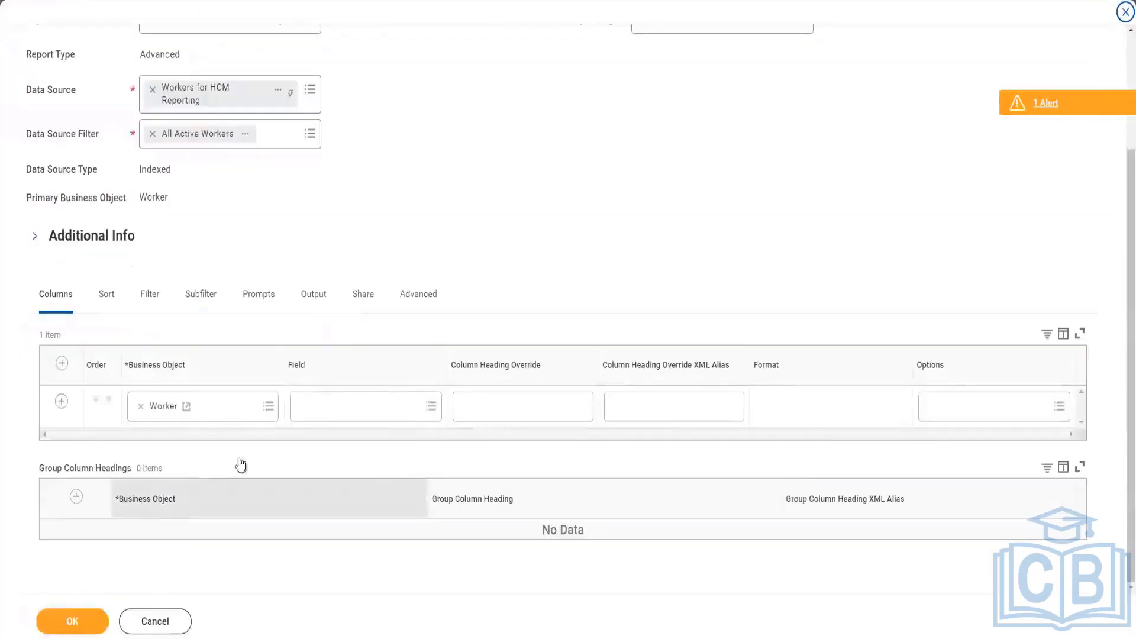
{"action": "left_click", "coordinate": [325, 408]}
{"action": "type", "text": "first"}
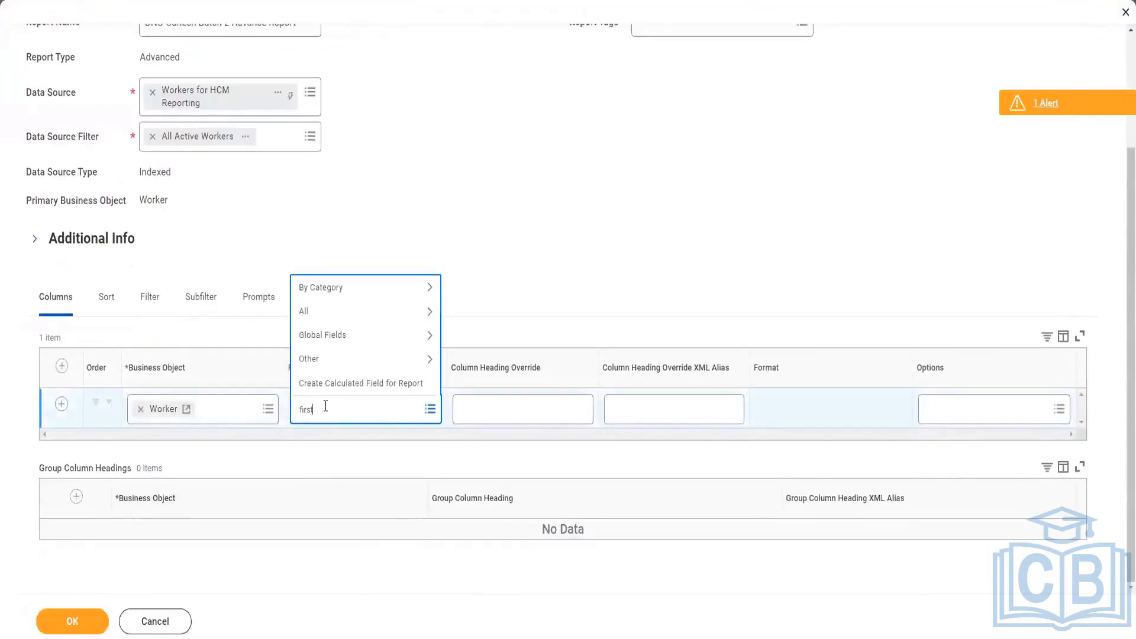
{"action": "type", "text": " name"}
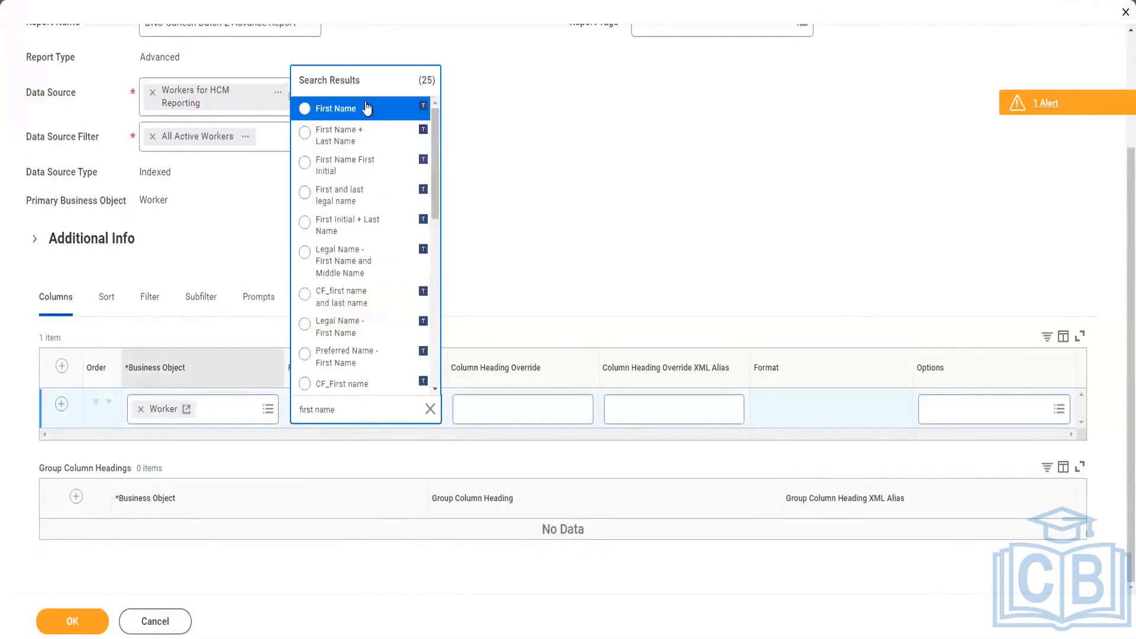
{"action": "left_click", "coordinate": [367, 108]}
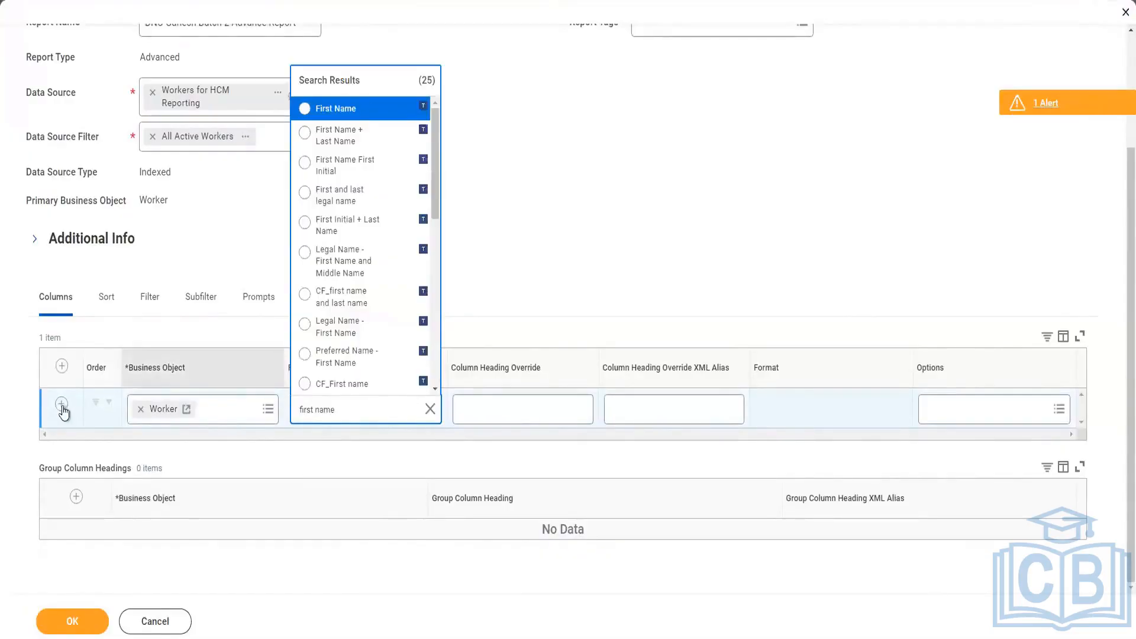
{"action": "left_click", "coordinate": [343, 450]}
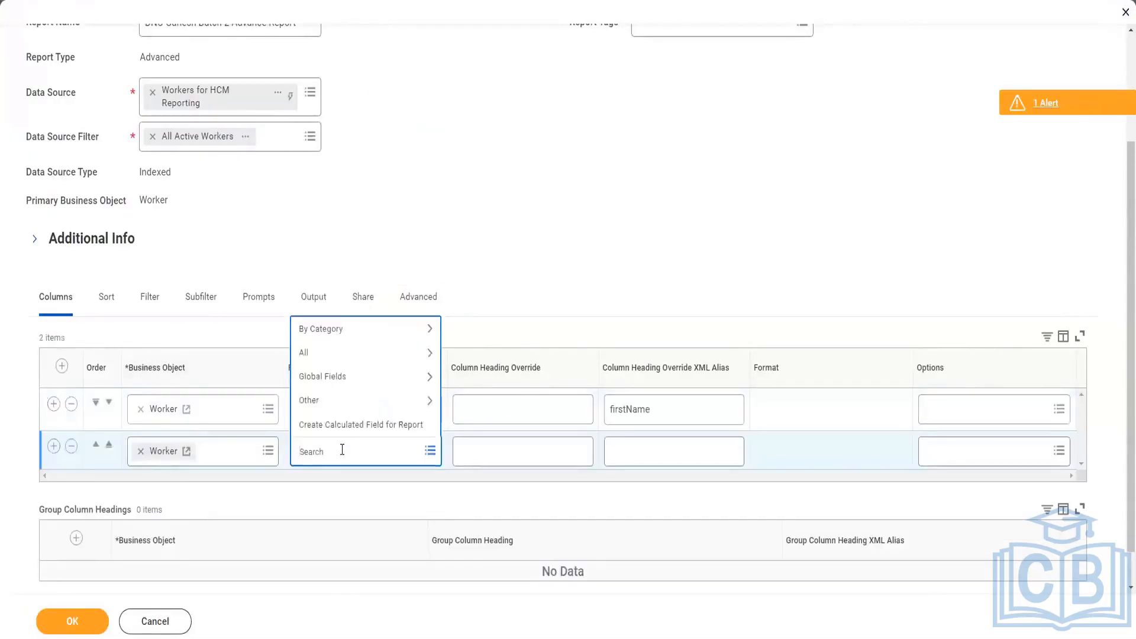
{"action": "type", "text": "last name"}
{"action": "key", "text": "Return"}
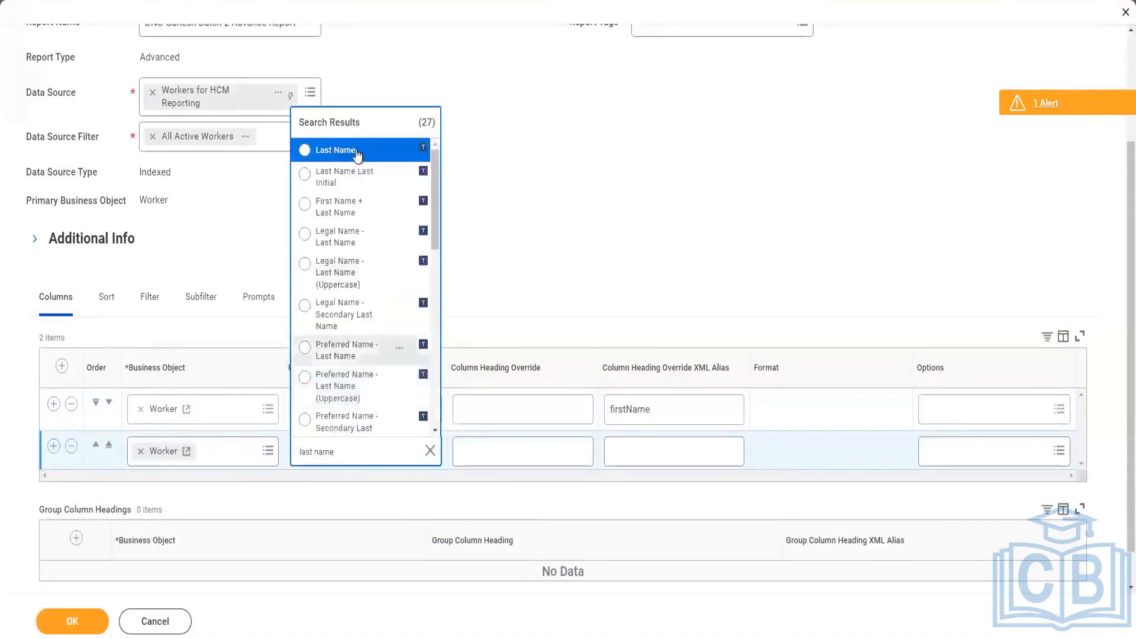
{"action": "left_click", "coordinate": [319, 150]}
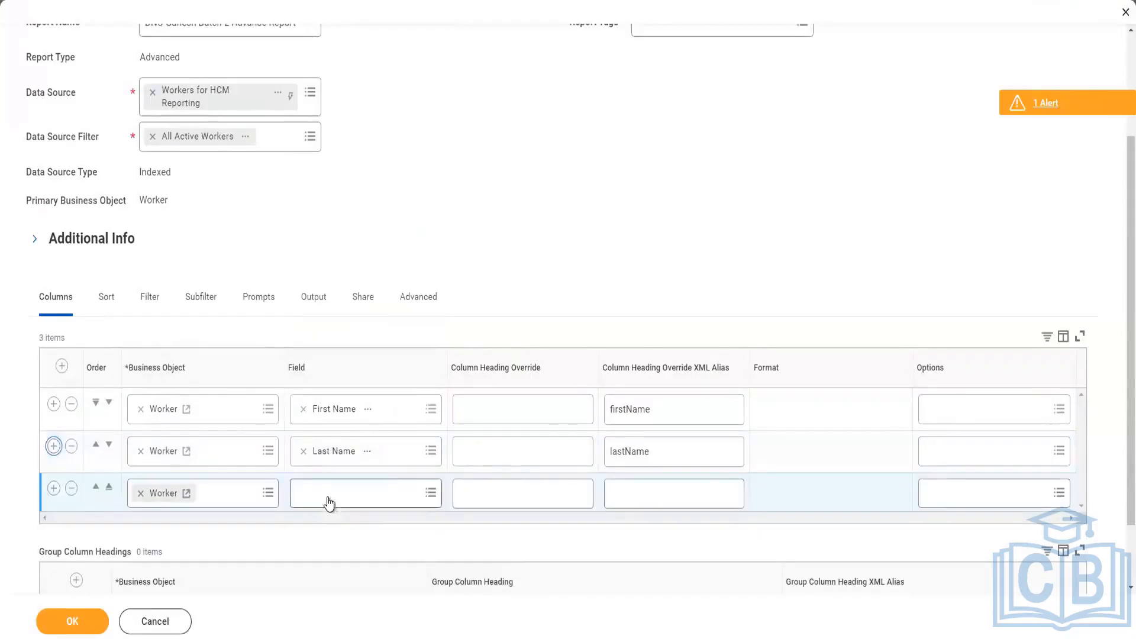
Step: Set the third Worker column's field to Hire Date
{"action": "left_click", "coordinate": [328, 500]}
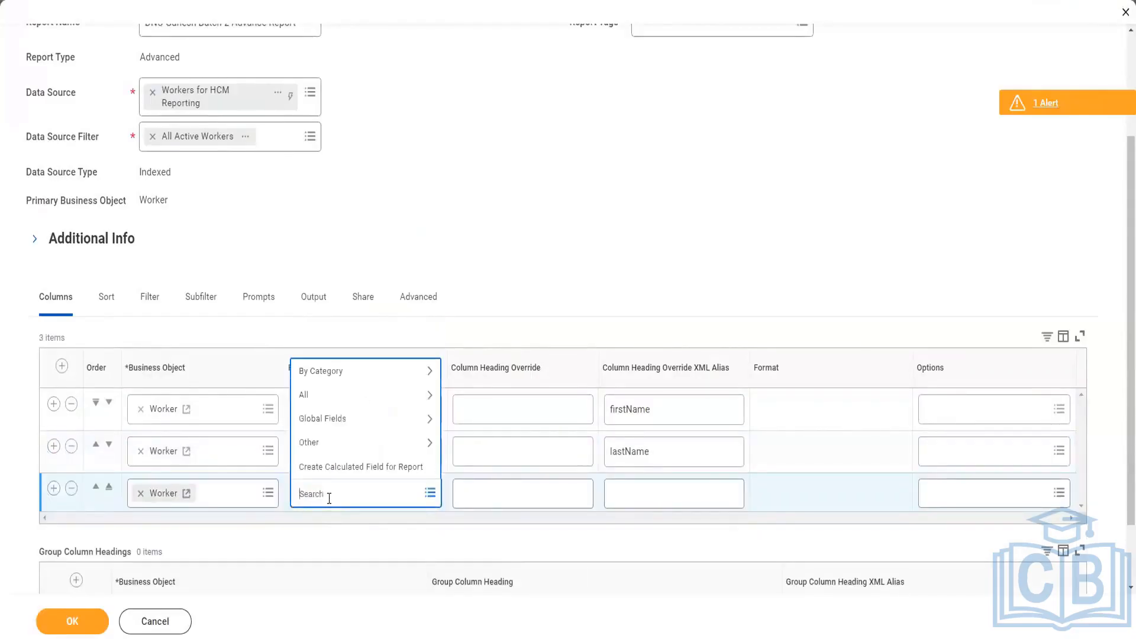
{"action": "type", "text": "Hire date"}
{"action": "key", "text": "Return"}
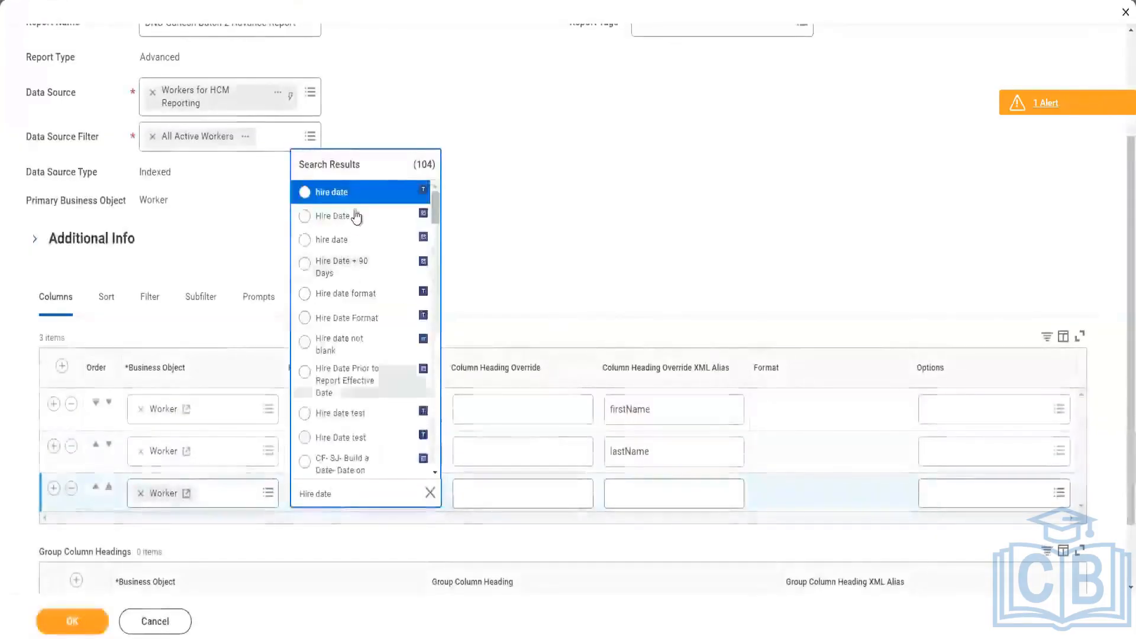
{"action": "key", "text": "Return"}
Step: Add a column with Dependents as its business object and Legal Name - First Name as its field
{"action": "left_click", "coordinate": [54, 489]}
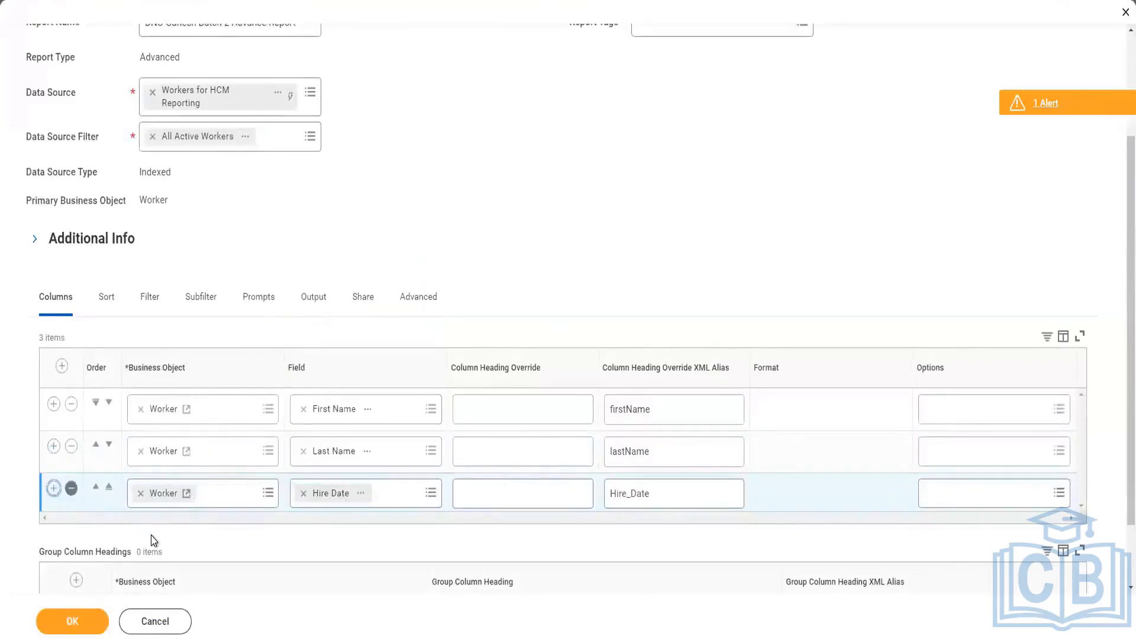
{"action": "left_click", "coordinate": [141, 534]}
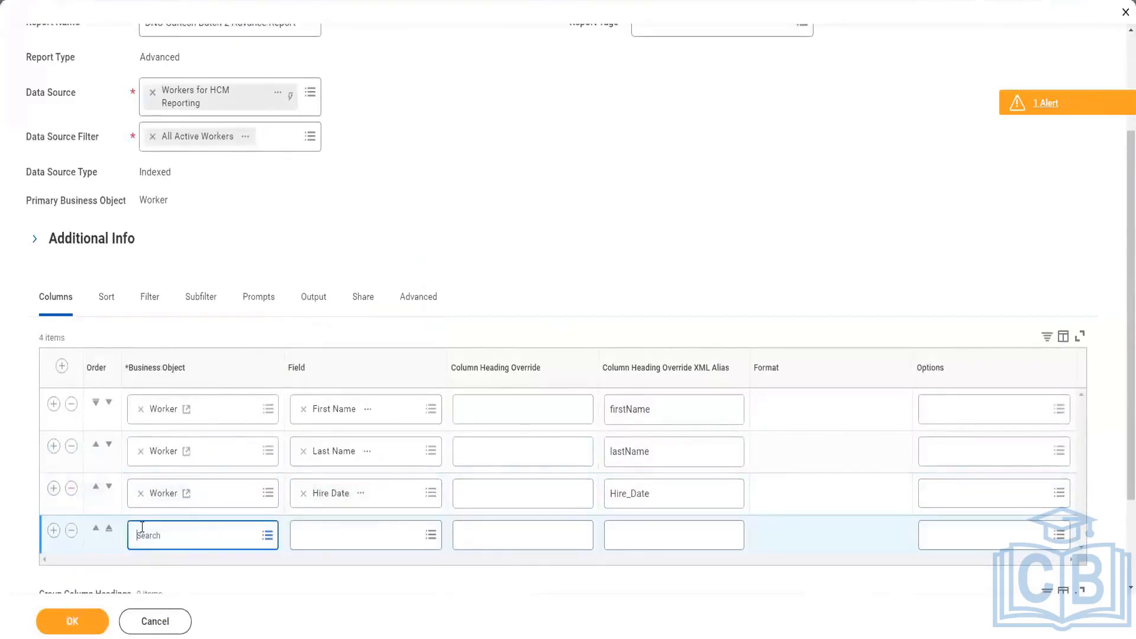
{"action": "type", "text": "Depende"}
{"action": "key", "text": "Return"}
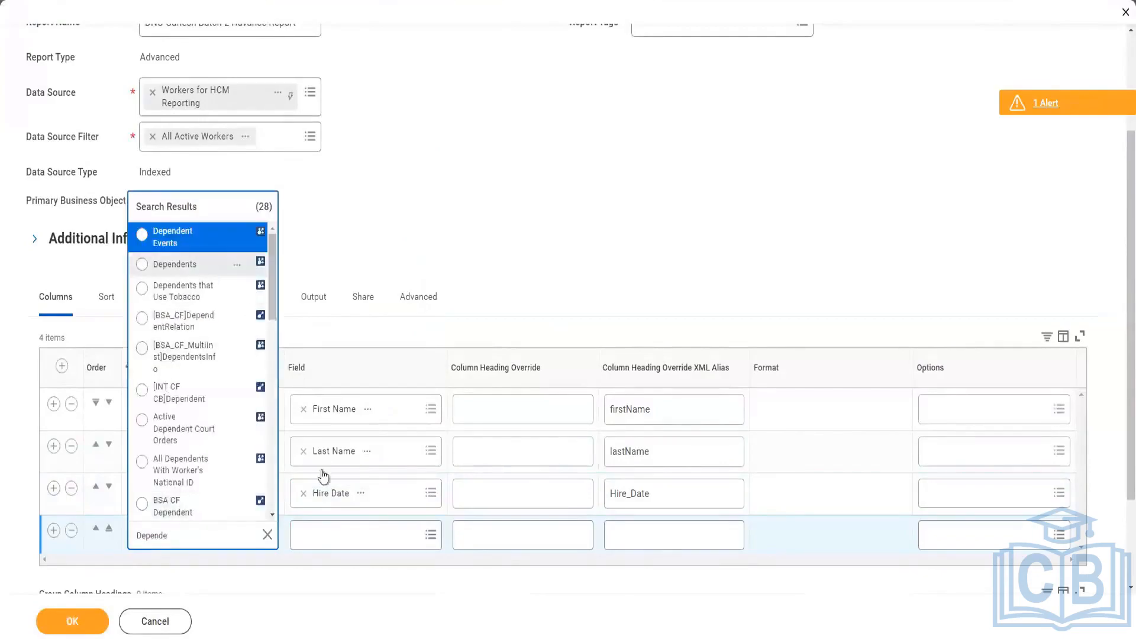
{"action": "left_click", "coordinate": [308, 537]}
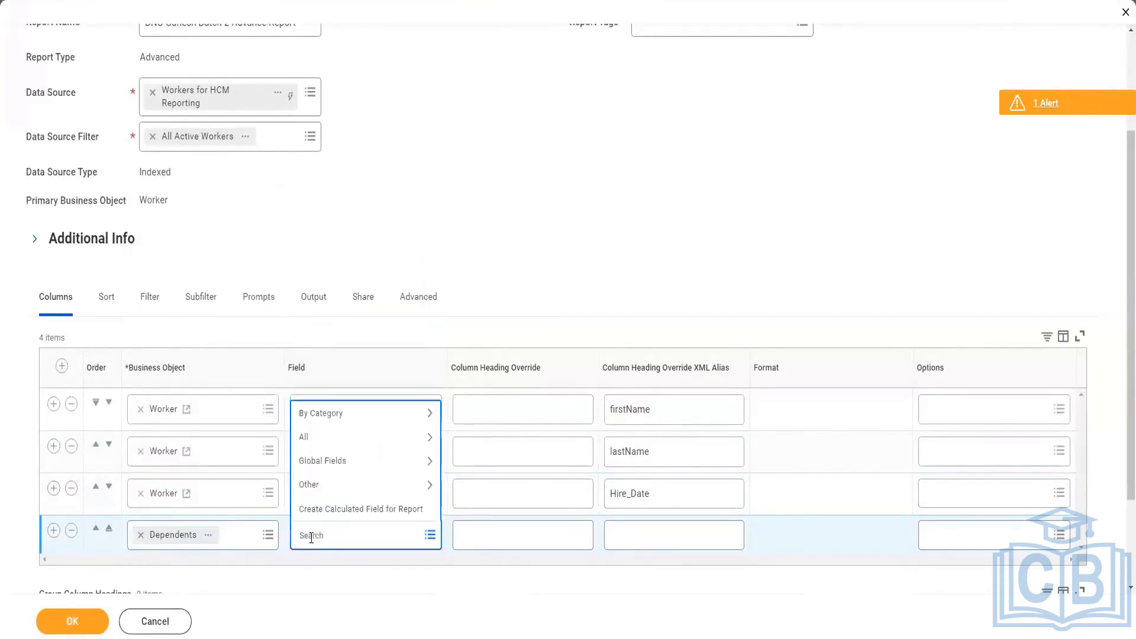
{"action": "type", "text": "first name"}
{"action": "key", "text": "Return"}
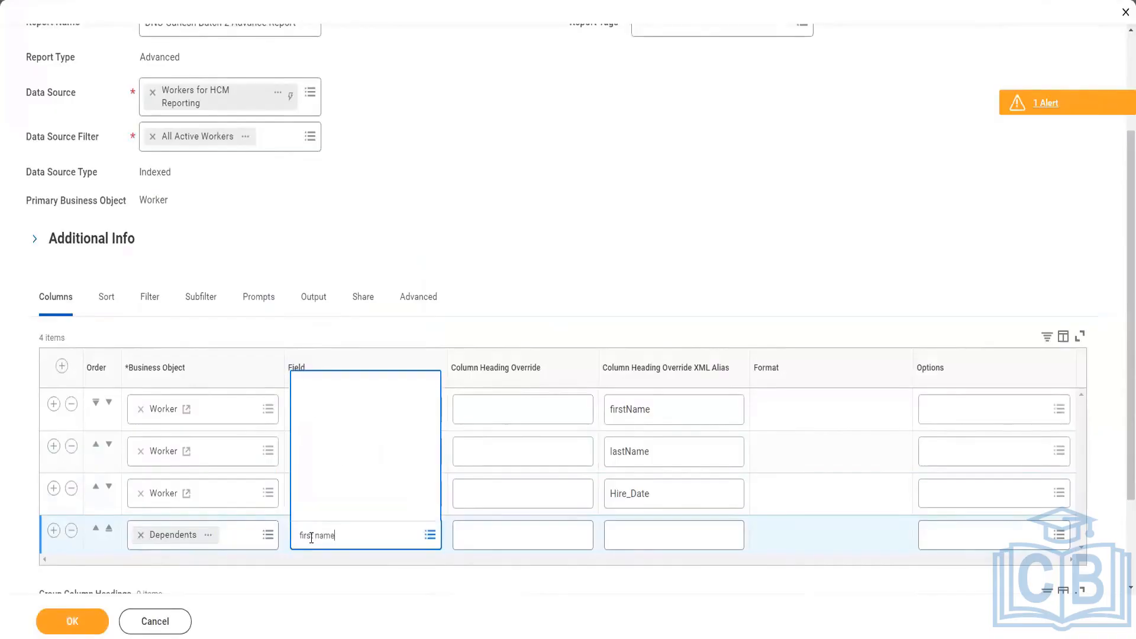
{"action": "scroll", "coordinate": [172, 547], "scroll_direction": "down", "scroll_amount": 3}
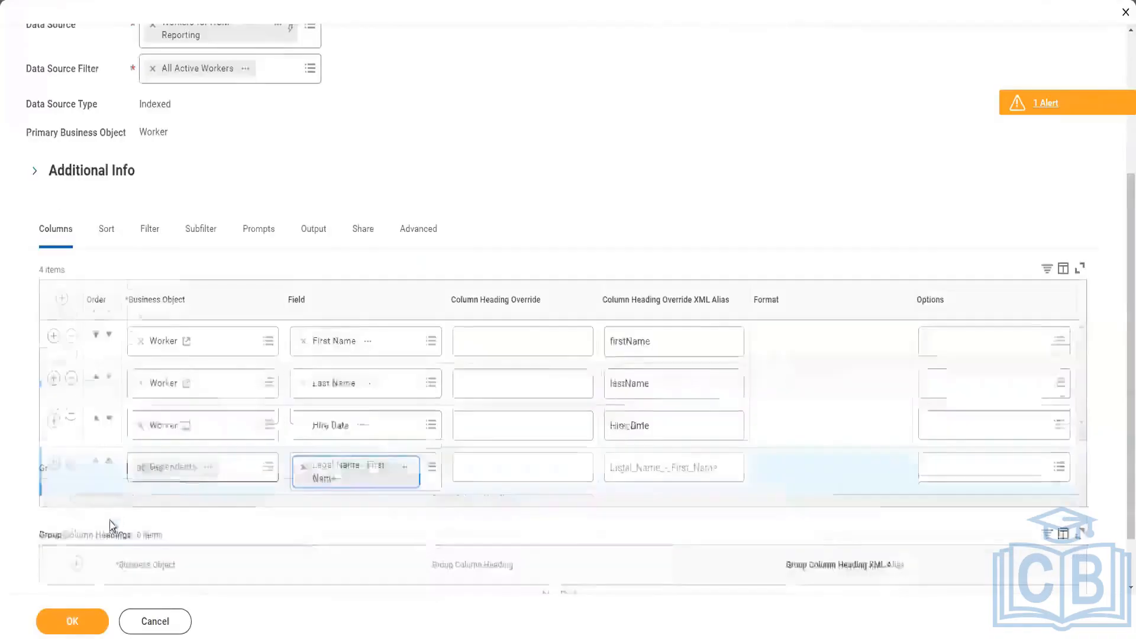
{"action": "key", "text": "Return"}
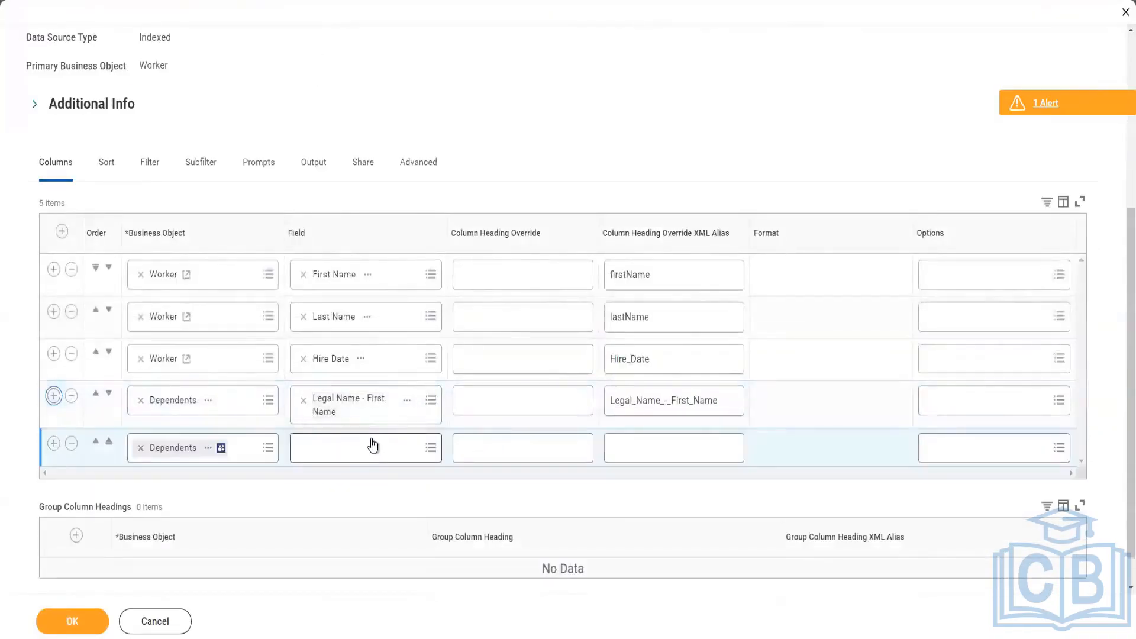
Step: Set the second Dependents column's field to Legal Name - Last Name
{"action": "left_click", "coordinate": [373, 448]}
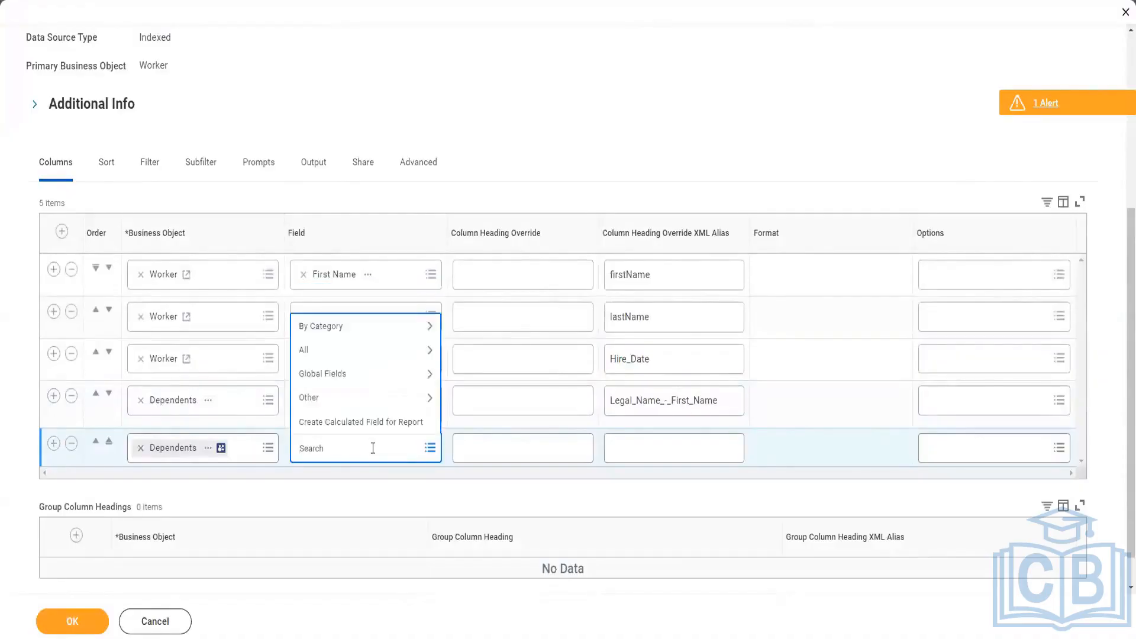
{"action": "type", "text": "last name"}
{"action": "key", "text": "Return"}
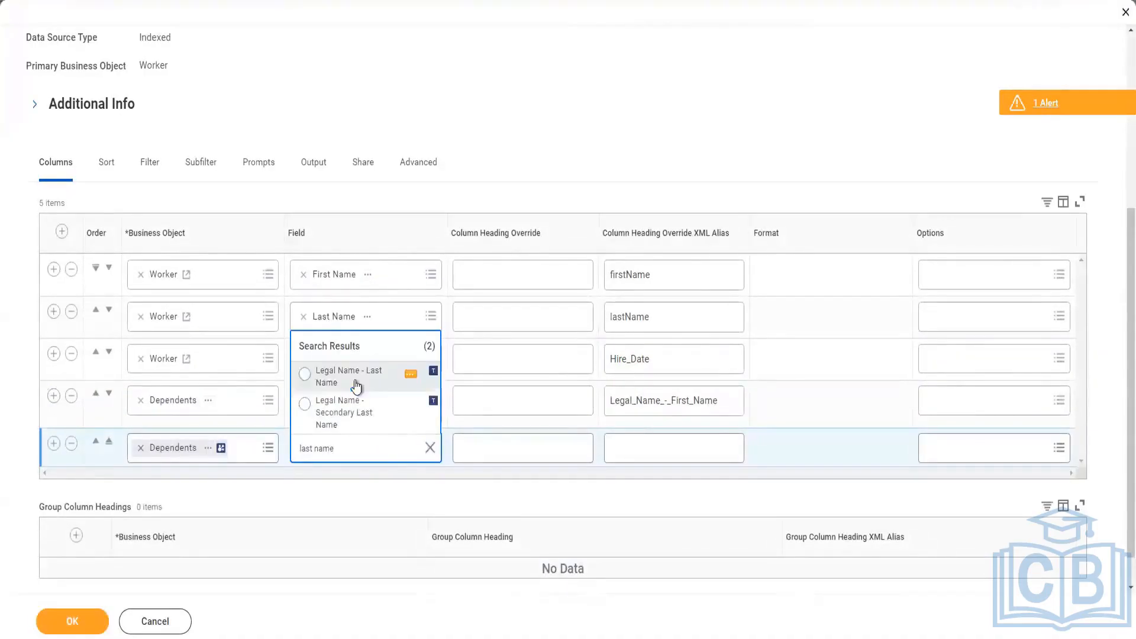
{"action": "left_click", "coordinate": [357, 382]}
Step: Add a third Dependents column with the Date of Birth field and try to save the report definition
{"action": "left_click", "coordinate": [53, 443]}
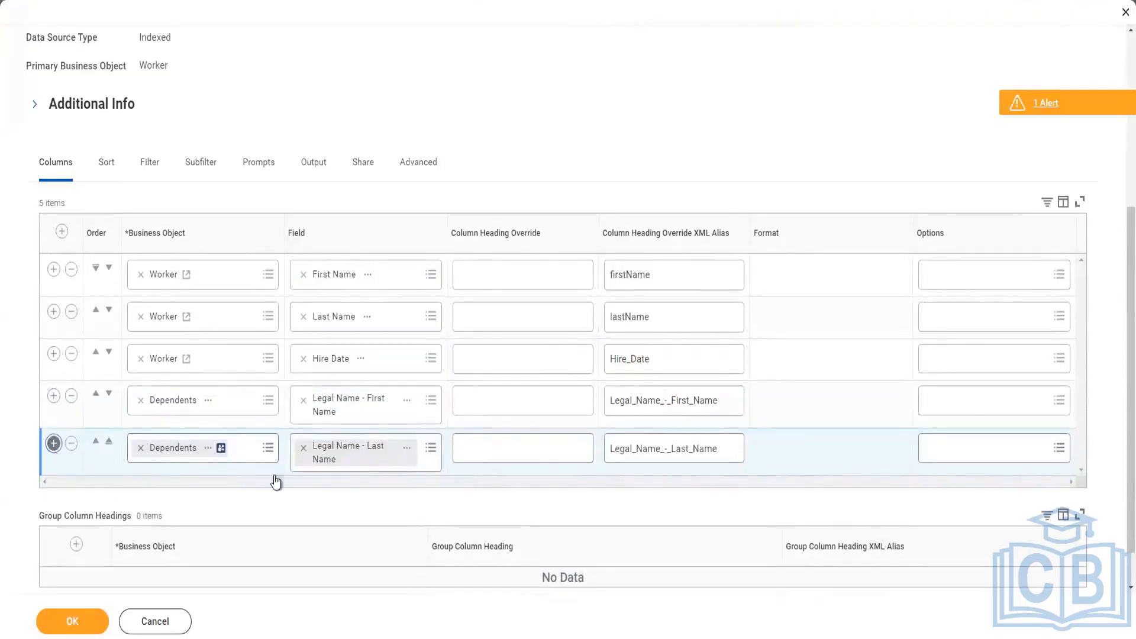
{"action": "left_click", "coordinate": [349, 493]}
{"action": "type", "text": "dat"}
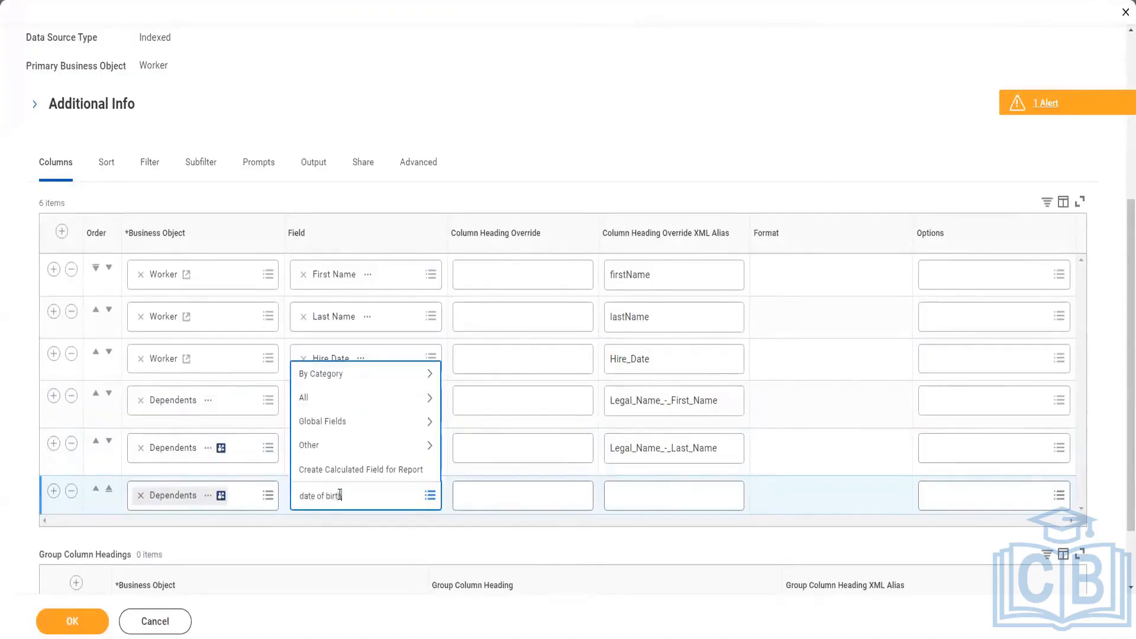
{"action": "type", "text": "e of birth"}
{"action": "key", "text": "Return"}
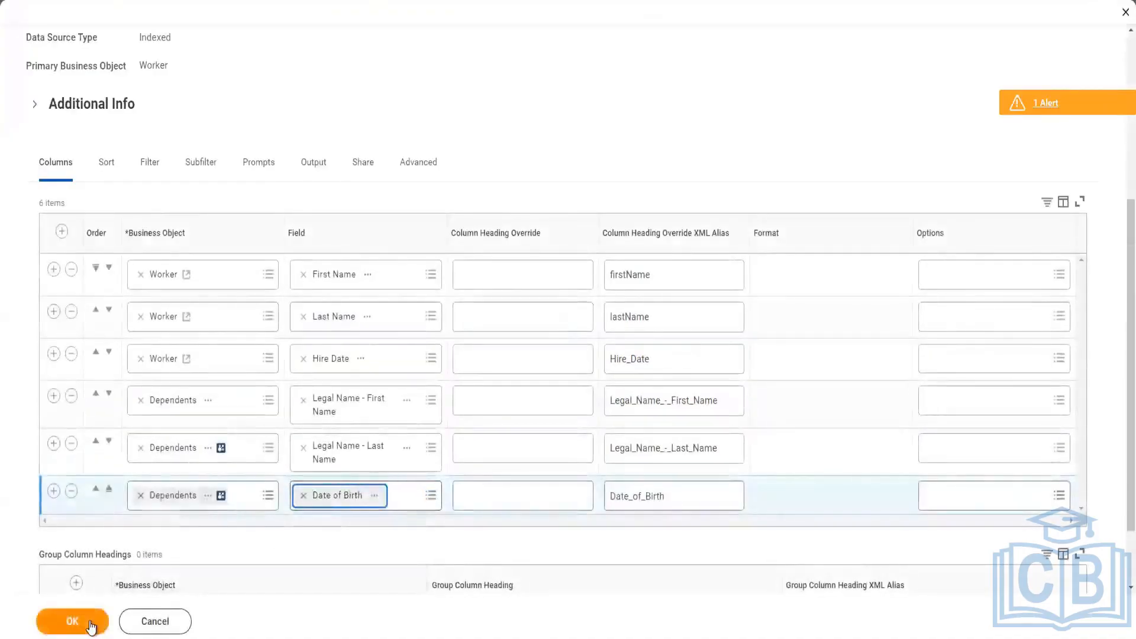
{"action": "left_click", "coordinate": [73, 622]}
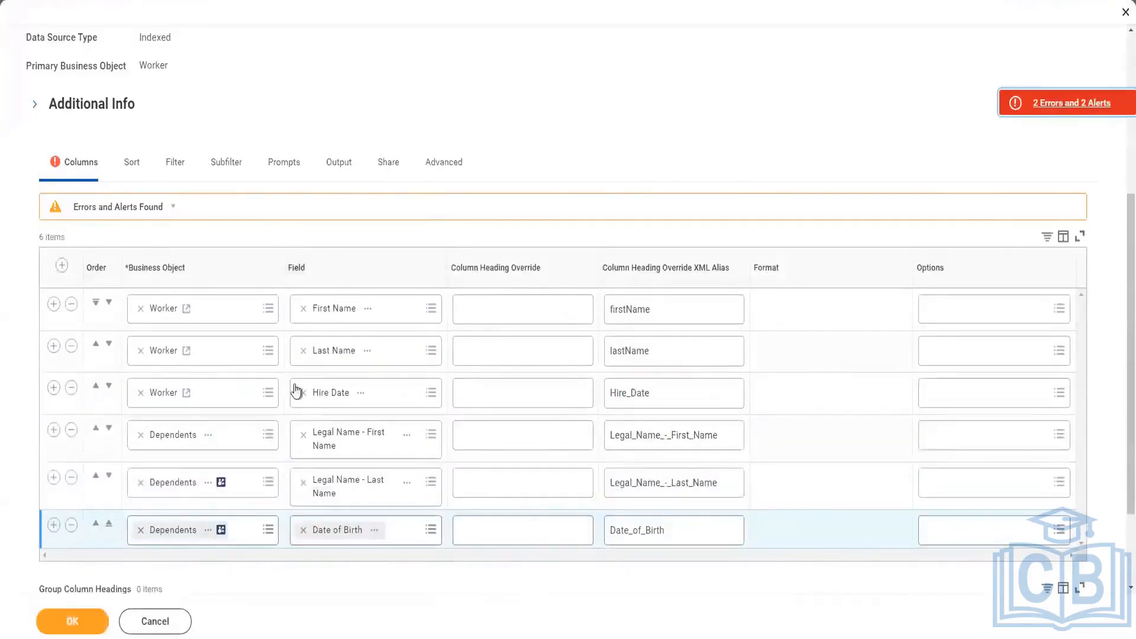
Step: Add a group column heading for the Dependents business object and submit the report definition again
{"action": "scroll", "coordinate": [296, 390], "scroll_direction": "down", "scroll_amount": 2}
{"action": "left_click", "coordinate": [75, 500]}
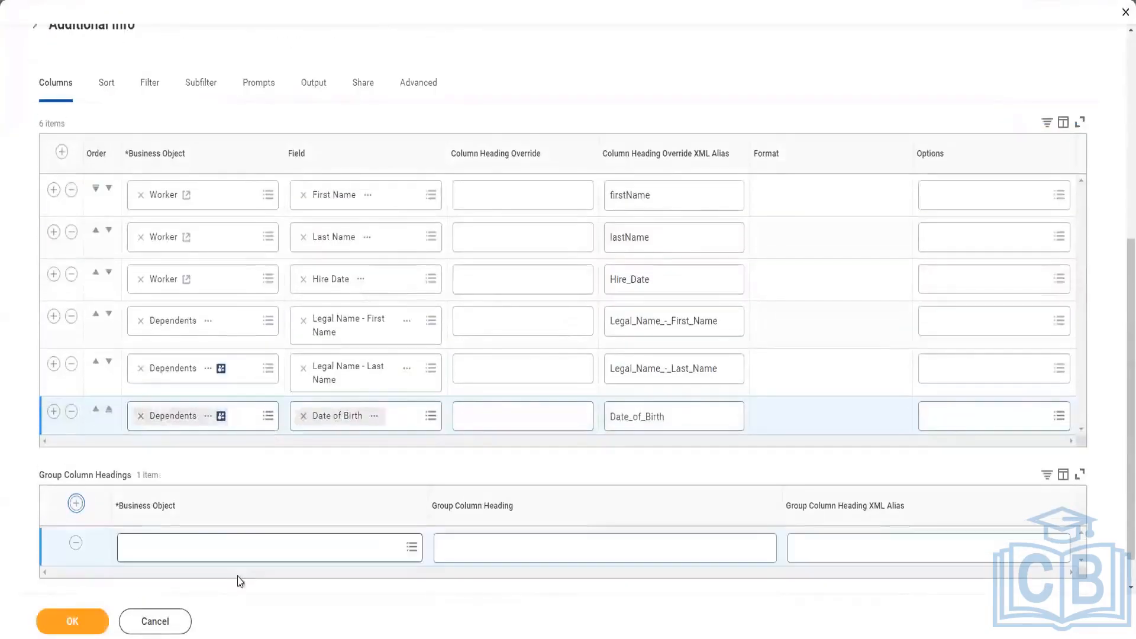
{"action": "left_click", "coordinate": [227, 549]}
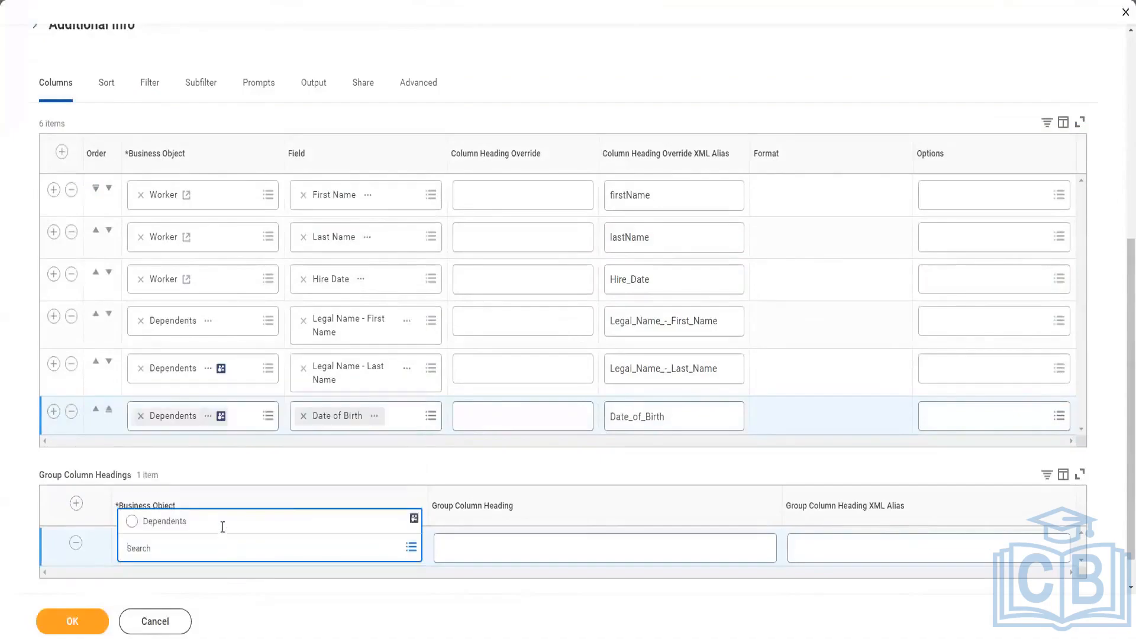
{"action": "left_click", "coordinate": [223, 450]}
{"action": "left_click", "coordinate": [95, 621]}
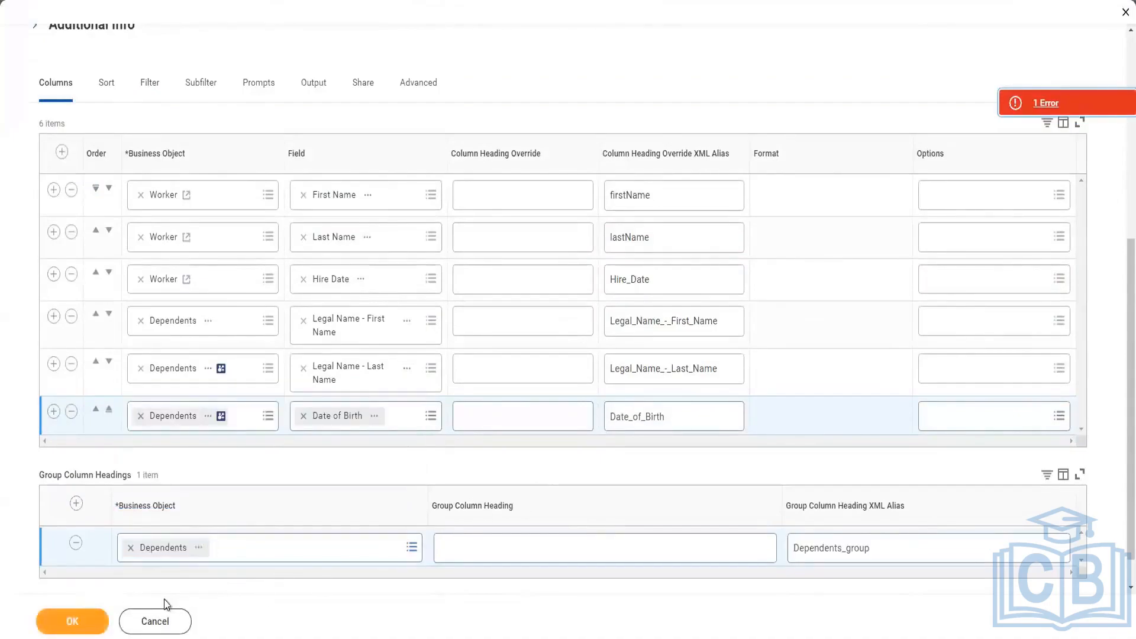
{"action": "left_click", "coordinate": [83, 621]}
Step: Review the page error, populate the report's undefined prompt defaults, and return to the column settings
{"action": "left_click", "coordinate": [1046, 103]}
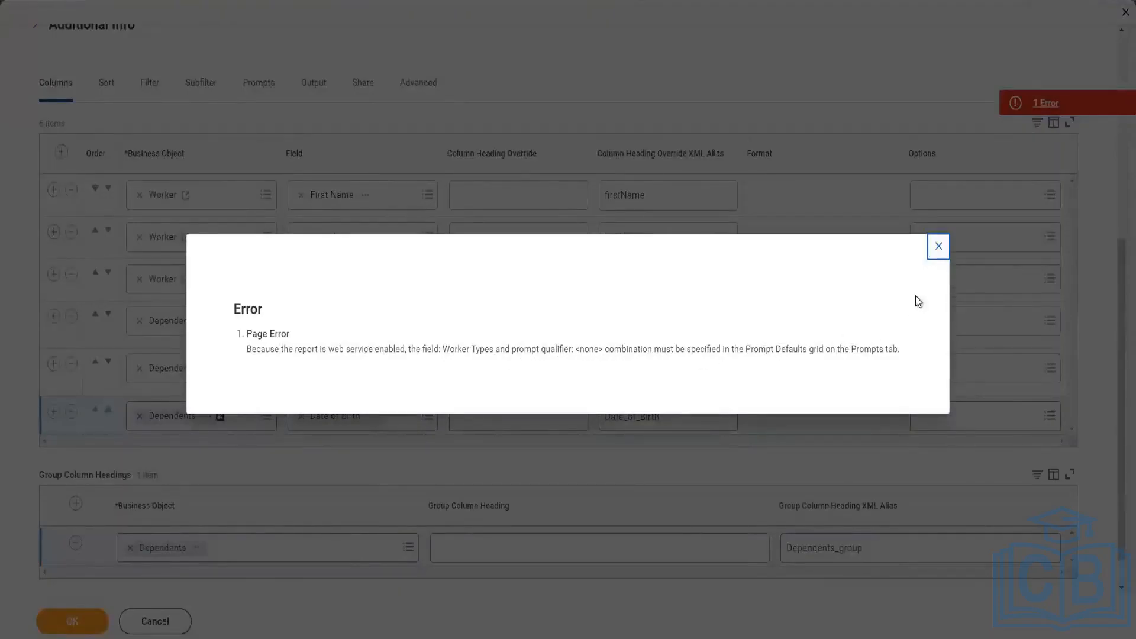
{"action": "left_click", "coordinate": [412, 206]}
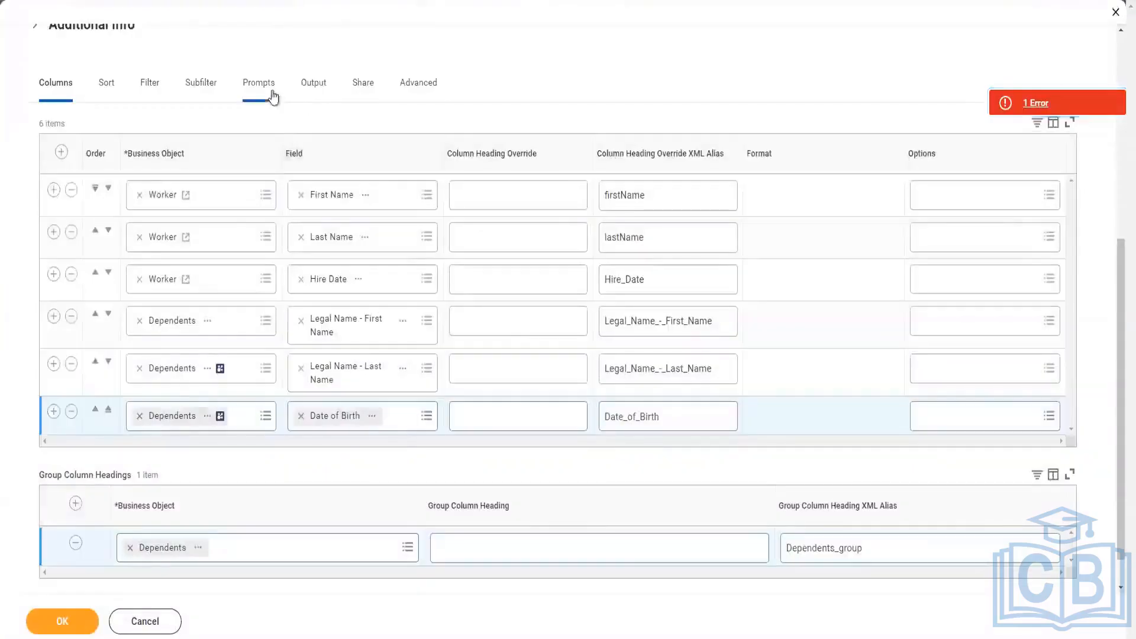
{"action": "left_click", "coordinate": [272, 92]}
{"action": "left_click", "coordinate": [207, 372]}
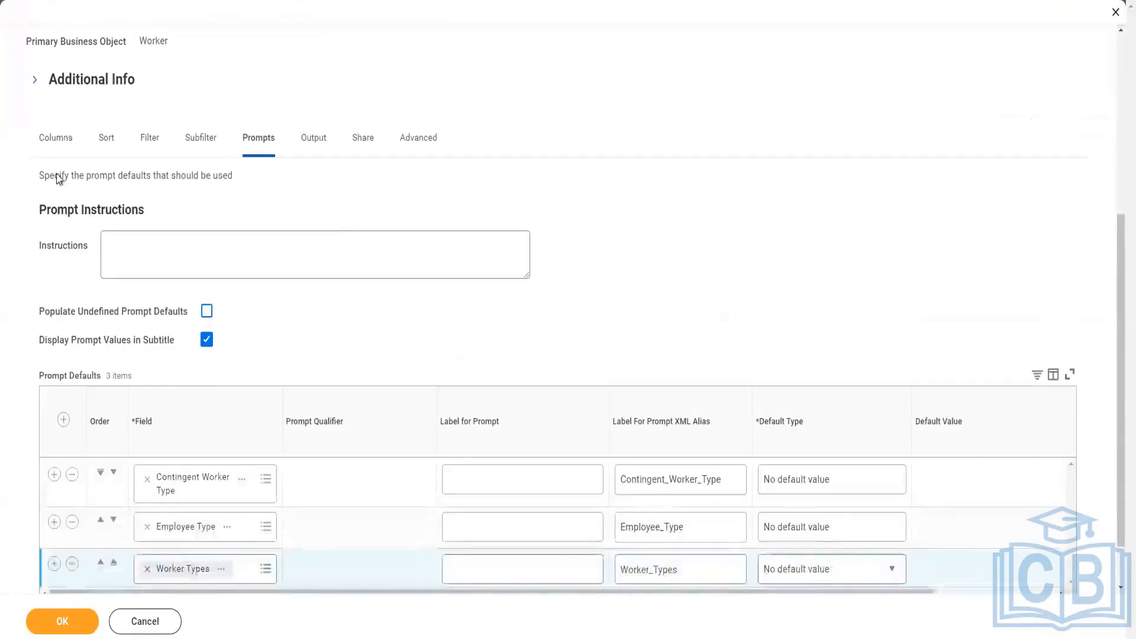
{"action": "left_click", "coordinate": [62, 144]}
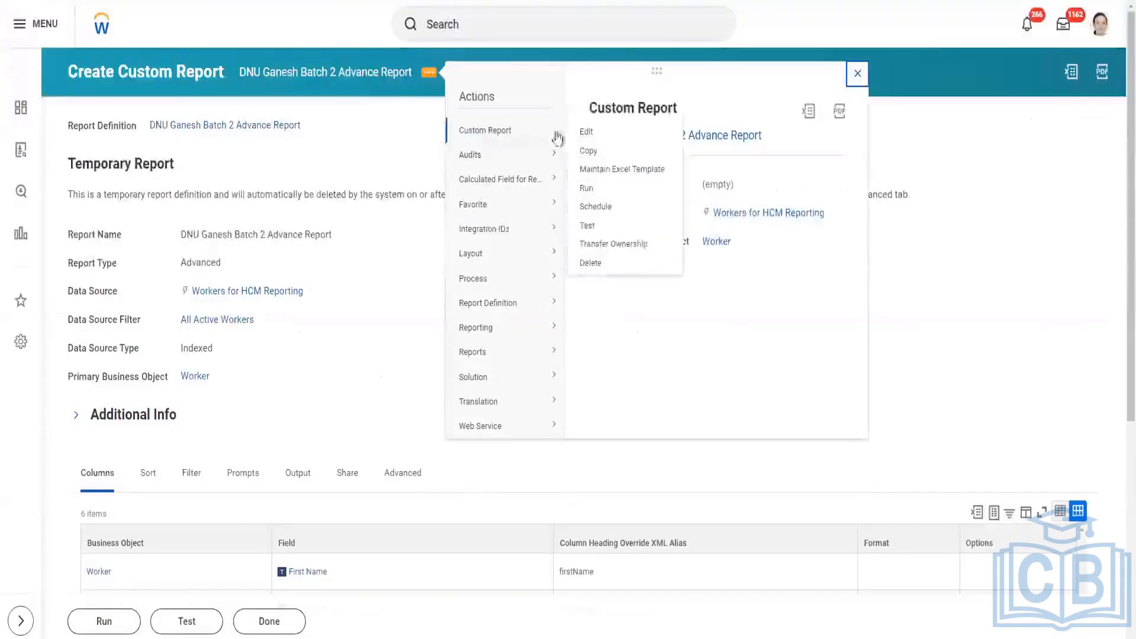
Step: Open the custom report definition for editing and assign the report tag made of the trainer's first name and the suffix _New
{"action": "left_click", "coordinate": [587, 133]}
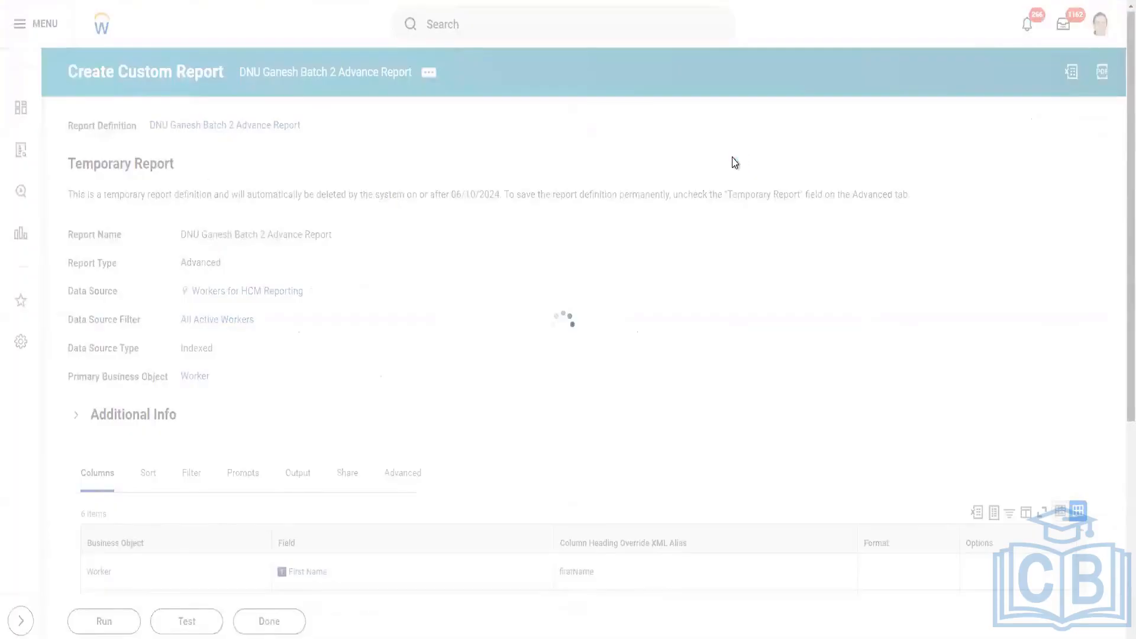
{"action": "left_click", "coordinate": [684, 205]}
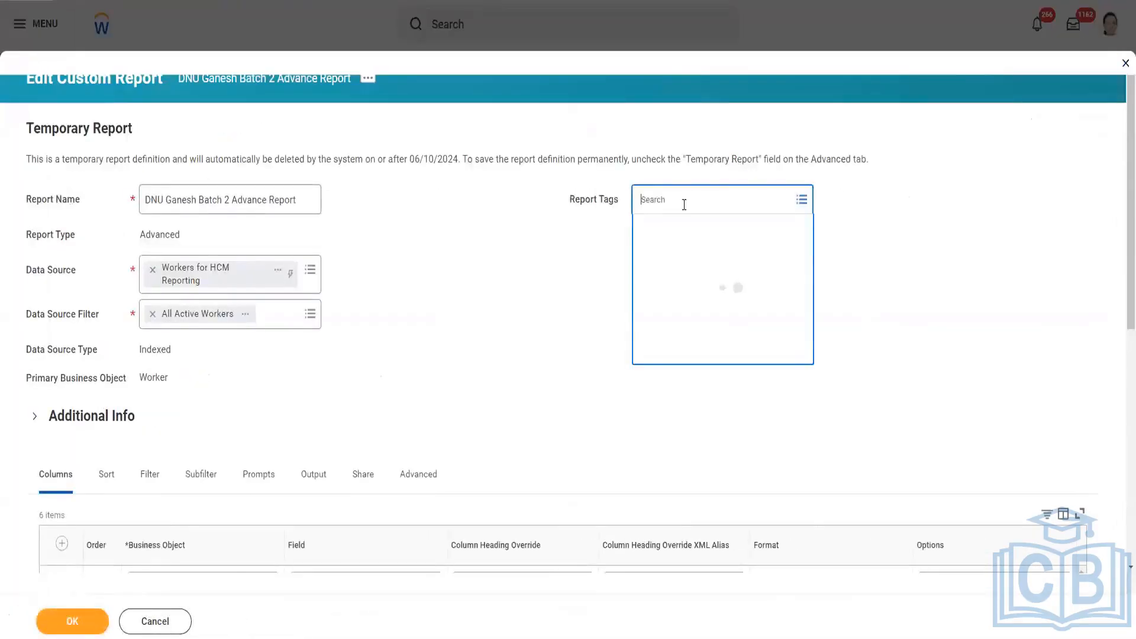
{"action": "type", "text": "ganesh"}
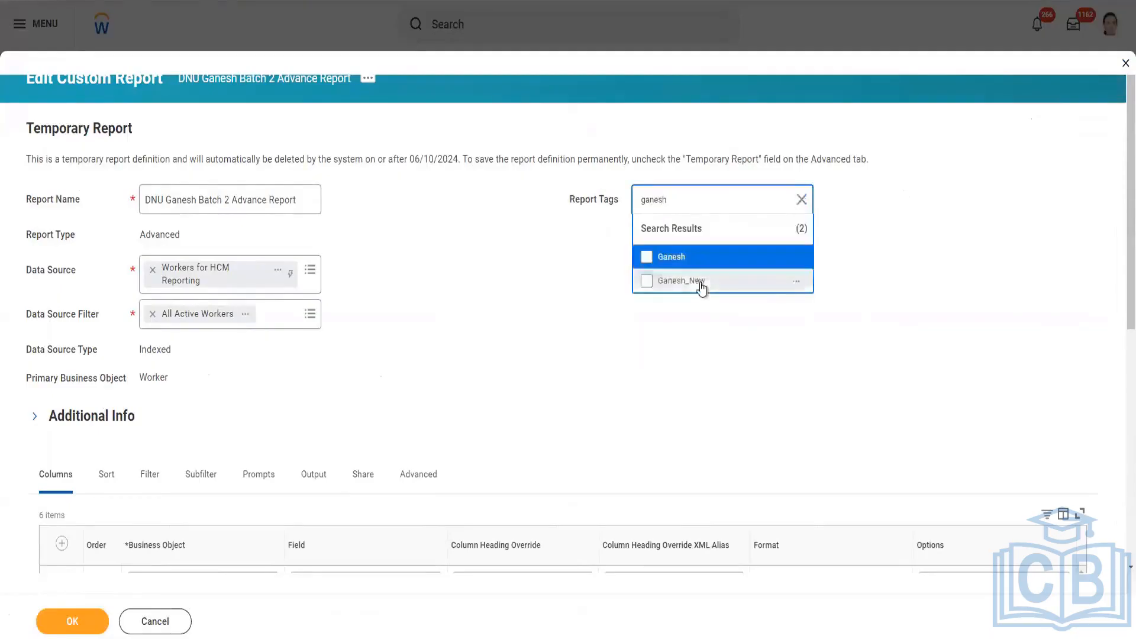
{"action": "left_click", "coordinate": [702, 288]}
{"action": "left_click", "coordinate": [517, 328]}
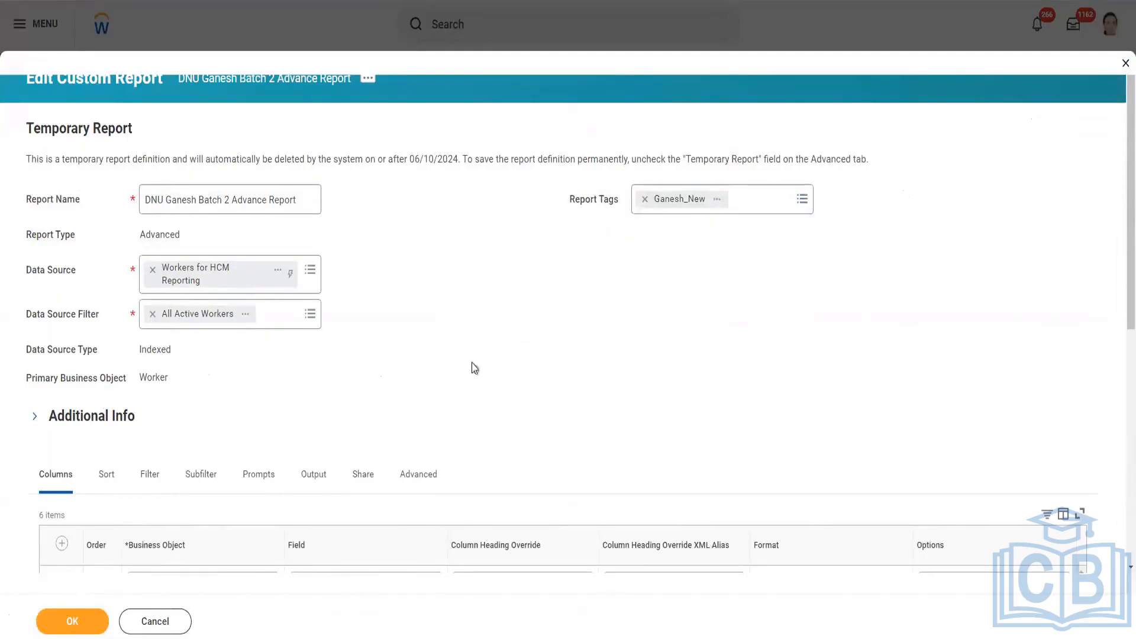
Step: Examine how the Worker and Dependents columns, their XML aliases and the group column heading relate to the report's data source and primary business object
{"action": "scroll", "coordinate": [412, 378], "scroll_direction": "down", "scroll_amount": 5}
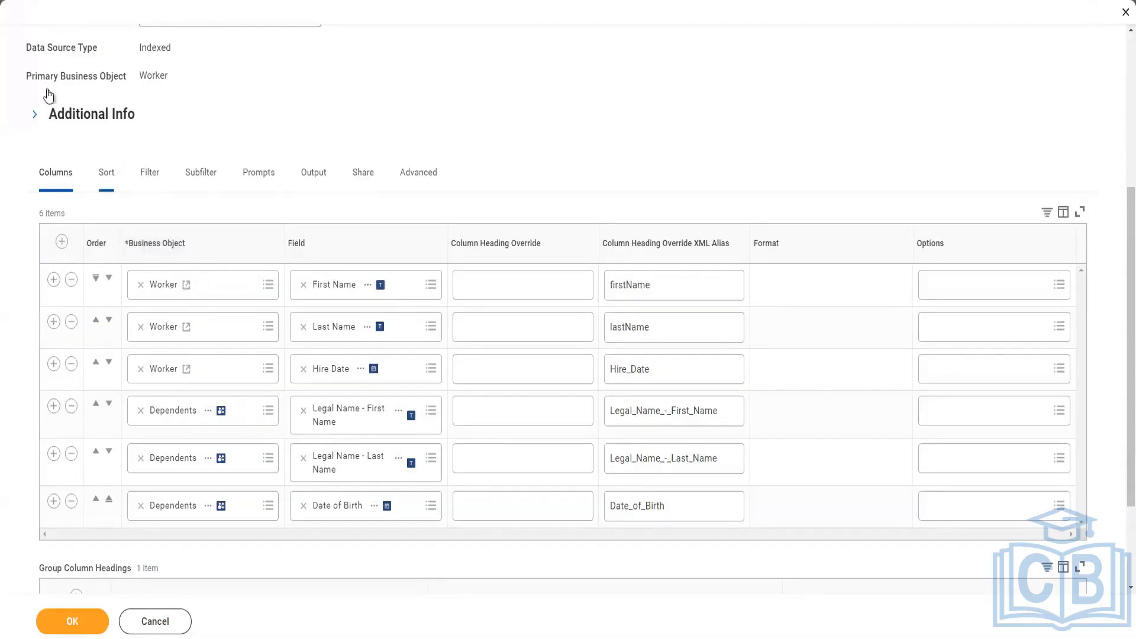
{"action": "left_click_drag", "start_coordinate": [51, 78], "coordinate": [158, 95]}
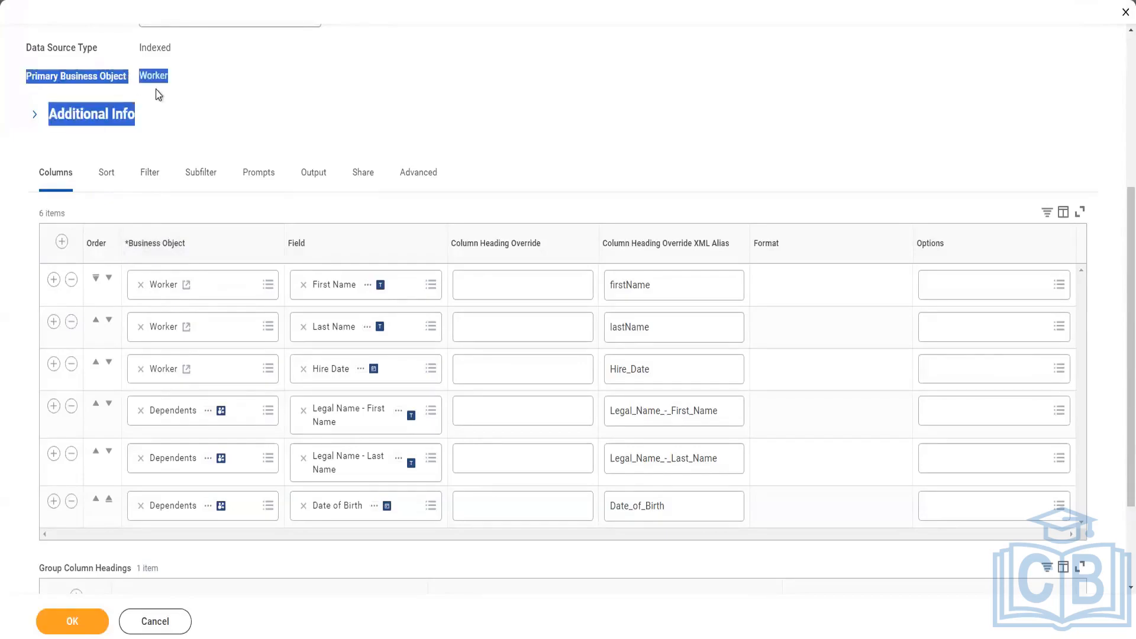
{"action": "left_click", "coordinate": [207, 170]}
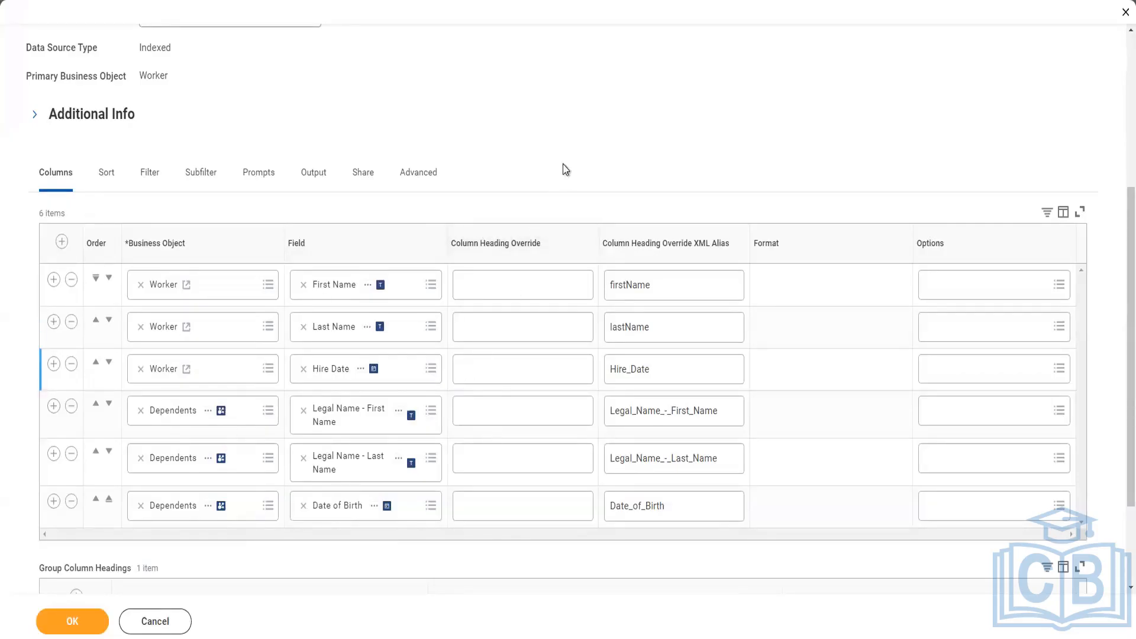
{"action": "scroll", "coordinate": [565, 170], "scroll_direction": "down", "scroll_amount": 2}
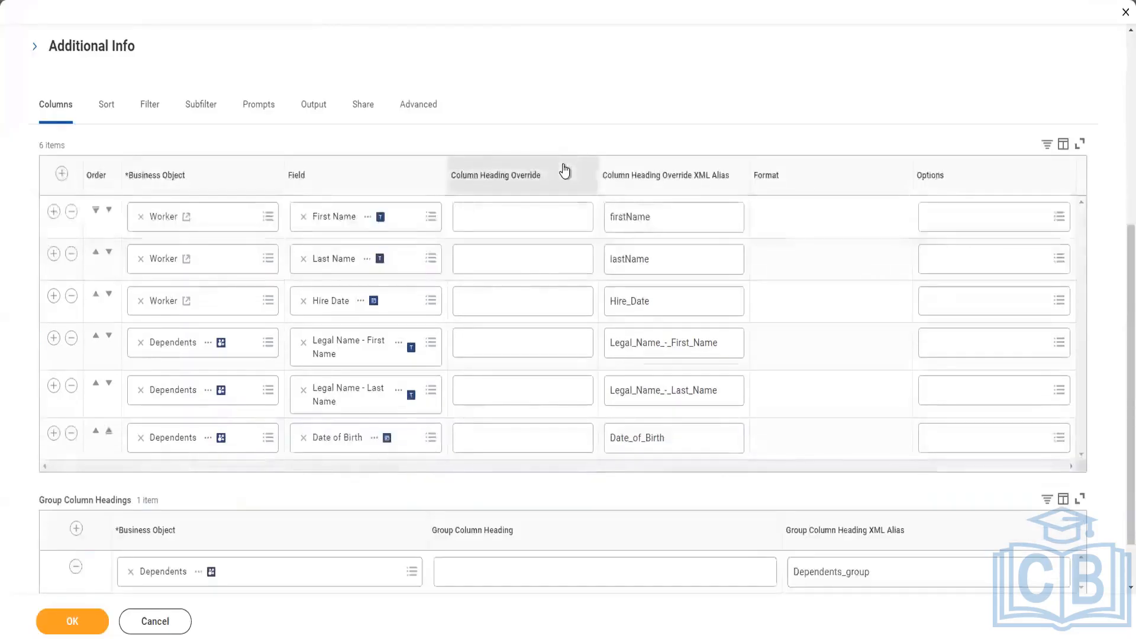
{"action": "scroll", "coordinate": [564, 170], "scroll_direction": "up", "scroll_amount": 2}
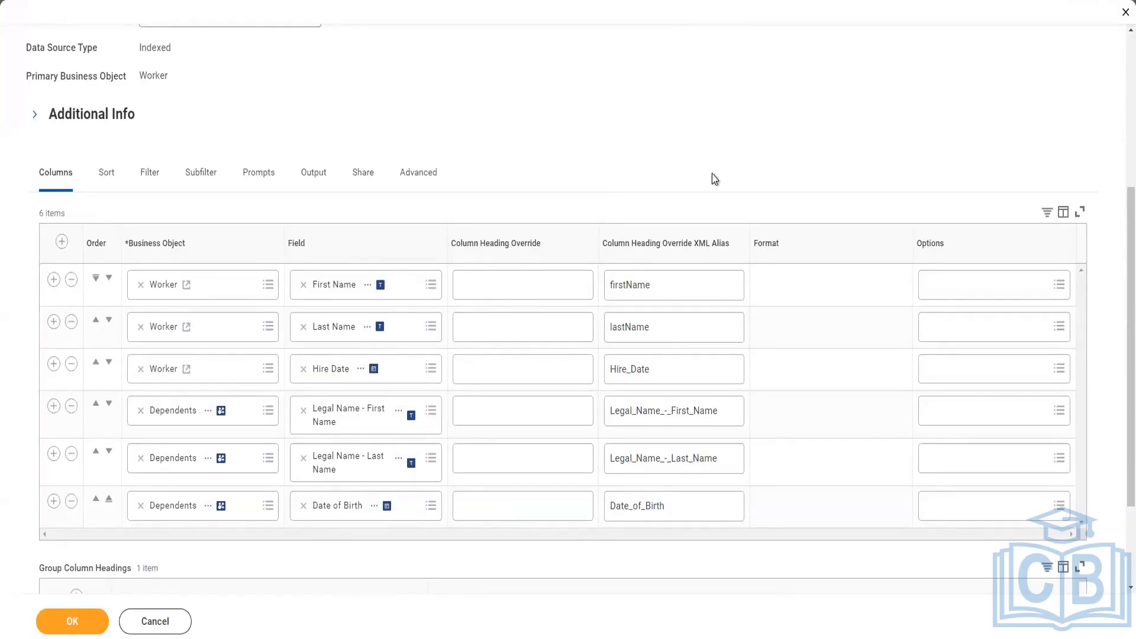
{"action": "scroll", "coordinate": [715, 200], "scroll_direction": "down", "scroll_amount": 1}
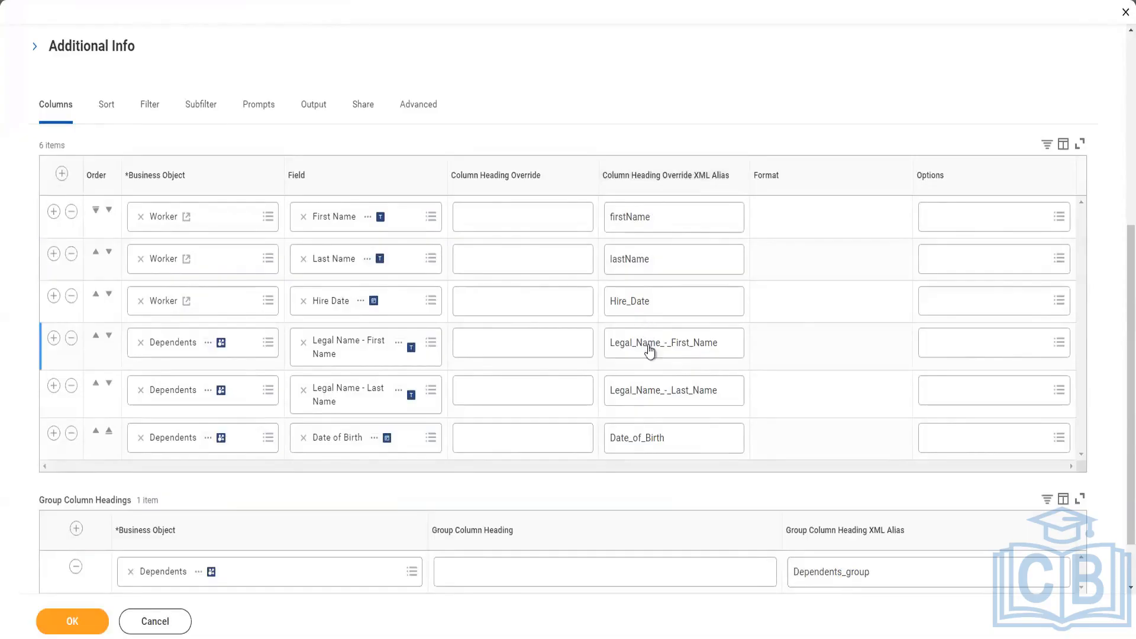
{"action": "scroll", "coordinate": [418, 254], "scroll_direction": "up", "scroll_amount": 1}
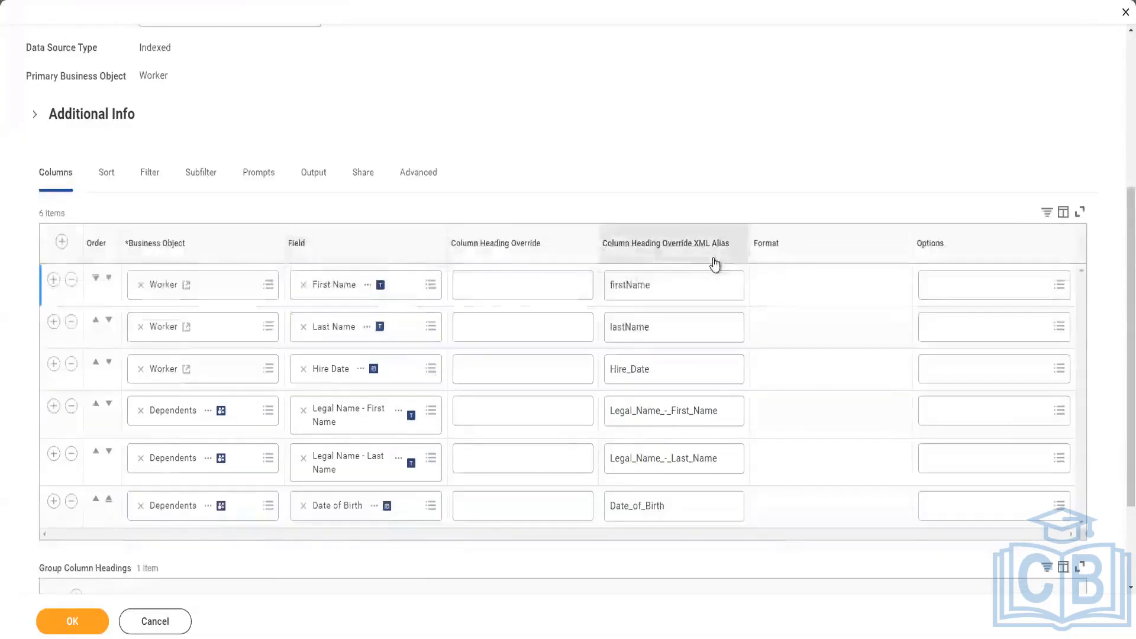
{"action": "scroll", "coordinate": [714, 261], "scroll_direction": "up", "scroll_amount": 1}
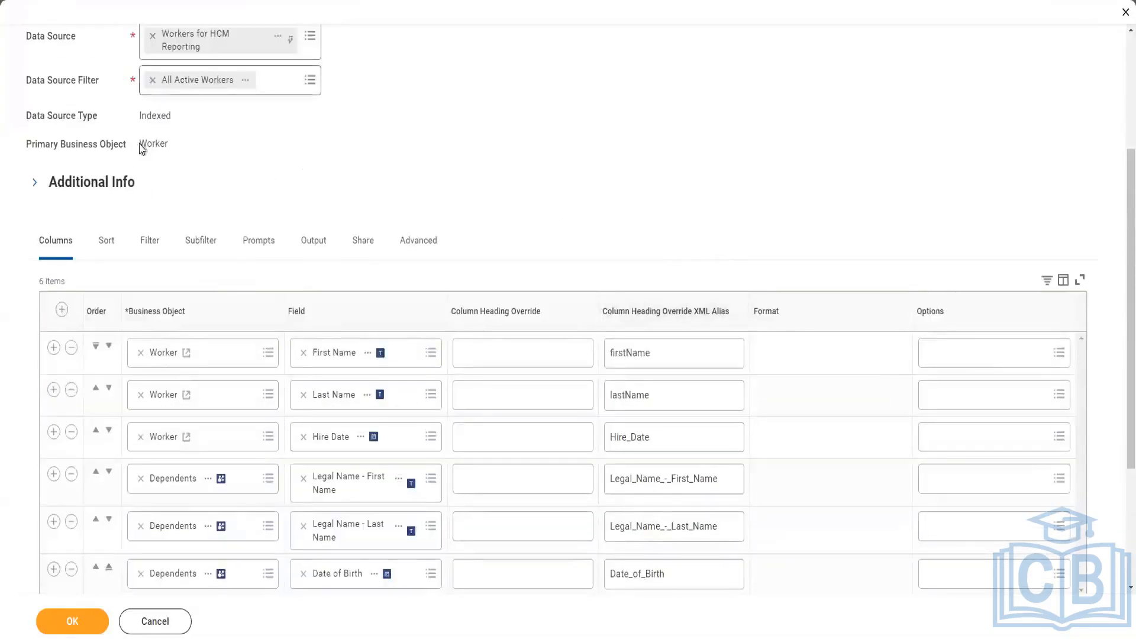
{"action": "scroll", "coordinate": [613, 171], "scroll_direction": "down", "scroll_amount": 1}
{"action": "scroll", "coordinate": [613, 170], "scroll_direction": "down", "scroll_amount": 1}
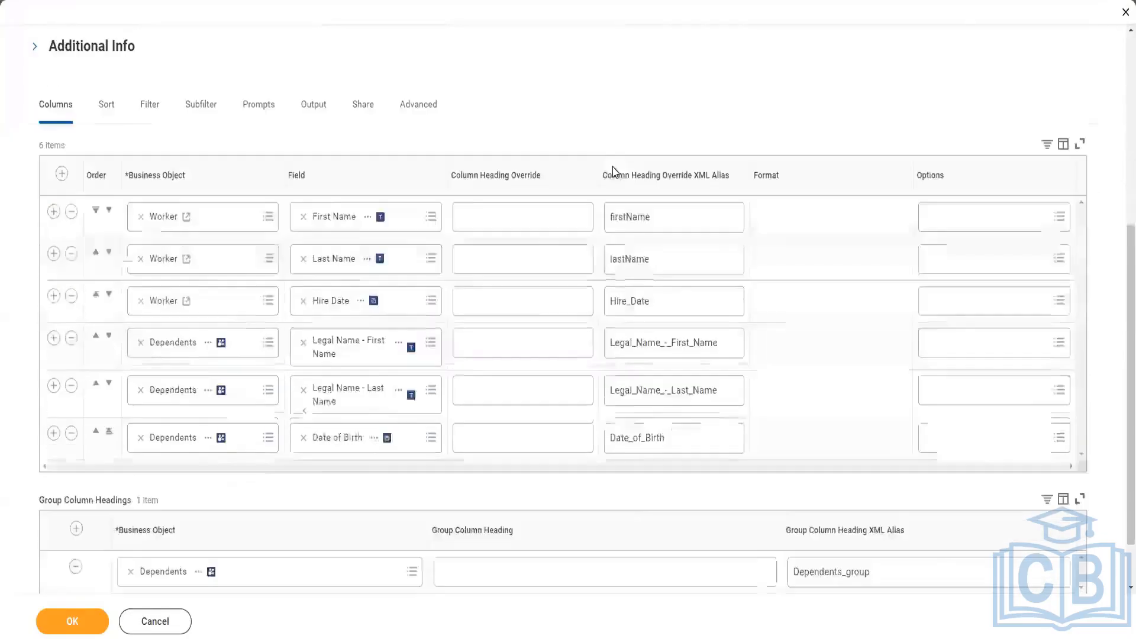
{"action": "scroll", "coordinate": [604, 175], "scroll_direction": "up", "scroll_amount": 3}
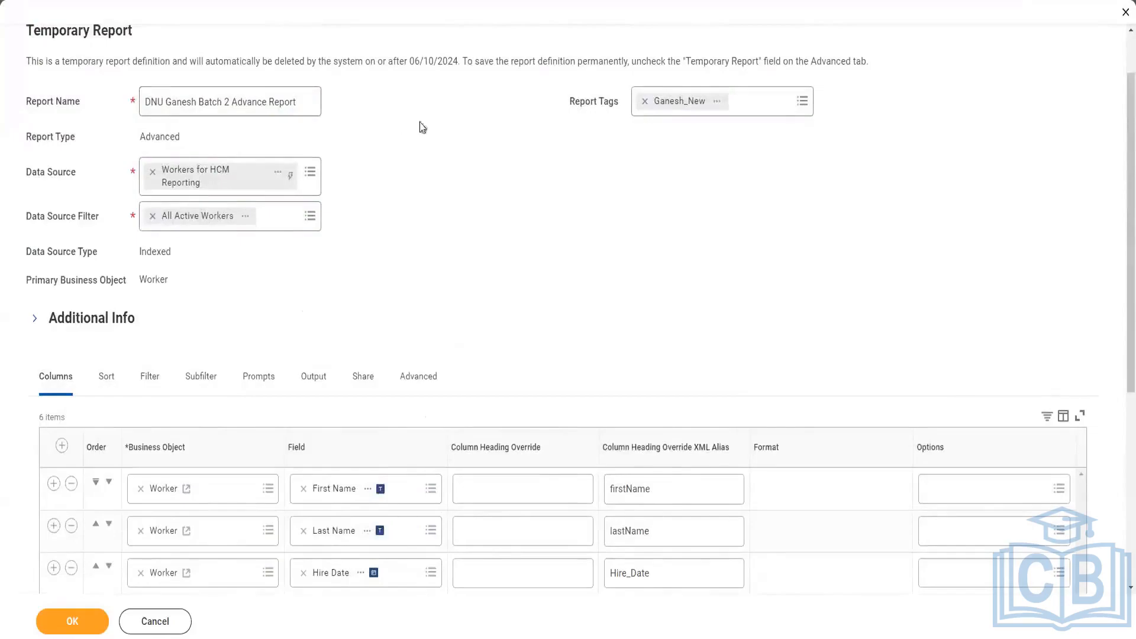
{"action": "scroll", "coordinate": [726, 208], "scroll_direction": "down", "scroll_amount": 3}
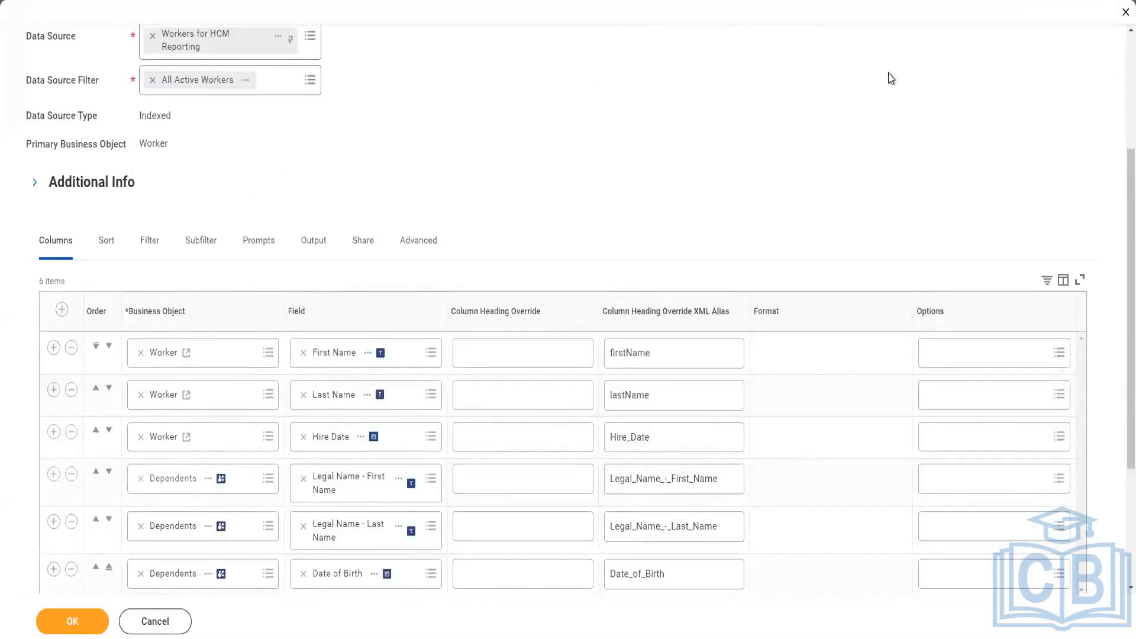
{"action": "scroll", "coordinate": [891, 76], "scroll_direction": "down", "scroll_amount": 1}
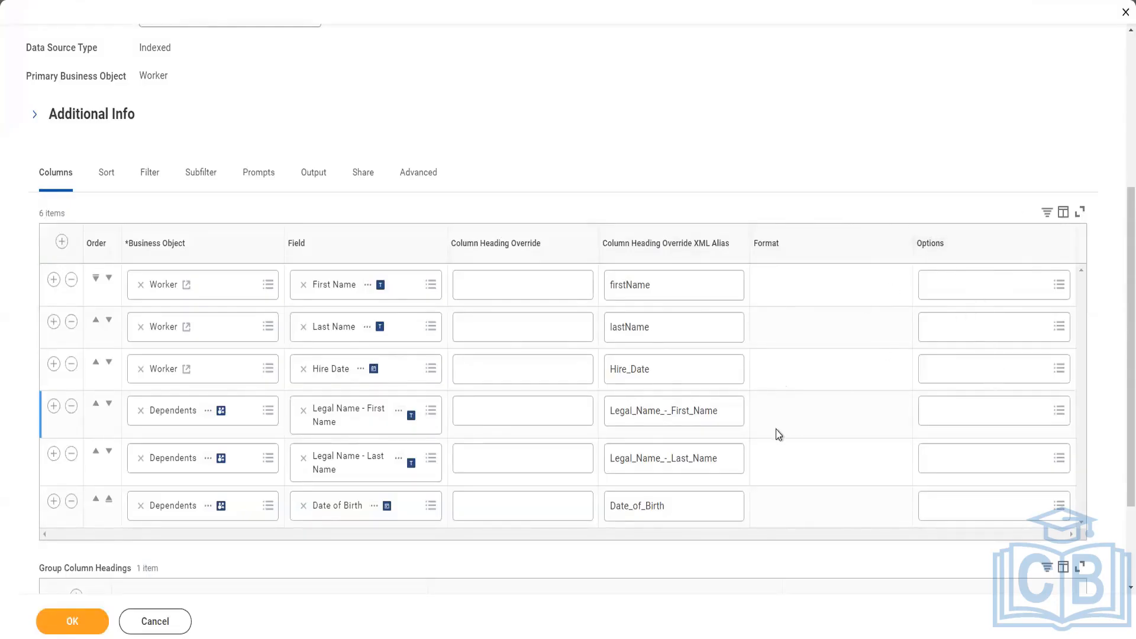
Step: Add a Worker column with the Active Status field directly below the Hire Date column
{"action": "left_click", "coordinate": [53, 364]}
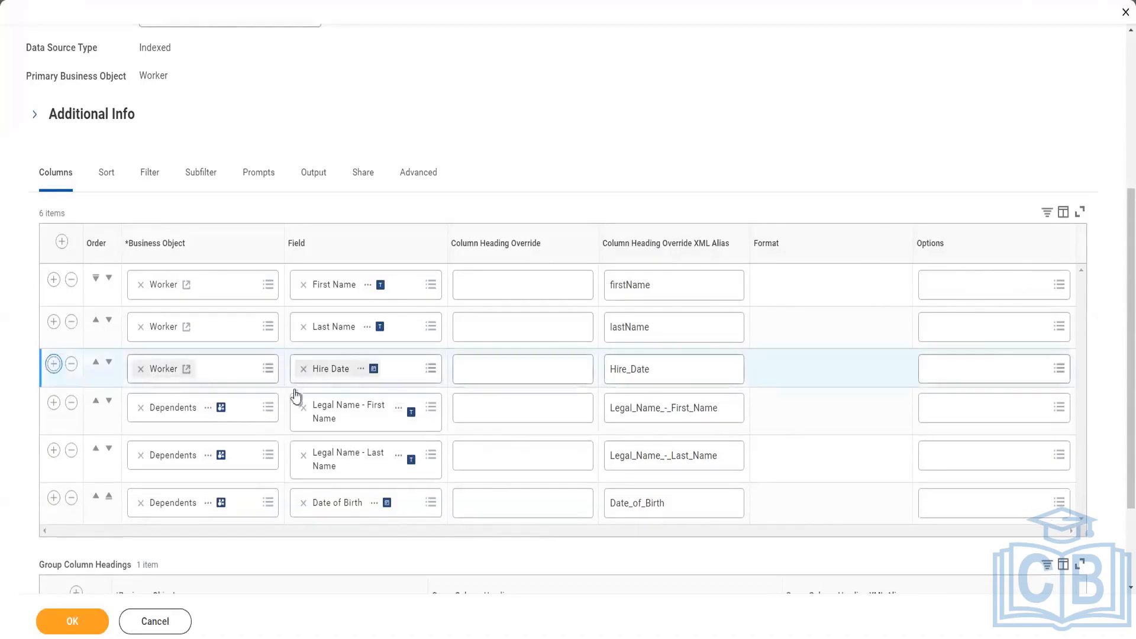
{"action": "left_click", "coordinate": [335, 406]}
{"action": "type", "text": "A"}
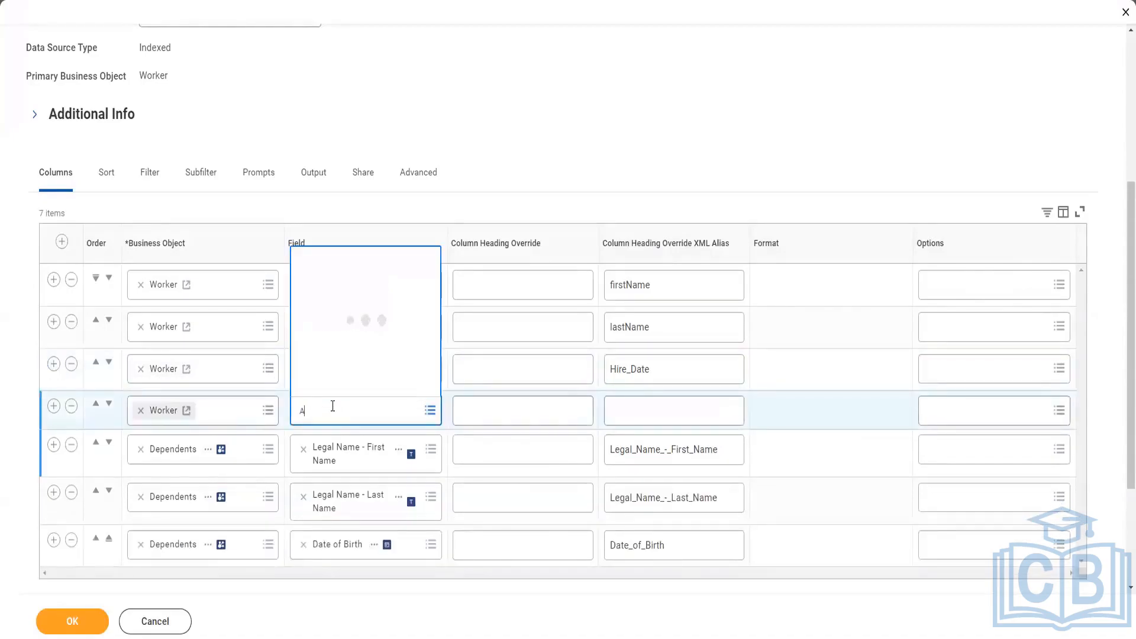
{"action": "type", "text": "ctive sta"}
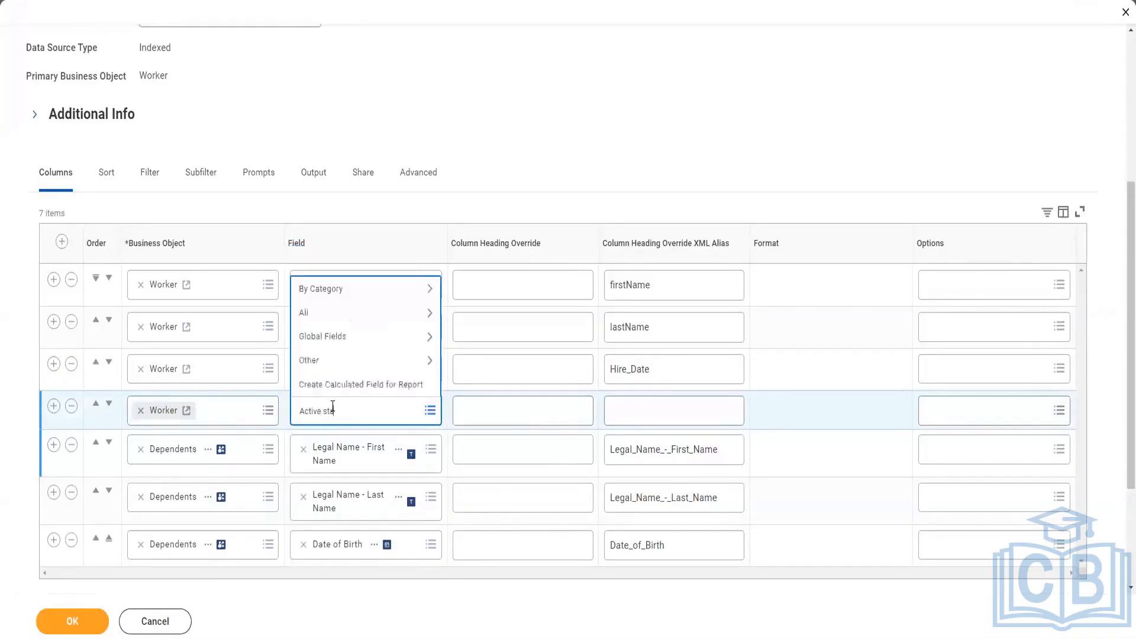
{"action": "key", "text": "Return"}
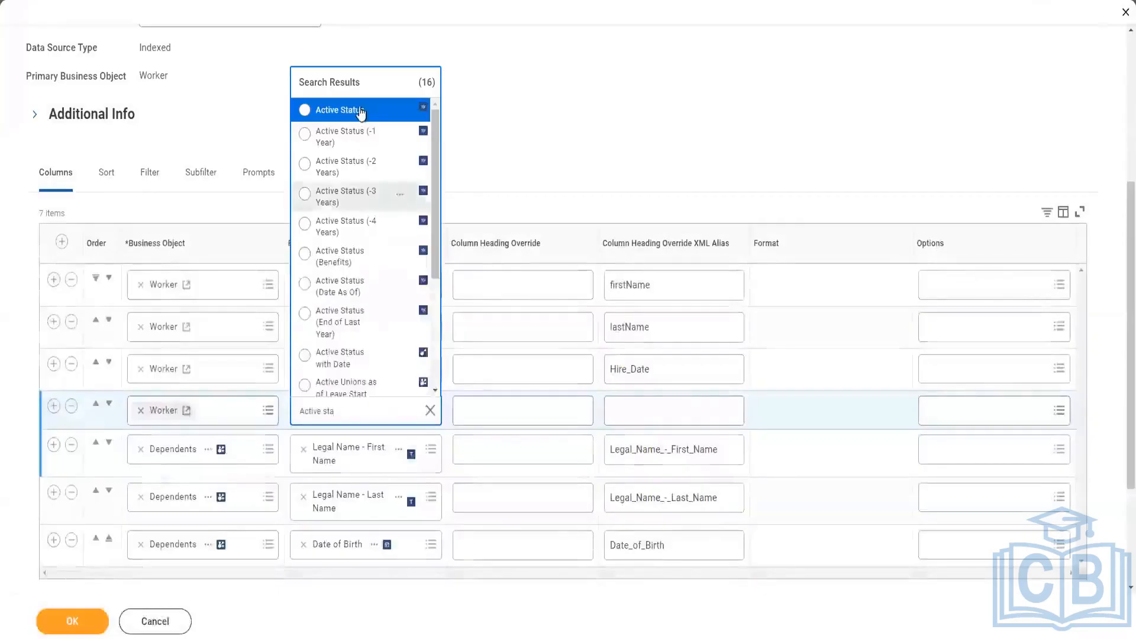
{"action": "left_click", "coordinate": [361, 113]}
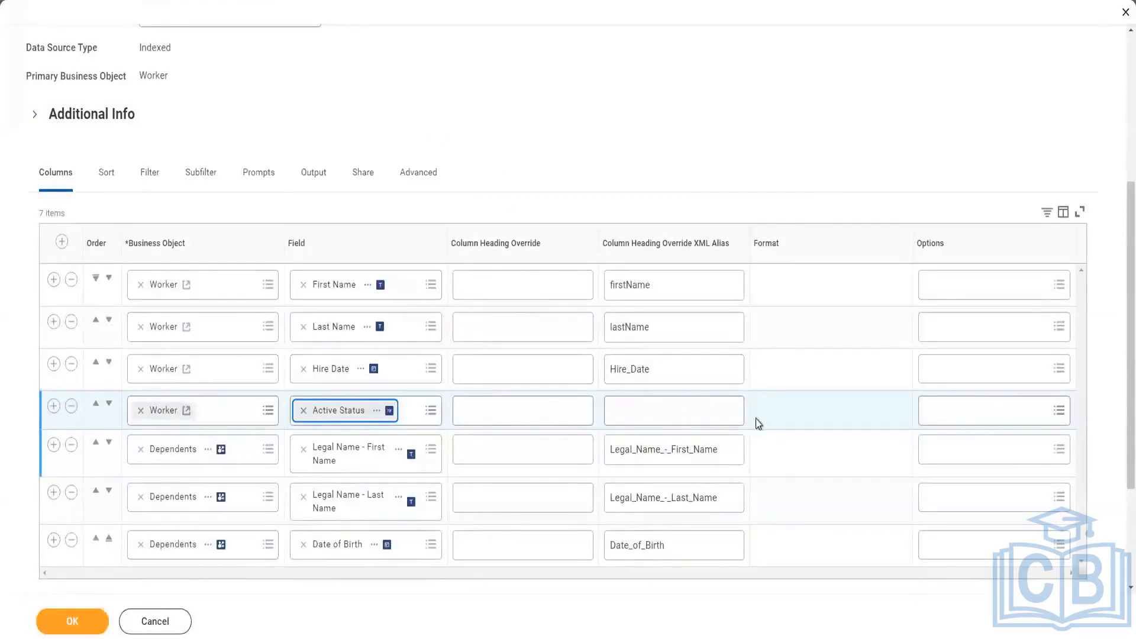
{"action": "left_click", "coordinate": [825, 182]}
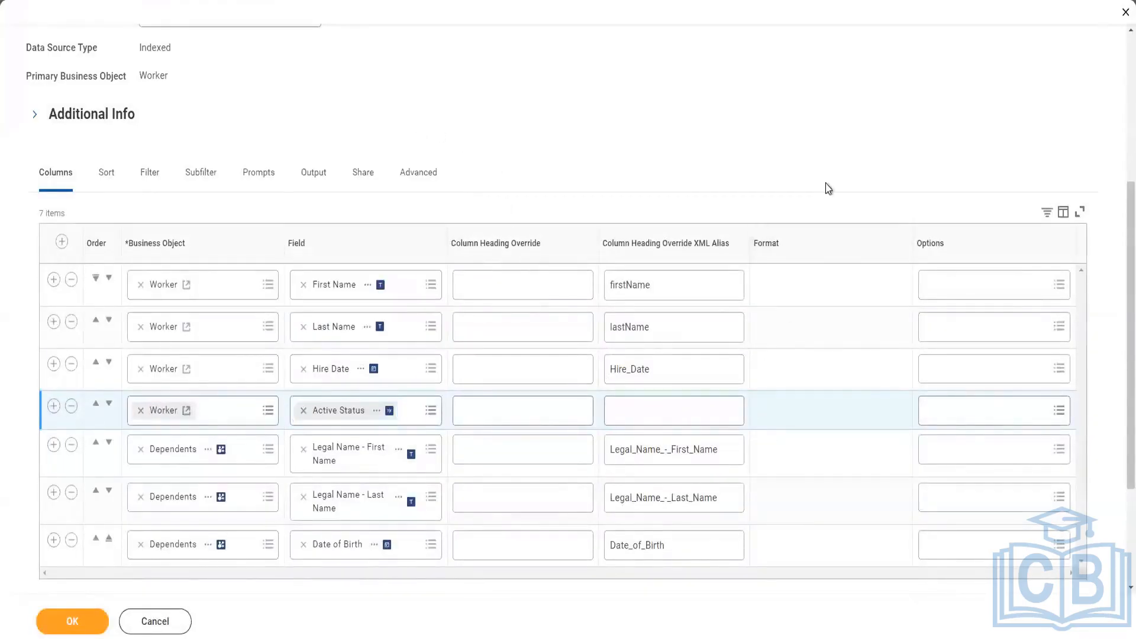
Step: Review the valid options for the Active Status column and save the report definition, accepting the alerts
{"action": "left_click", "coordinate": [948, 409]}
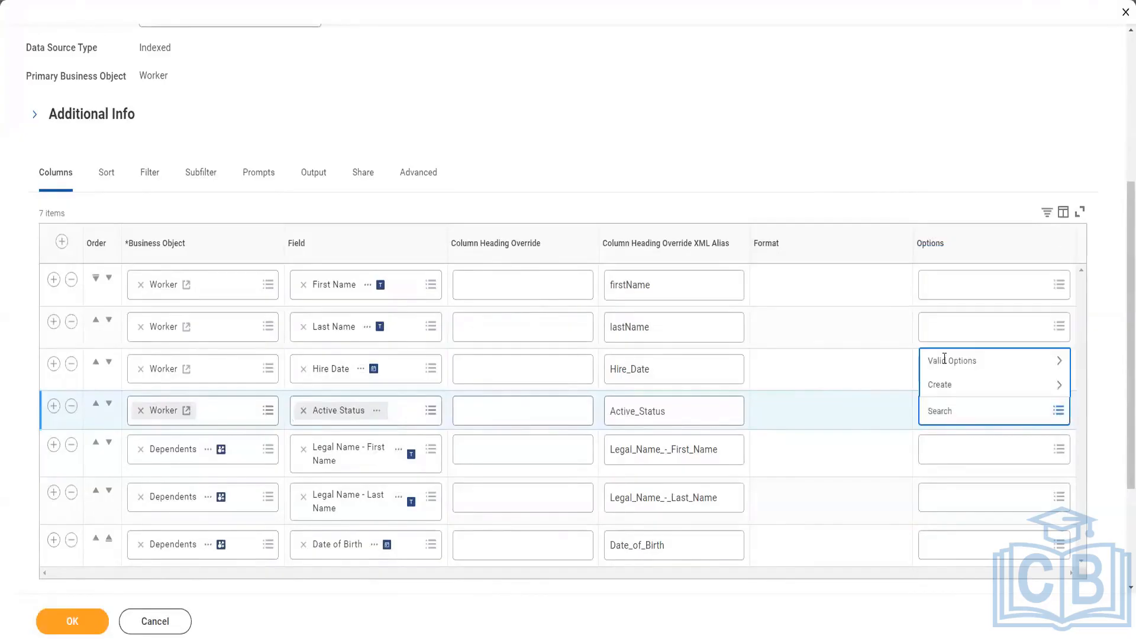
{"action": "left_click", "coordinate": [946, 361]}
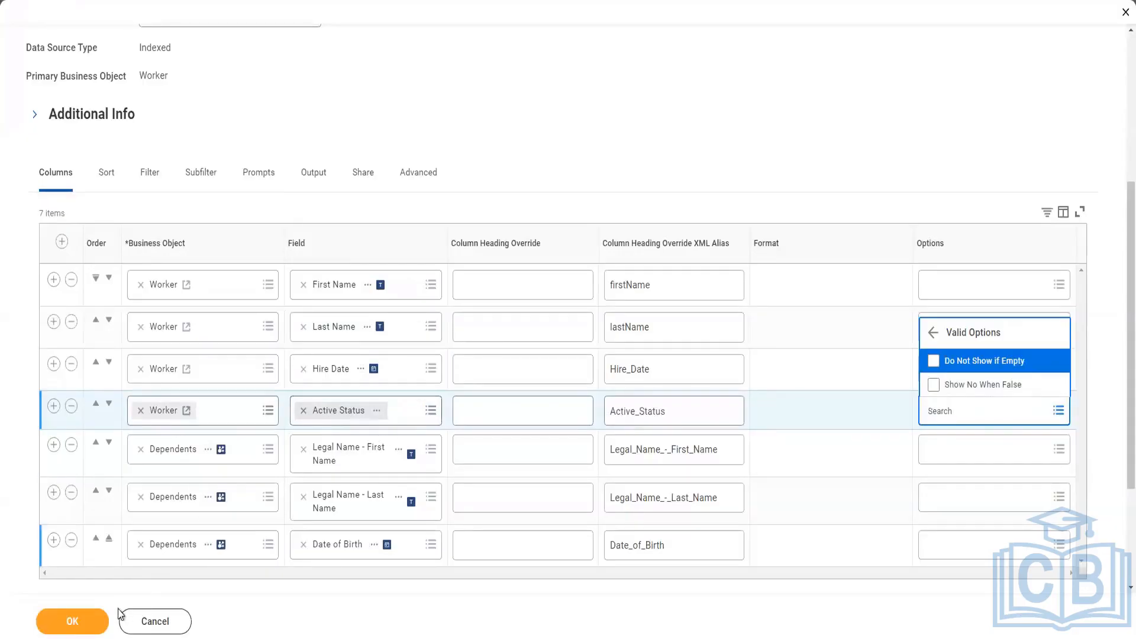
{"action": "left_click", "coordinate": [89, 623]}
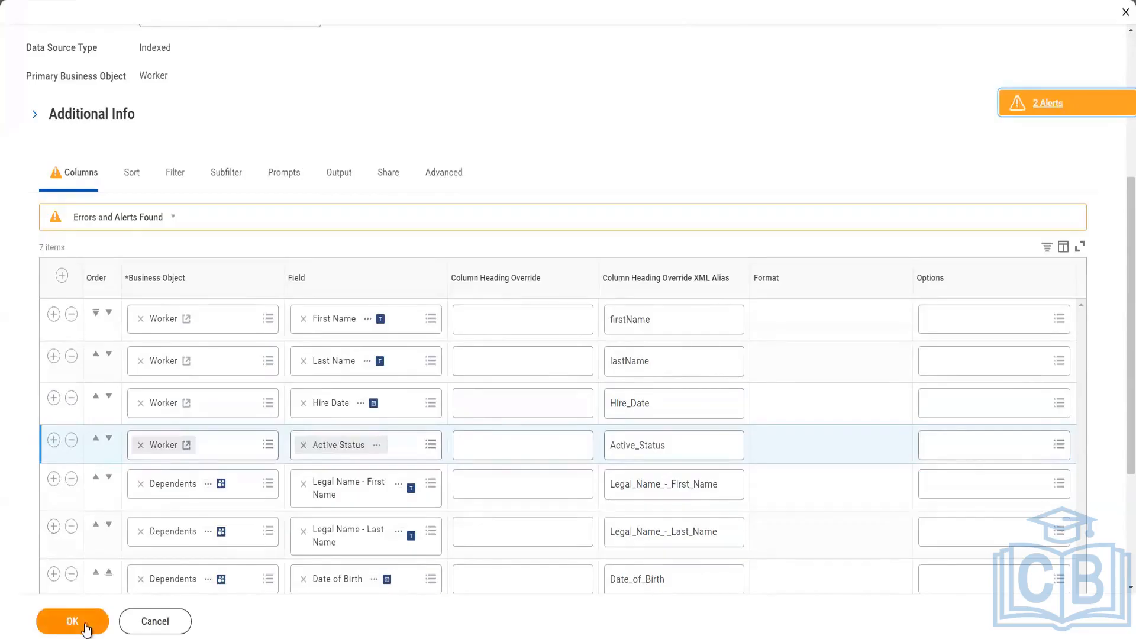
{"action": "left_click", "coordinate": [86, 629]}
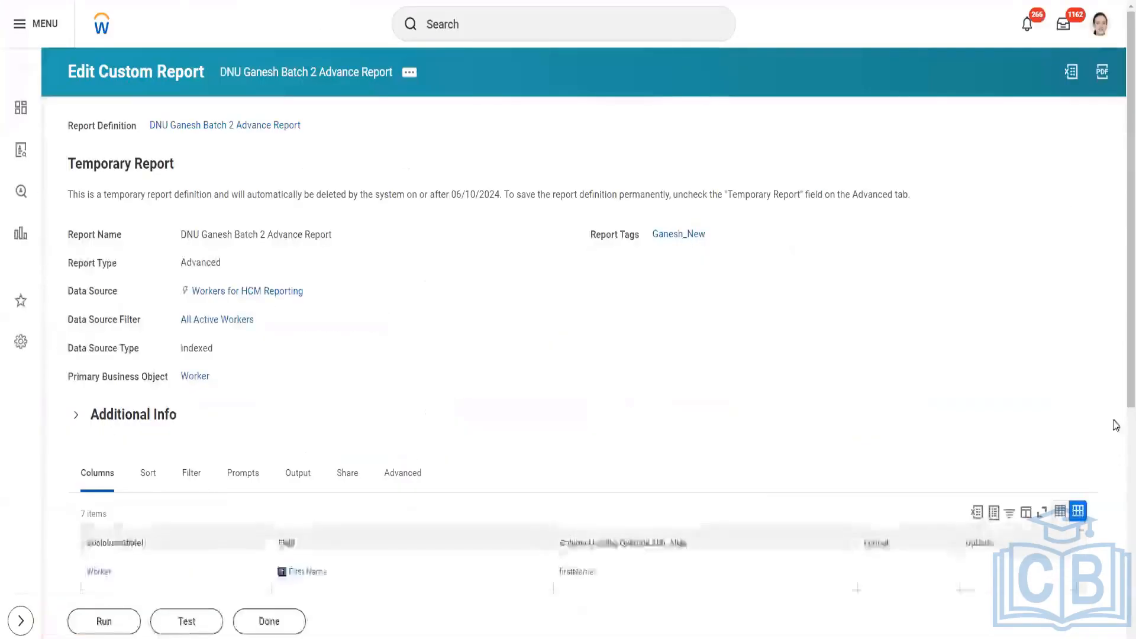
Step: Check the saved column list and run the report
{"action": "scroll", "coordinate": [288, 555], "scroll_direction": "down", "scroll_amount": 5}
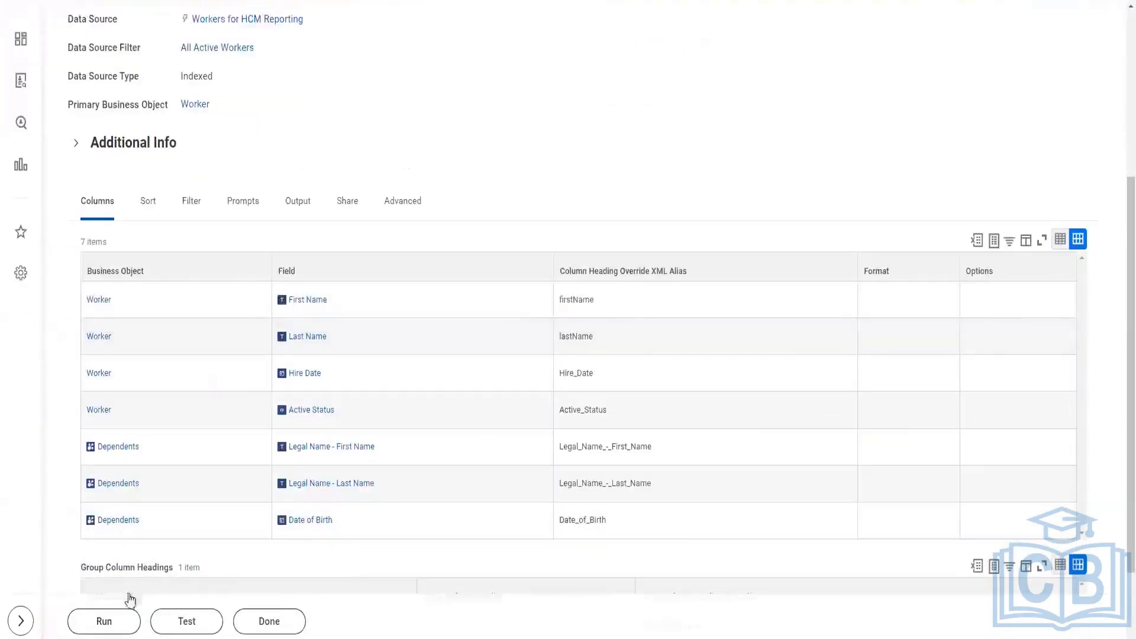
{"action": "left_click", "coordinate": [105, 618]}
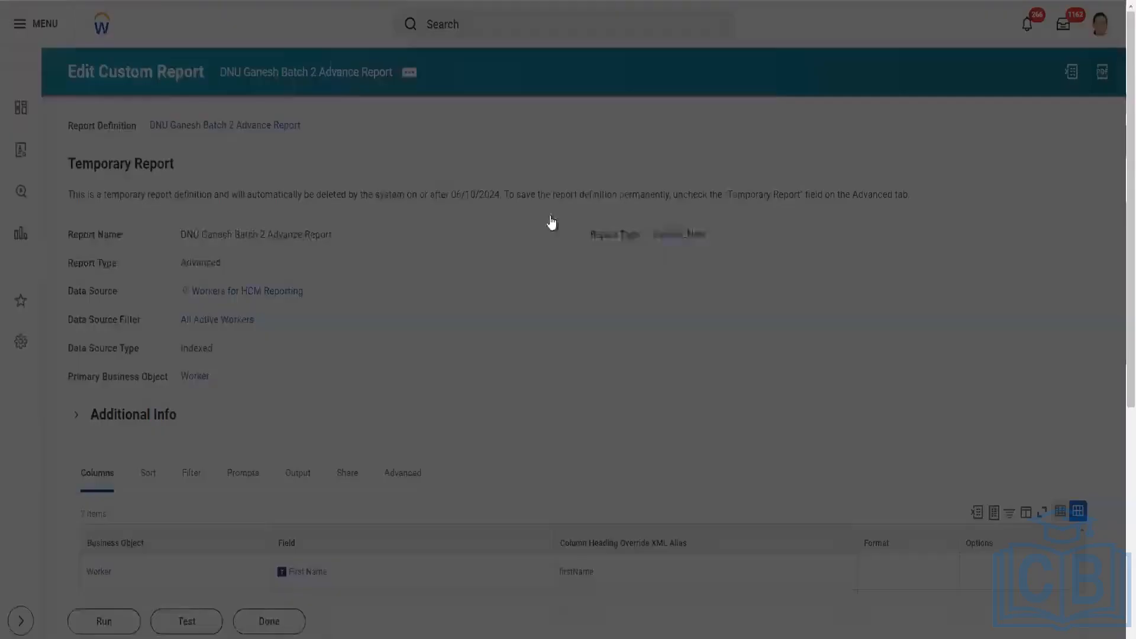
{"action": "left_click", "coordinate": [713, 352]}
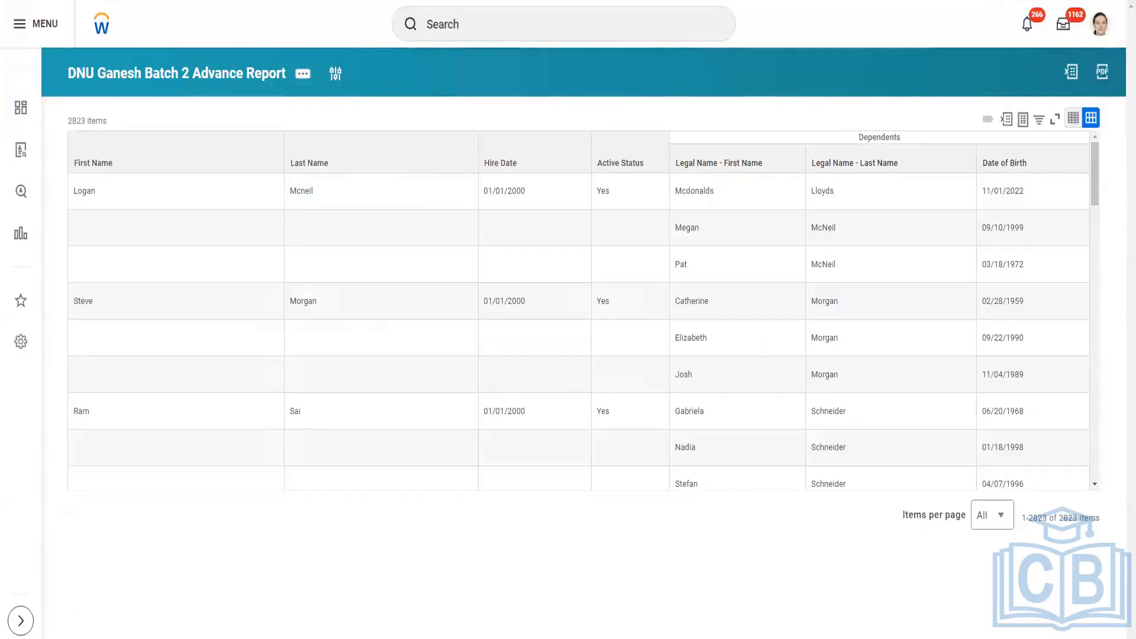
Step: Examine the report output, comparing the first worker's name and Active Status value with the related dependent rows
{"action": "scroll", "coordinate": [616, 330], "scroll_direction": "down", "scroll_amount": 3}
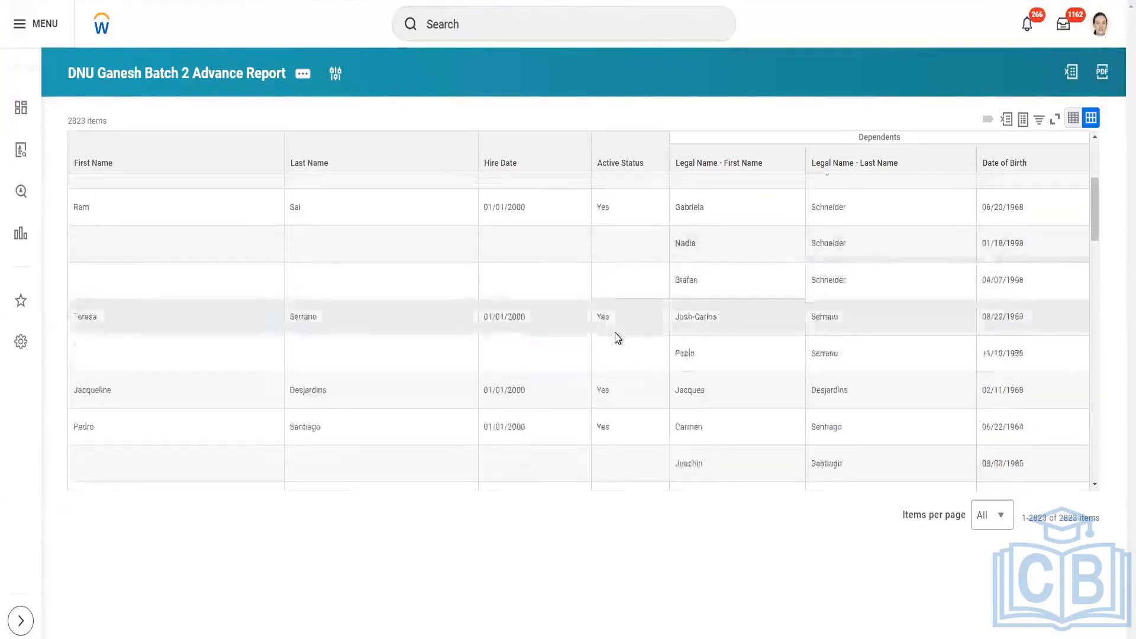
{"action": "scroll", "coordinate": [616, 332], "scroll_direction": "up", "scroll_amount": 3}
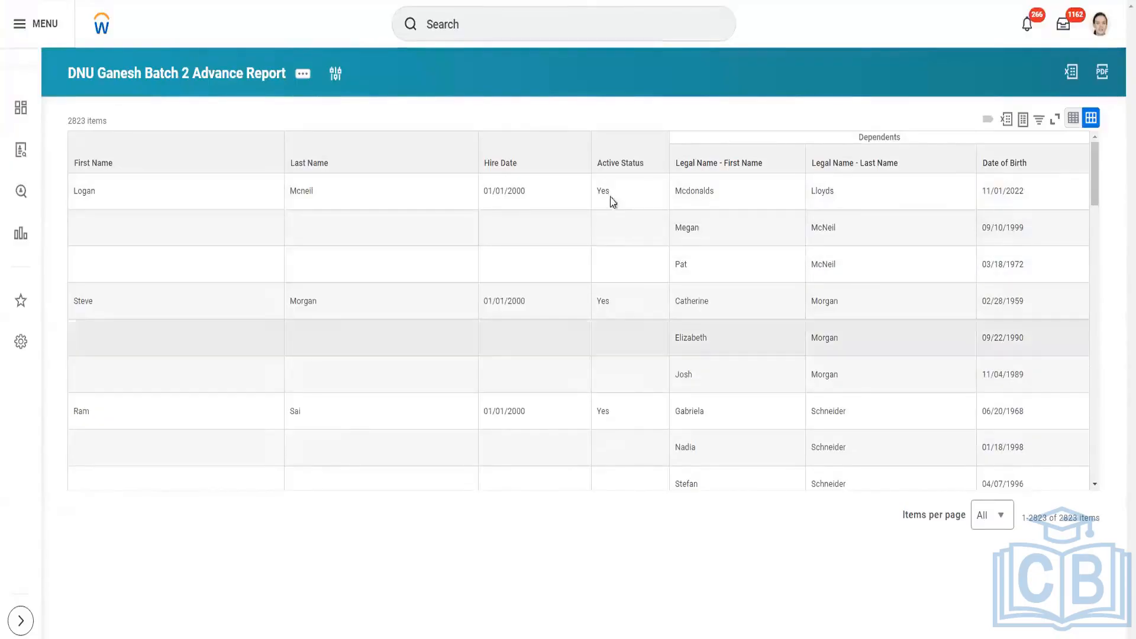
{"action": "left_click_drag", "start_coordinate": [80, 190], "coordinate": [319, 194]}
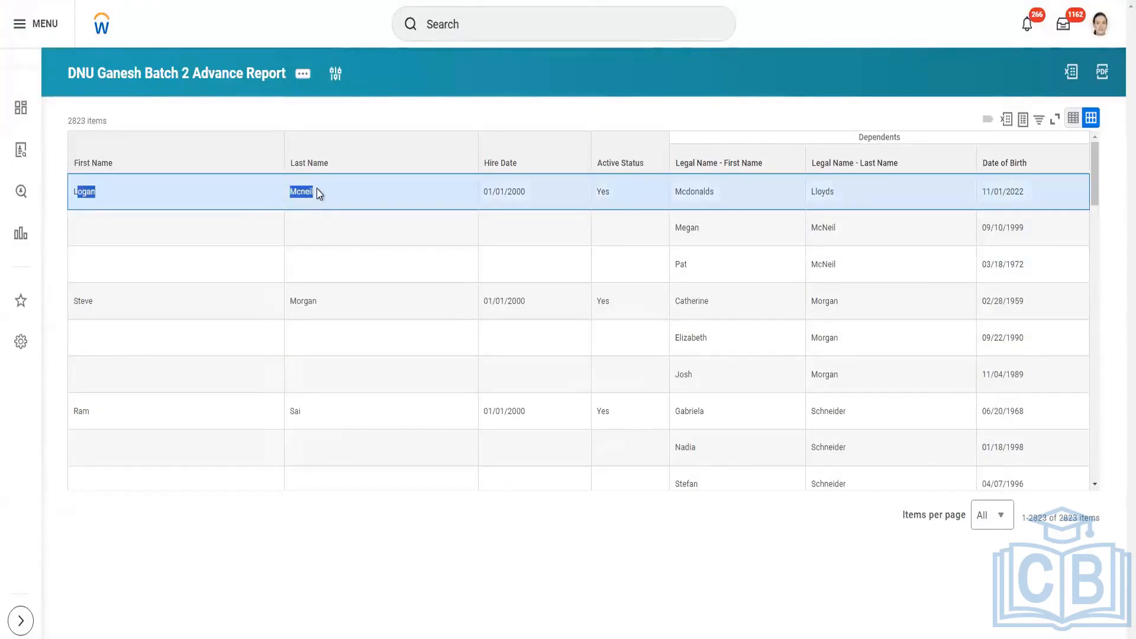
{"action": "left_click", "coordinate": [608, 194]}
{"action": "double_click", "coordinate": [601, 192]}
{"action": "left_click", "coordinate": [615, 194]}
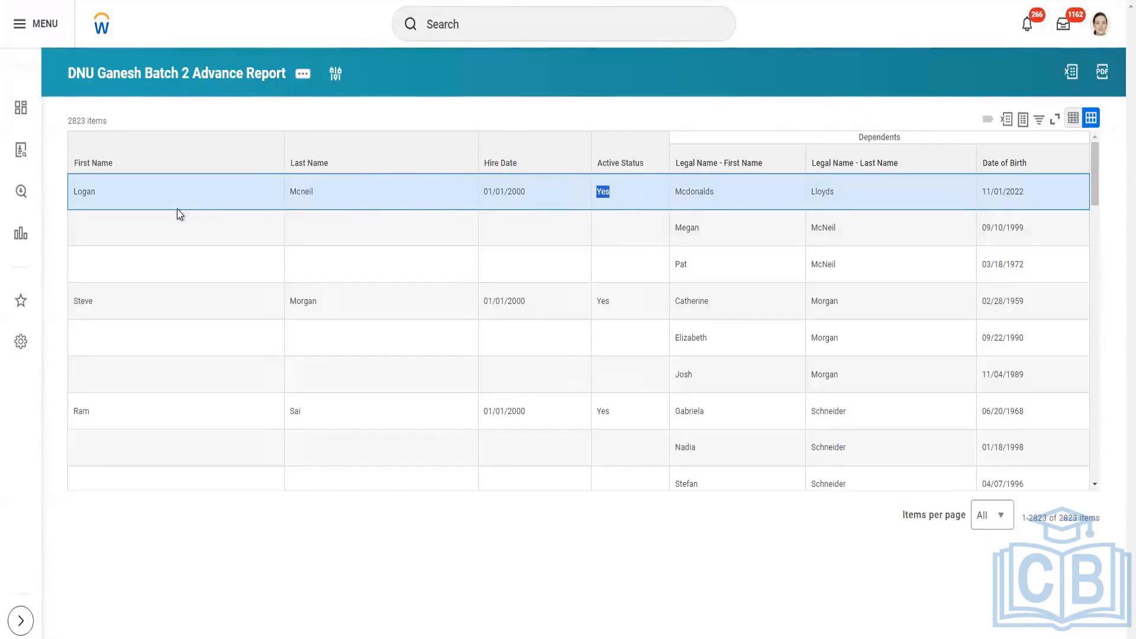
{"action": "left_click_drag", "start_coordinate": [71, 197], "coordinate": [363, 198]}
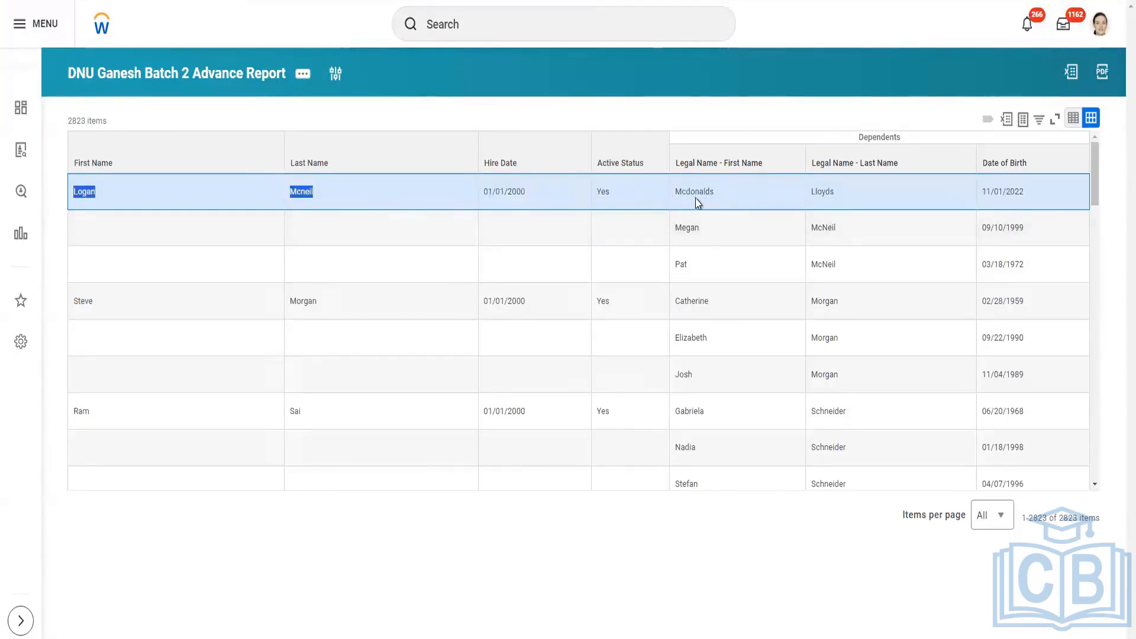
{"action": "left_click", "coordinate": [728, 239]}
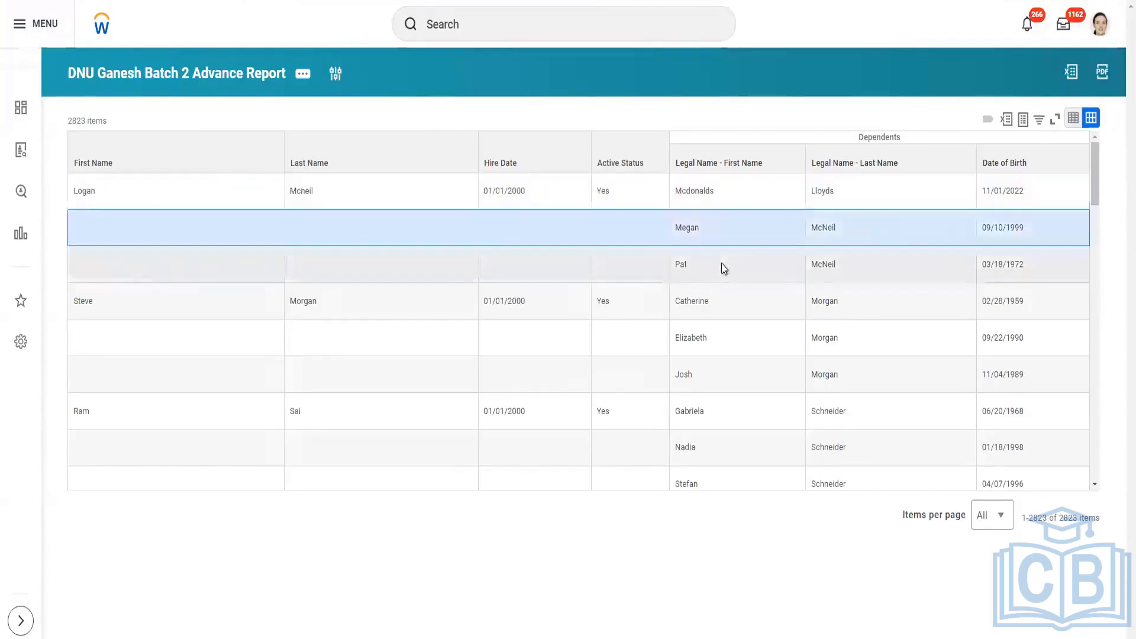
Step: Examine how the first worker's details and the Dependents group columns line up across that worker's rows in the report output
{"action": "left_click", "coordinate": [722, 264]}
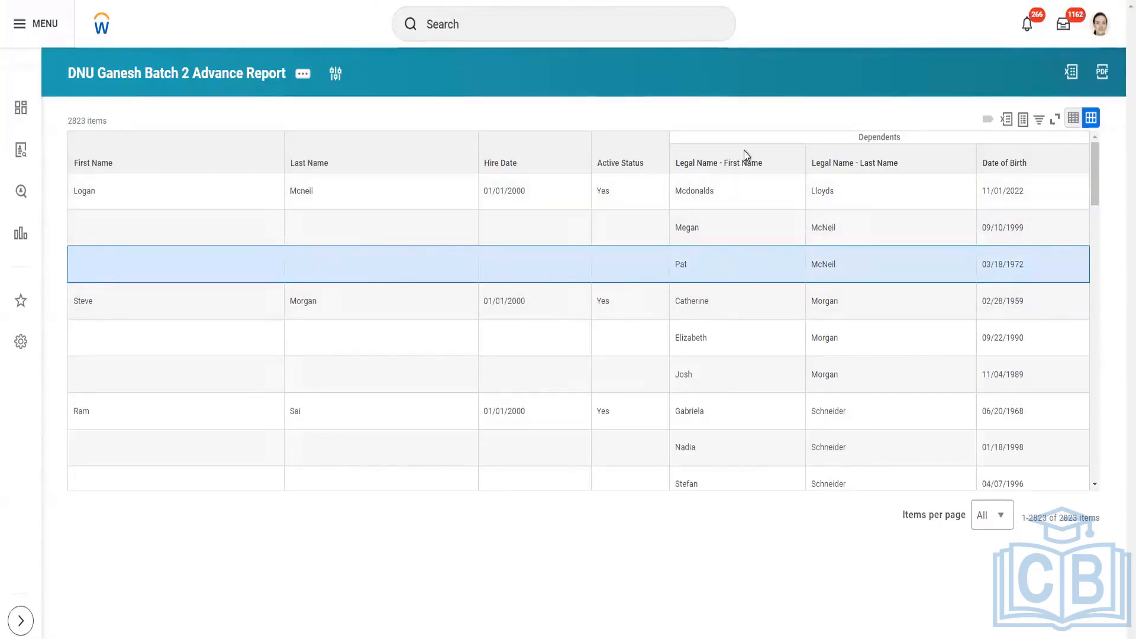
{"action": "left_click_drag", "start_coordinate": [856, 142], "coordinate": [910, 140]}
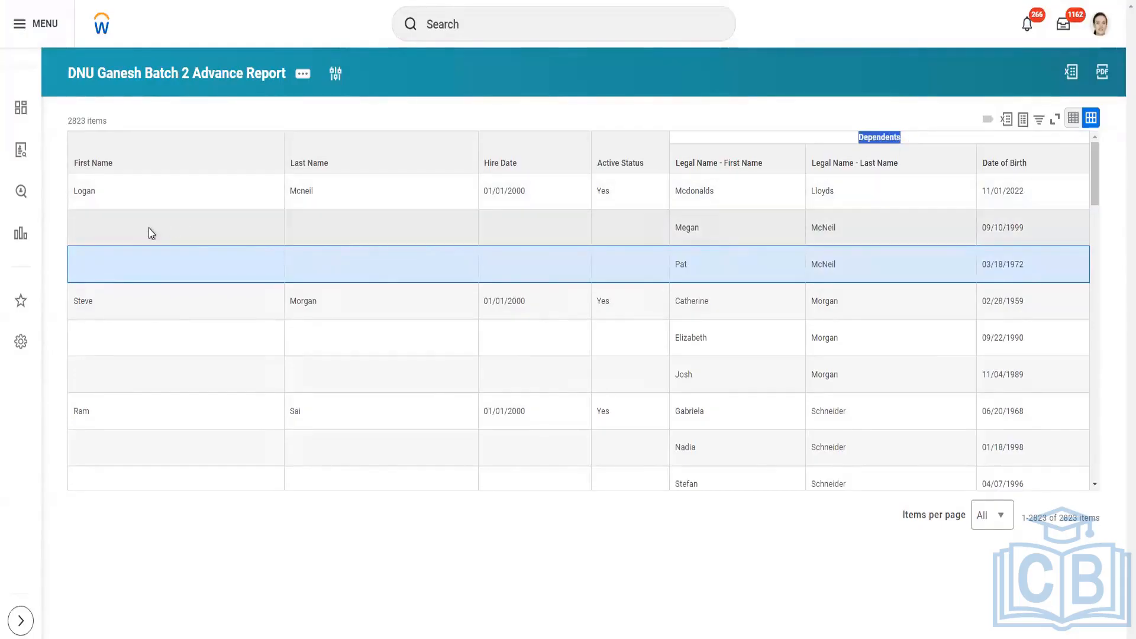
{"action": "left_click_drag", "start_coordinate": [150, 230], "coordinate": [513, 249]}
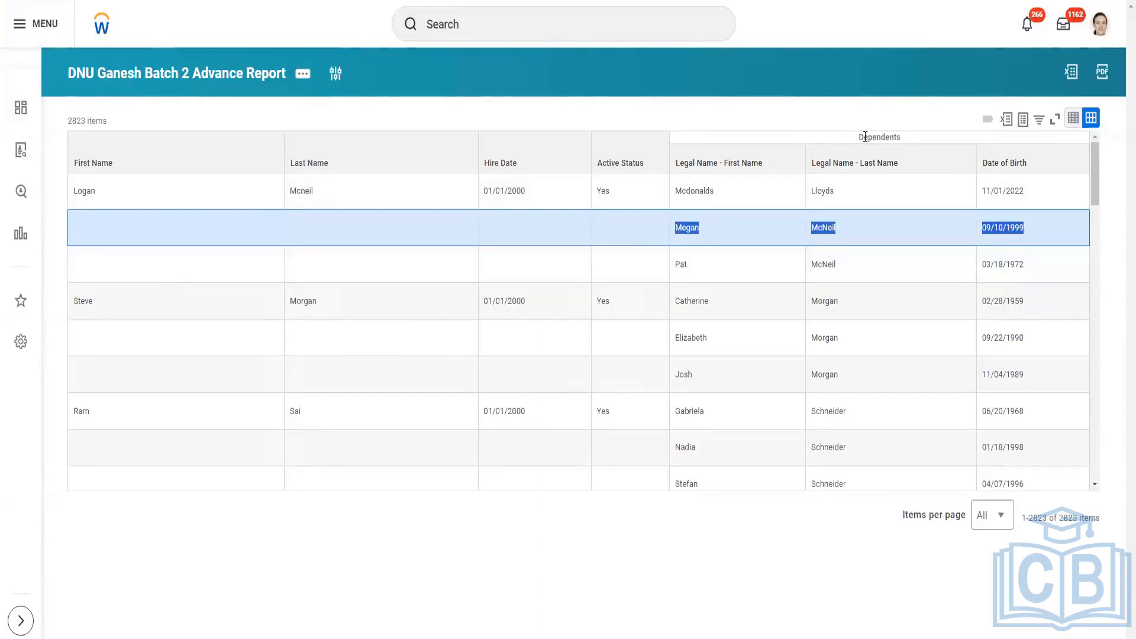
{"action": "left_click_drag", "start_coordinate": [859, 136], "coordinate": [903, 137]}
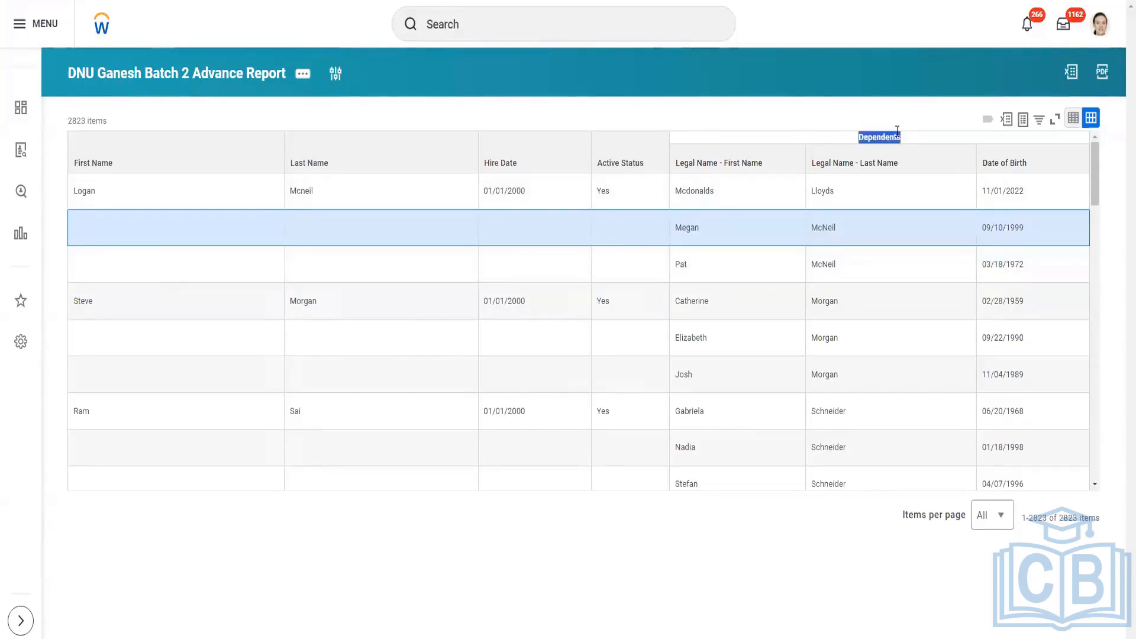
{"action": "left_click", "coordinate": [92, 201]}
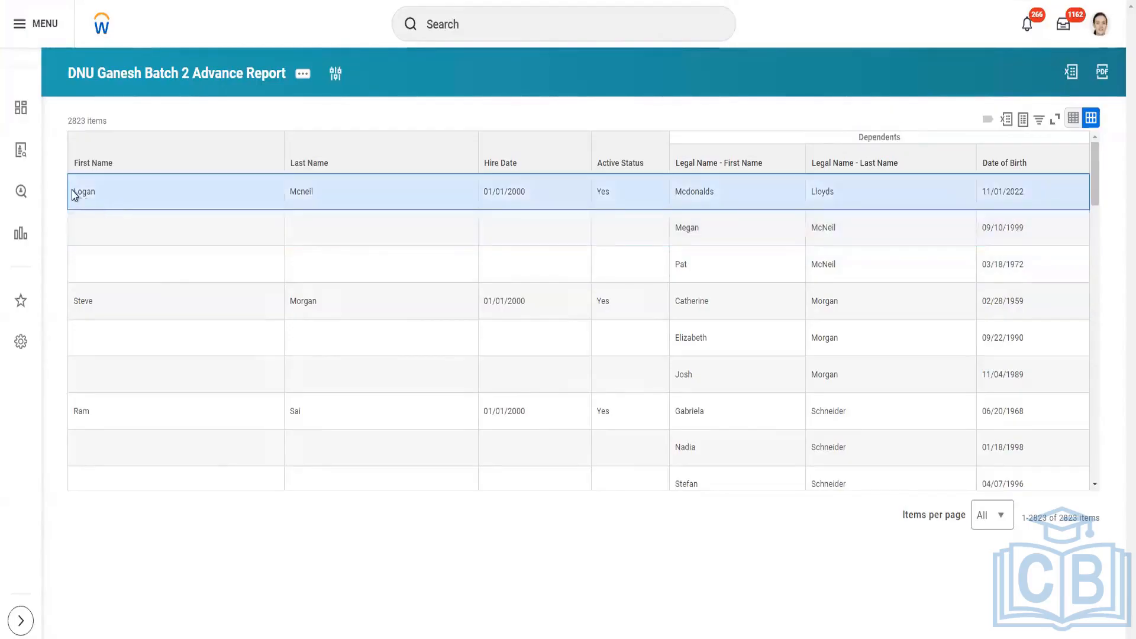
{"action": "left_click_drag", "start_coordinate": [74, 195], "coordinate": [618, 207]}
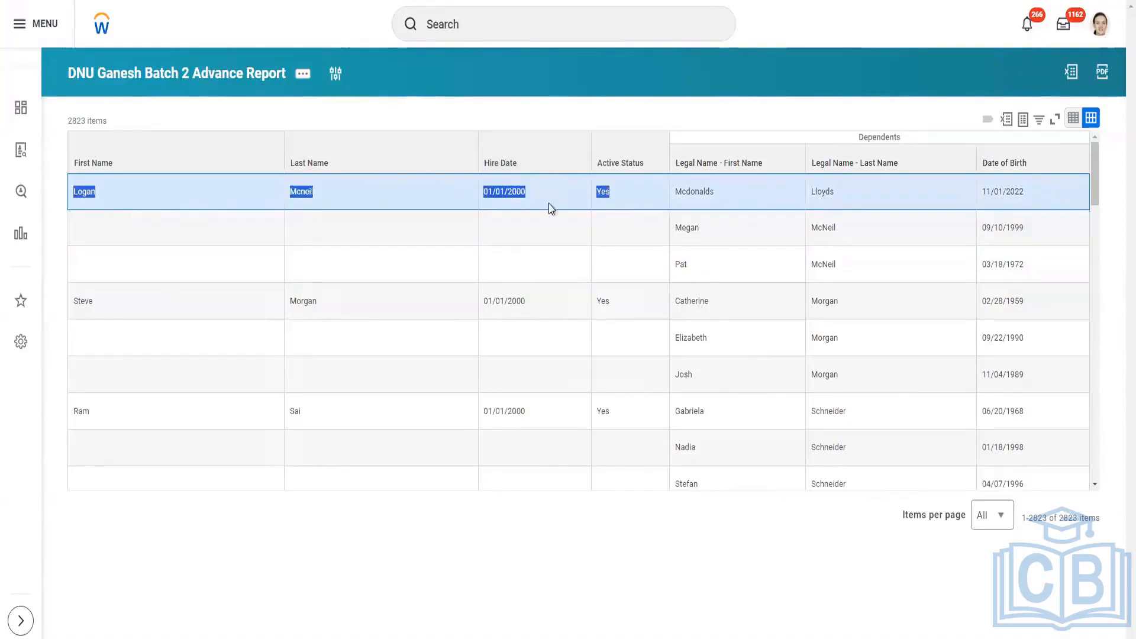
{"action": "left_click", "coordinate": [133, 226]}
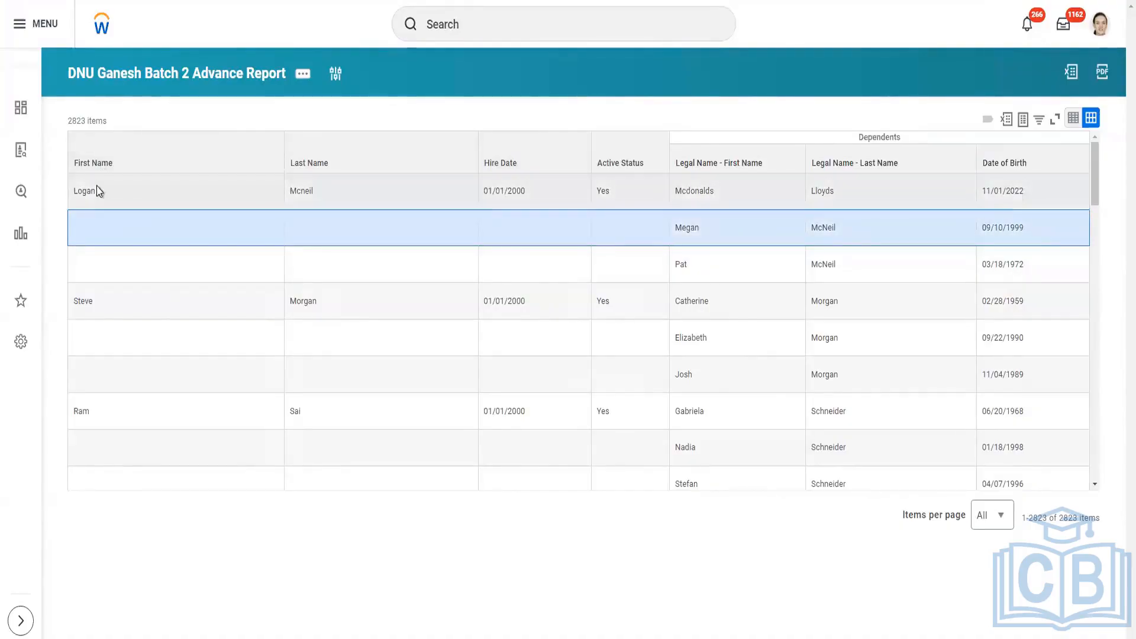
{"action": "left_click_drag", "start_coordinate": [71, 190], "coordinate": [590, 183]}
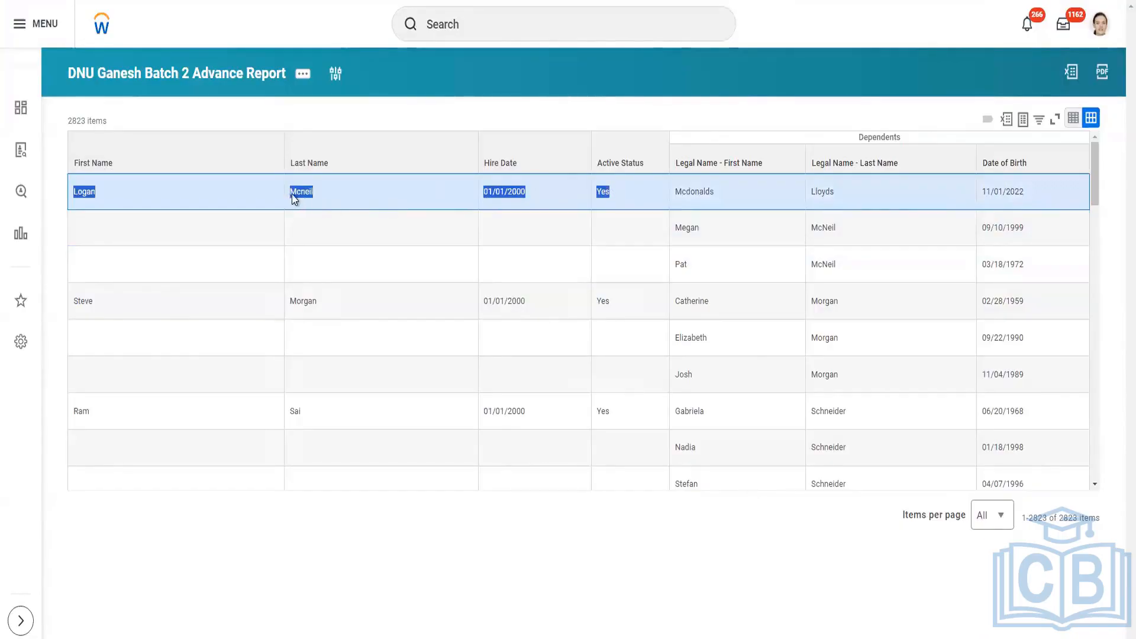
{"action": "left_click", "coordinate": [362, 194]}
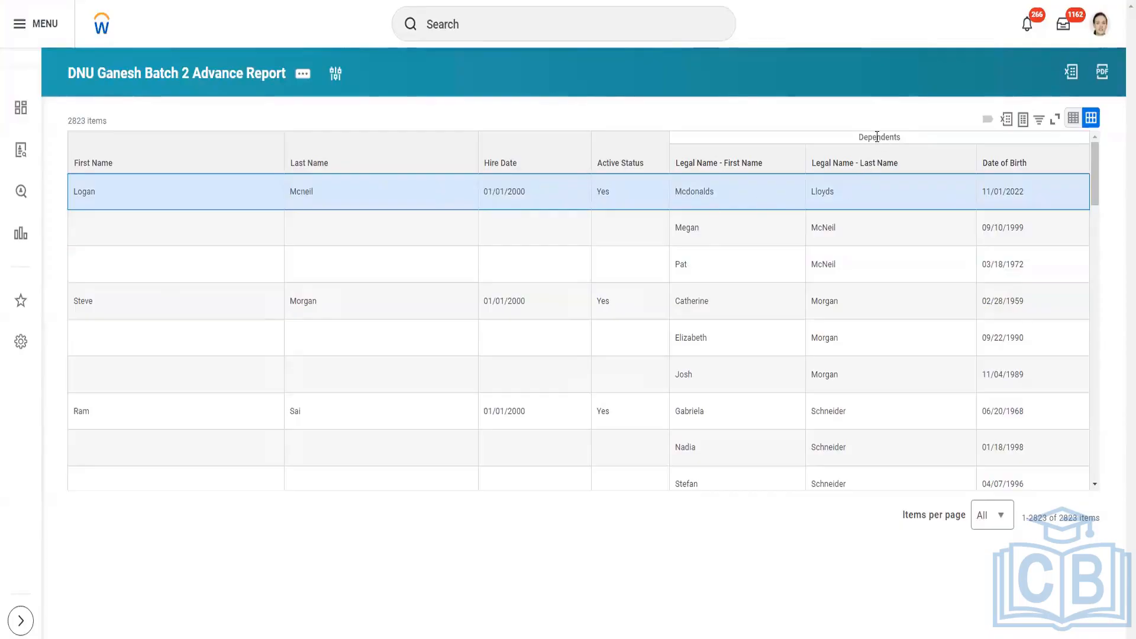
{"action": "left_click_drag", "start_coordinate": [673, 190], "coordinate": [688, 264]}
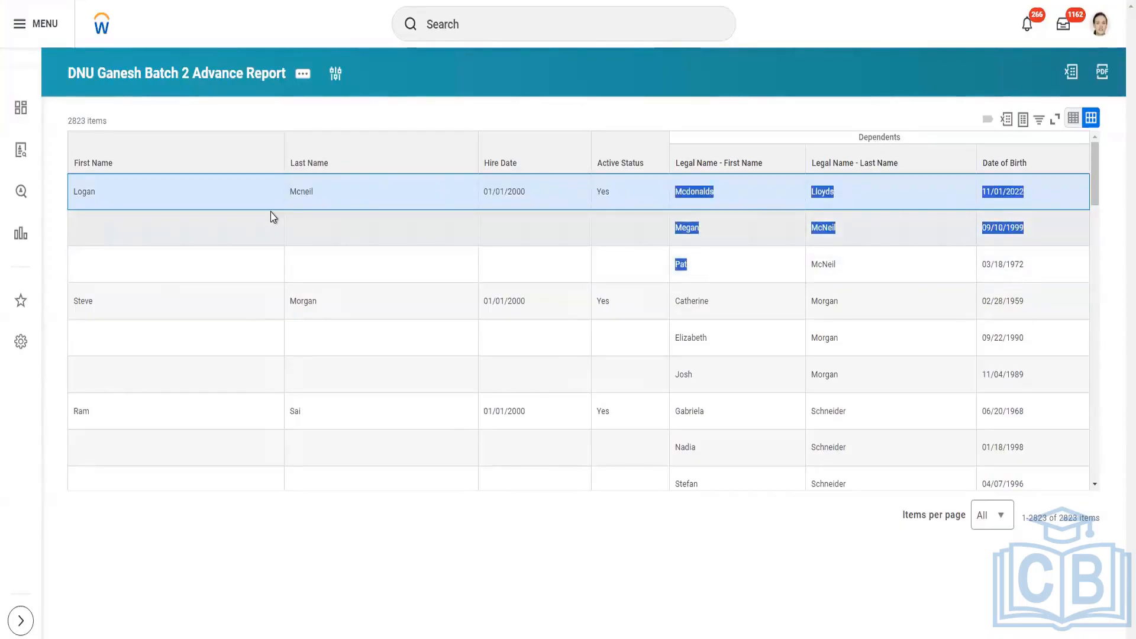
Step: Open the custom report definition for editing and review its data source filter and column list
{"action": "left_click", "coordinate": [303, 74]}
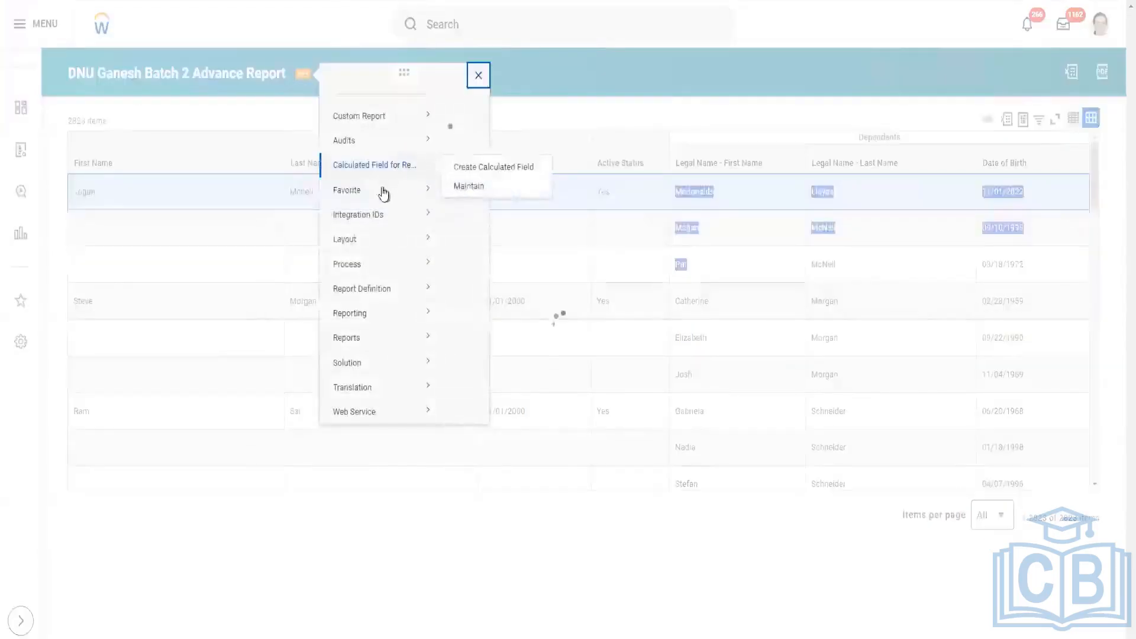
{"action": "mouse_move", "coordinate": [399, 126]}
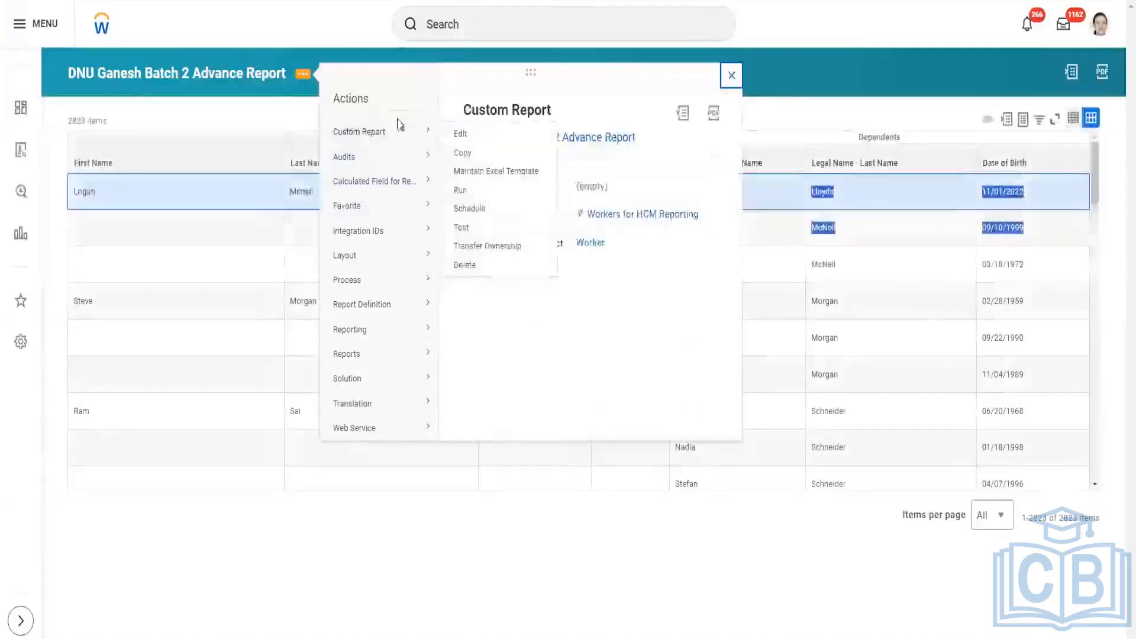
{"action": "left_click", "coordinate": [462, 136]}
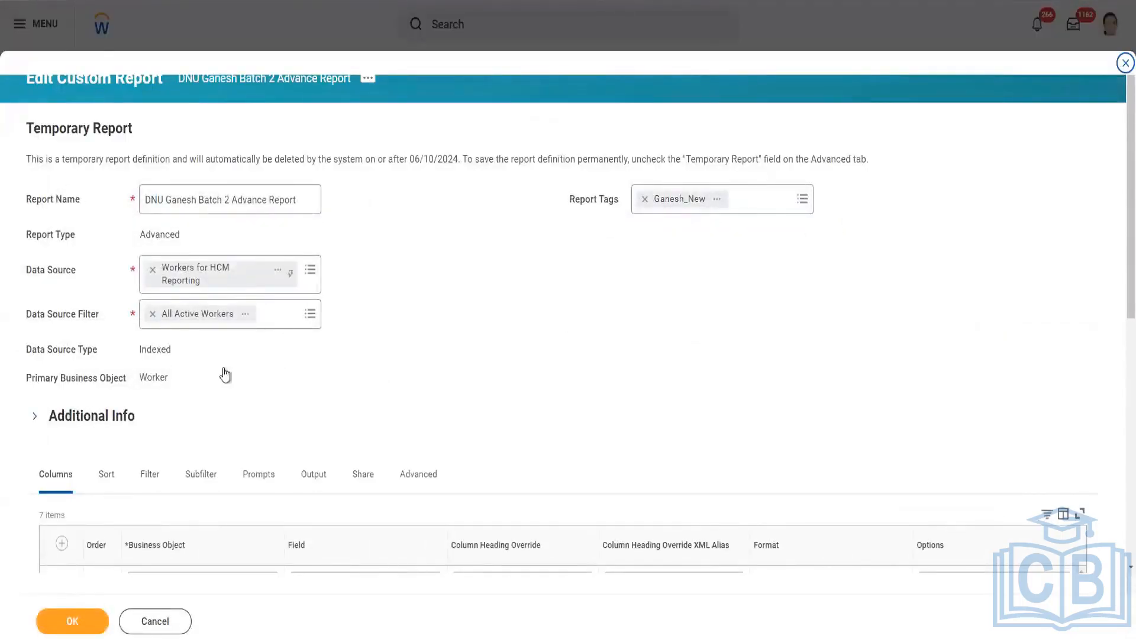
{"action": "scroll", "coordinate": [221, 376], "scroll_direction": "down", "scroll_amount": 6}
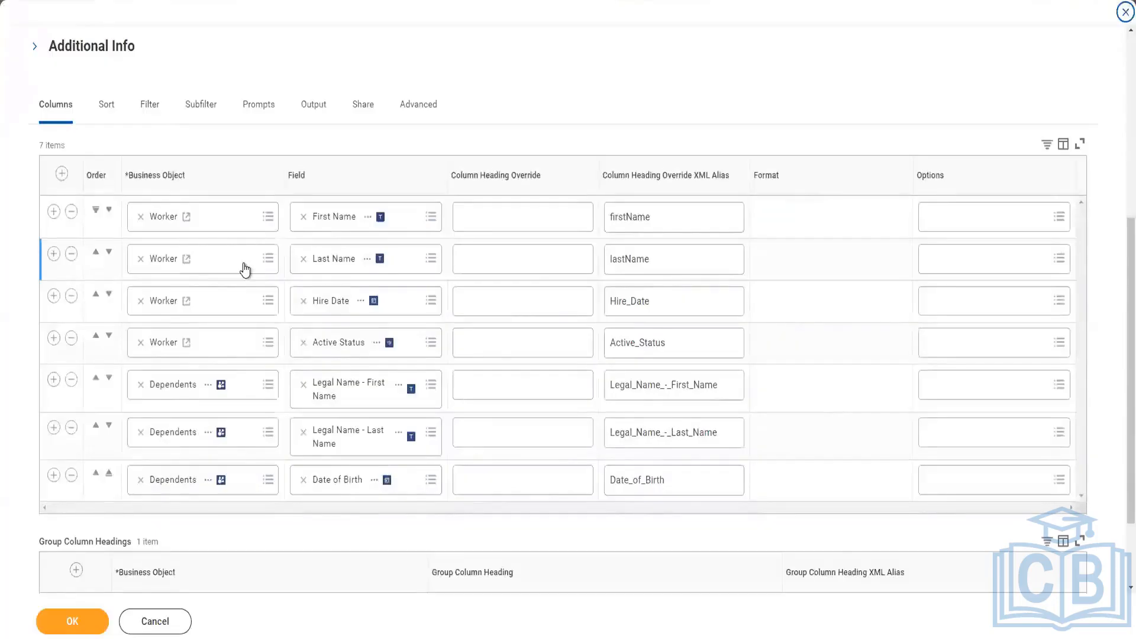
{"action": "scroll", "coordinate": [304, 104], "scroll_direction": "up", "scroll_amount": 2}
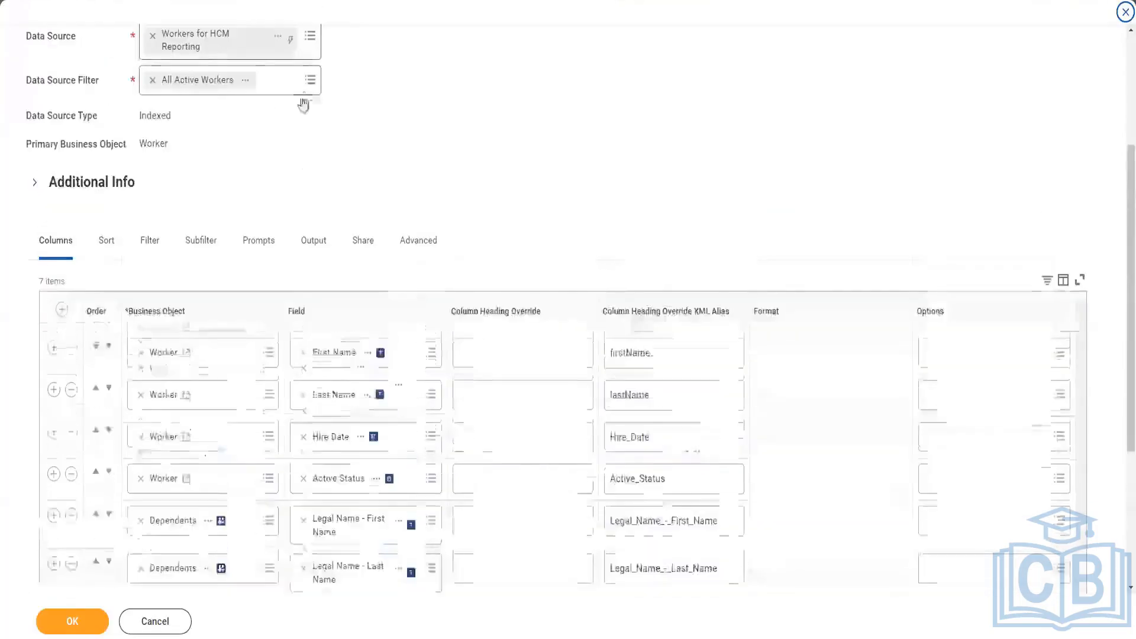
{"action": "scroll", "coordinate": [172, 202], "scroll_direction": "down", "scroll_amount": 1}
{"action": "scroll", "coordinate": [171, 201], "scroll_direction": "down", "scroll_amount": 1}
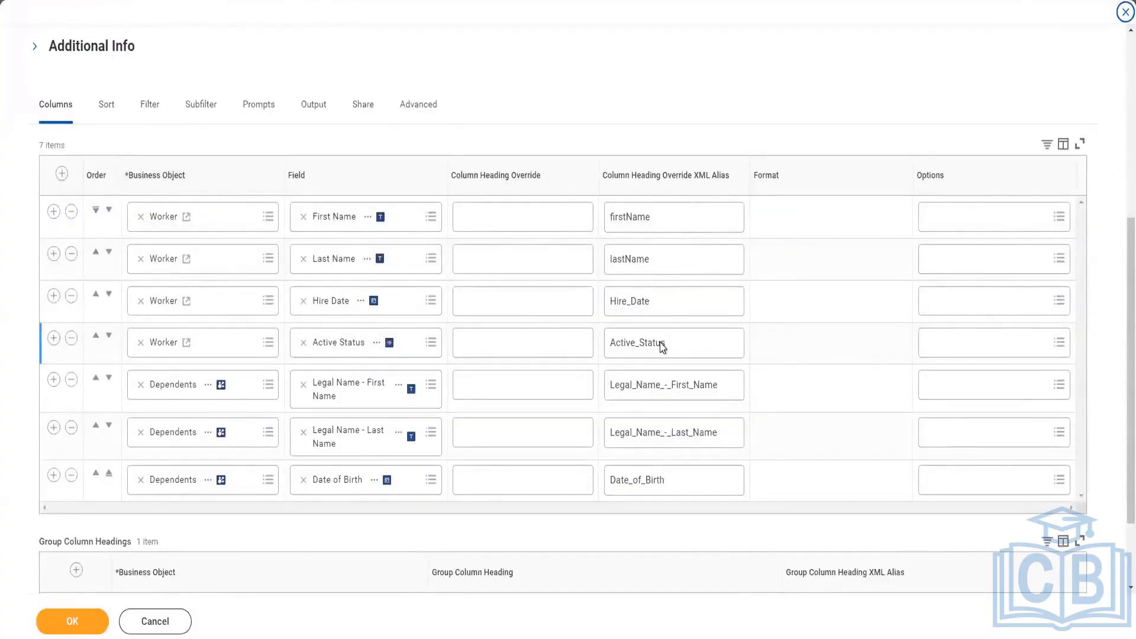
Step: Set the Active Status column's option to Show No When False
{"action": "left_click", "coordinate": [989, 342]}
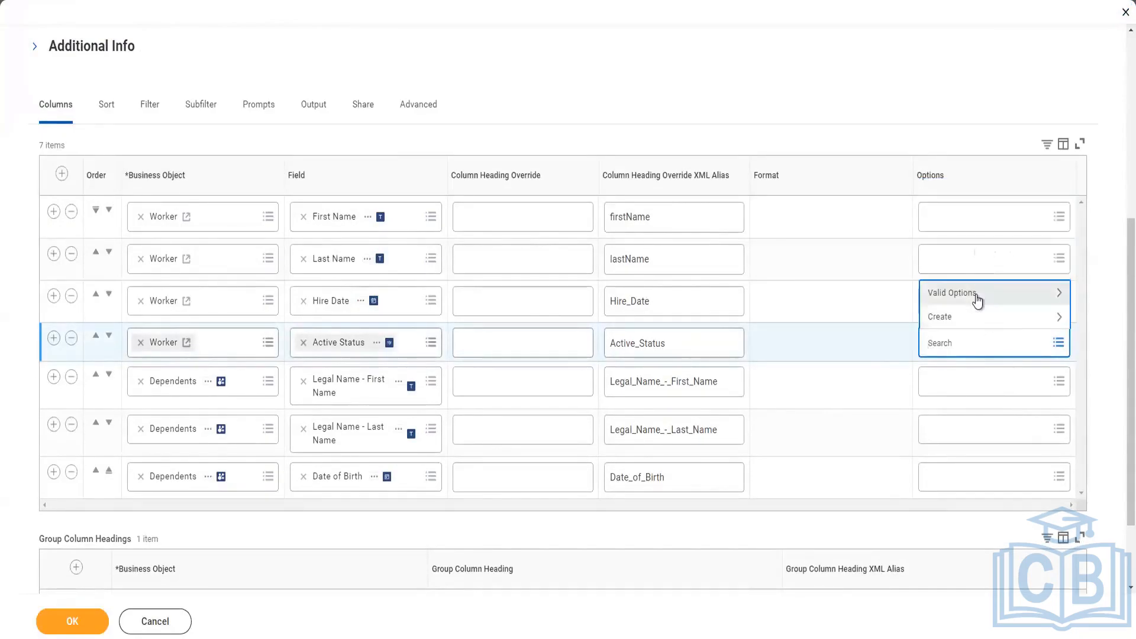
{"action": "left_click", "coordinate": [975, 296]}
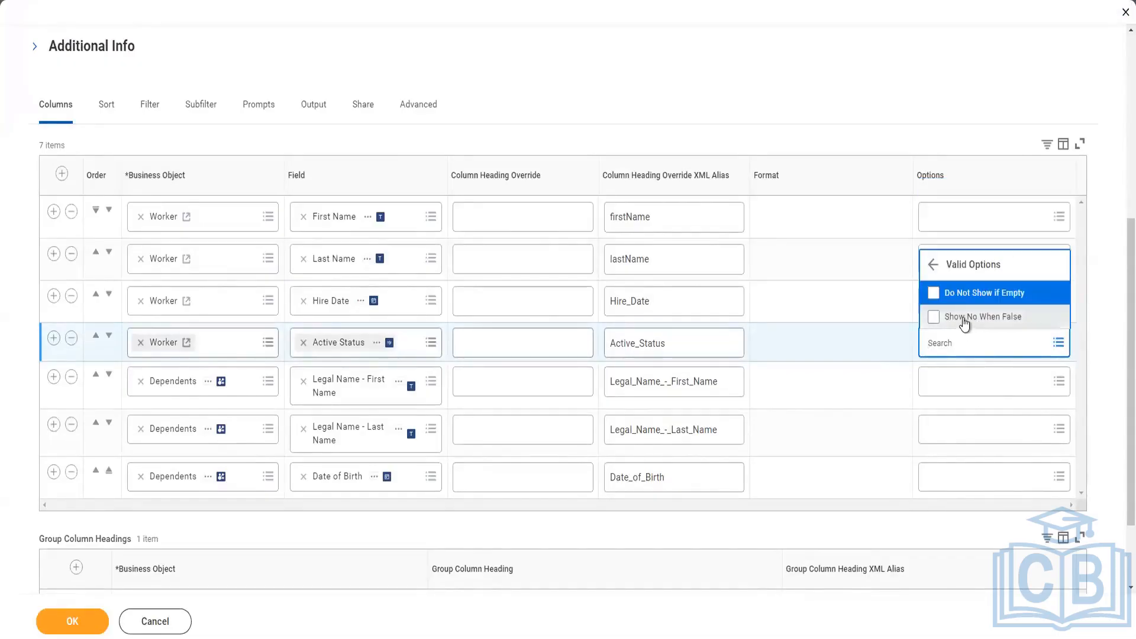
{"action": "left_click", "coordinate": [965, 323]}
{"action": "left_click", "coordinate": [961, 112]}
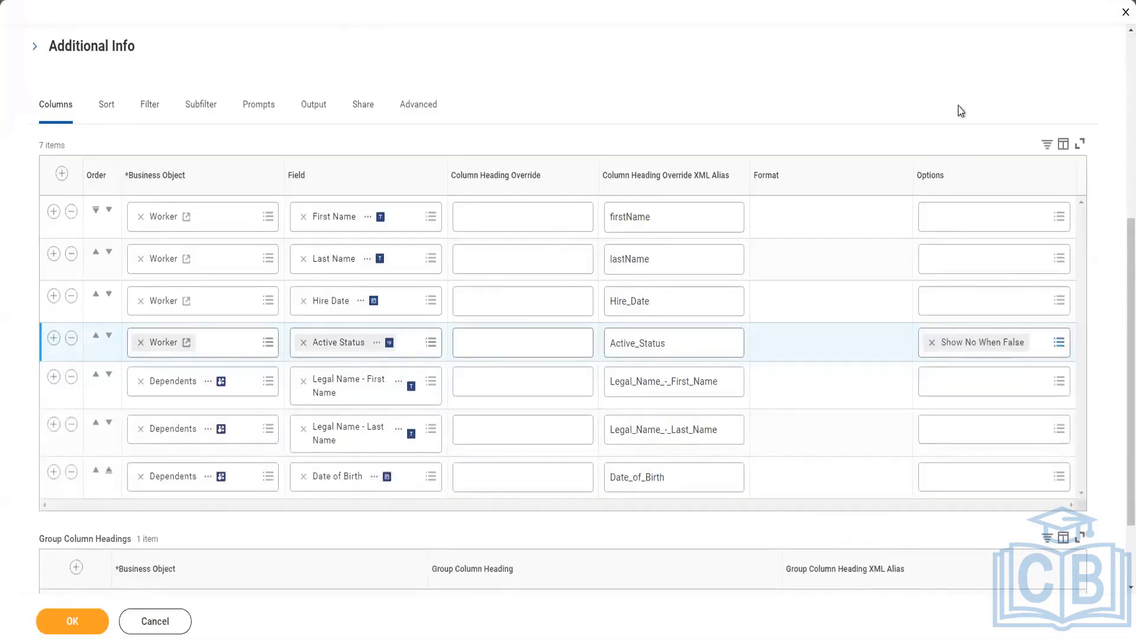
Step: Examine the Group Column Headings entry for Dependents against the Dependents rows in the column list
{"action": "scroll", "coordinate": [769, 184], "scroll_direction": "down", "scroll_amount": 2}
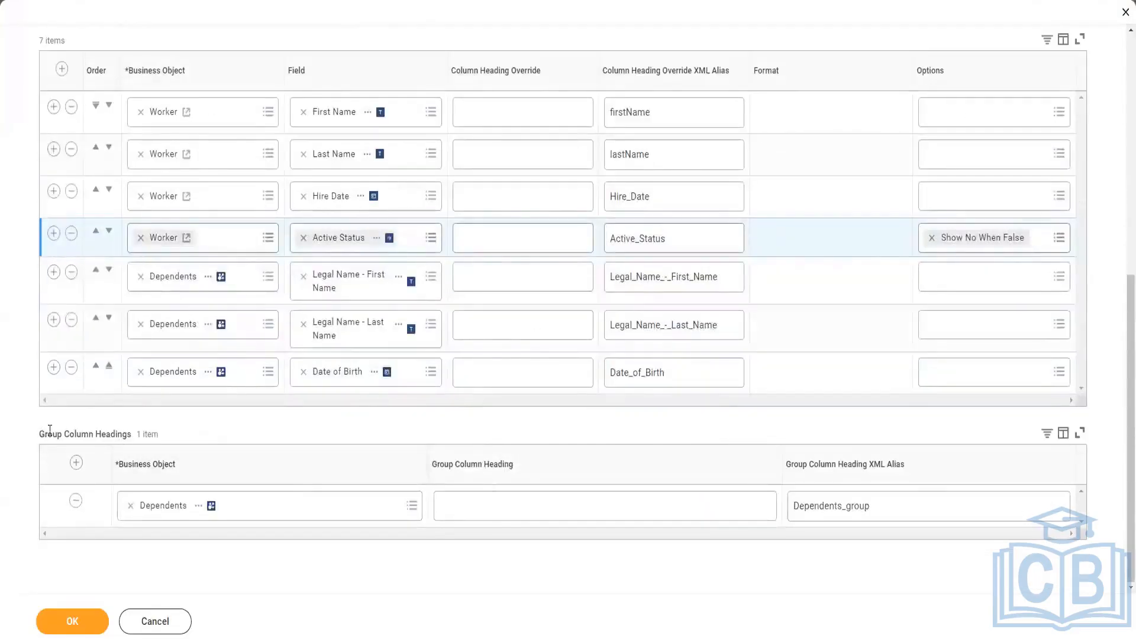
{"action": "left_click_drag", "start_coordinate": [50, 430], "coordinate": [136, 441]}
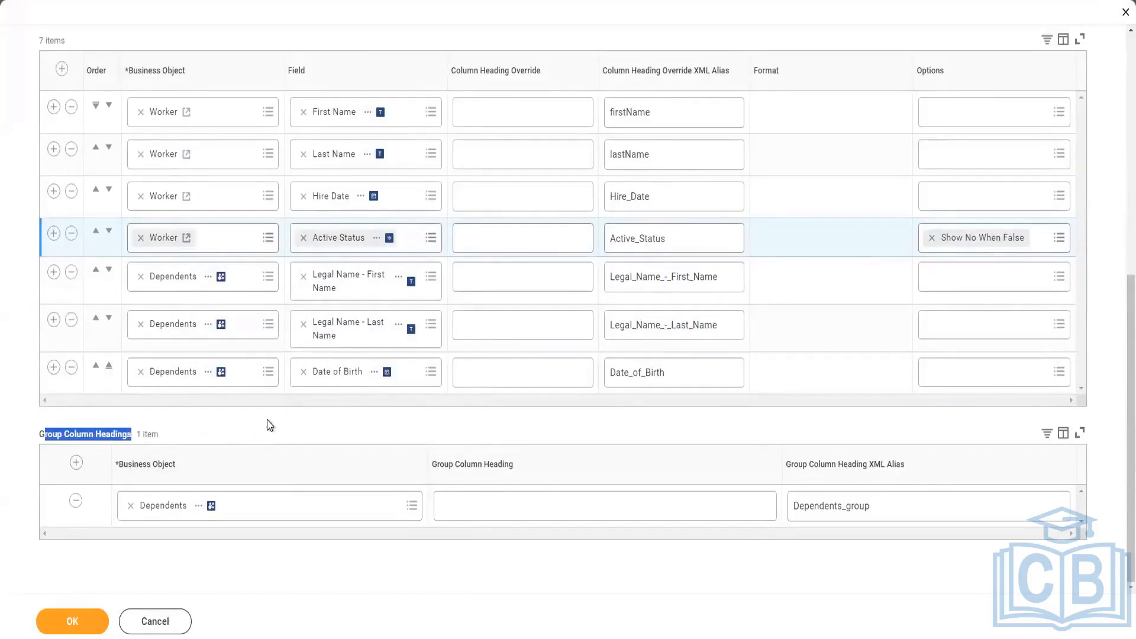
{"action": "scroll", "coordinate": [269, 423], "scroll_direction": "up", "scroll_amount": 1}
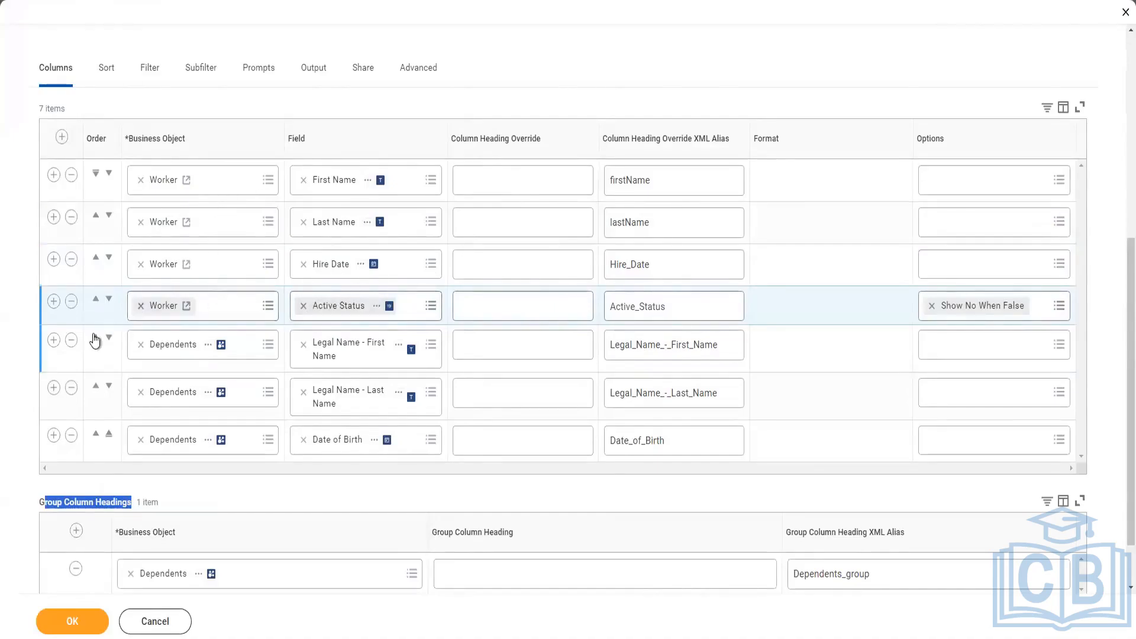
{"action": "scroll", "coordinate": [93, 337], "scroll_direction": "down", "scroll_amount": 1}
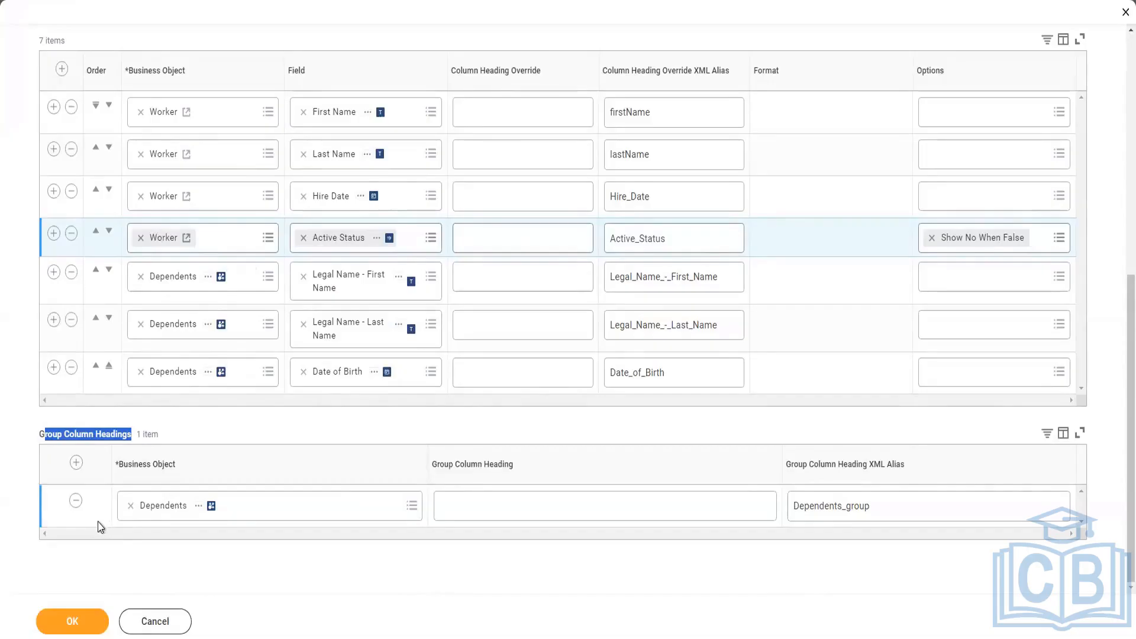
{"action": "left_click", "coordinate": [52, 435]}
{"action": "left_click_drag", "start_coordinate": [45, 436], "coordinate": [142, 436]}
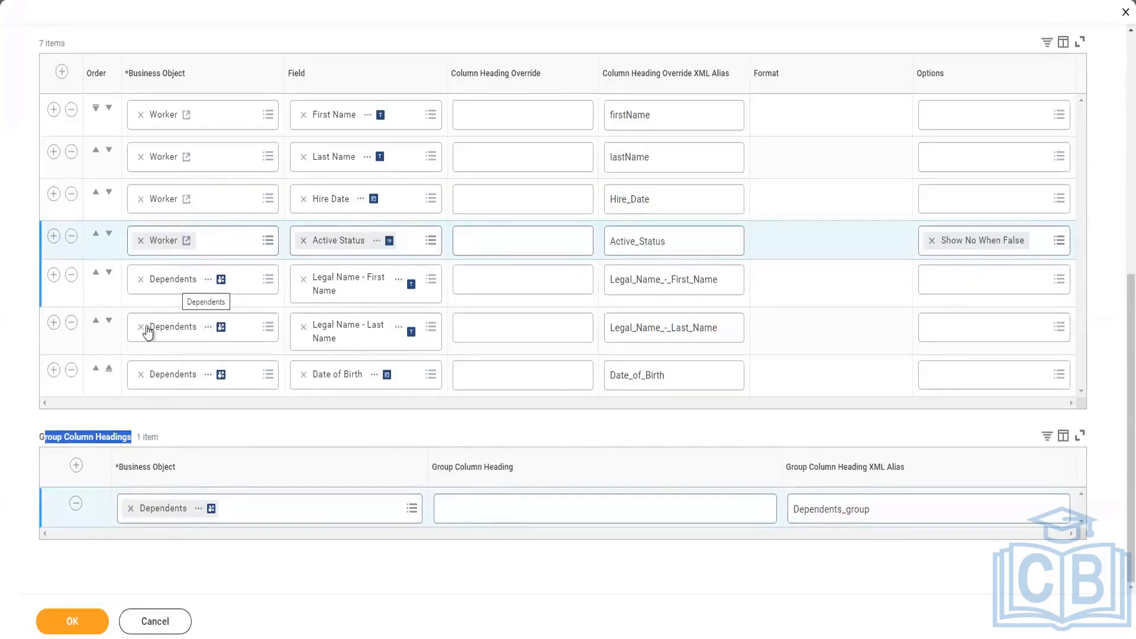
{"action": "left_click", "coordinate": [54, 371]}
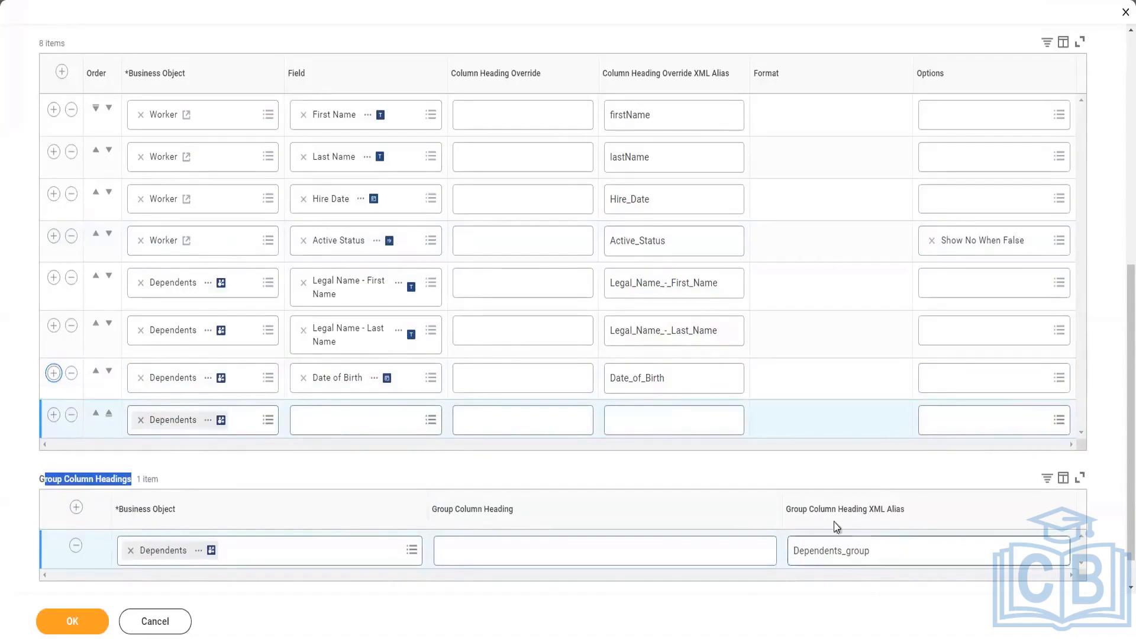
{"action": "left_click_drag", "start_coordinate": [868, 551], "coordinate": [782, 559]}
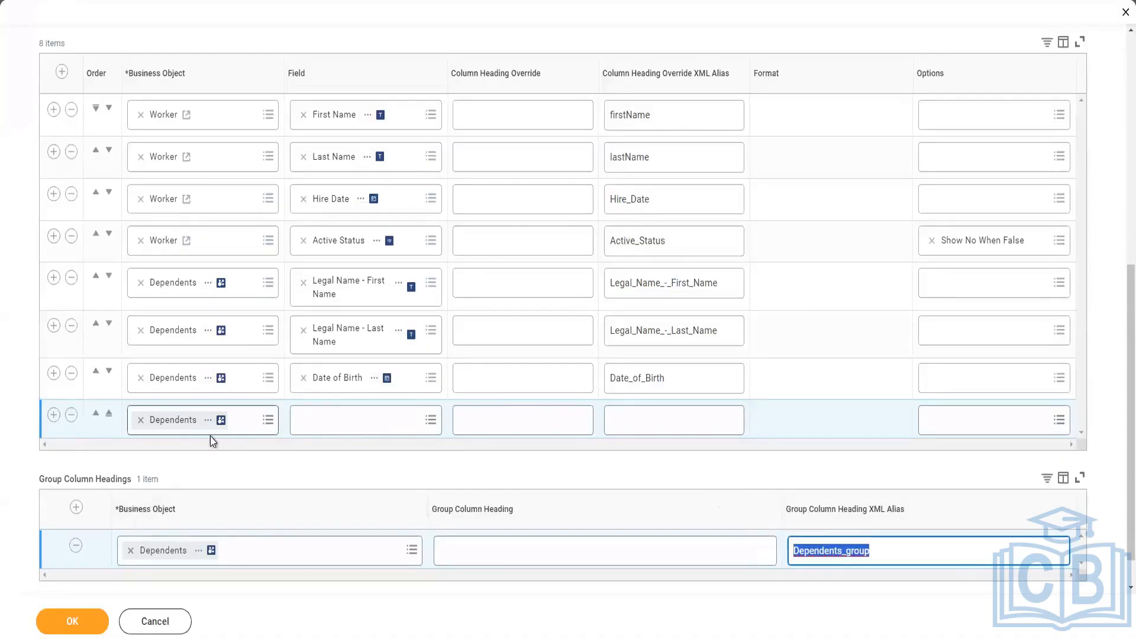
{"action": "left_click", "coordinate": [71, 417]}
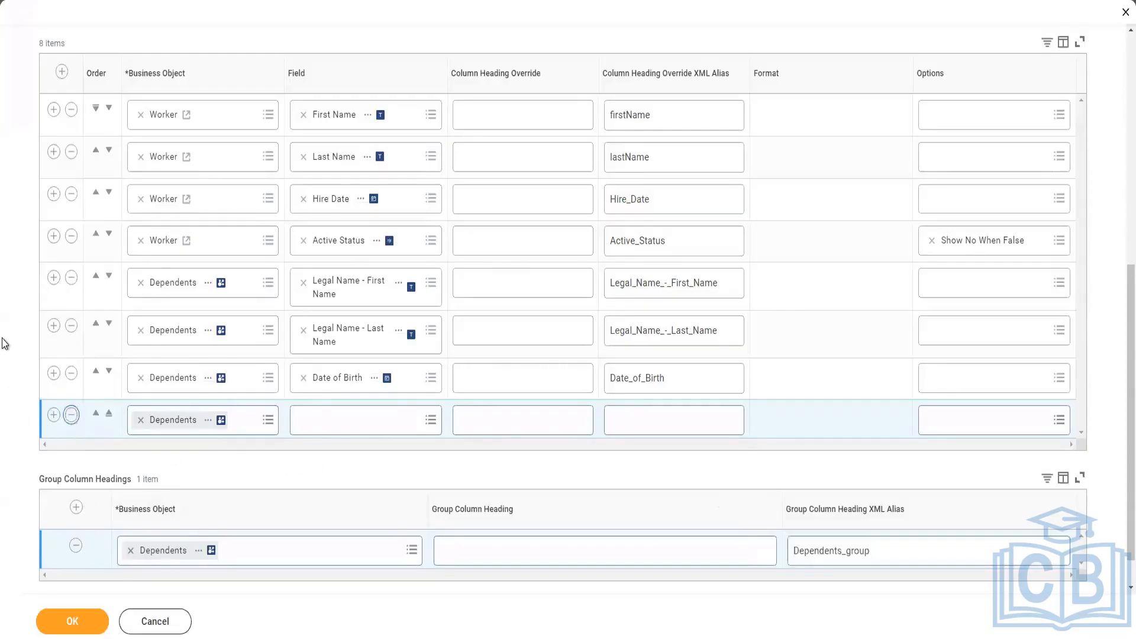
Step: Open the report definition's sort settings and review the Sort and Group, totaling and Sub Level Sort options
{"action": "scroll", "coordinate": [5, 344], "scroll_direction": "up", "scroll_amount": 3}
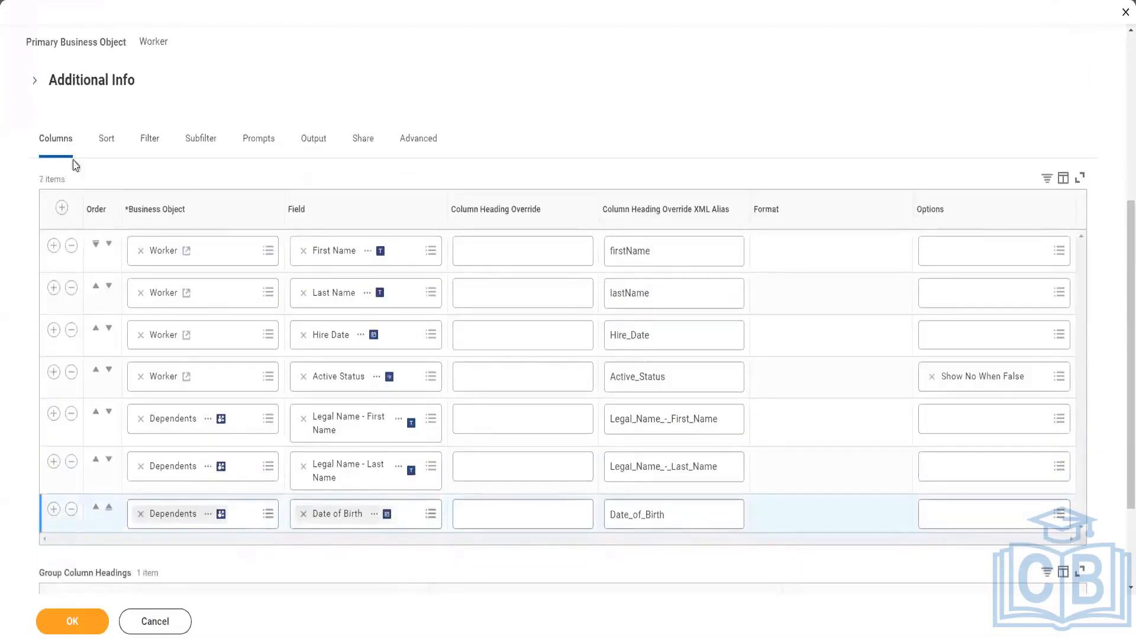
{"action": "scroll", "coordinate": [89, 220], "scroll_direction": "up", "scroll_amount": 1}
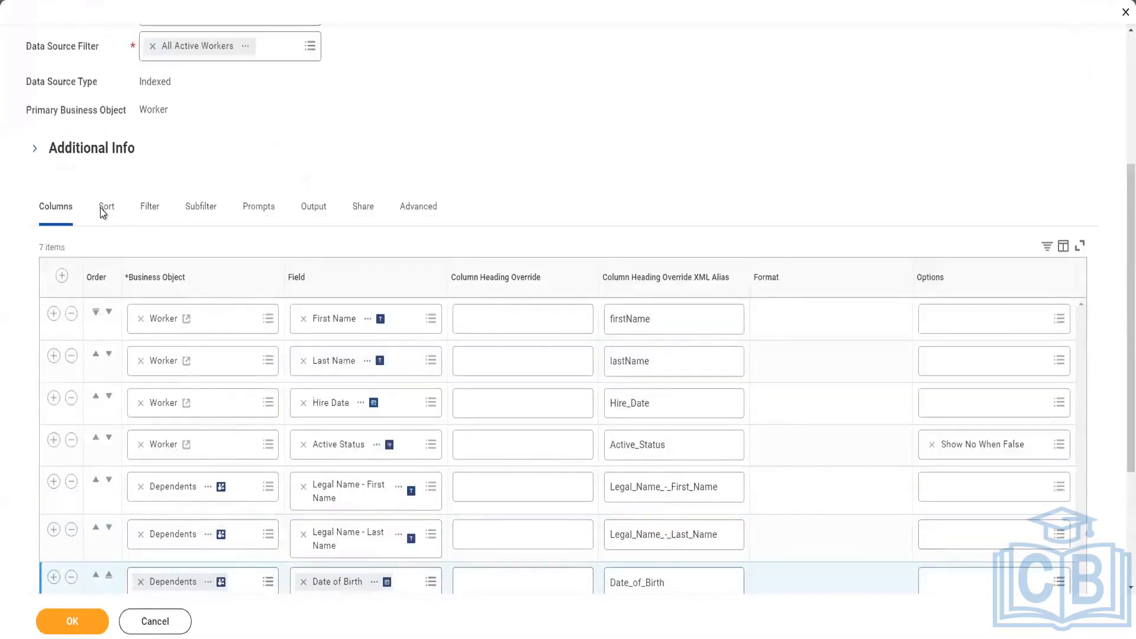
{"action": "left_click", "coordinate": [106, 214]}
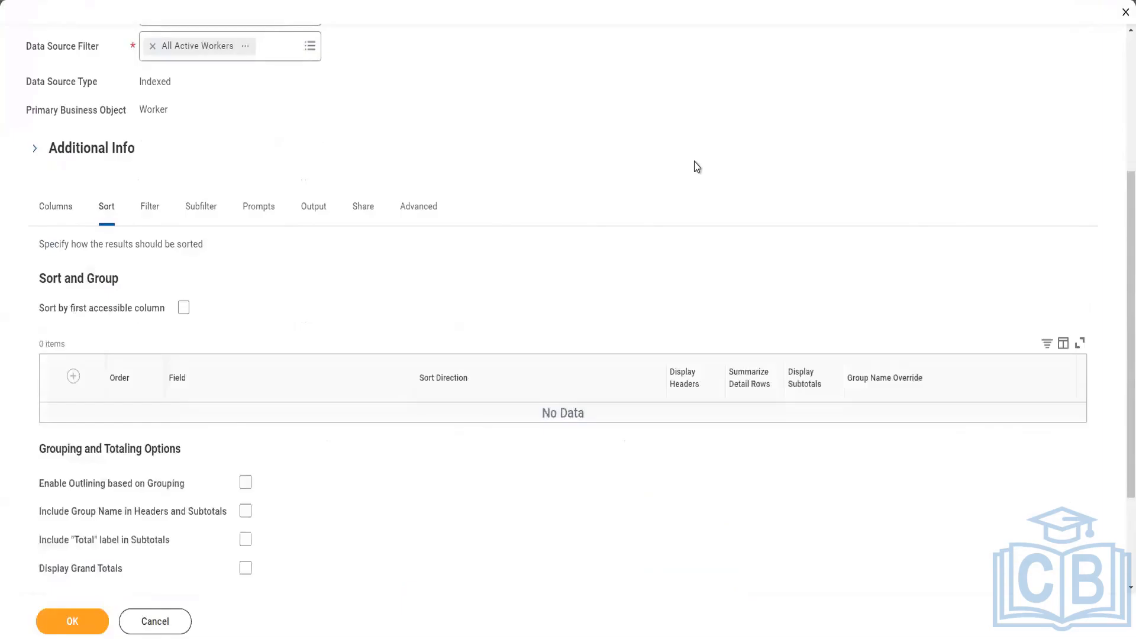
{"action": "scroll", "coordinate": [698, 175], "scroll_direction": "down", "scroll_amount": 1}
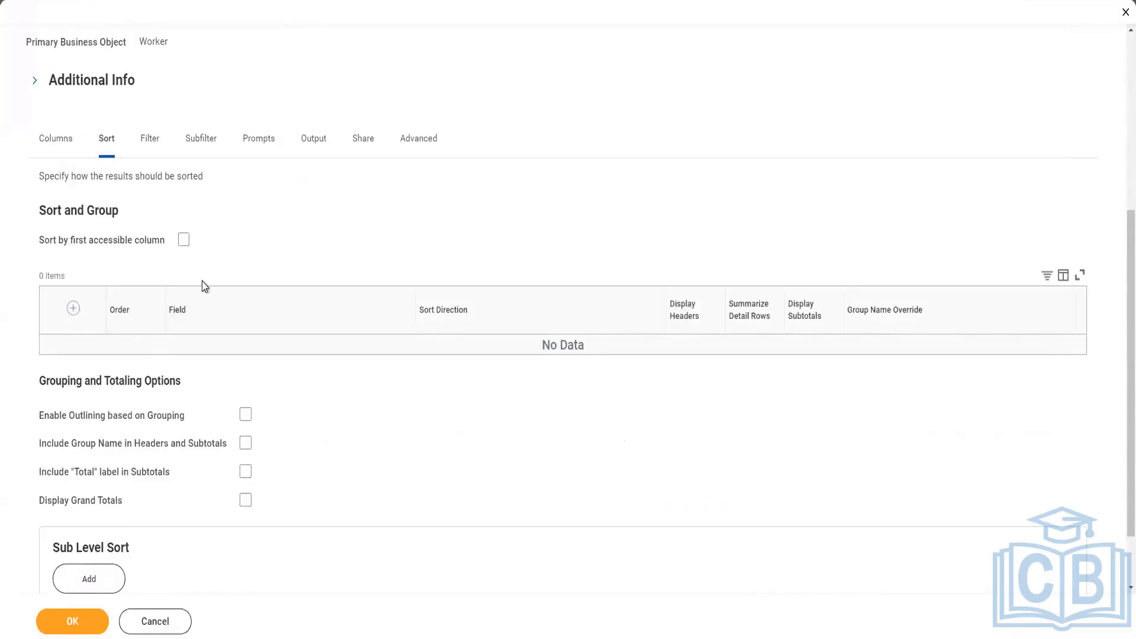
{"action": "scroll", "coordinate": [202, 282], "scroll_direction": "down", "scroll_amount": 2}
{"action": "scroll", "coordinate": [203, 286], "scroll_direction": "up", "scroll_amount": 3}
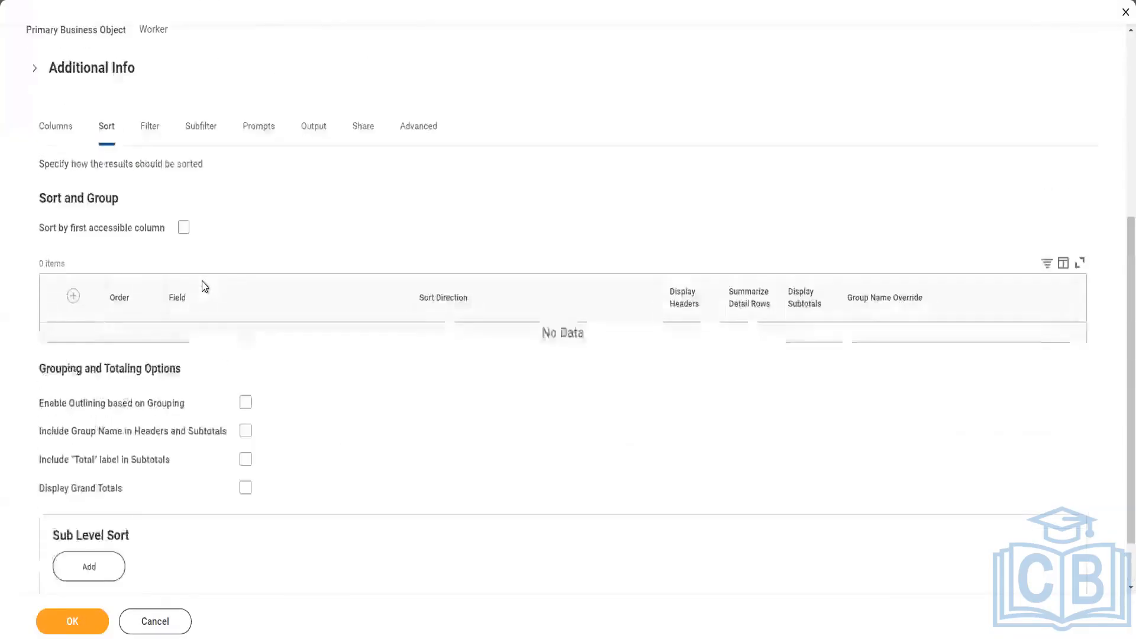
{"action": "scroll", "coordinate": [22, 272], "scroll_direction": "down", "scroll_amount": 2}
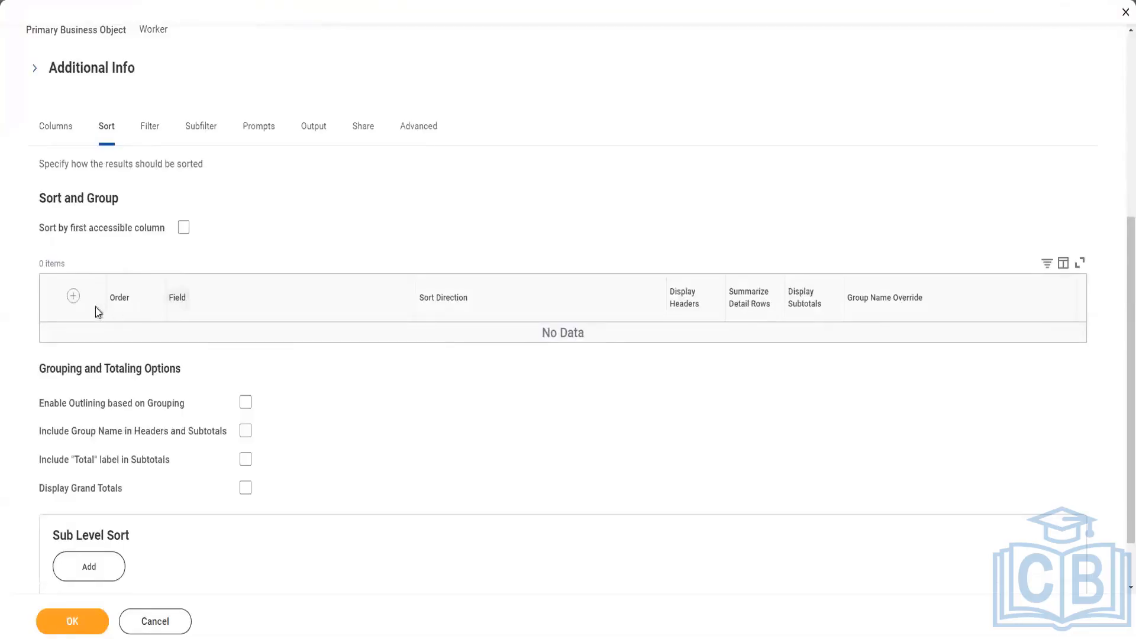
Step: Add a sort row on the Employee ID field with the sort direction Alphabetical - Ascending
{"action": "left_click", "coordinate": [73, 296]}
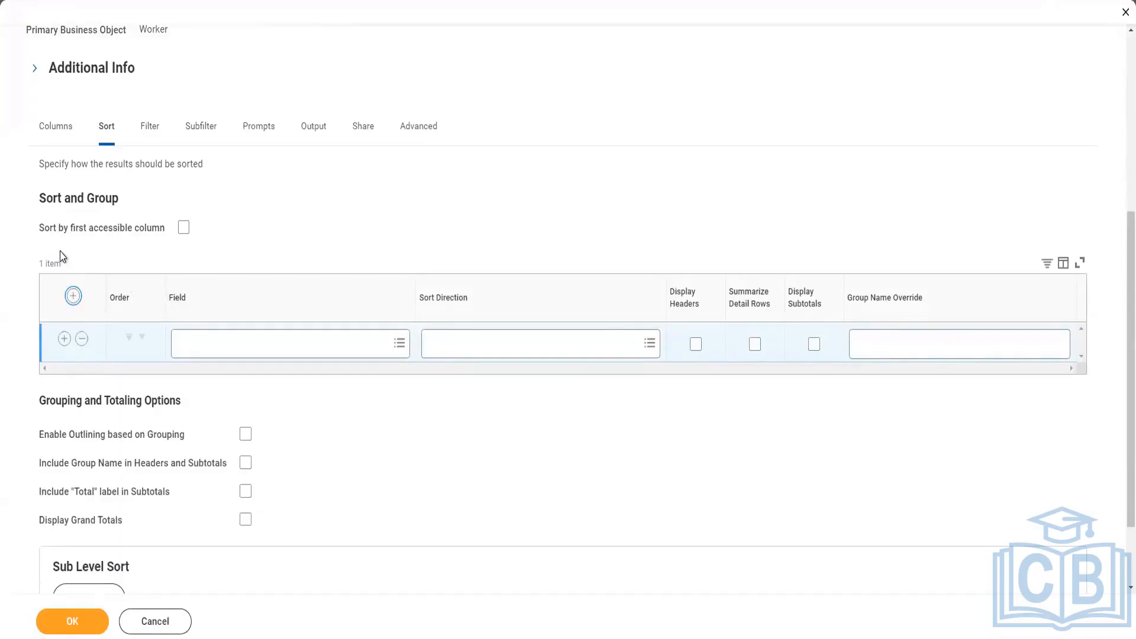
{"action": "left_click", "coordinate": [232, 349]}
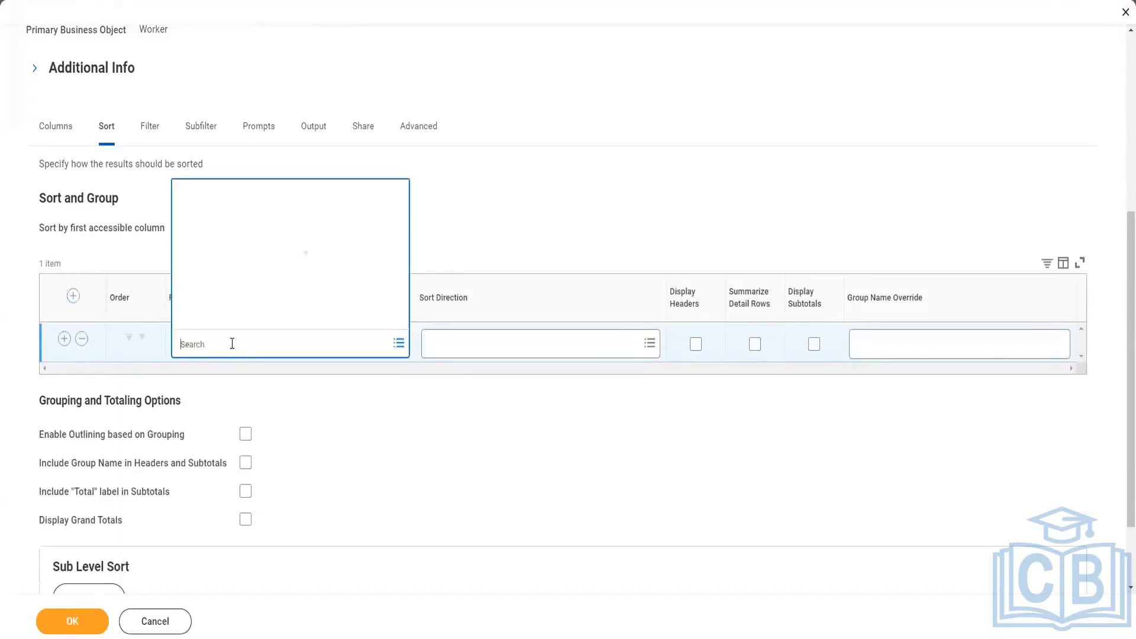
{"action": "type", "text": "employe"}
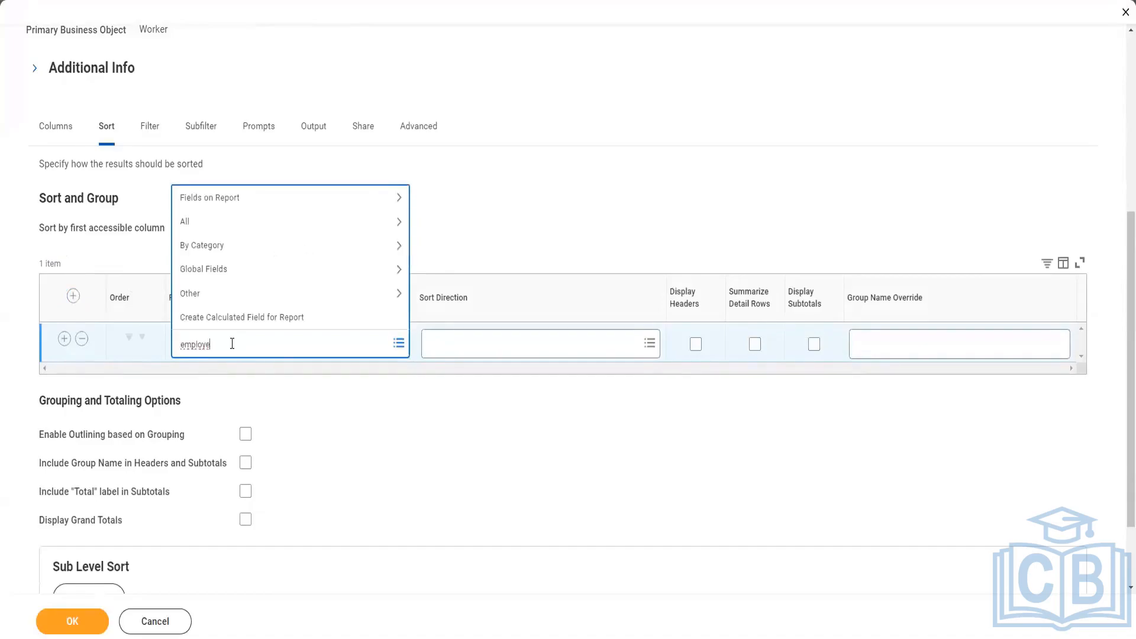
{"action": "type", "text": "e id"}
{"action": "key", "text": "Return"}
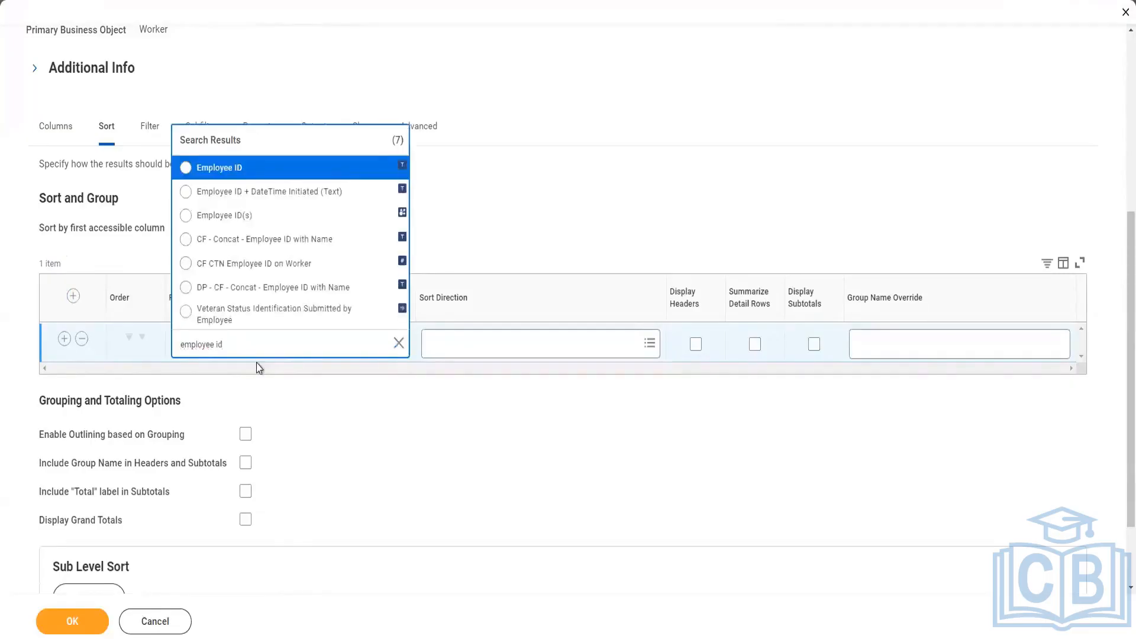
{"action": "left_click", "coordinate": [326, 172]}
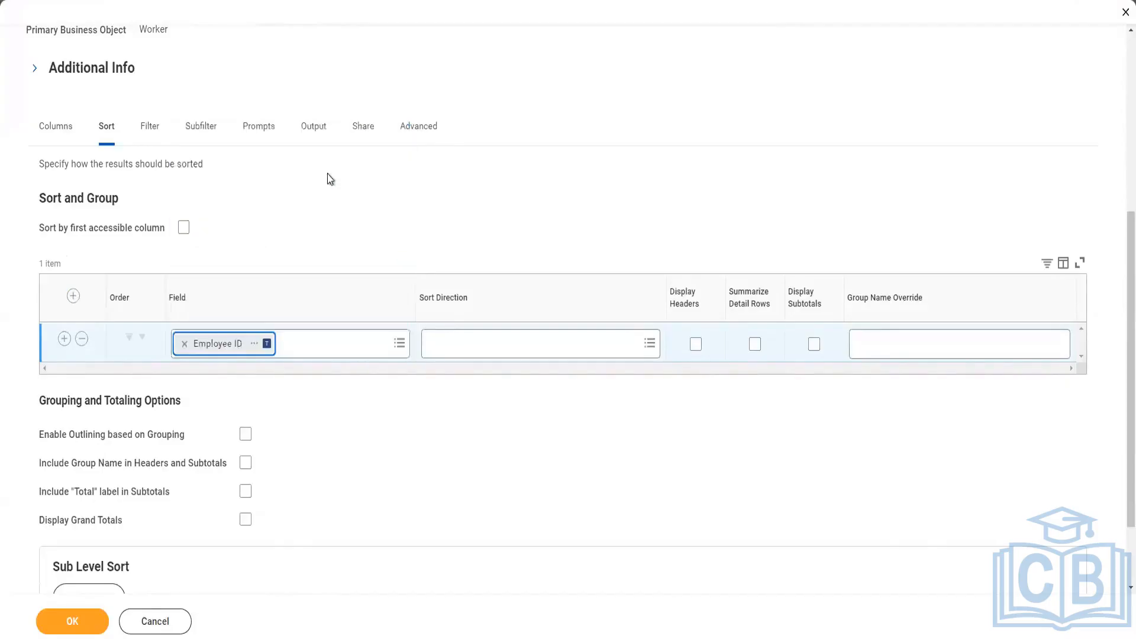
{"action": "left_click", "coordinate": [495, 344]}
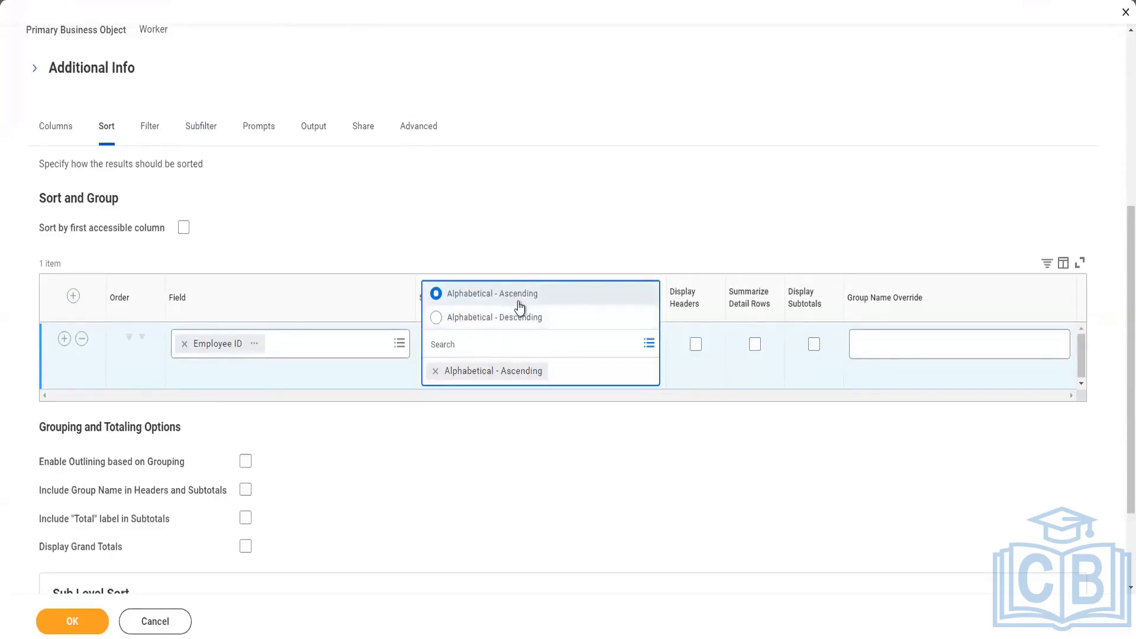
{"action": "left_click", "coordinate": [517, 437]}
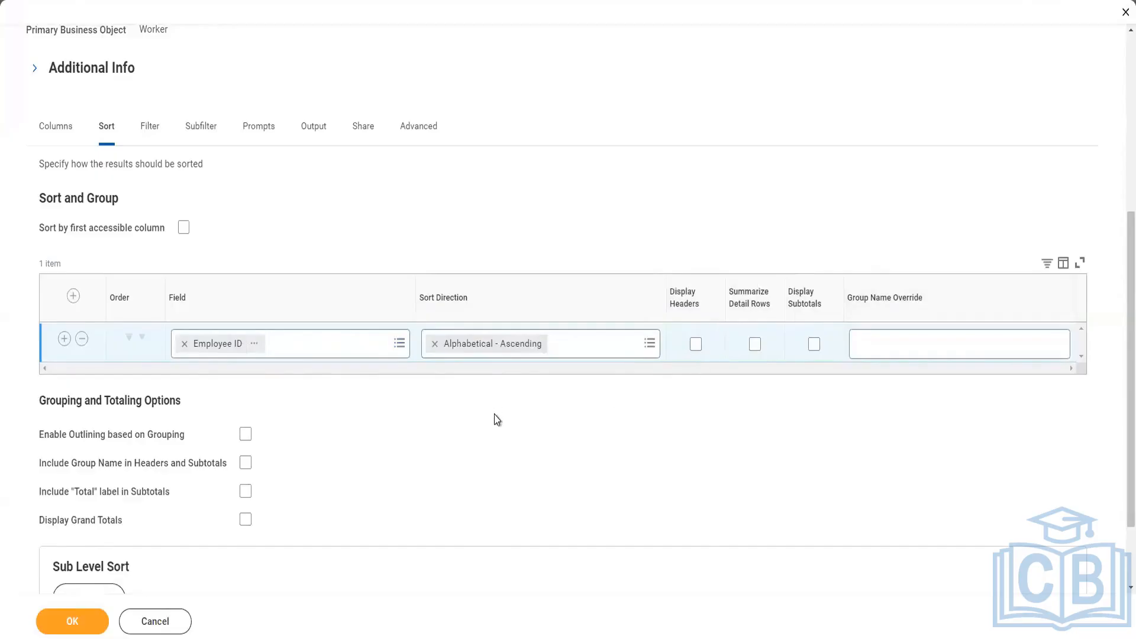
Step: Add a Sub Level Sort criterion with Dependents as its business object
{"action": "scroll", "coordinate": [496, 417], "scroll_direction": "down", "scroll_amount": 1}
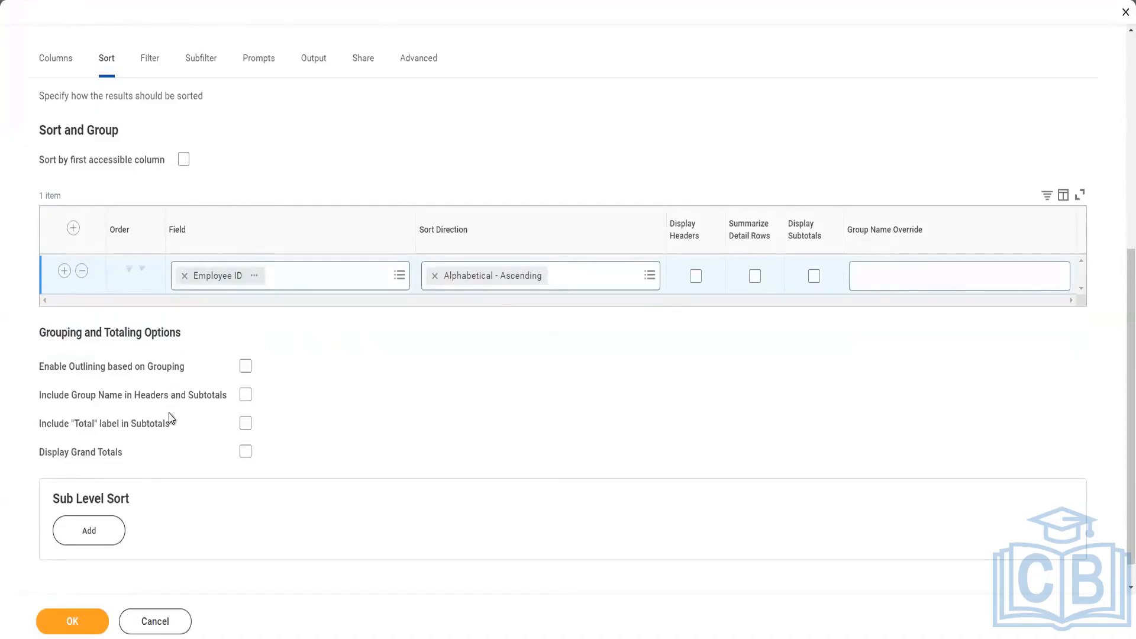
{"action": "scroll", "coordinate": [98, 521], "scroll_direction": "down", "scroll_amount": 1}
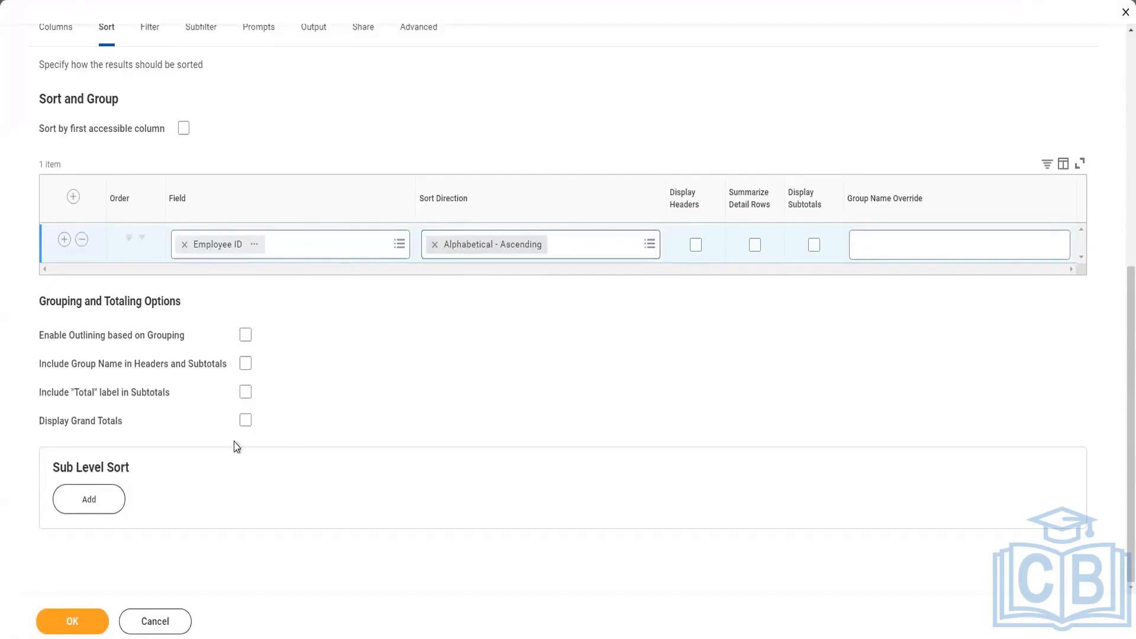
{"action": "scroll", "coordinate": [84, 540], "scroll_direction": "up", "scroll_amount": 1}
{"action": "scroll", "coordinate": [84, 540], "scroll_direction": "down", "scroll_amount": 1}
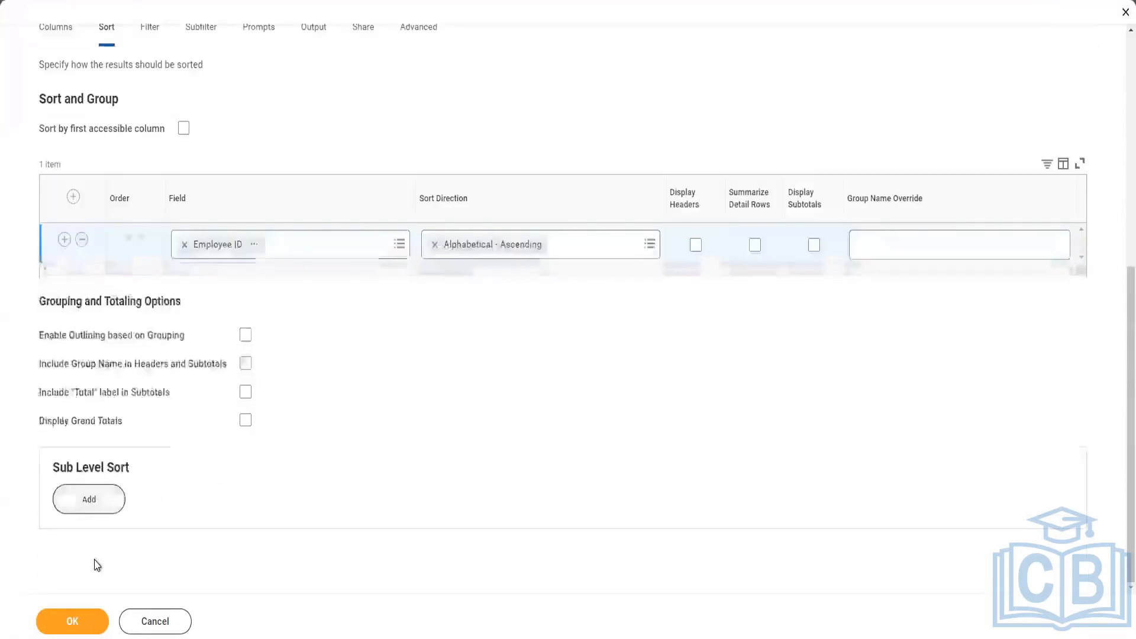
{"action": "left_click", "coordinate": [89, 499]}
{"action": "scroll", "coordinate": [414, 349], "scroll_direction": "down", "scroll_amount": 3}
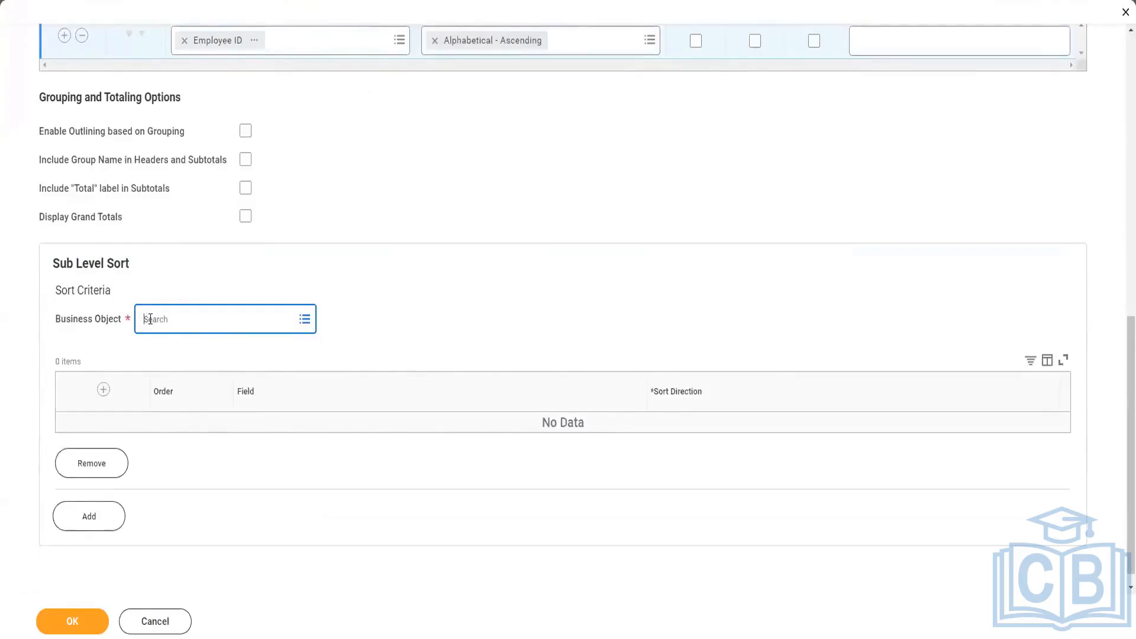
{"action": "type", "text": "Depende"}
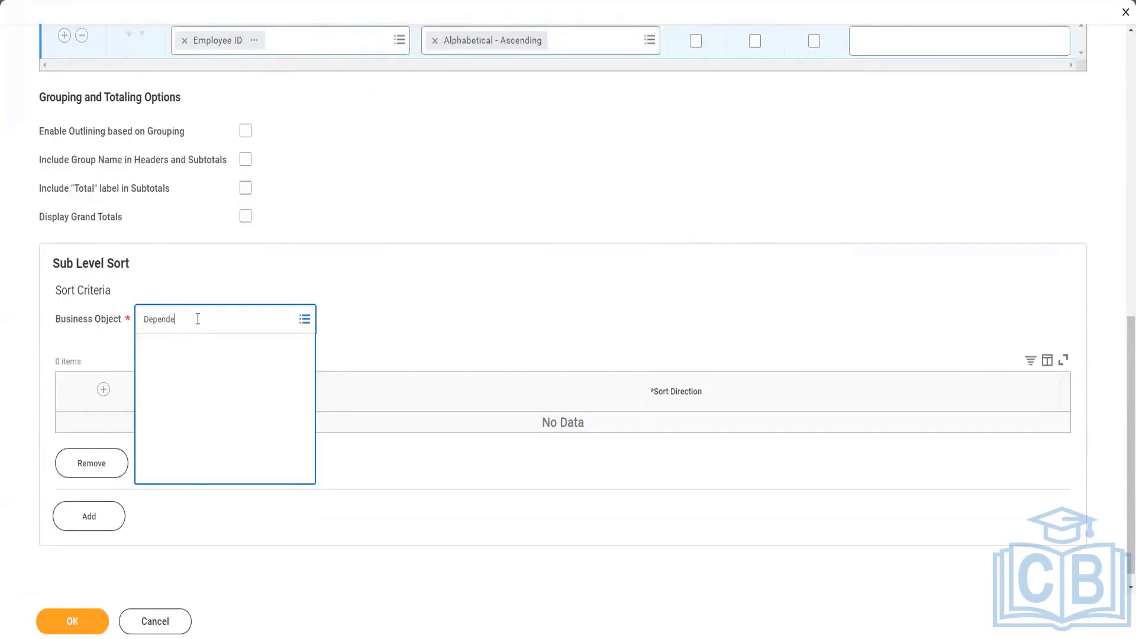
{"action": "left_click", "coordinate": [185, 384]}
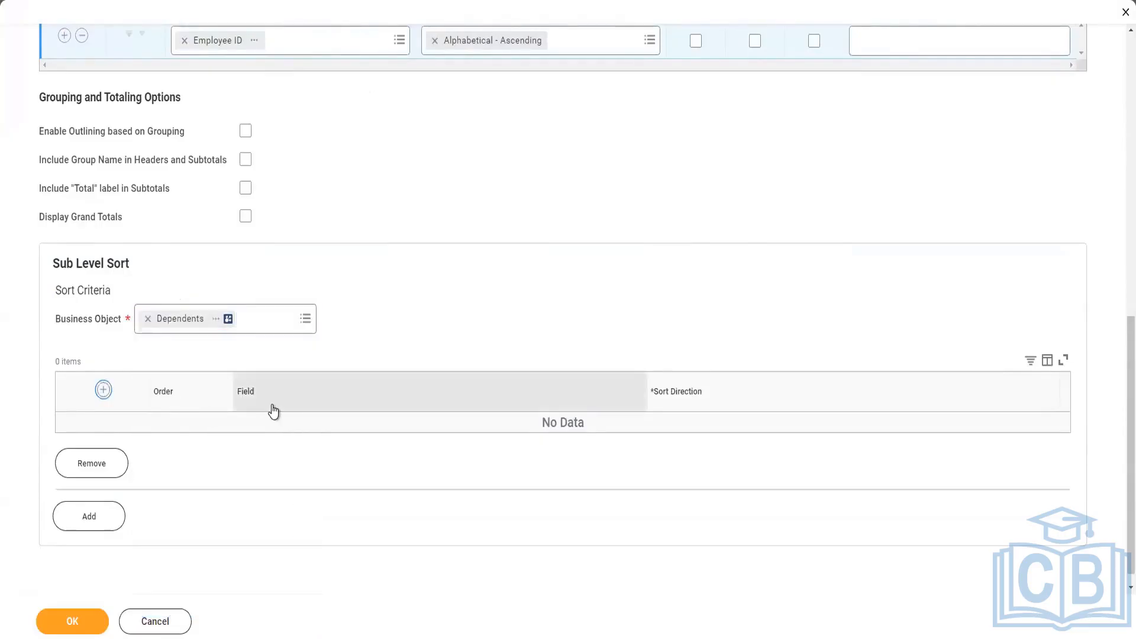
Step: Sort the Dependents sub level by Legal Name - First Name in Alphabetical - Ascending direction
{"action": "left_click", "coordinate": [318, 423]}
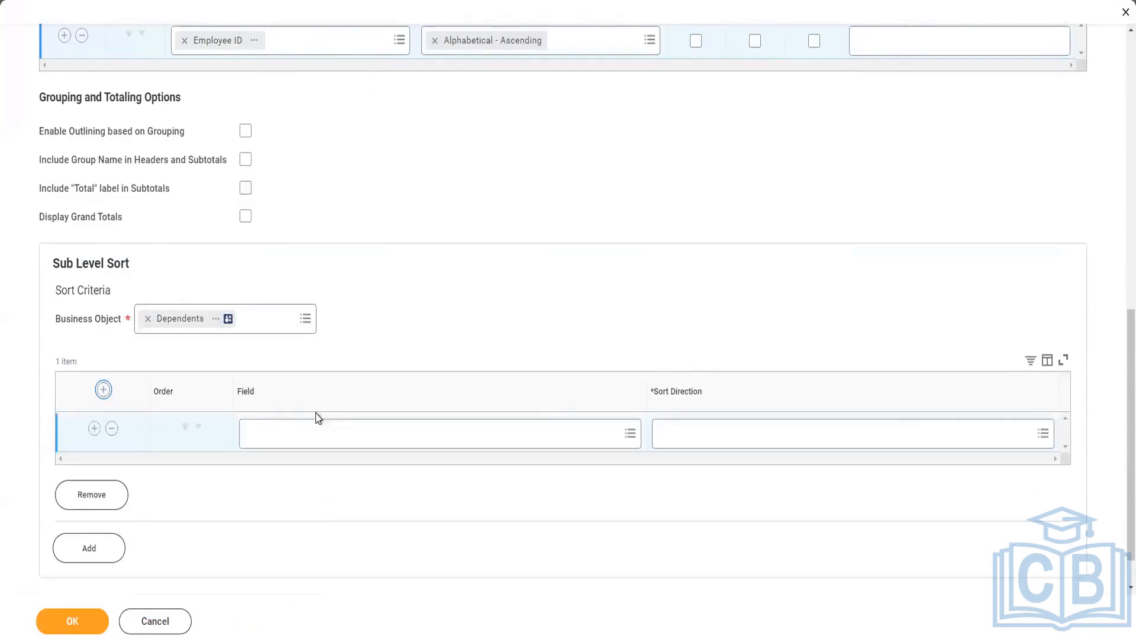
{"action": "left_click", "coordinate": [284, 438]}
{"action": "type", "text": "first name"}
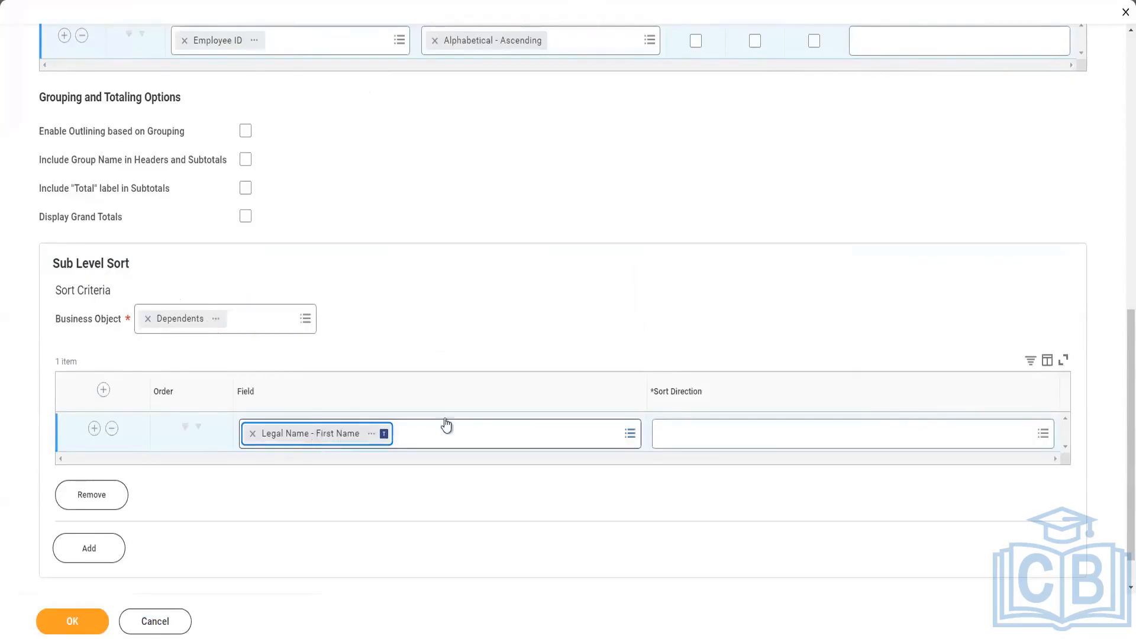
{"action": "left_click", "coordinate": [773, 439]}
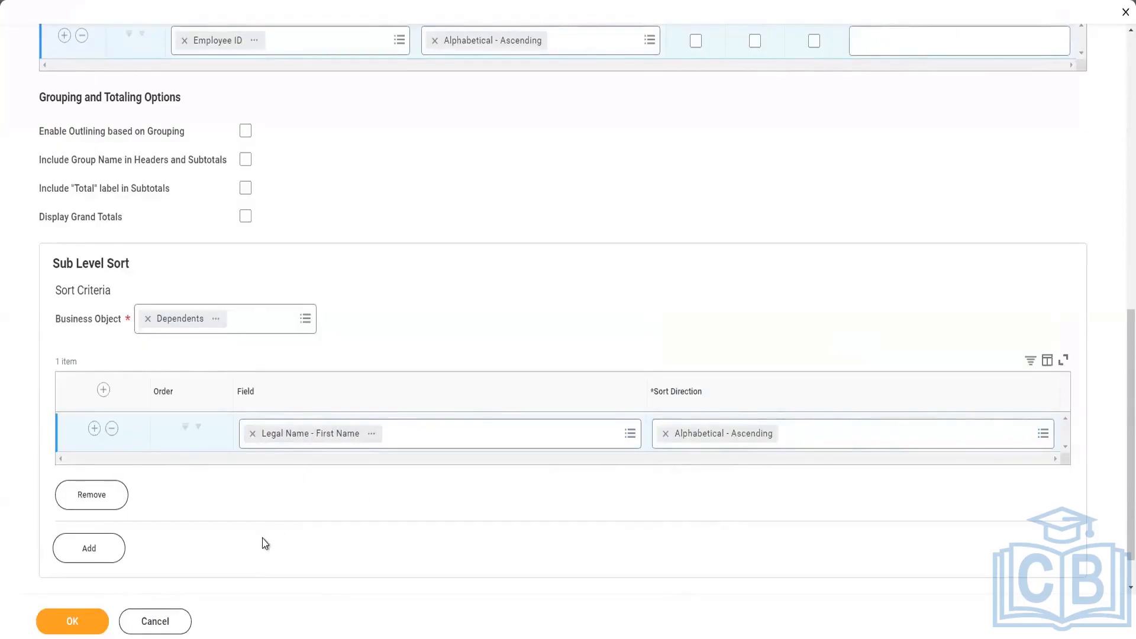
Step: Add a Worker column for the Employee ID field directly below First Name in the column list
{"action": "scroll", "coordinate": [264, 544], "scroll_direction": "up", "scroll_amount": 8}
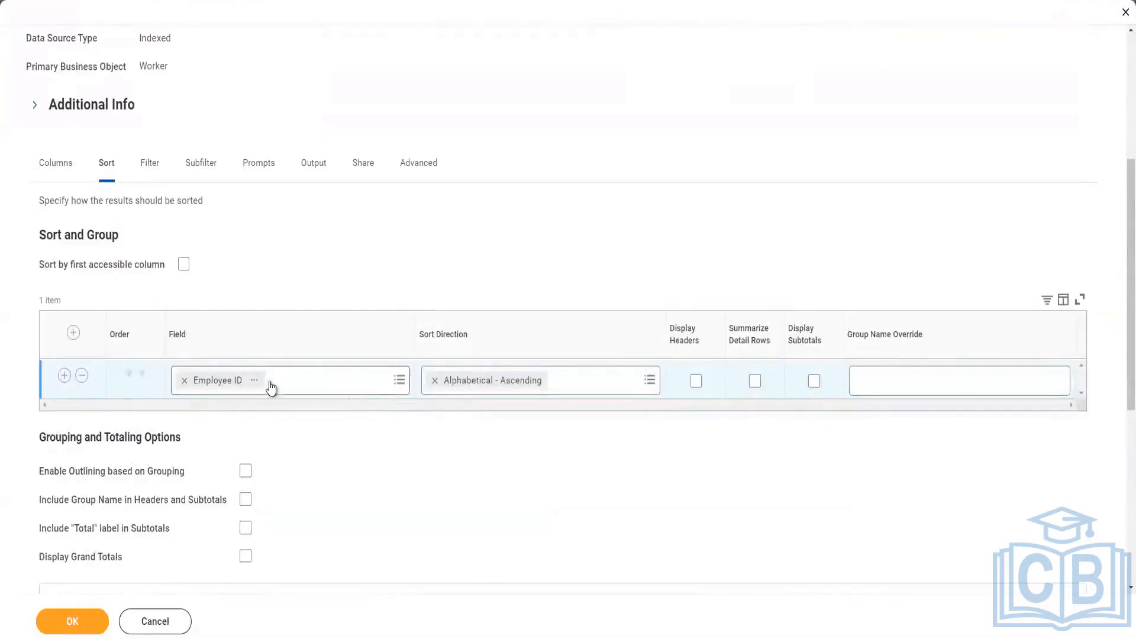
{"action": "scroll", "coordinate": [301, 488], "scroll_direction": "down", "scroll_amount": 3}
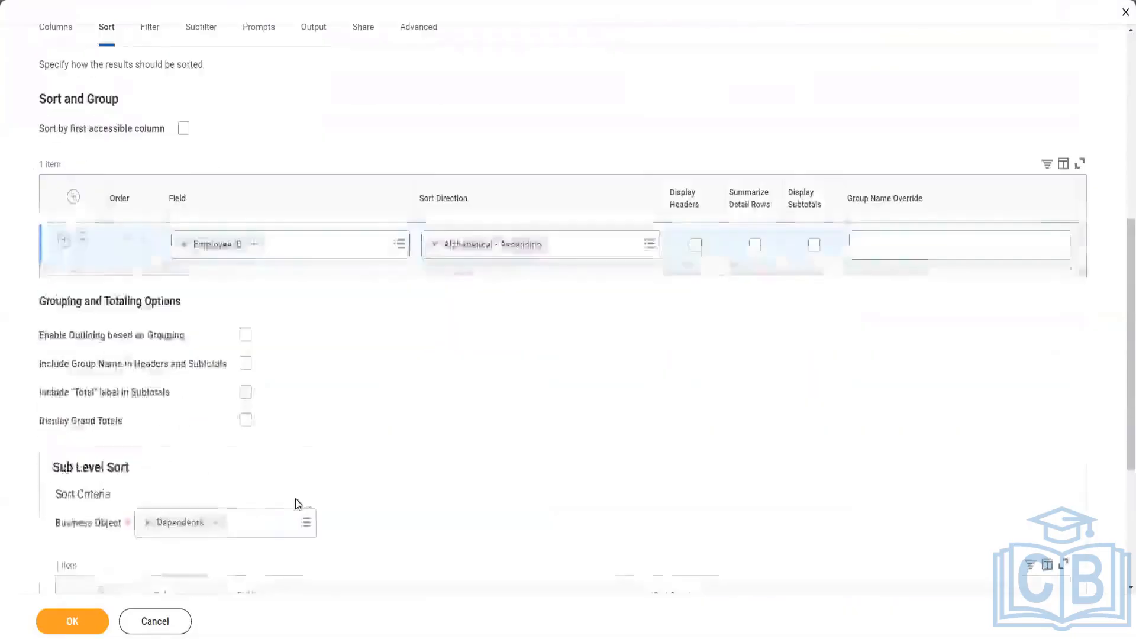
{"action": "scroll", "coordinate": [122, 512], "scroll_direction": "down", "scroll_amount": 2}
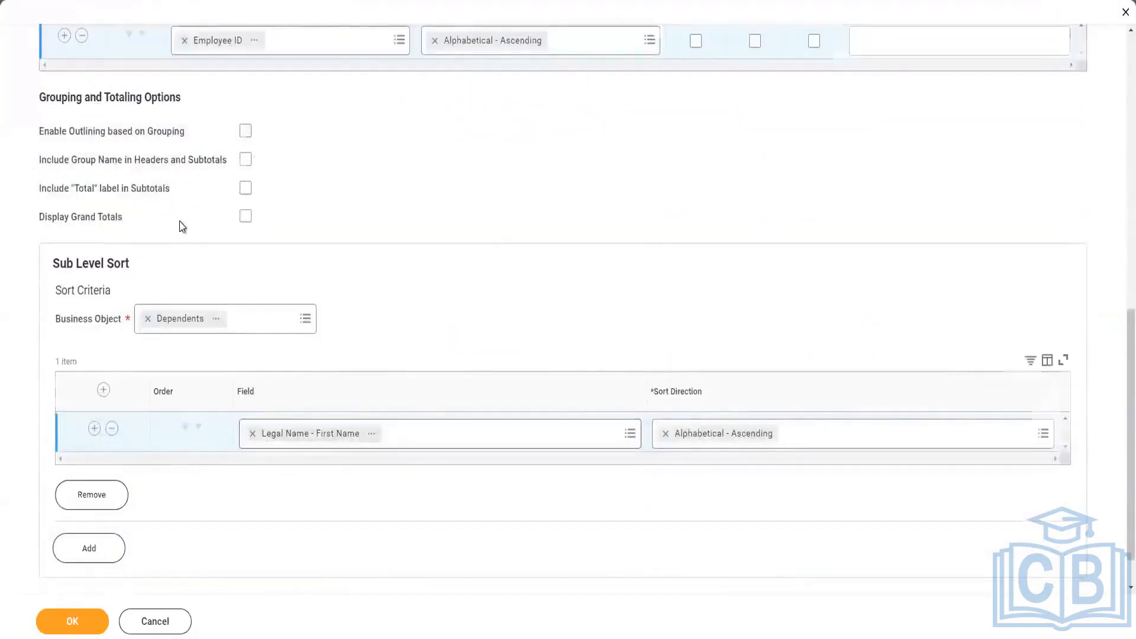
{"action": "scroll", "coordinate": [178, 223], "scroll_direction": "up", "scroll_amount": 4}
{"action": "left_click", "coordinate": [55, 96]}
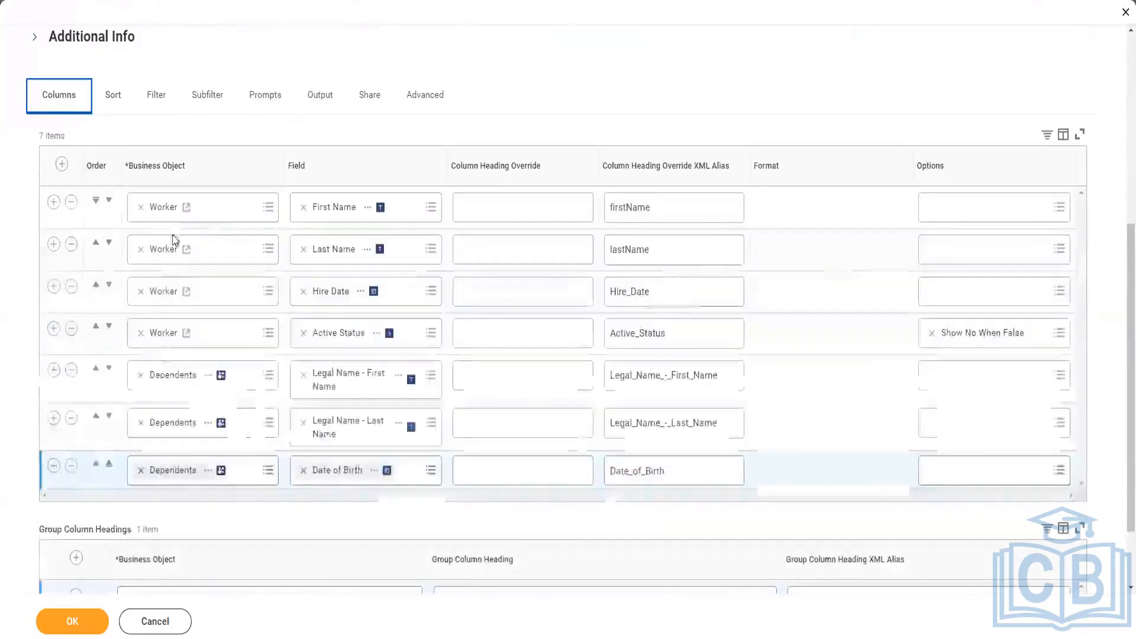
{"action": "left_click", "coordinate": [54, 205]}
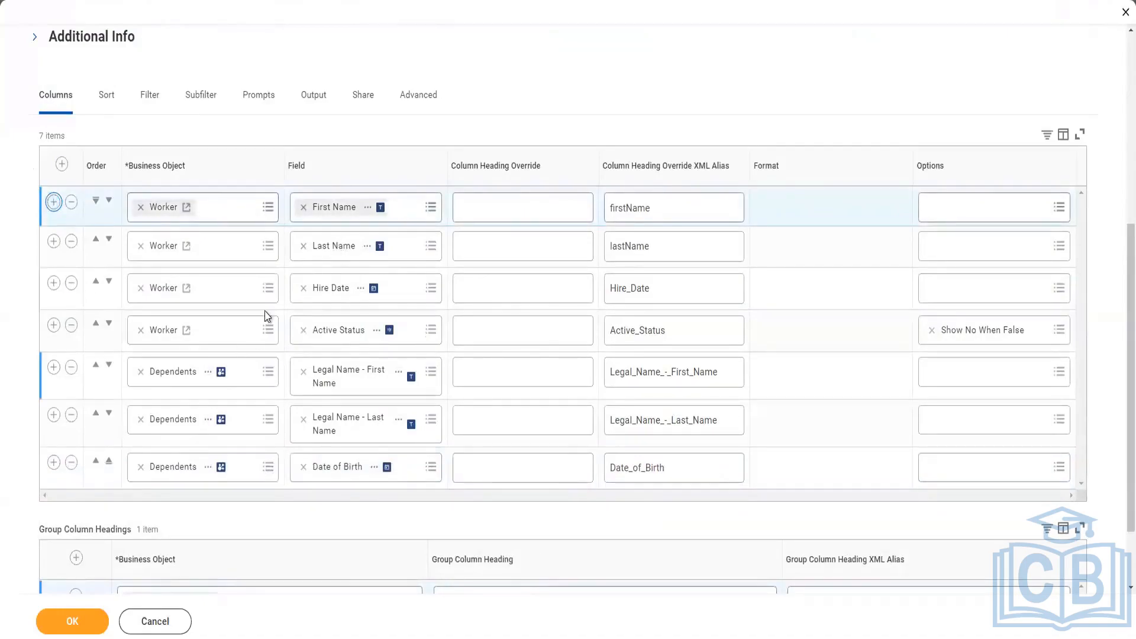
{"action": "left_click", "coordinate": [363, 249]}
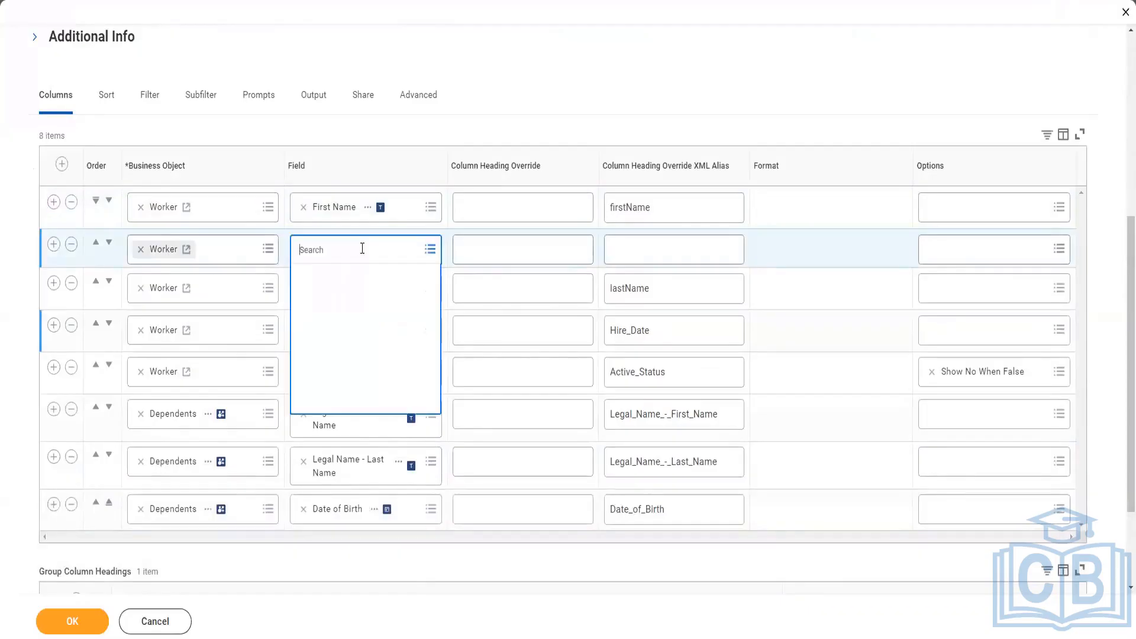
{"action": "type", "text": "Employee id"}
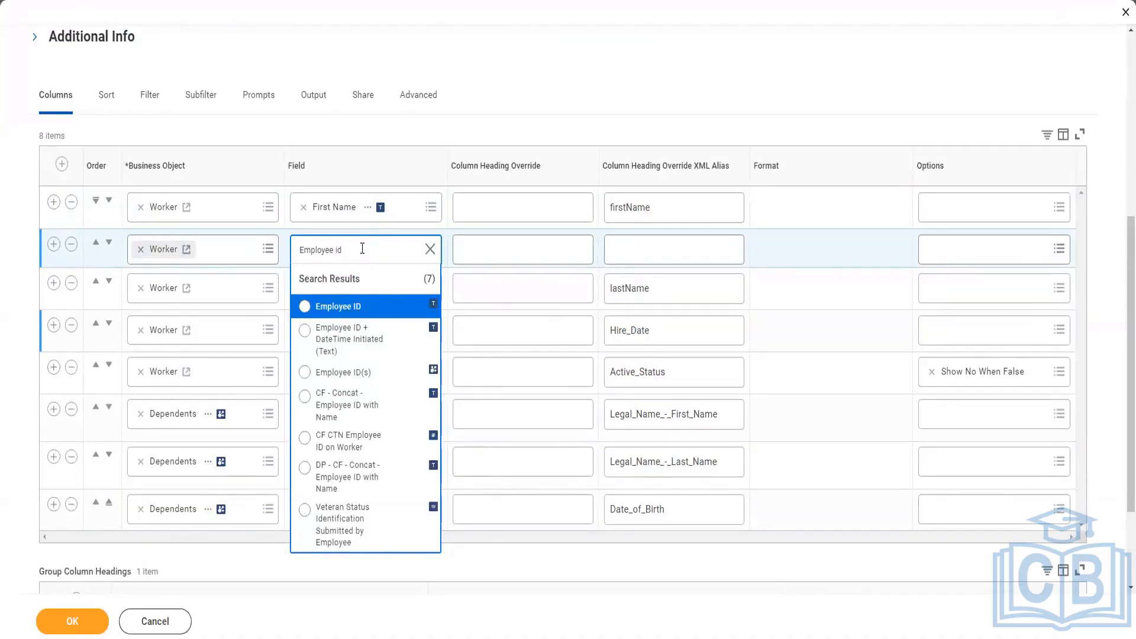
{"action": "left_click", "coordinate": [370, 306]}
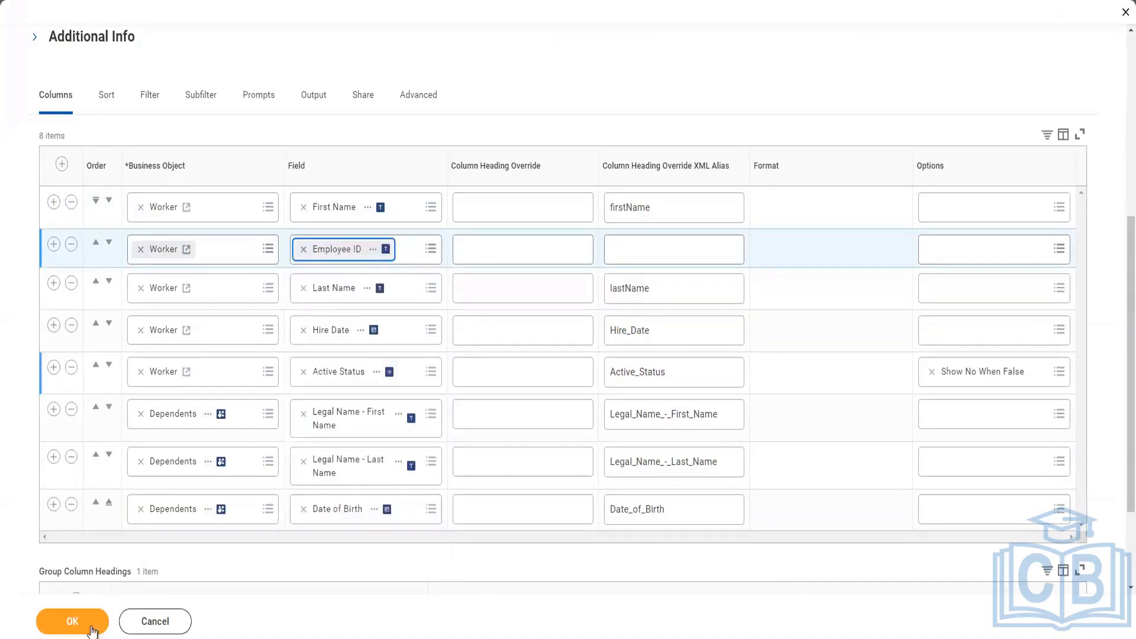
Step: Save the report definition, accepting the alerts, and run the report with all prompts left blank to check the Employee ID sorting
{"action": "left_click", "coordinate": [73, 623]}
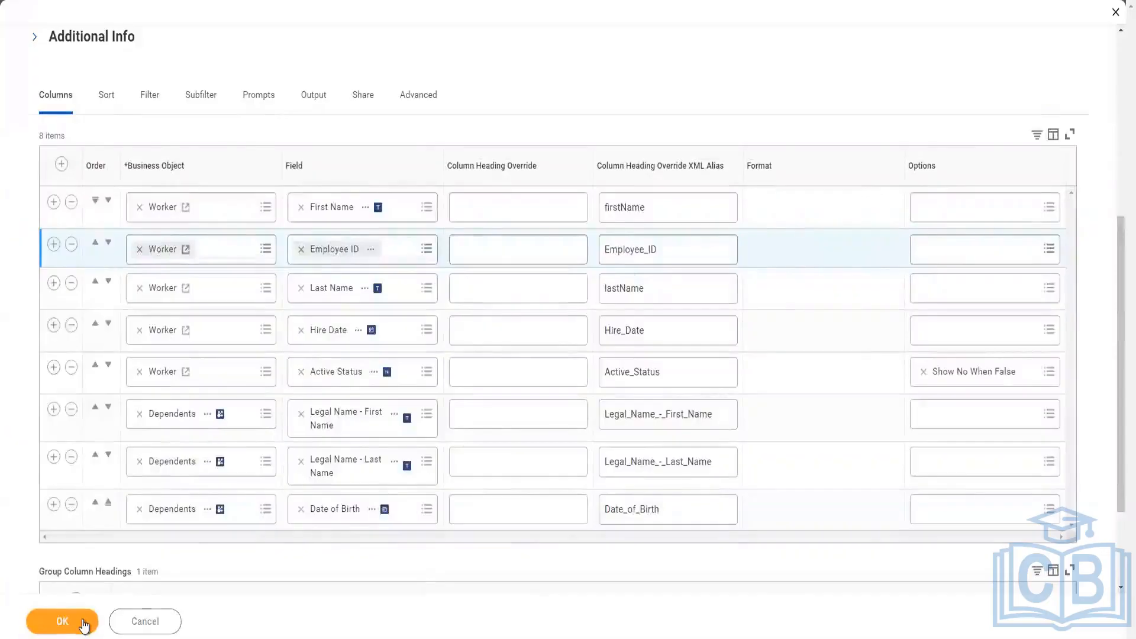
{"action": "left_click", "coordinate": [83, 625]}
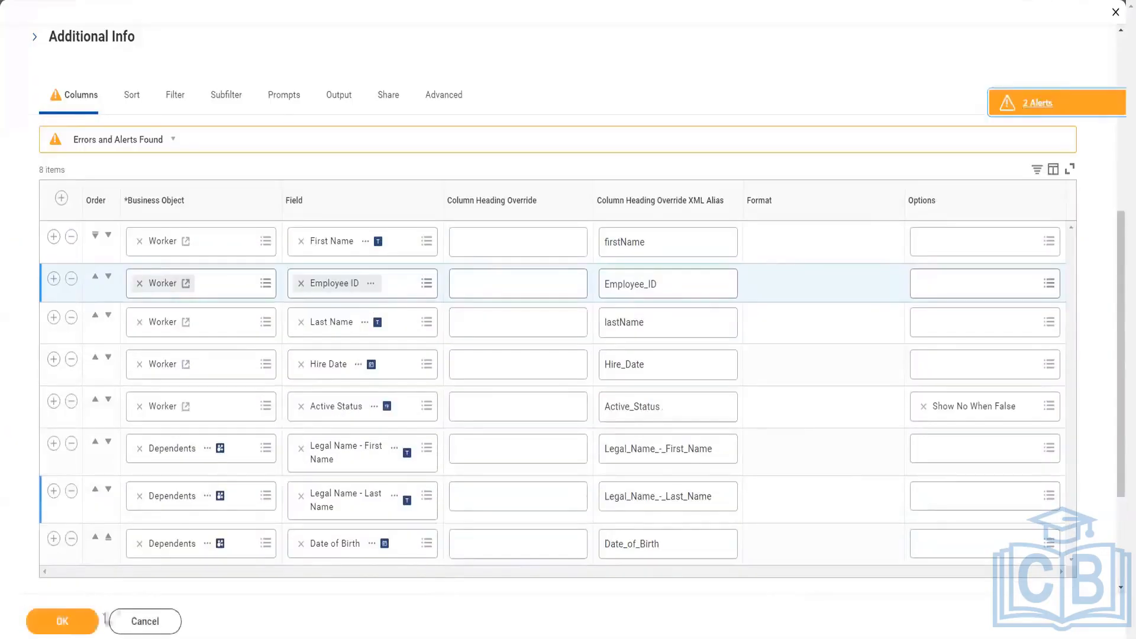
{"action": "left_click", "coordinate": [86, 626]}
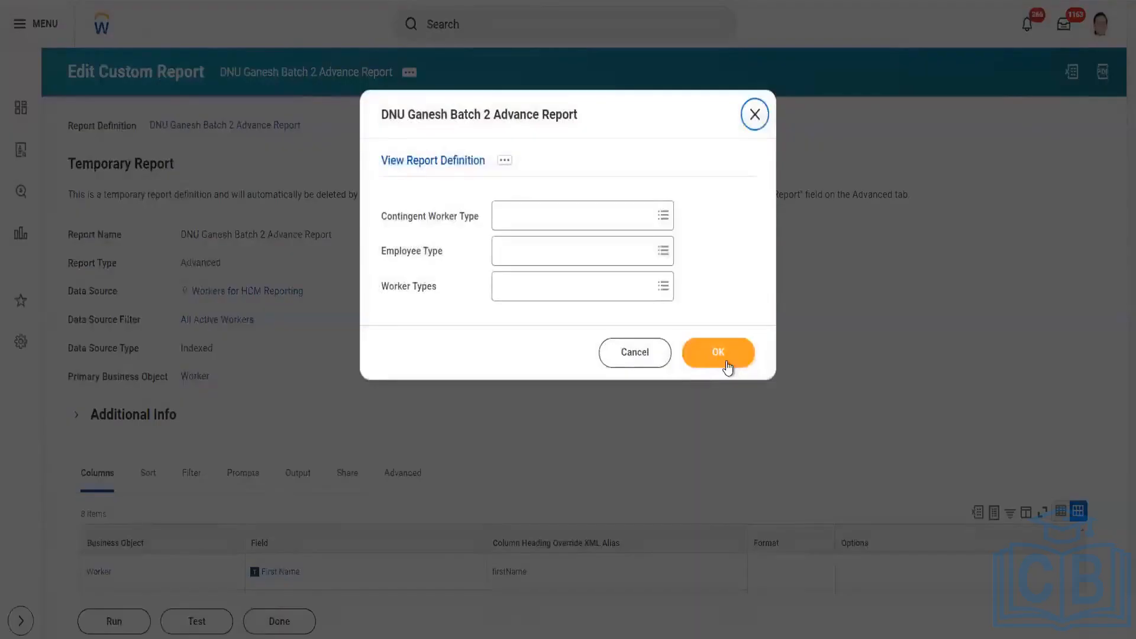
{"action": "left_click", "coordinate": [722, 358]}
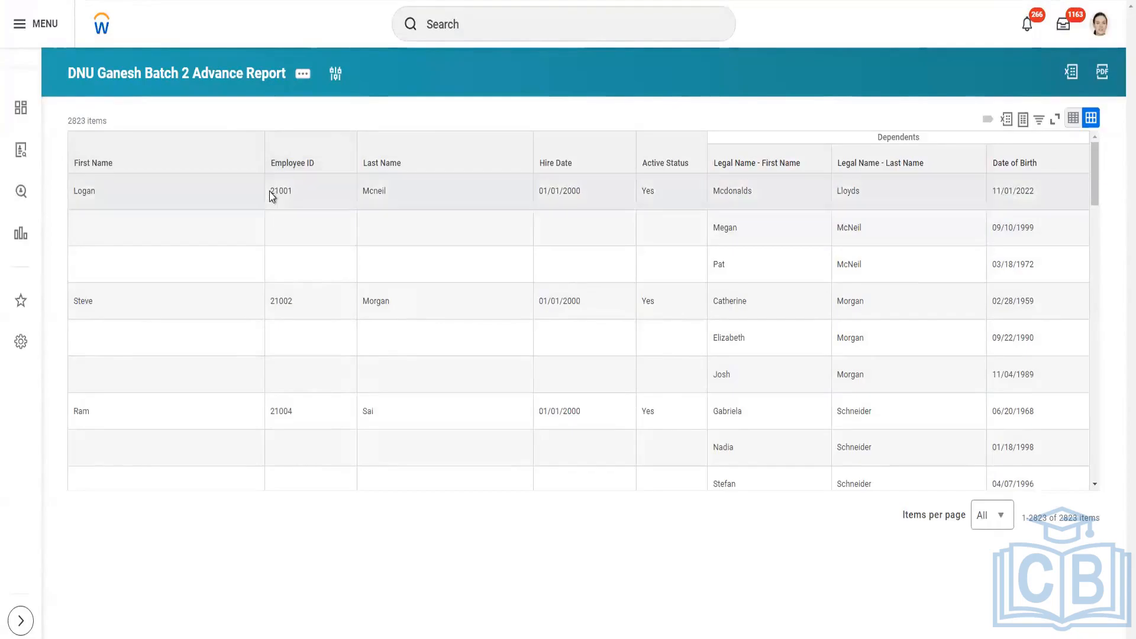
{"action": "left_click_drag", "start_coordinate": [272, 195], "coordinate": [296, 197]}
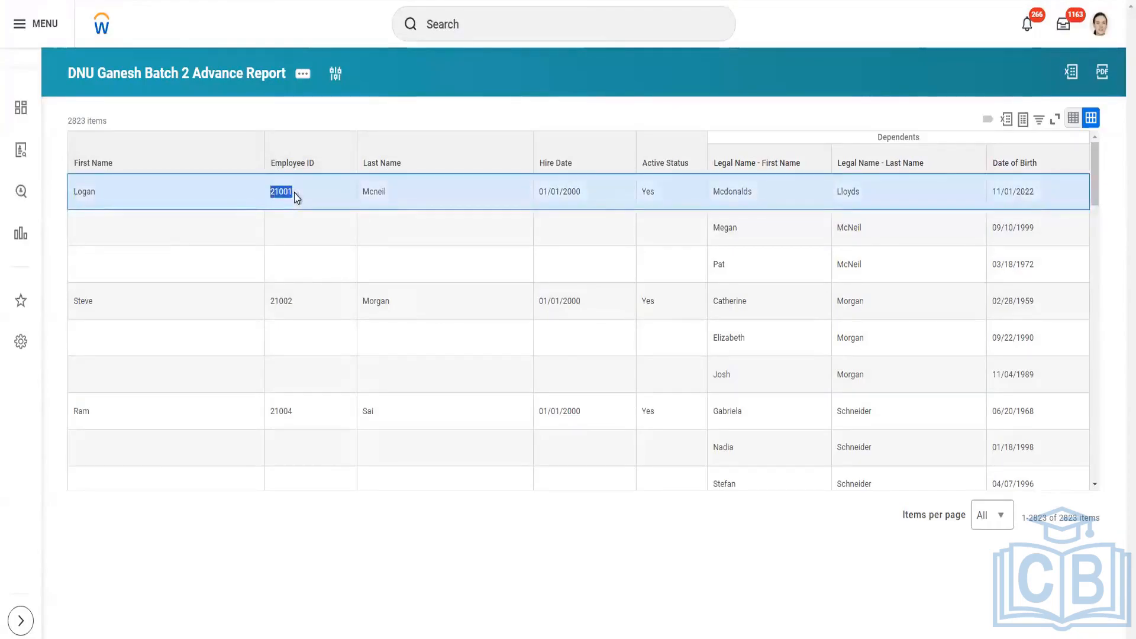
Step: Reopen the report definition for editing and review its Employee ID and Dependents sort settings
{"action": "left_click", "coordinate": [348, 113]}
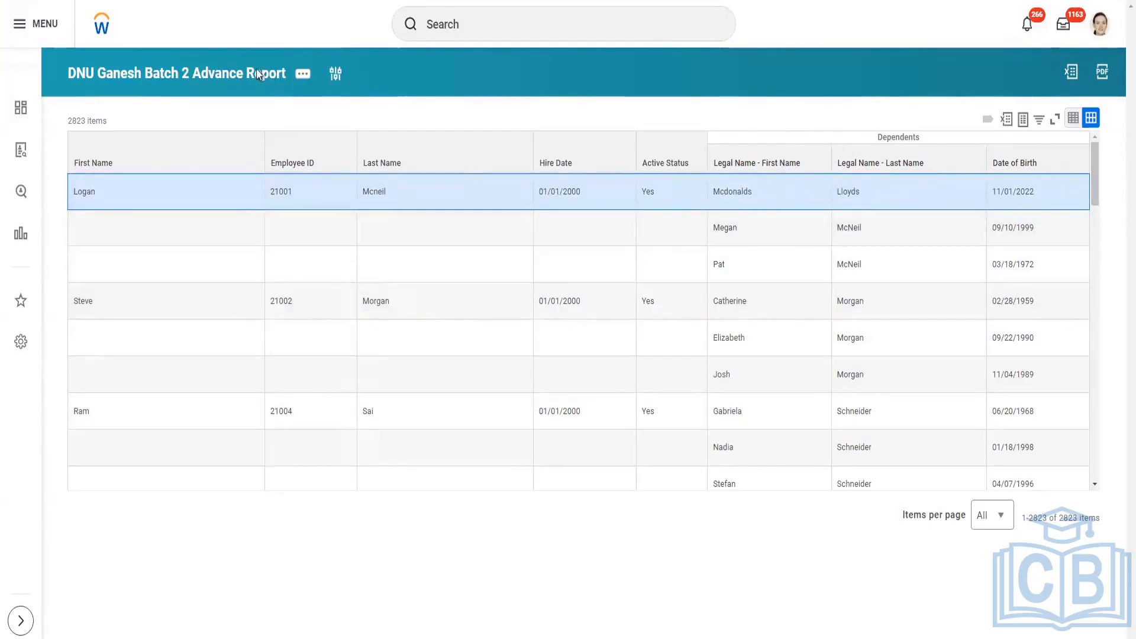
{"action": "left_click", "coordinate": [303, 73]}
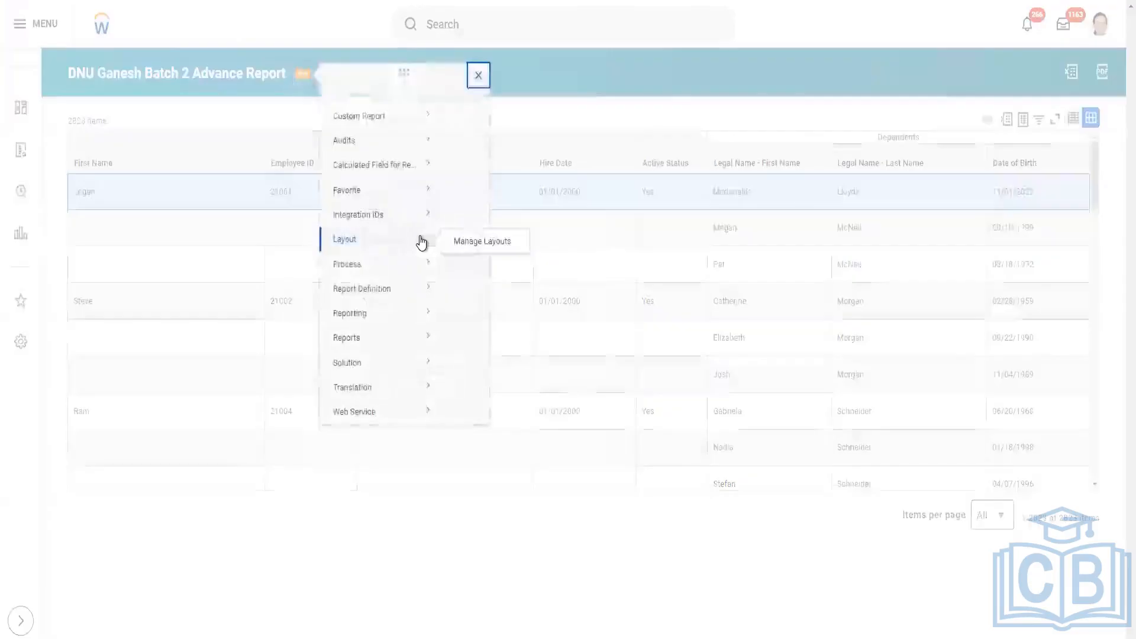
{"action": "mouse_move", "coordinate": [394, 132]}
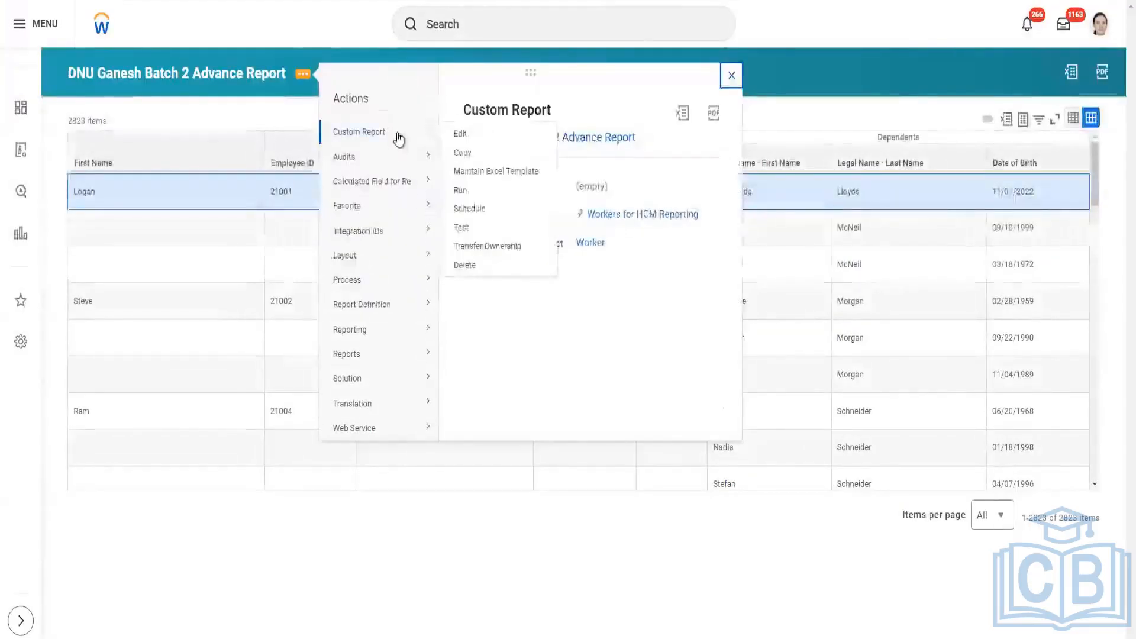
{"action": "left_click", "coordinate": [466, 137]}
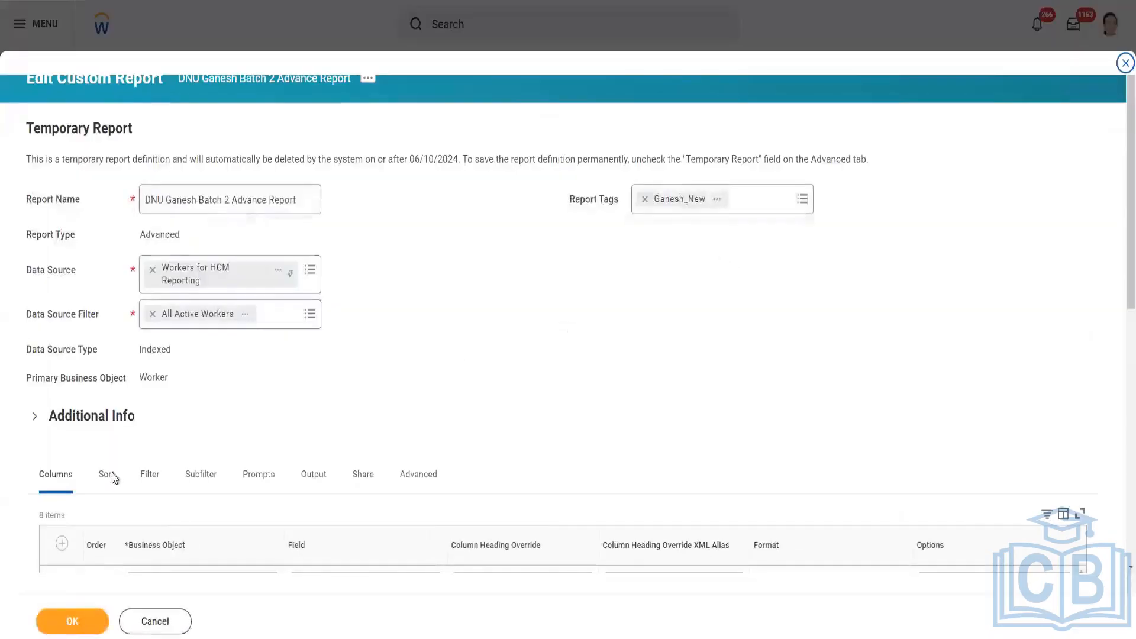
{"action": "scroll", "coordinate": [551, 326], "scroll_direction": "down", "scroll_amount": 4}
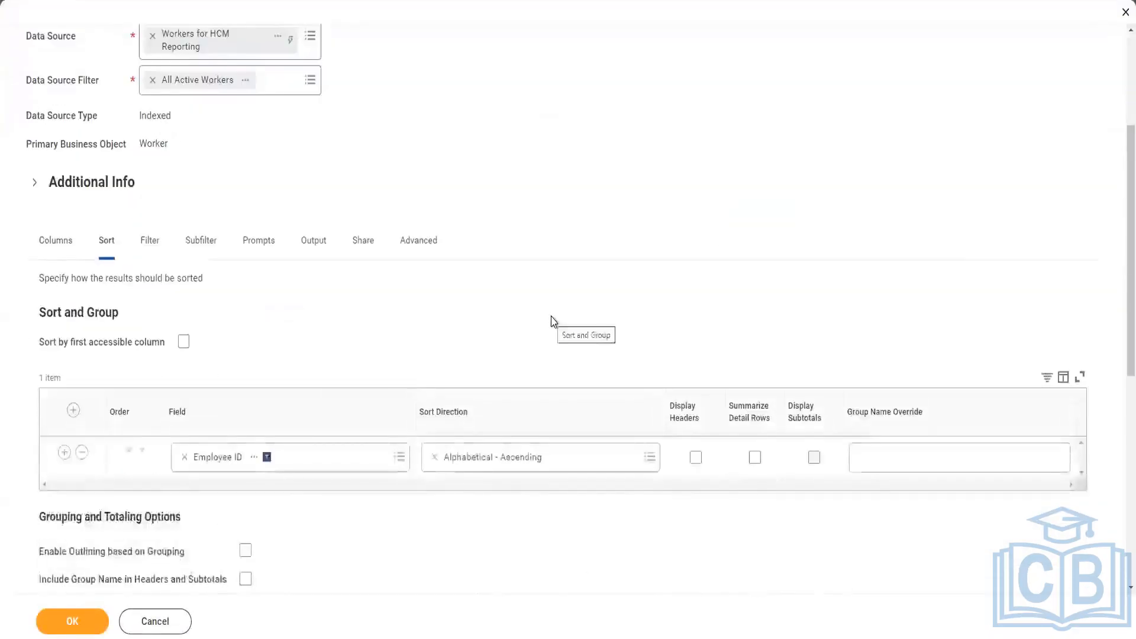
{"action": "scroll", "coordinate": [554, 322], "scroll_direction": "down", "scroll_amount": 3}
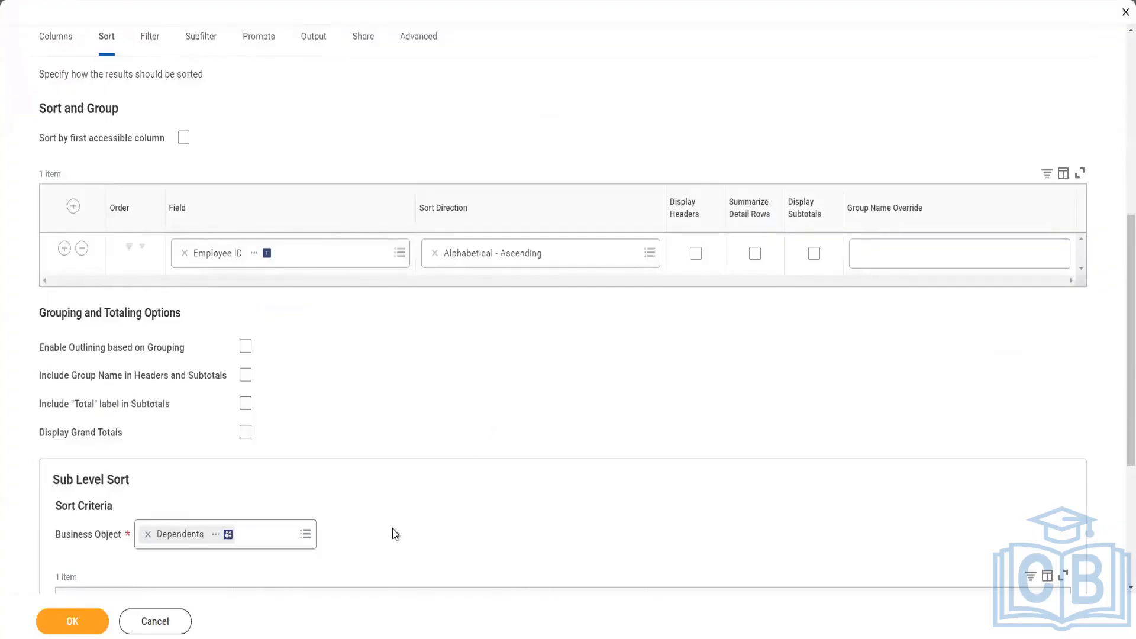
{"action": "scroll", "coordinate": [477, 147], "scroll_direction": "up", "scroll_amount": 3}
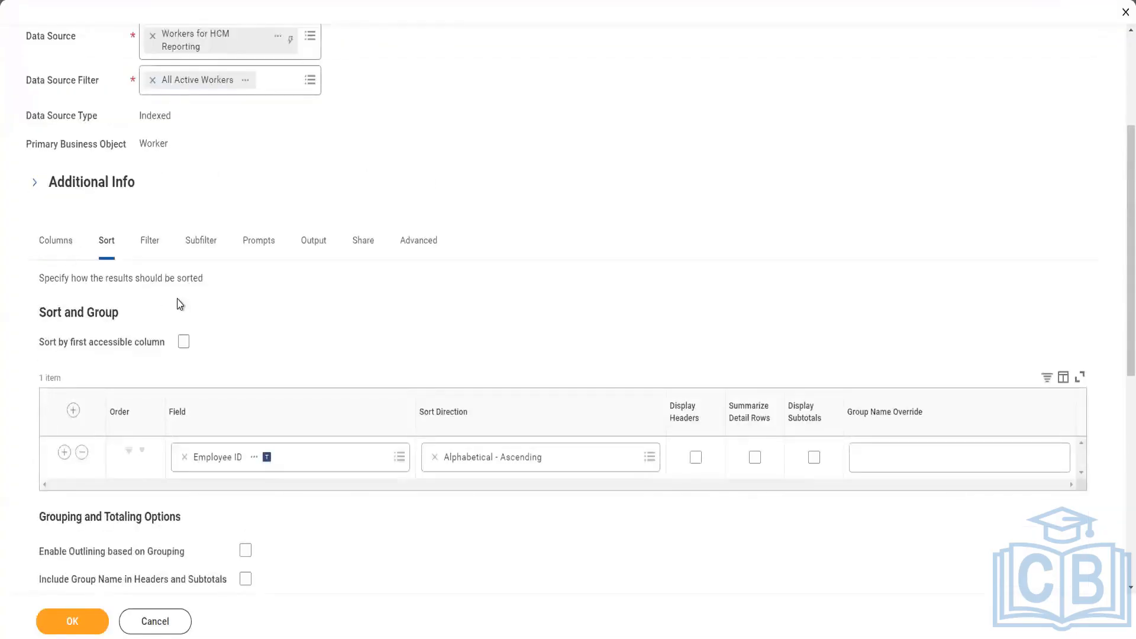
Step: Add a Filter on Instances condition that uses the Hire Date field
{"action": "left_click", "coordinate": [150, 249]}
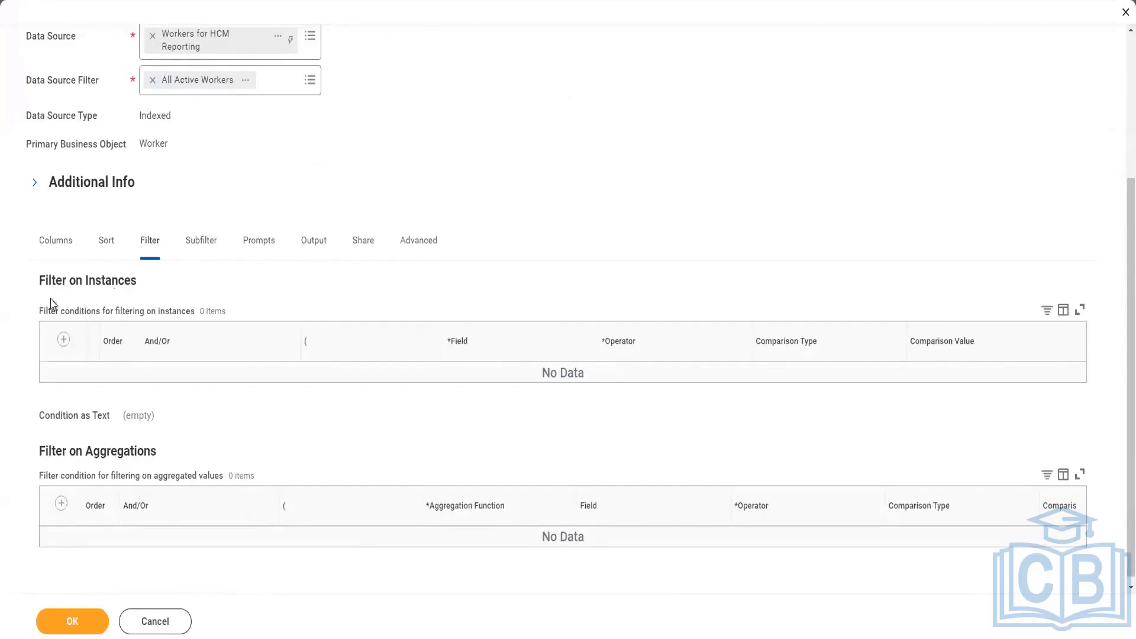
{"action": "scroll", "coordinate": [51, 299], "scroll_direction": "down", "scroll_amount": 1}
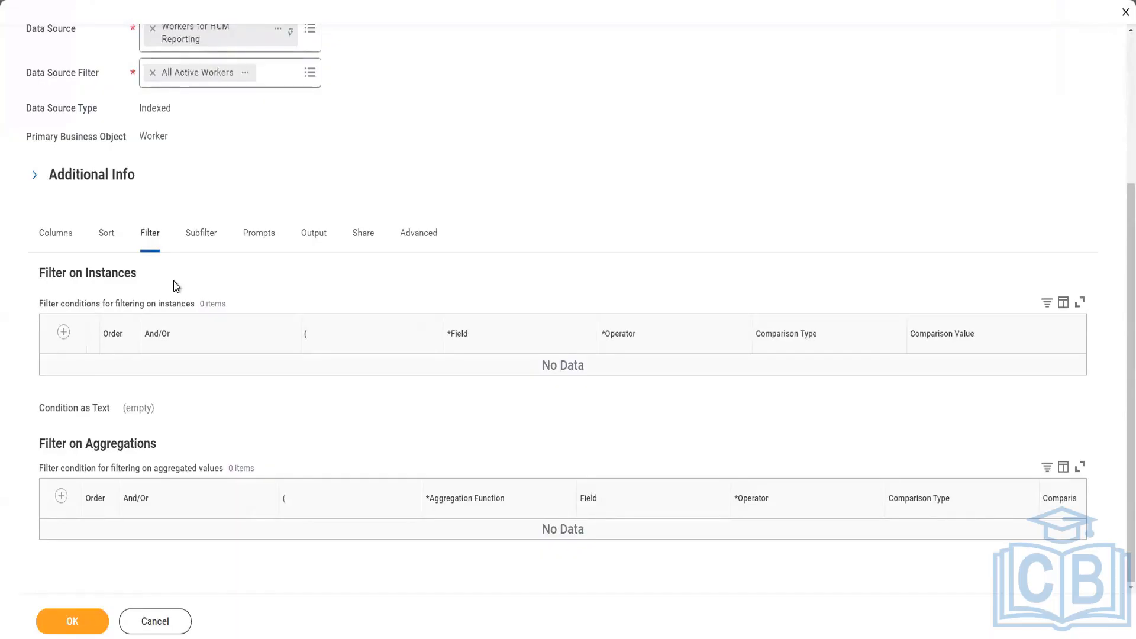
{"action": "left_click", "coordinate": [63, 334]}
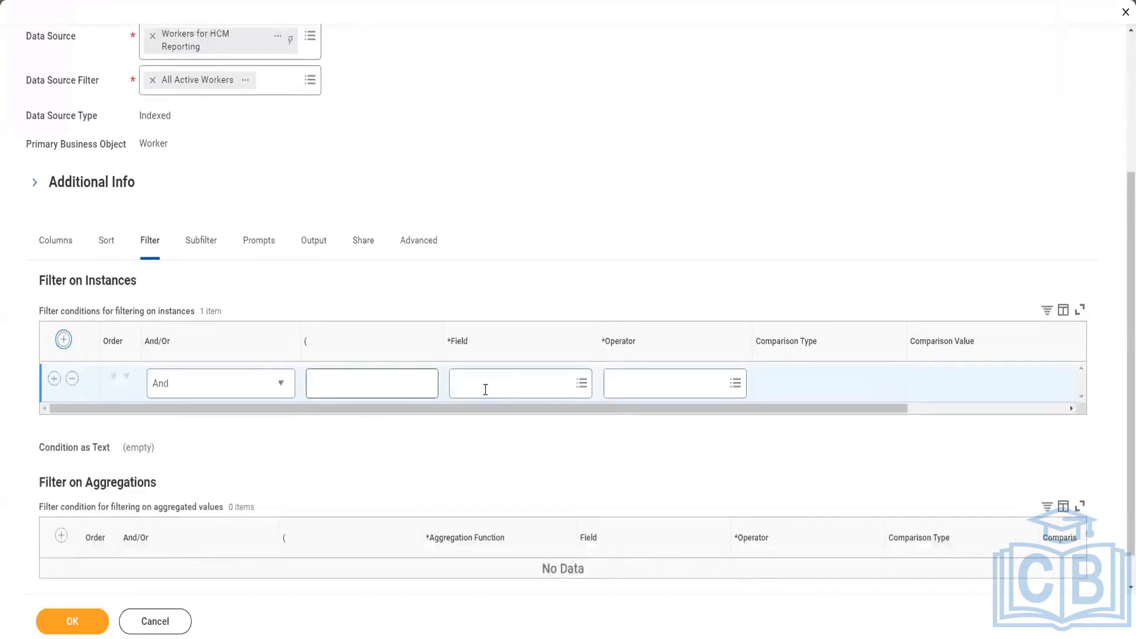
{"action": "left_click", "coordinate": [485, 390]}
{"action": "type", "text": "hi"}
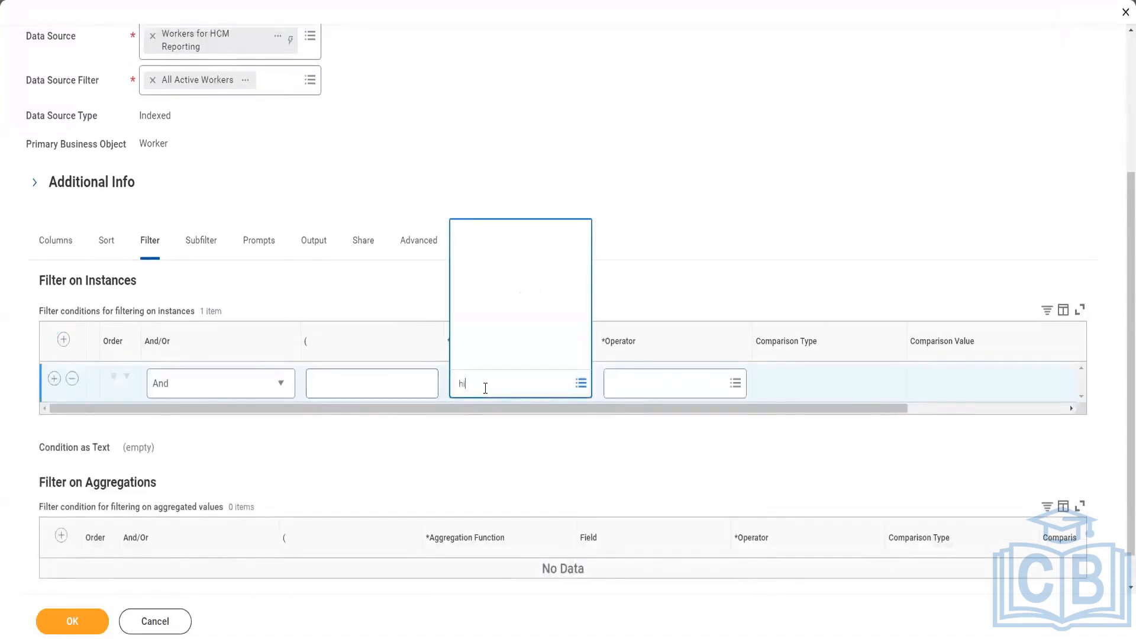
{"action": "type", "text": "re date"}
{"action": "left_click", "coordinate": [498, 314]}
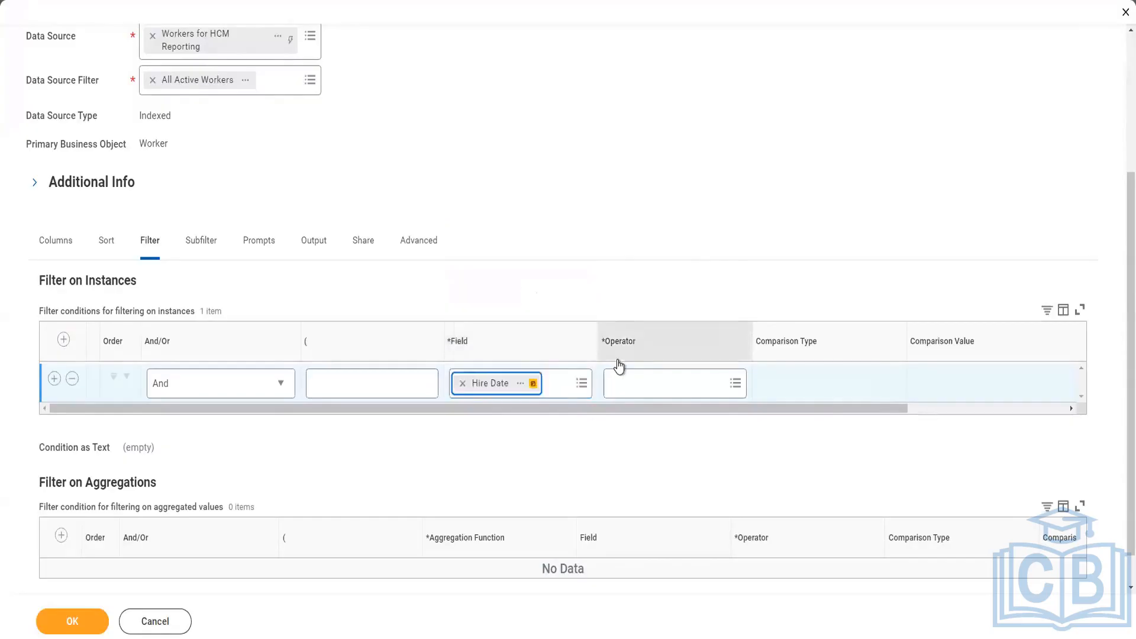
Step: Set the Hire Date filter condition's operator to greater than or equal to
{"action": "left_click", "coordinate": [644, 383]}
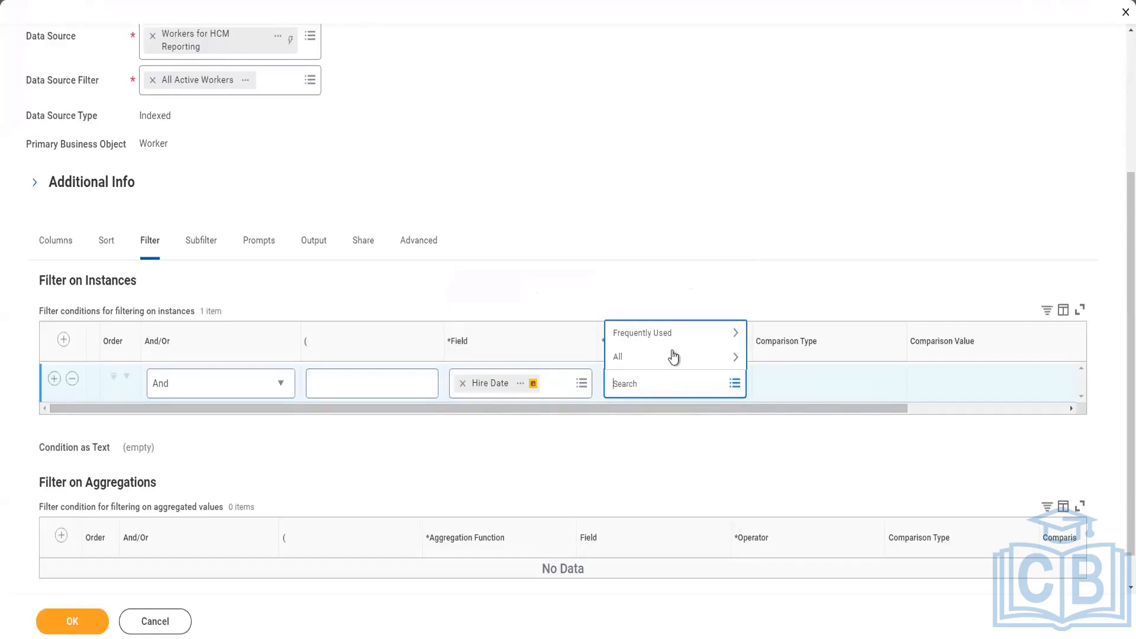
{"action": "left_click", "coordinate": [675, 358]}
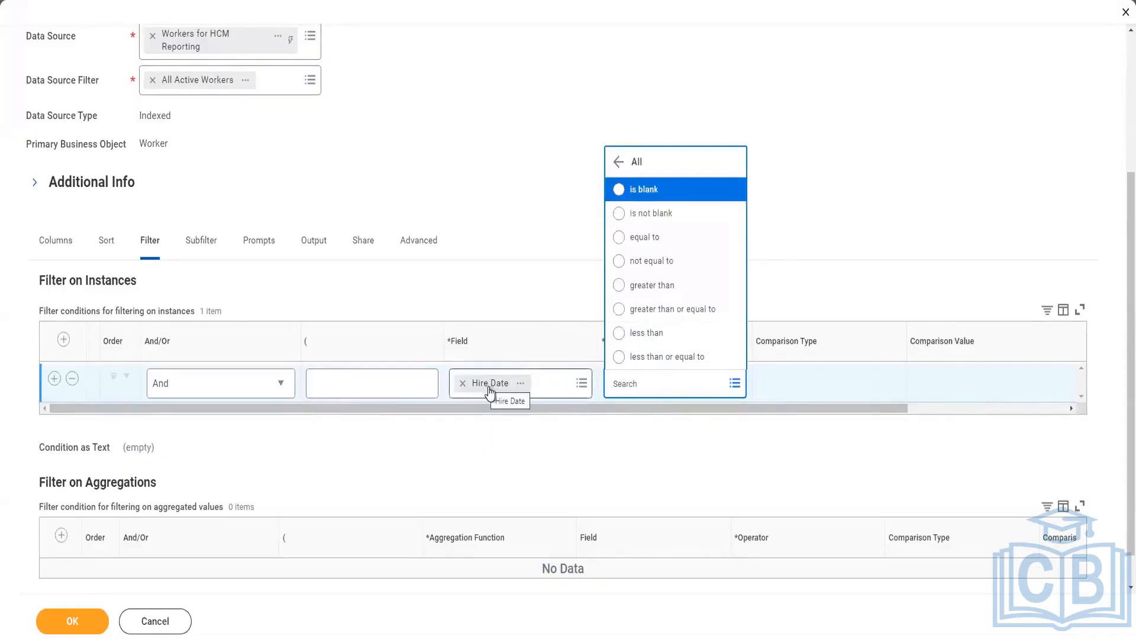
{"action": "left_click", "coordinate": [662, 196]}
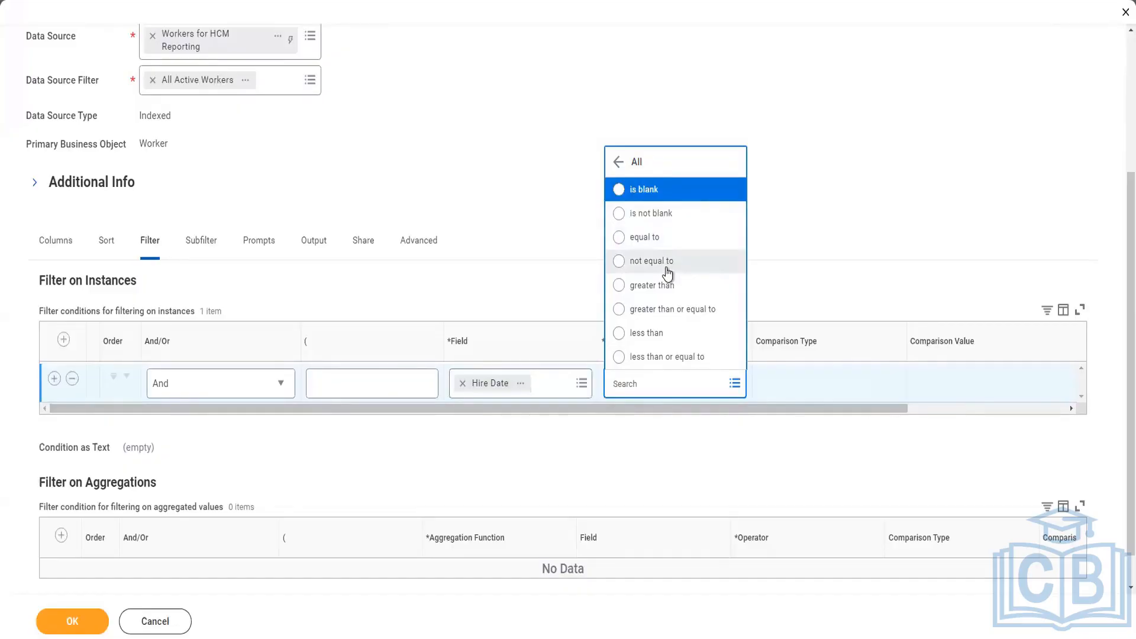
{"action": "left_click", "coordinate": [660, 310]}
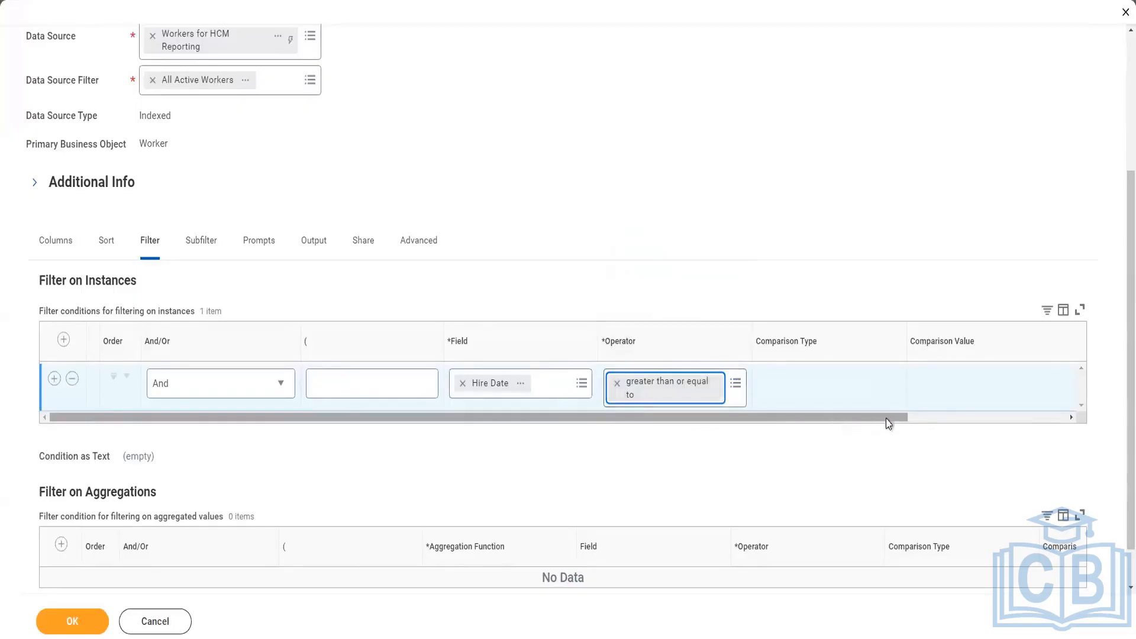
Step: Change the Hire Date condition's comparison type to Prompt the user for the value
{"action": "left_click_drag", "start_coordinate": [887, 418], "coordinate": [954, 417]}
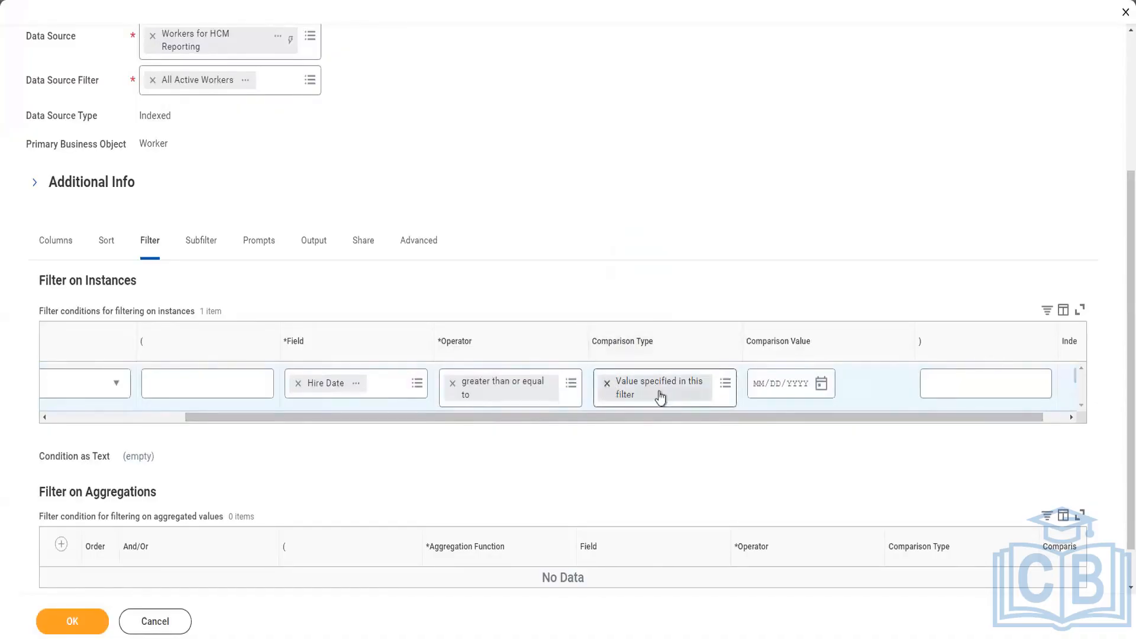
{"action": "left_click", "coordinate": [608, 386]}
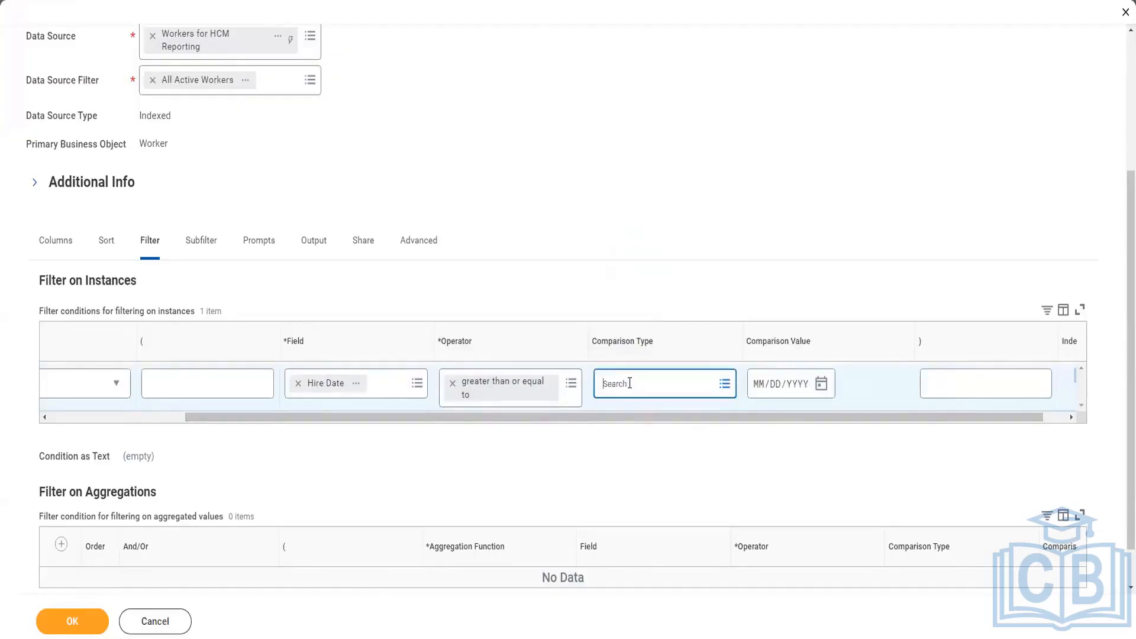
{"action": "left_click", "coordinate": [633, 382]}
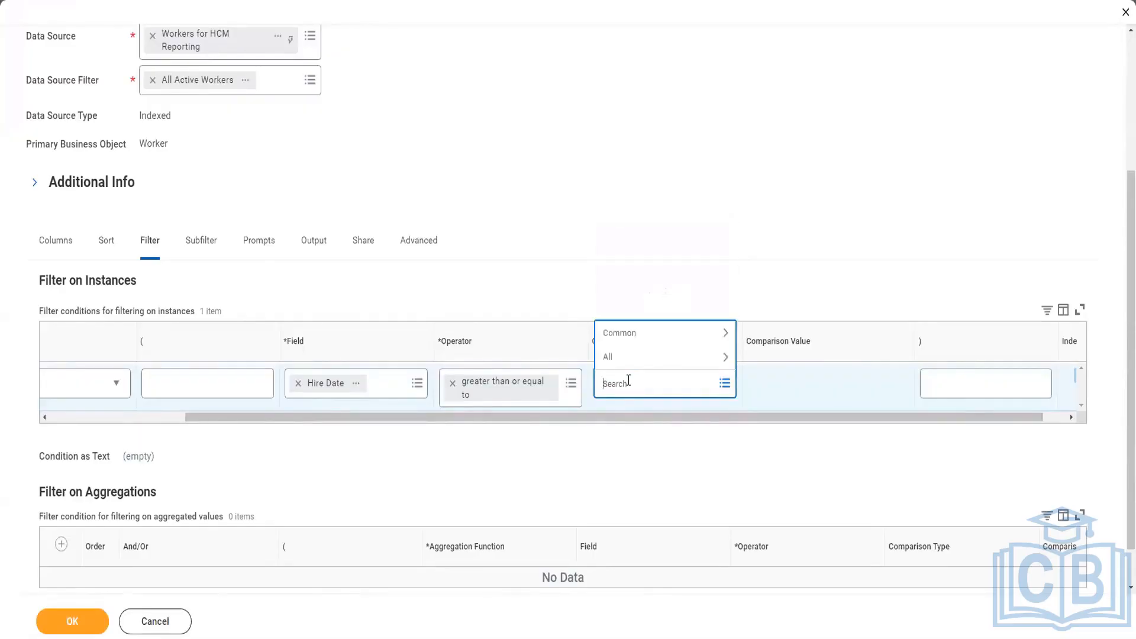
{"action": "left_click", "coordinate": [650, 358]}
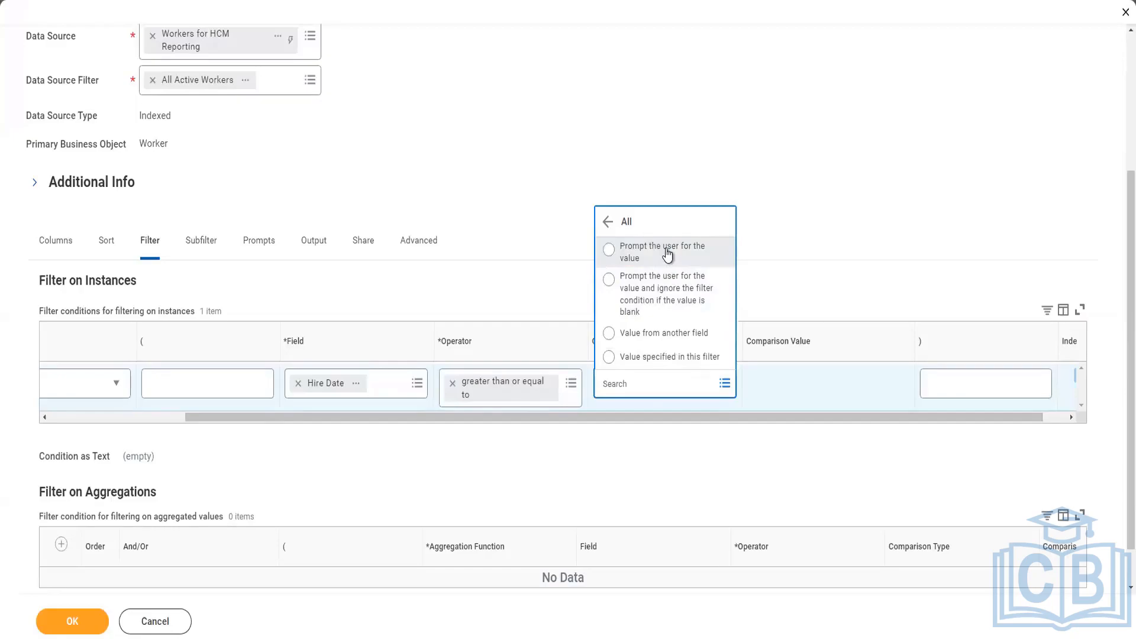
{"action": "left_click", "coordinate": [705, 256]}
{"action": "left_click", "coordinate": [693, 265]}
{"action": "left_click", "coordinate": [626, 256]}
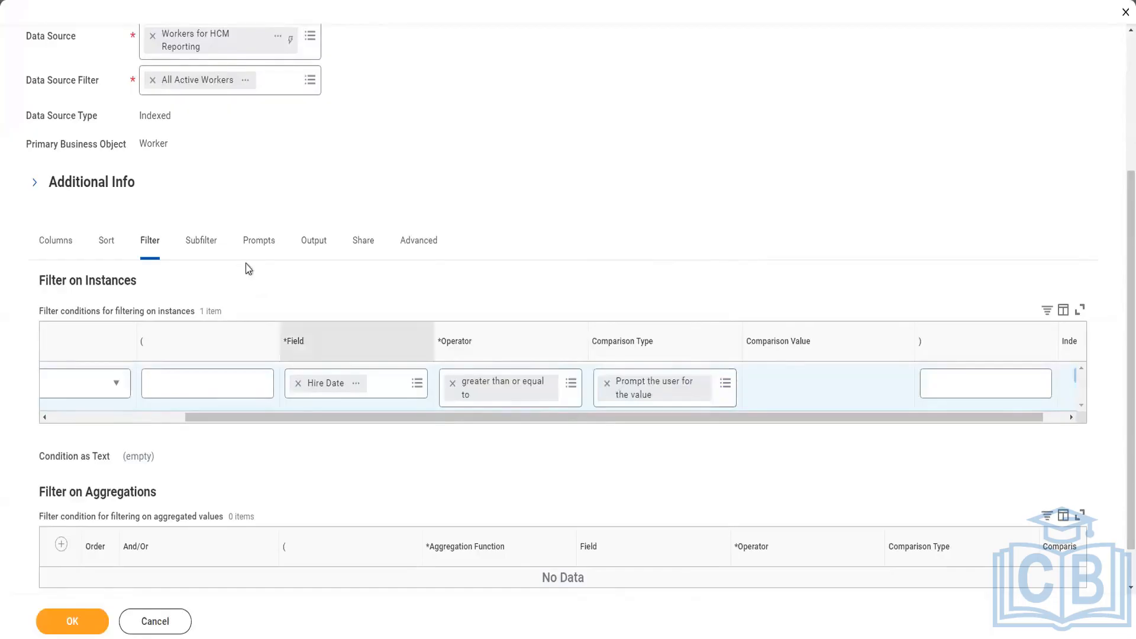
Step: Populate the undefined prompt defaults so that Hire Date is included among the report's prompts
{"action": "left_click", "coordinate": [256, 248]}
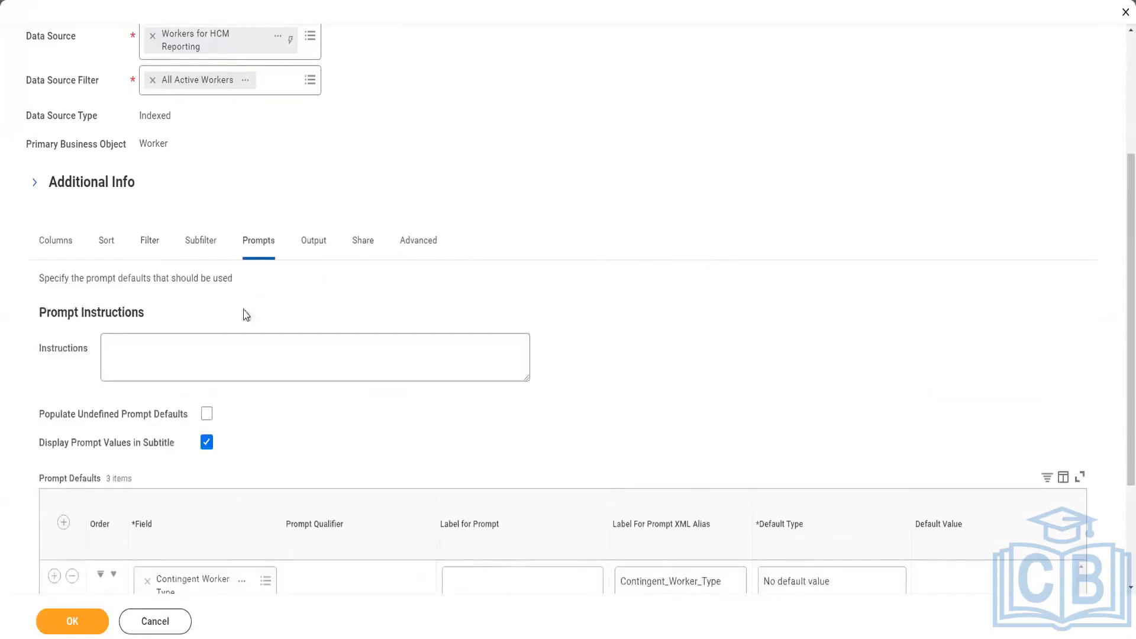
{"action": "scroll", "coordinate": [168, 414], "scroll_direction": "down", "scroll_amount": 3}
{"action": "left_click", "coordinate": [207, 248]}
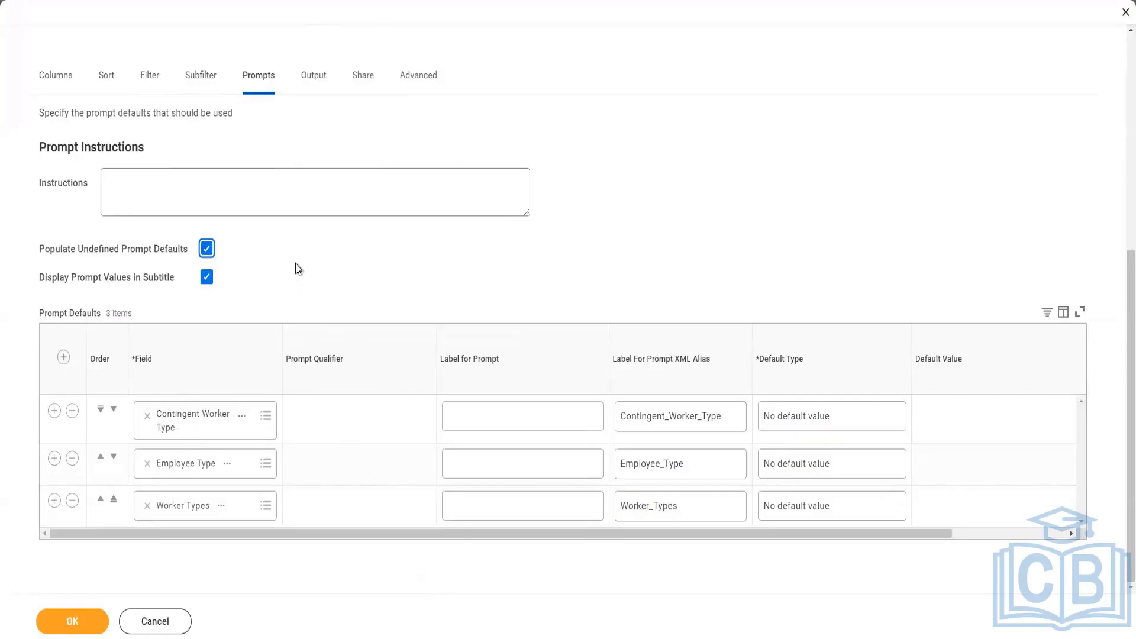
{"action": "key", "text": "space"}
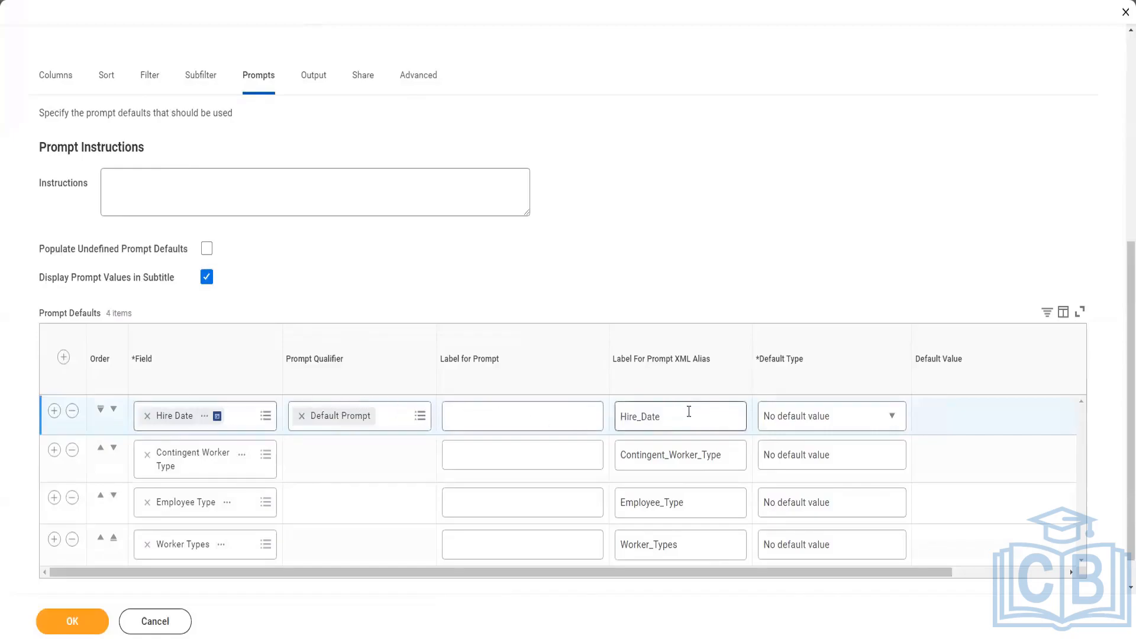
Step: Save the edited report definition and bring up its run prompts
{"action": "left_click", "coordinate": [60, 76]}
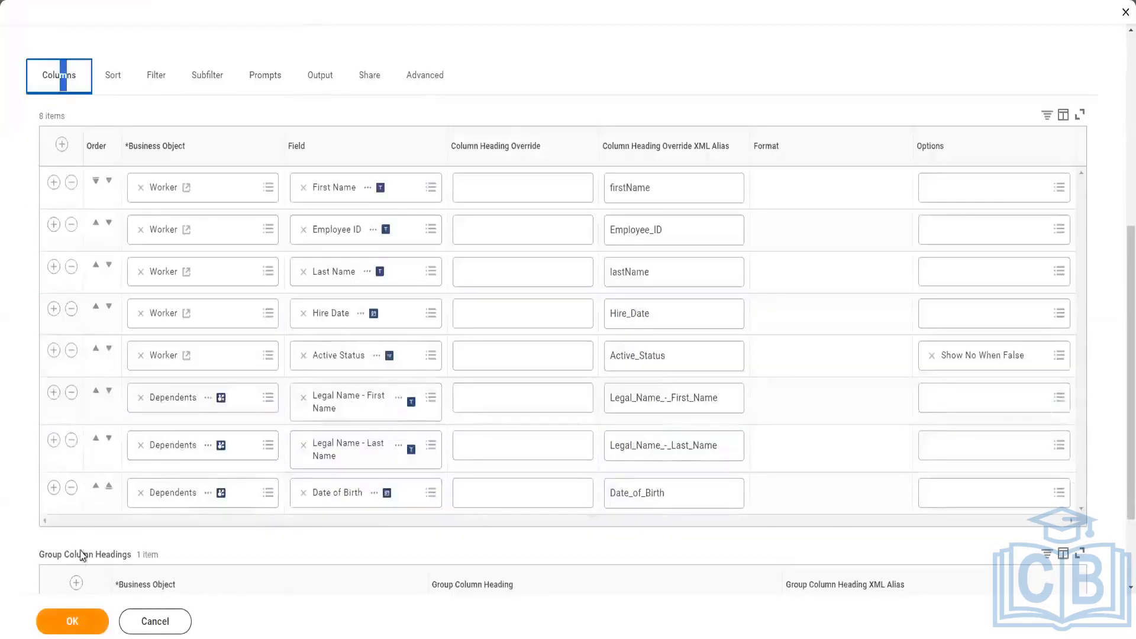
{"action": "left_click", "coordinate": [84, 629]}
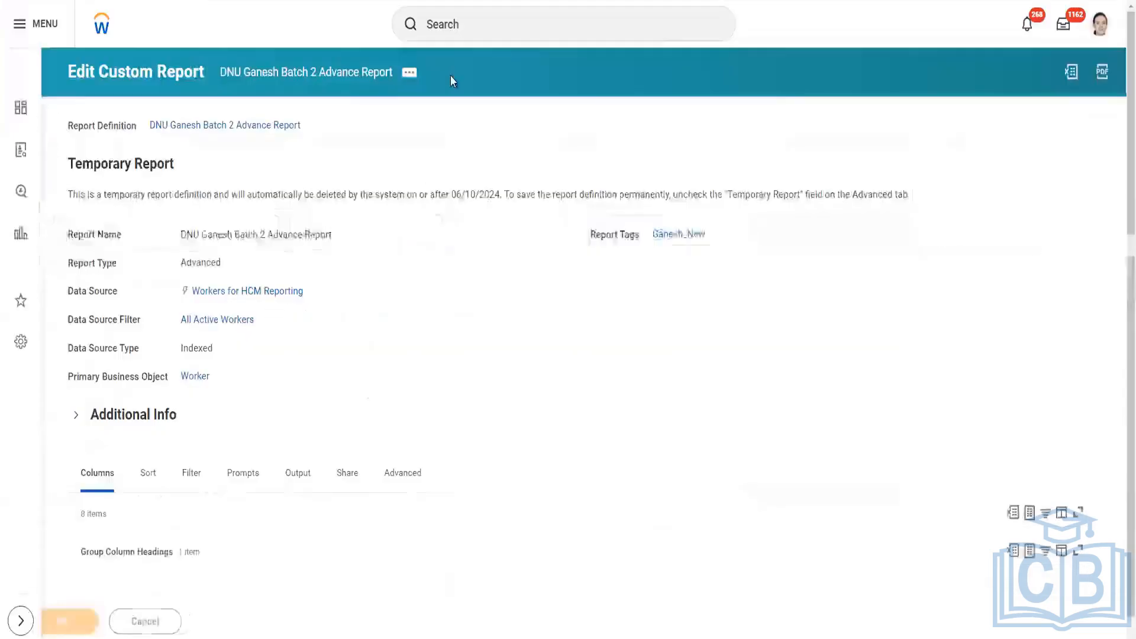
{"action": "scroll", "coordinate": [388, 300], "scroll_direction": "down", "scroll_amount": 3}
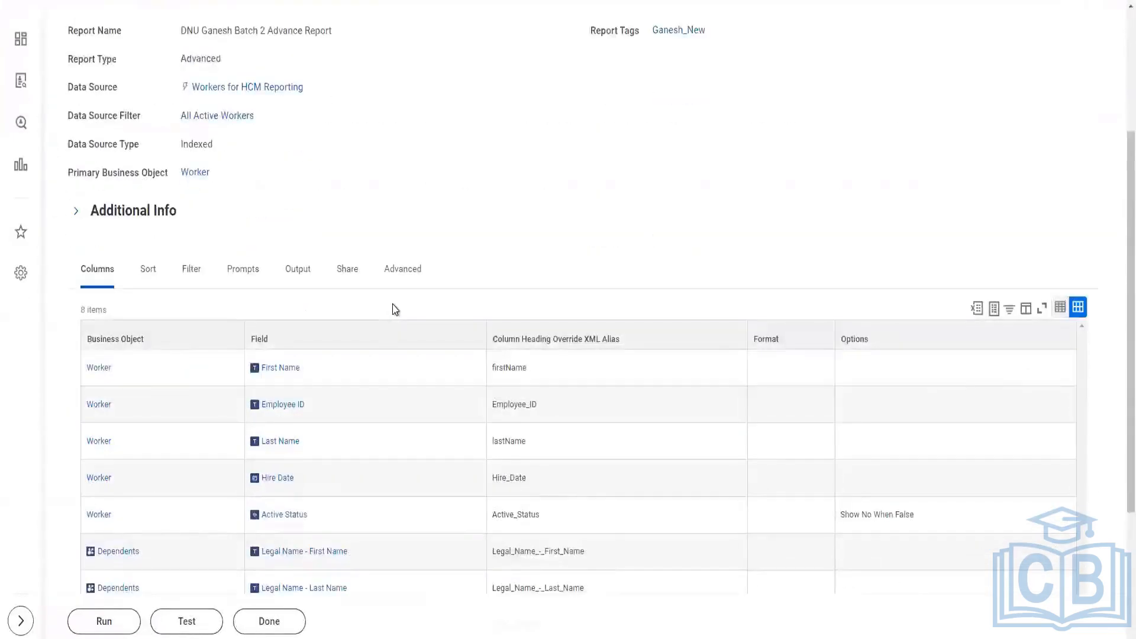
{"action": "scroll", "coordinate": [392, 311], "scroll_direction": "up", "scroll_amount": 2}
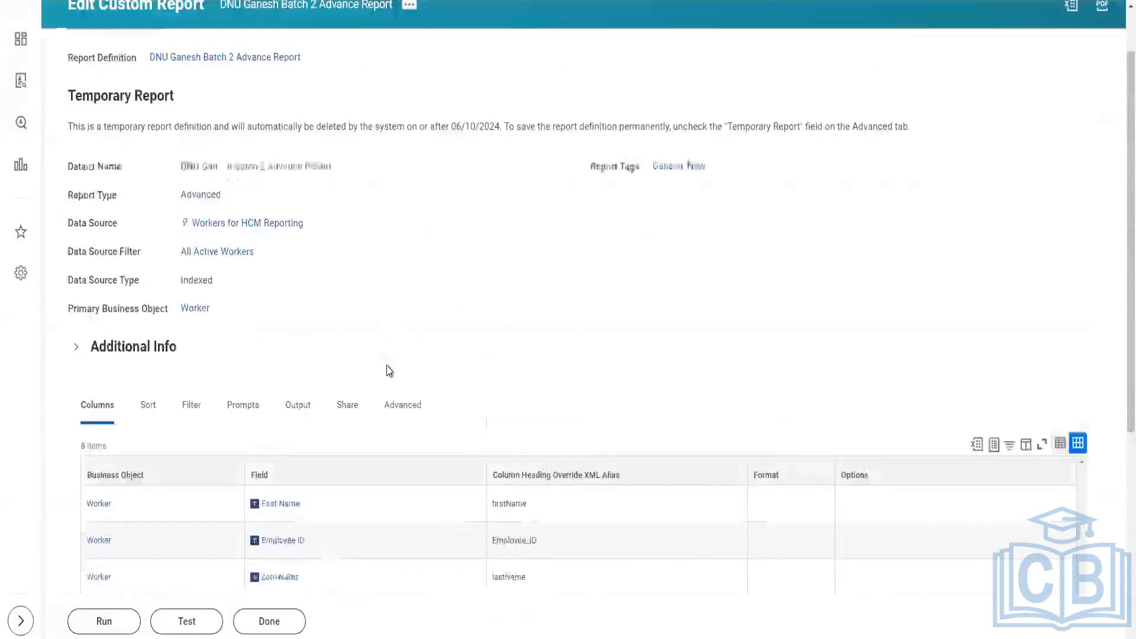
{"action": "left_click", "coordinate": [108, 625]}
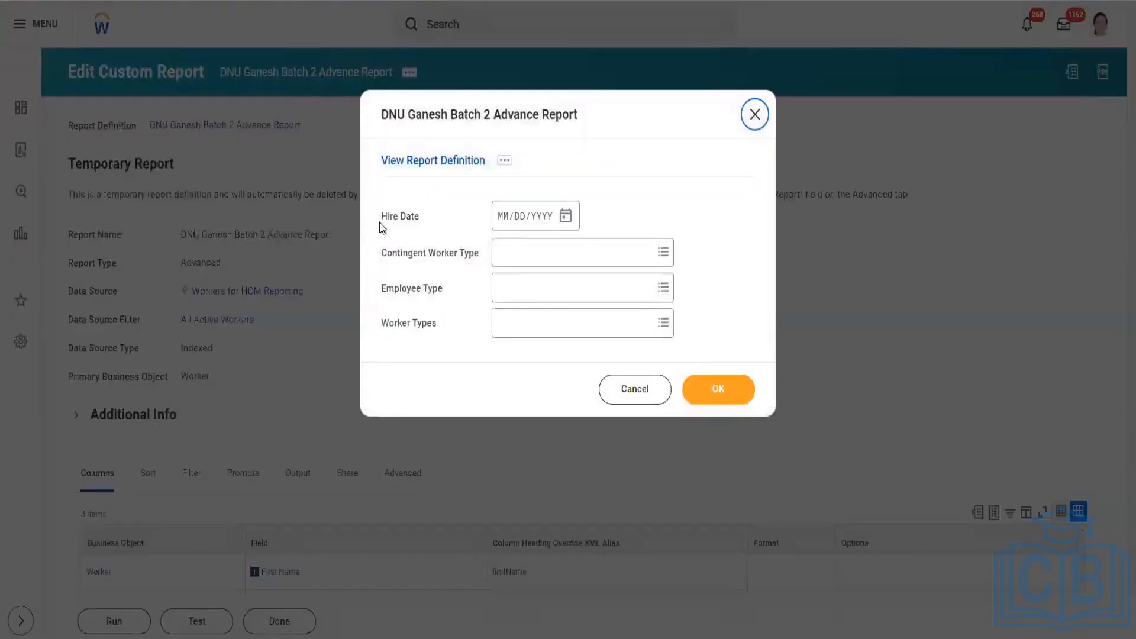
Step: Run the report with Hire Date and all other prompts left blank, and look through the returned rows
{"action": "left_click_drag", "start_coordinate": [382, 217], "coordinate": [421, 218]}
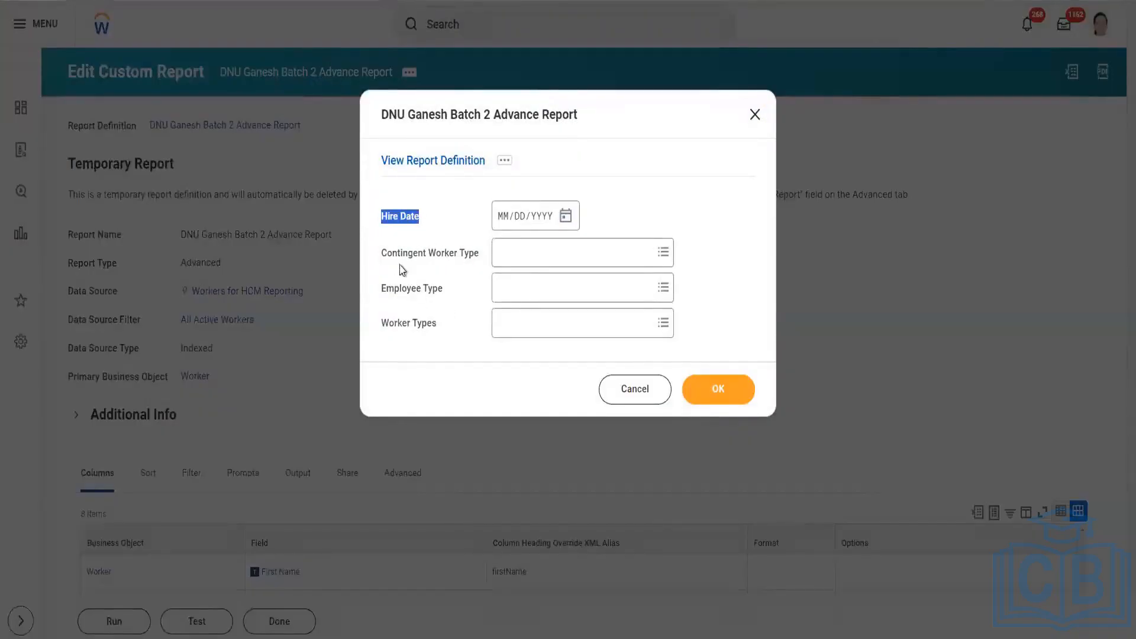
{"action": "left_click_drag", "start_coordinate": [387, 254], "coordinate": [445, 294]}
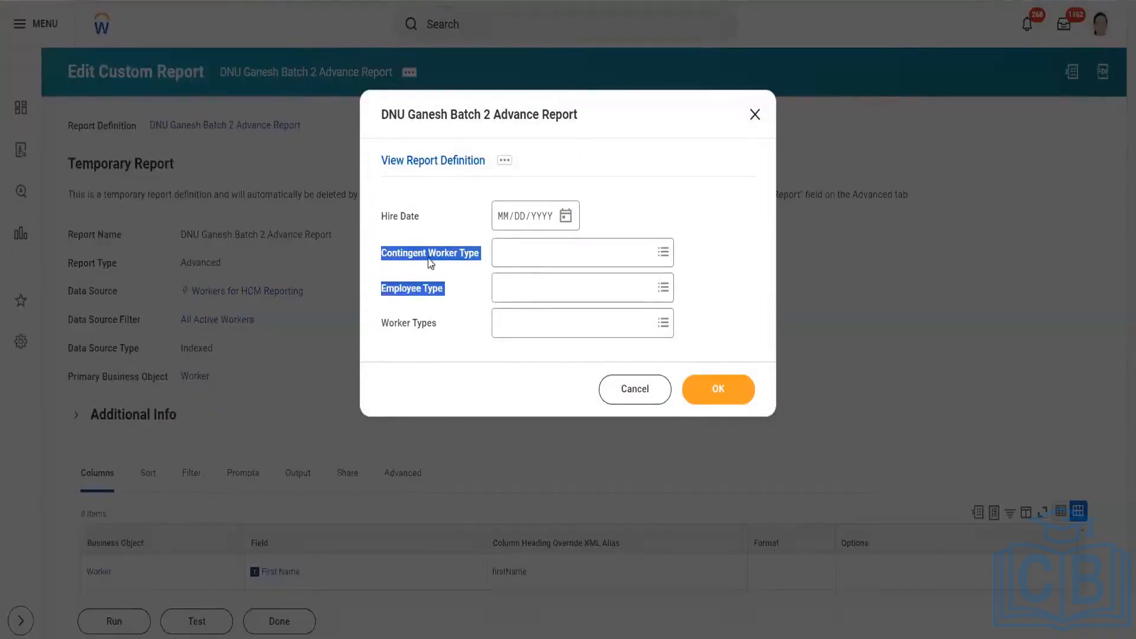
{"action": "left_click", "coordinate": [417, 223]}
{"action": "triple_click", "coordinate": [419, 223]}
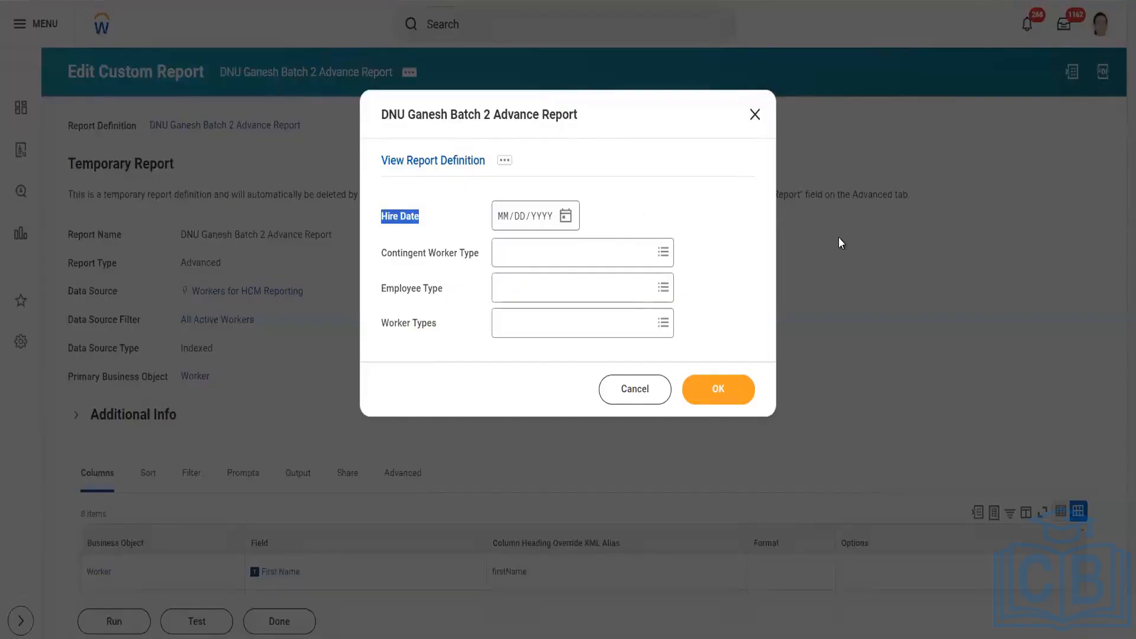
{"action": "left_click", "coordinate": [708, 392]}
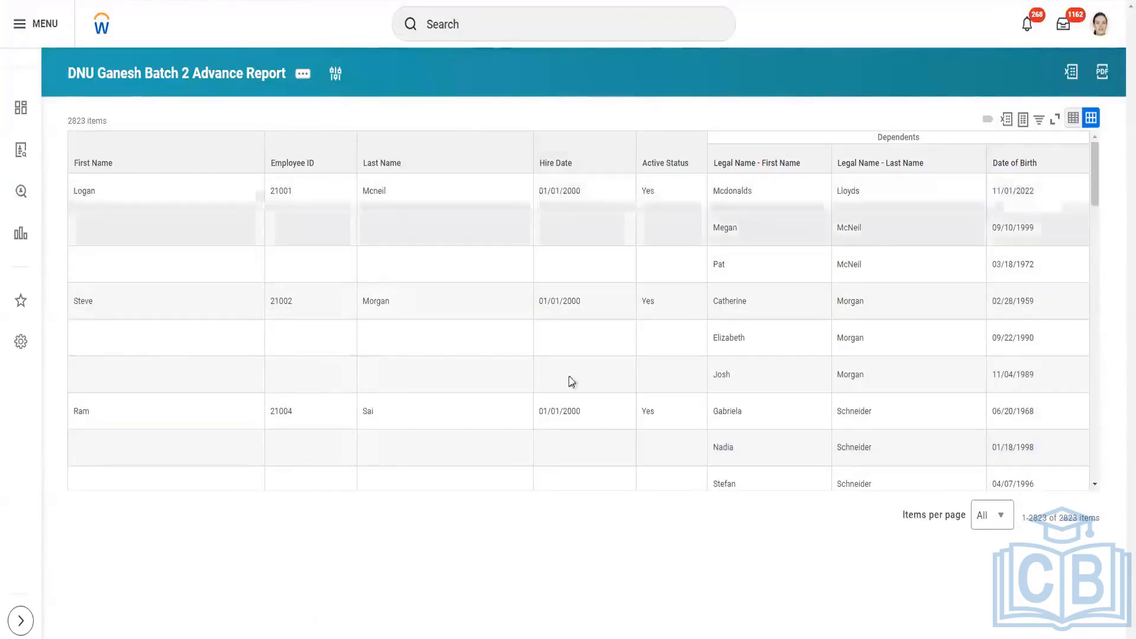
{"action": "scroll", "coordinate": [621, 400], "scroll_direction": "down", "scroll_amount": 5}
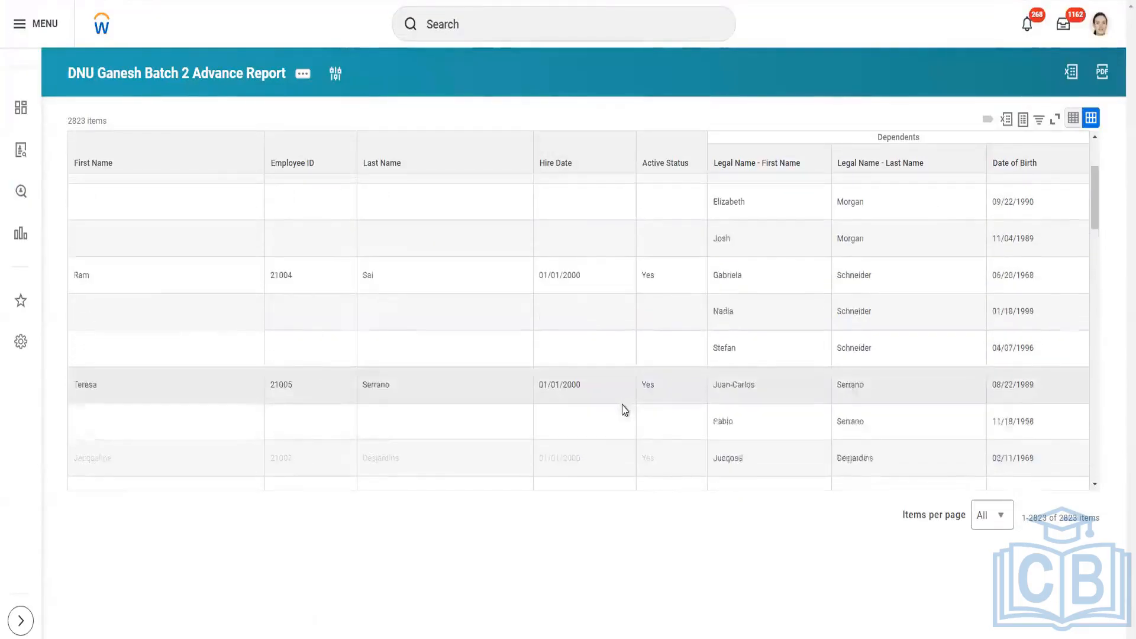
{"action": "scroll", "coordinate": [623, 413], "scroll_direction": "up", "scroll_amount": 5}
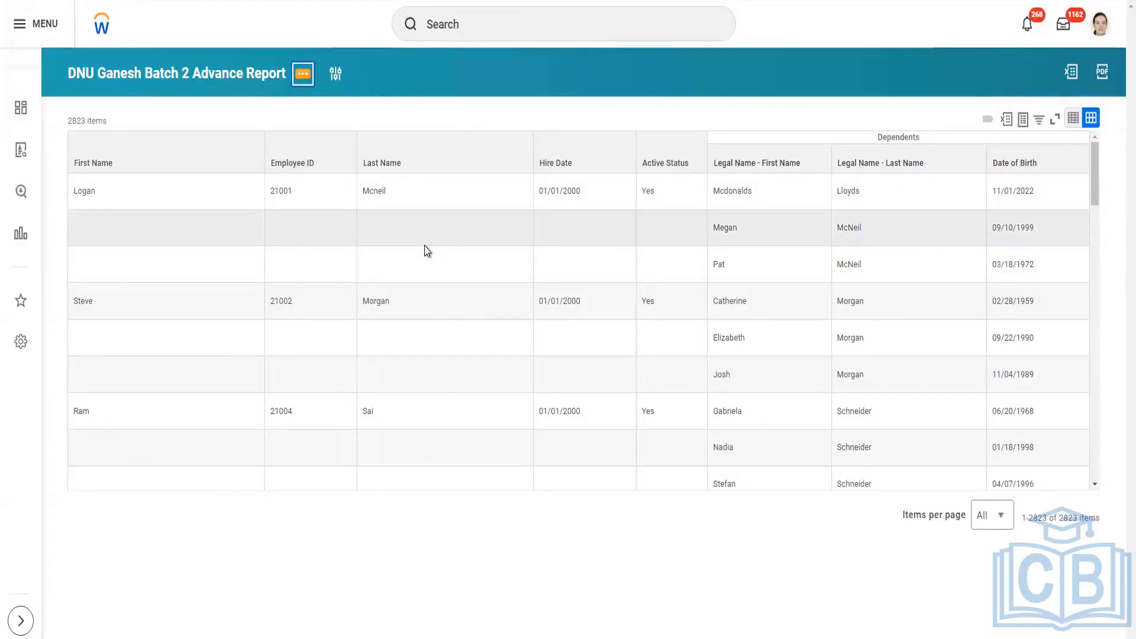
Step: Open the report's definition for editing and look through its column fields
{"action": "mouse_move", "coordinate": [413, 126]}
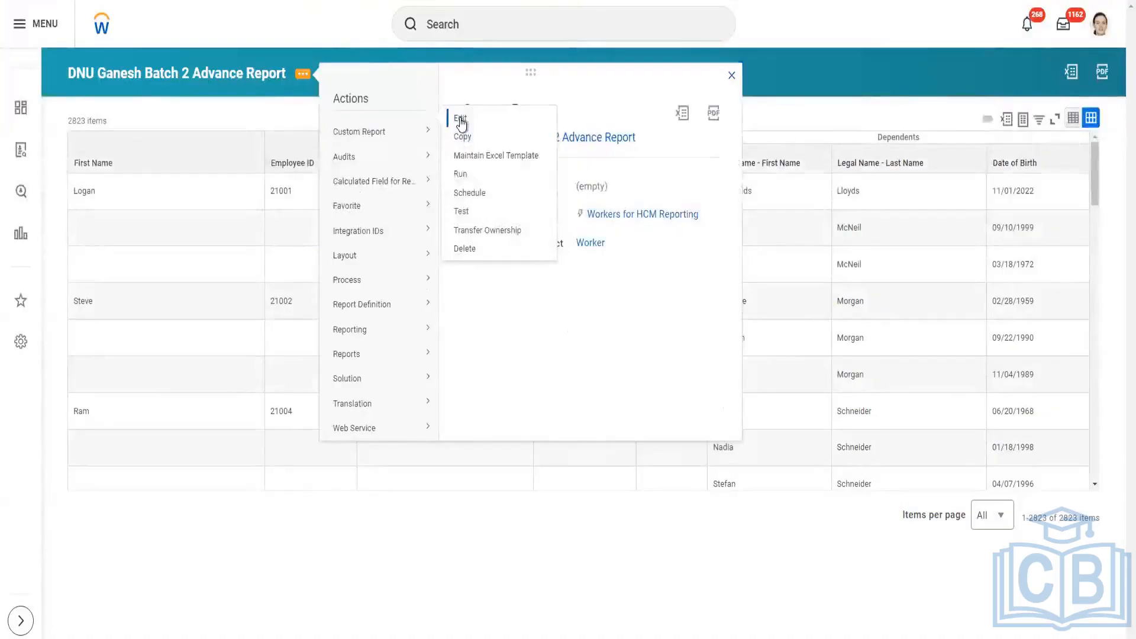
{"action": "right_click", "coordinate": [461, 120]}
{"action": "left_click", "coordinate": [475, 130]}
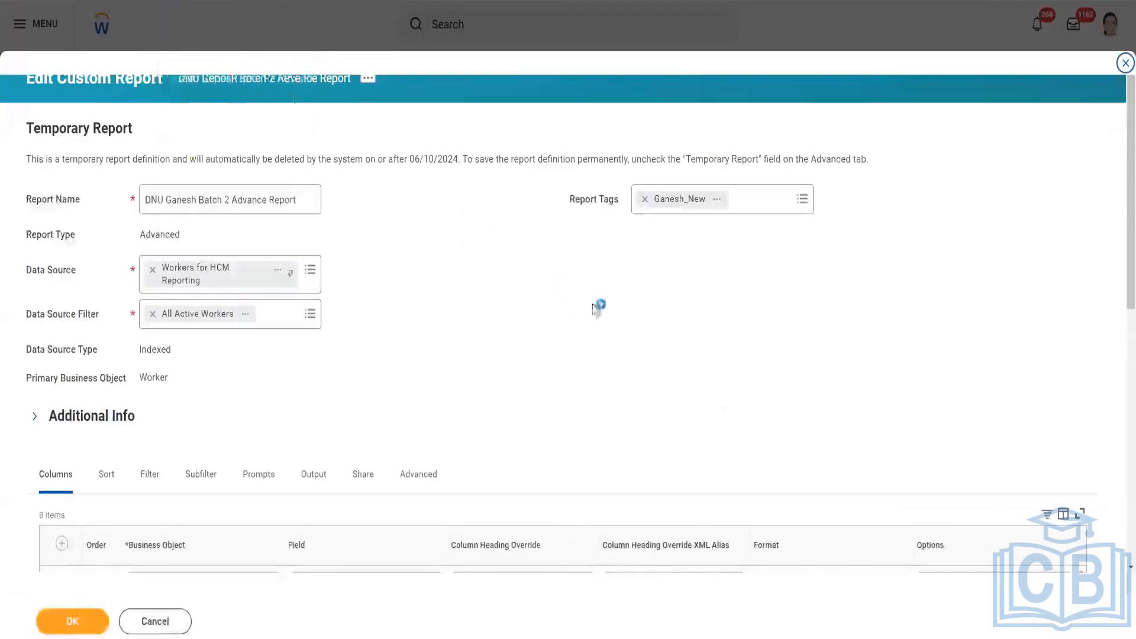
{"action": "scroll", "coordinate": [556, 346], "scroll_direction": "down", "scroll_amount": 4}
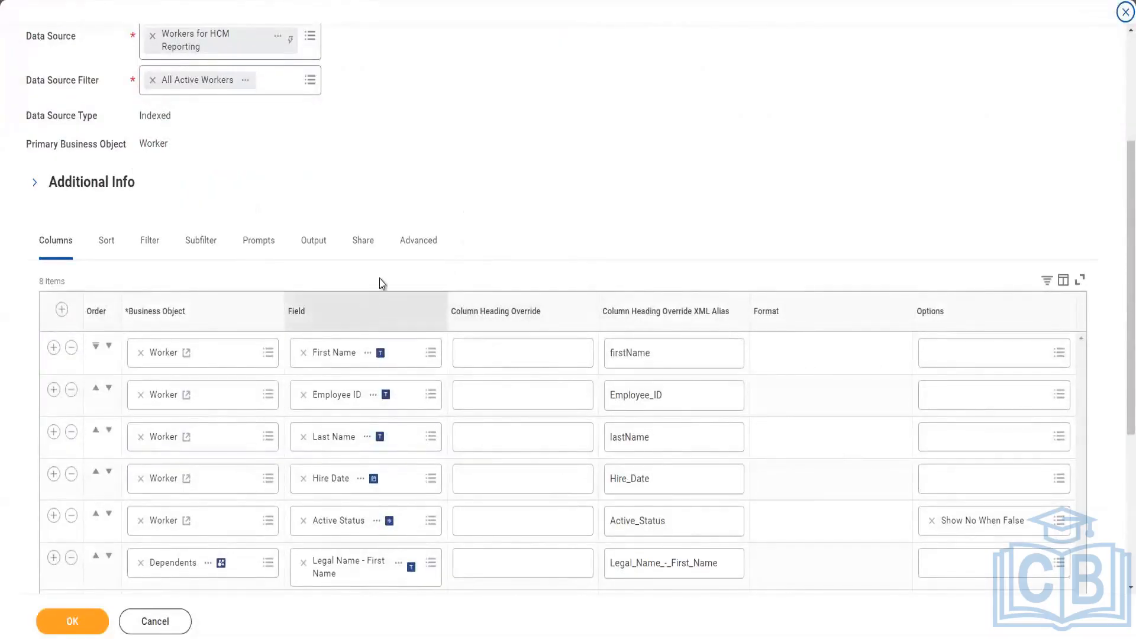
{"action": "scroll", "coordinate": [381, 284], "scroll_direction": "up", "scroll_amount": 3}
{"action": "scroll", "coordinate": [380, 284], "scroll_direction": "down", "scroll_amount": 3}
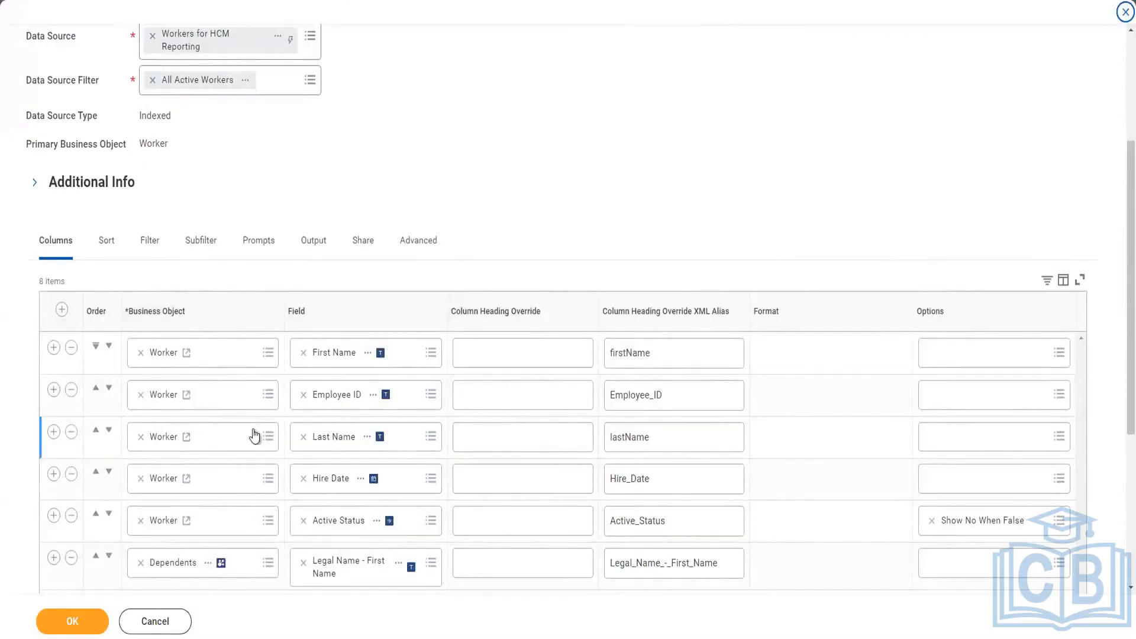
{"action": "scroll", "coordinate": [254, 434], "scroll_direction": "down", "scroll_amount": 1}
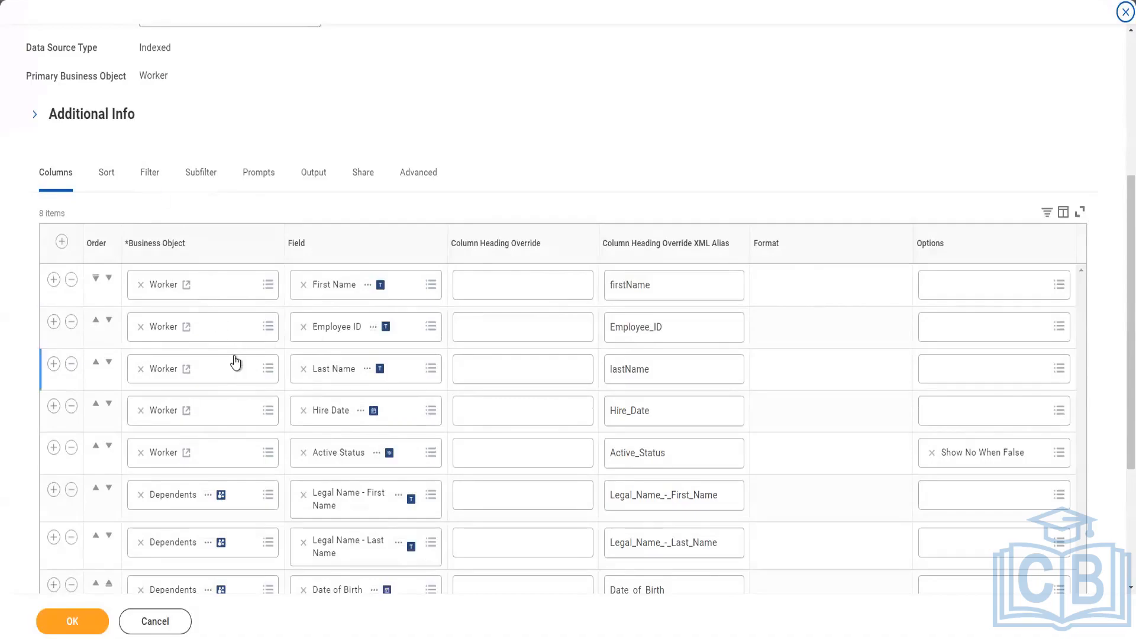
Step: Add a second instance filter condition on the Gender field, joined with And to the Hire Date condition
{"action": "left_click", "coordinate": [149, 175]}
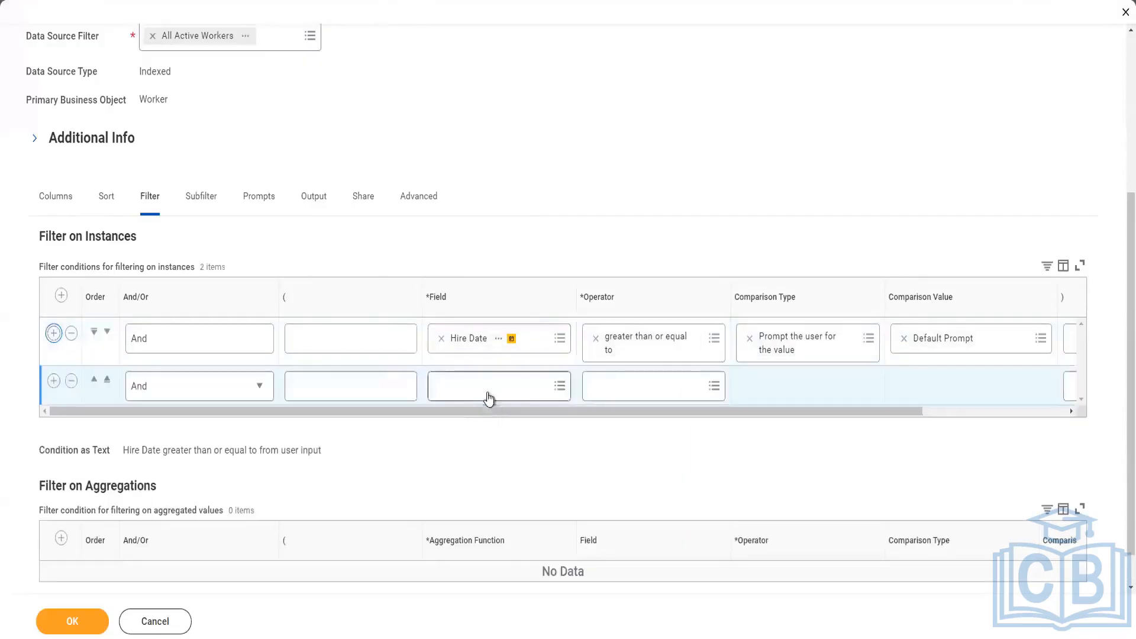
{"action": "left_click", "coordinate": [487, 386]}
{"action": "type", "text": "G"}
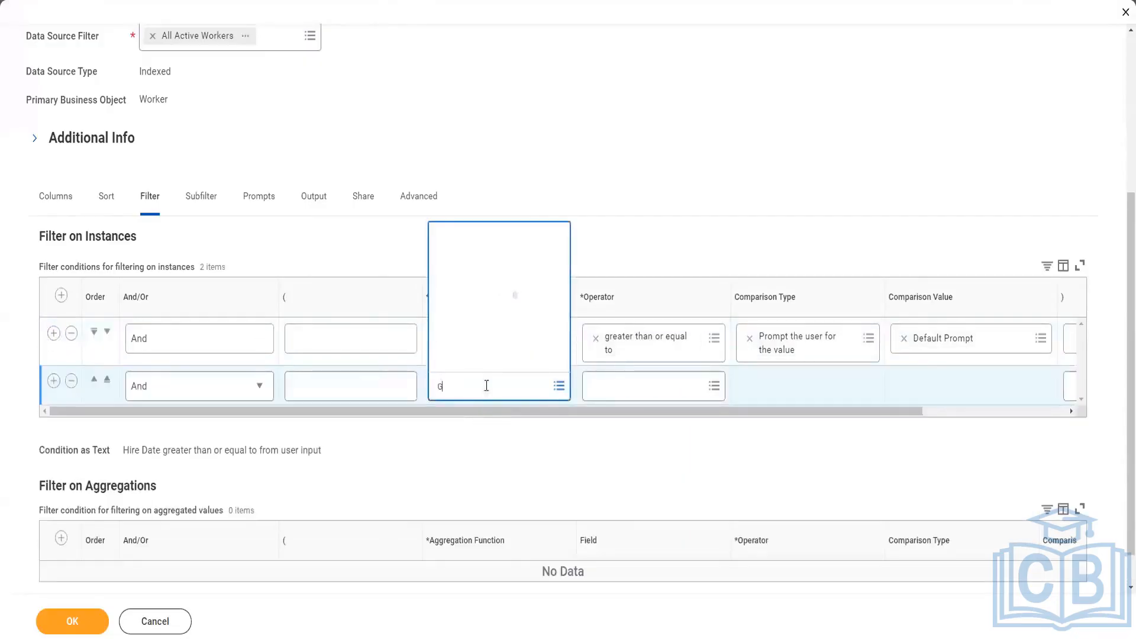
{"action": "type", "text": "ender"}
Step: Set the Gender condition's operator to in the selection list
{"action": "left_click", "coordinate": [644, 386]}
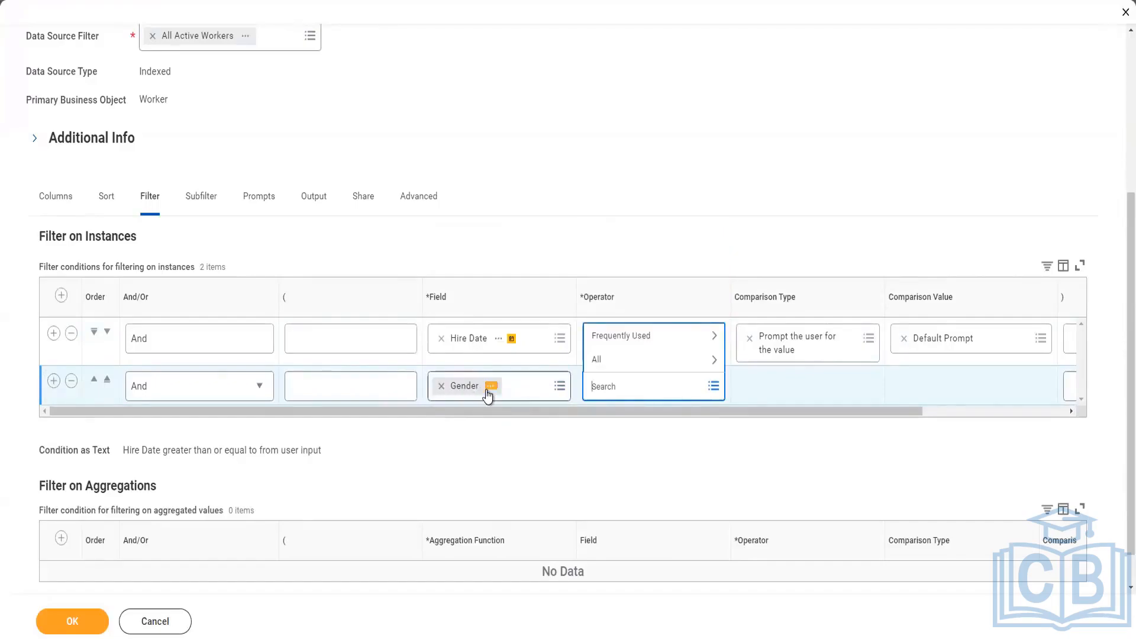
{"action": "left_click", "coordinate": [625, 362]}
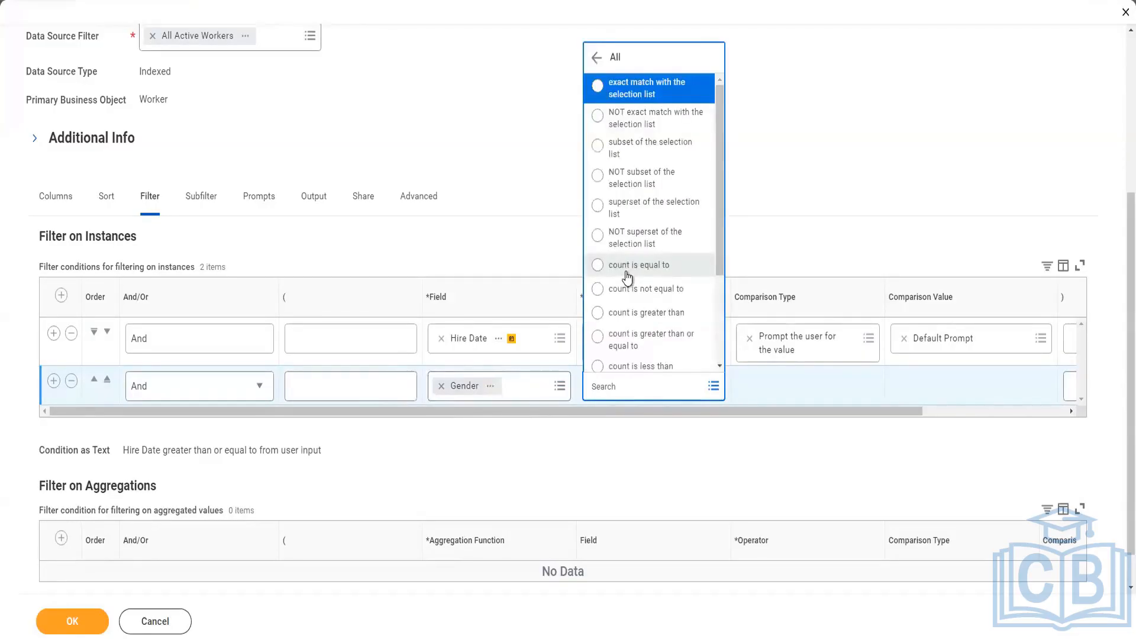
{"action": "scroll", "coordinate": [631, 283], "scroll_direction": "down", "scroll_amount": 2}
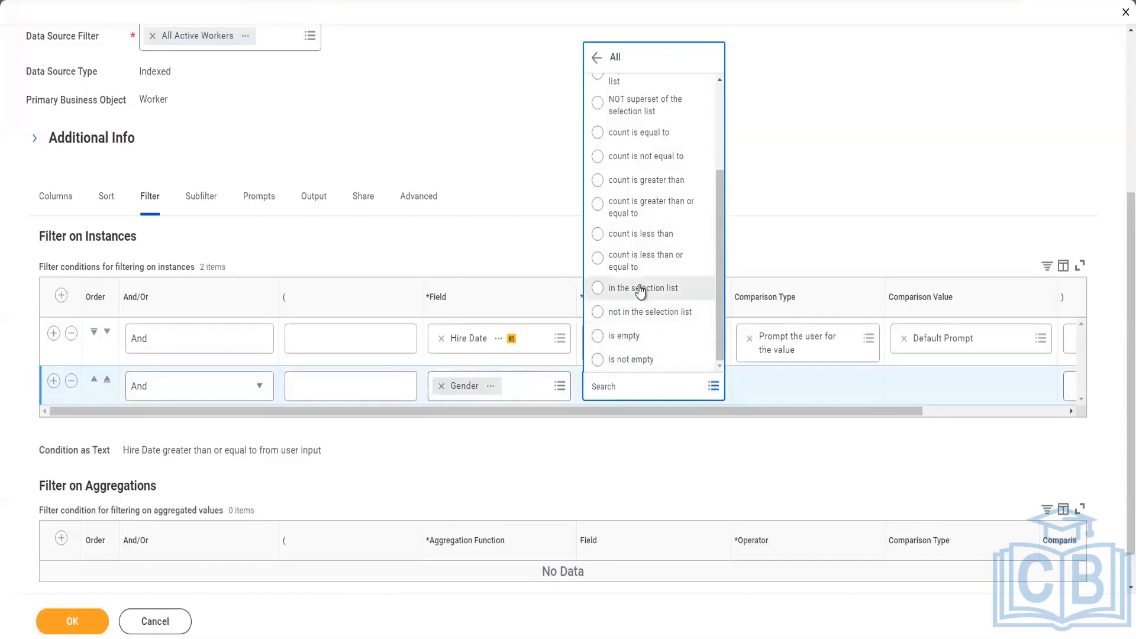
{"action": "scroll", "coordinate": [670, 246], "scroll_direction": "up", "scroll_amount": 2}
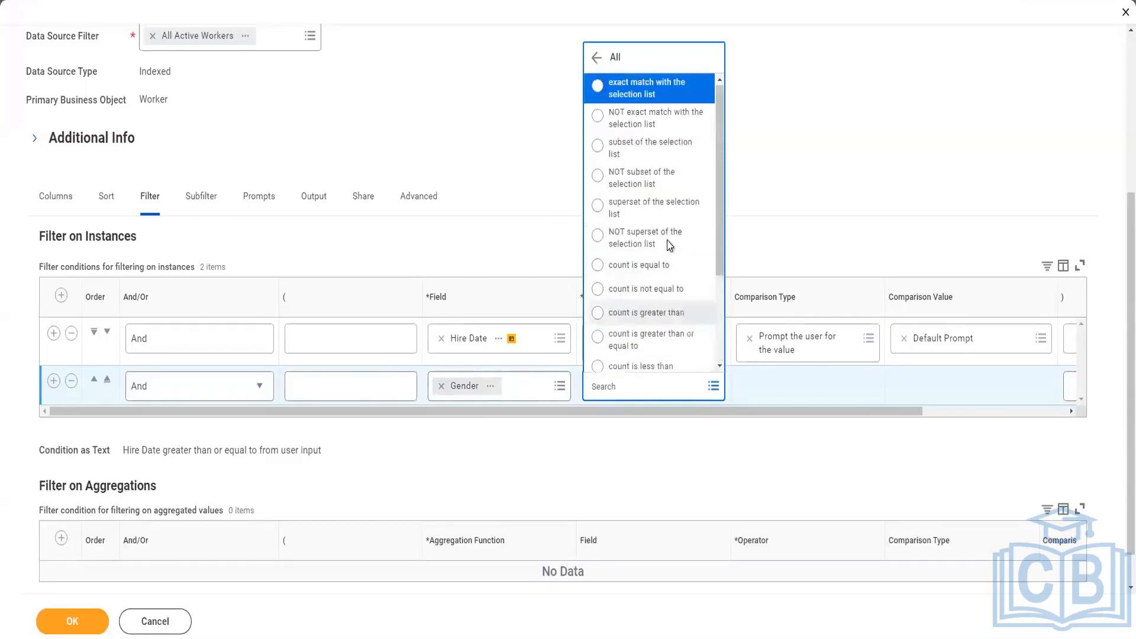
{"action": "scroll", "coordinate": [669, 255], "scroll_direction": "down", "scroll_amount": 2}
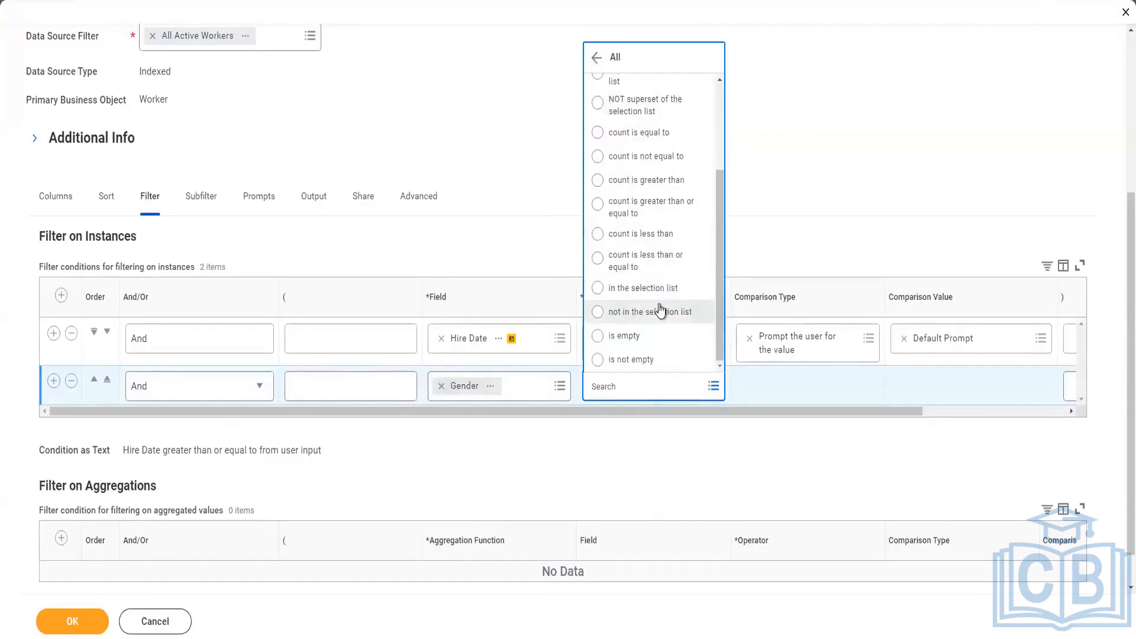
{"action": "left_click", "coordinate": [625, 294]}
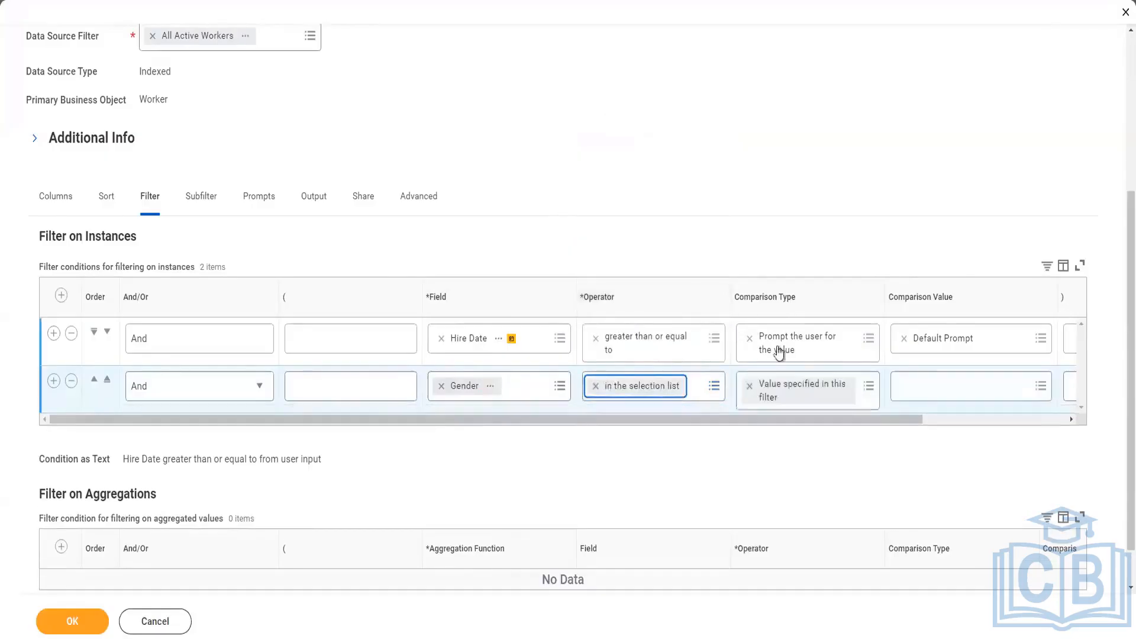
Step: Change the Gender condition's comparison type to Prompt the user for the value, using the Default Prompt
{"action": "left_click", "coordinate": [750, 386]}
{"action": "left_click", "coordinate": [764, 385]}
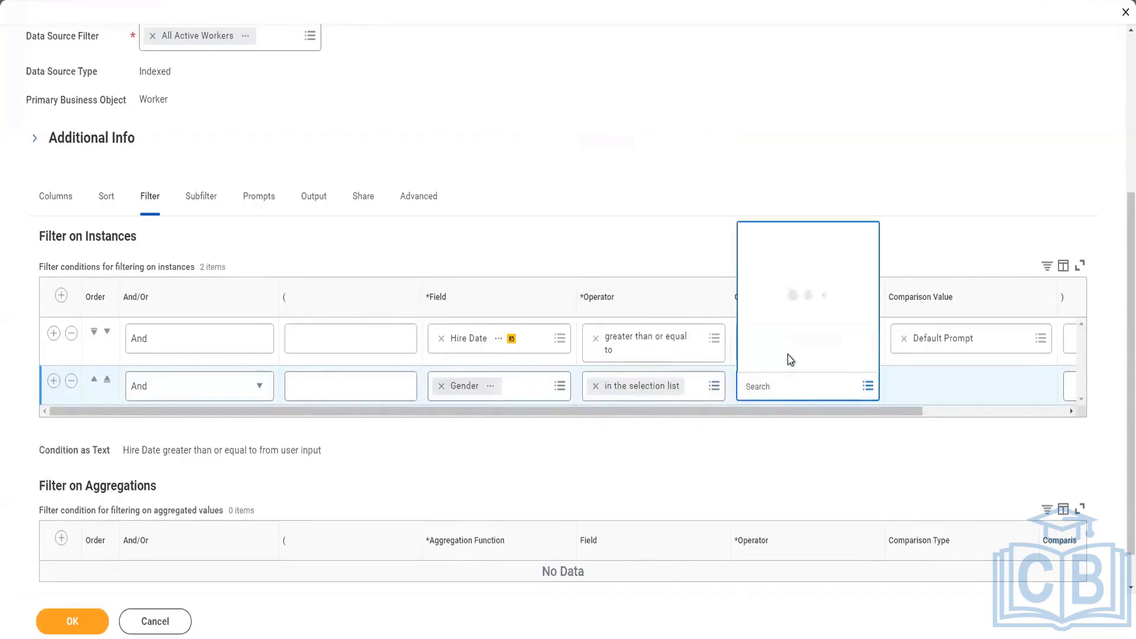
{"action": "left_click", "coordinate": [793, 256]}
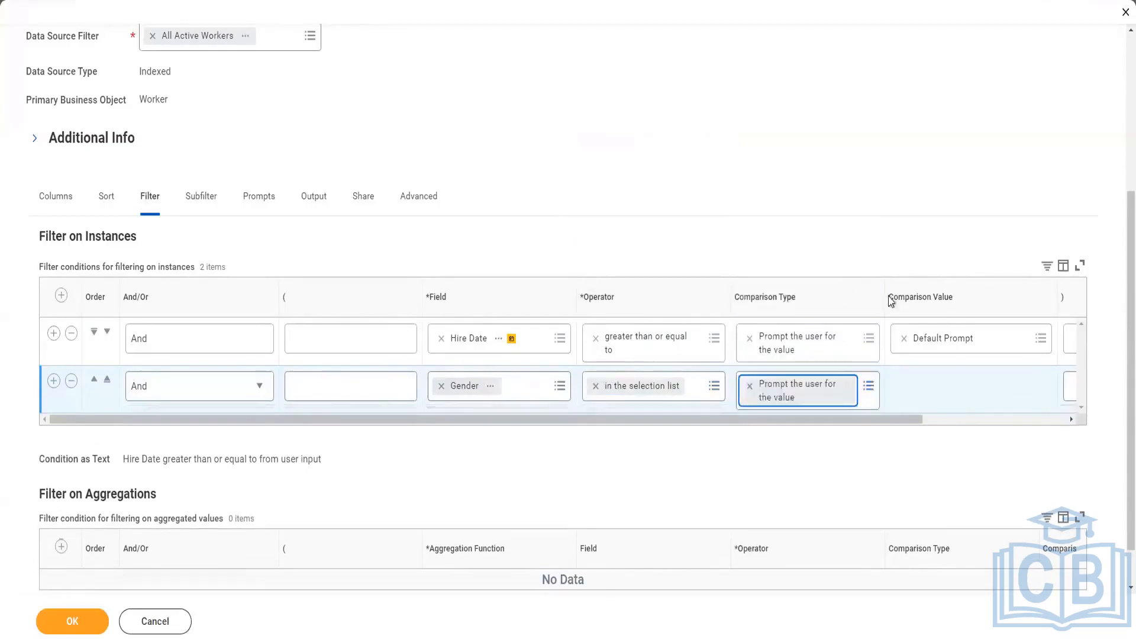
{"action": "left_click", "coordinate": [943, 379]}
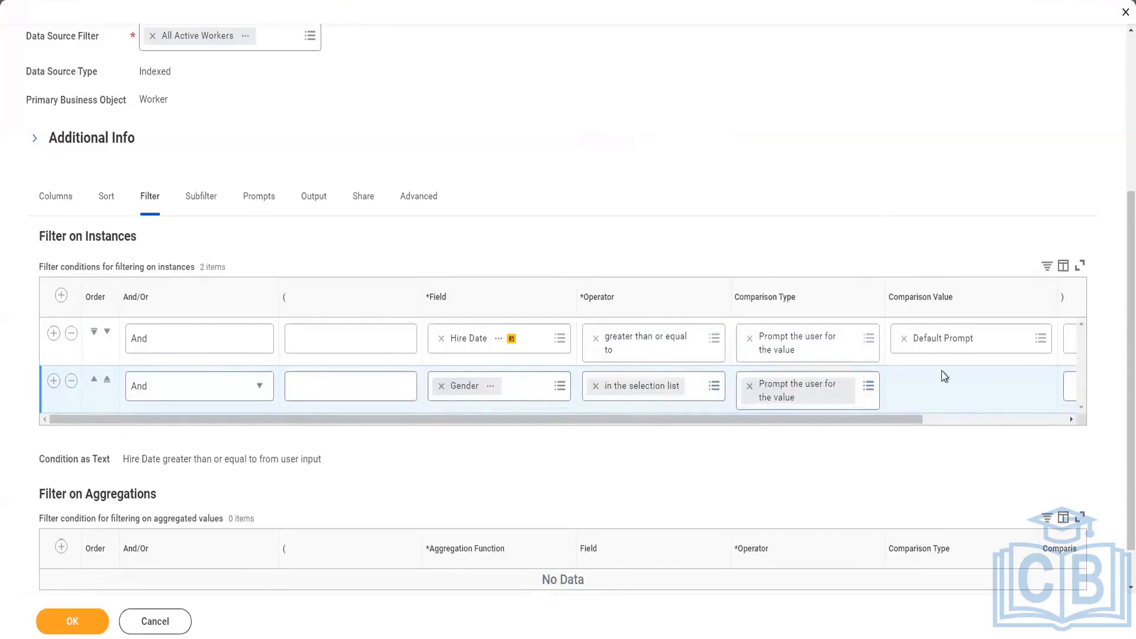
Step: Populate the undefined prompt defaults so that Gender is added to the report's prompts
{"action": "left_click", "coordinate": [268, 205]}
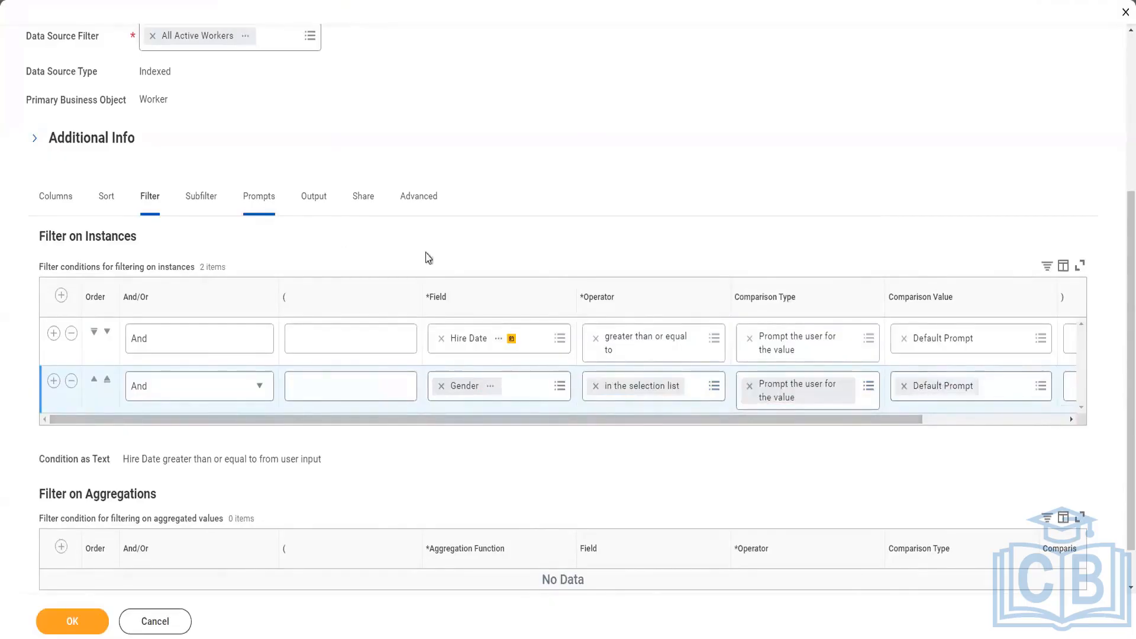
{"action": "left_click", "coordinate": [208, 370]}
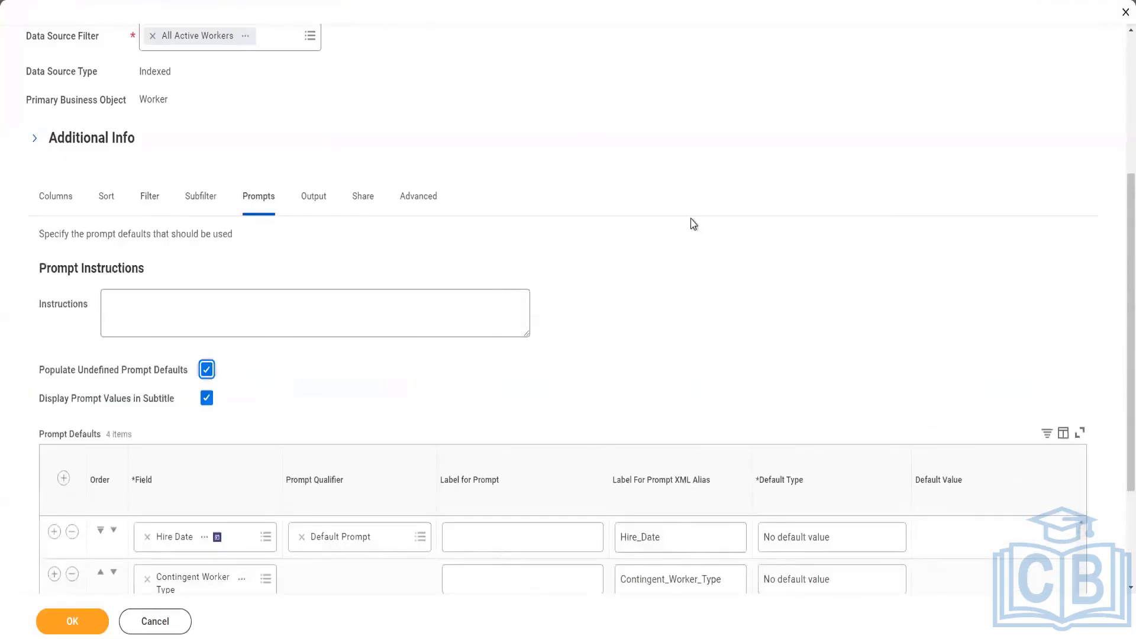
{"action": "scroll", "coordinate": [688, 232], "scroll_direction": "down", "scroll_amount": 3}
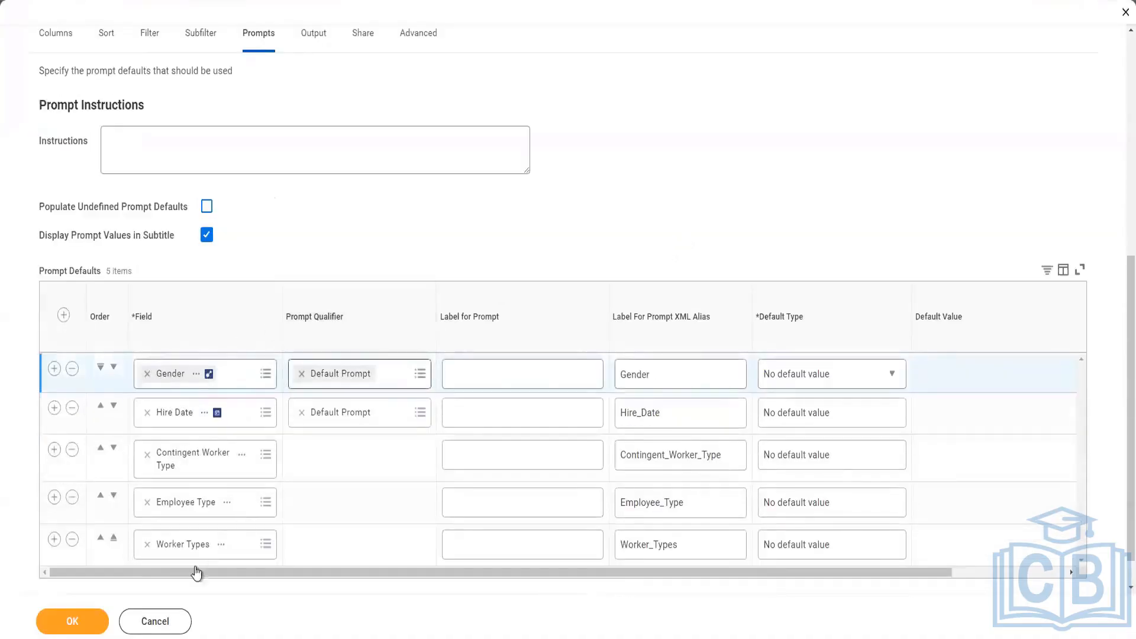
Step: Save the report definition despite the alerts, and review its saved columns, XML aliases and group column headings
{"action": "left_click", "coordinate": [104, 619]}
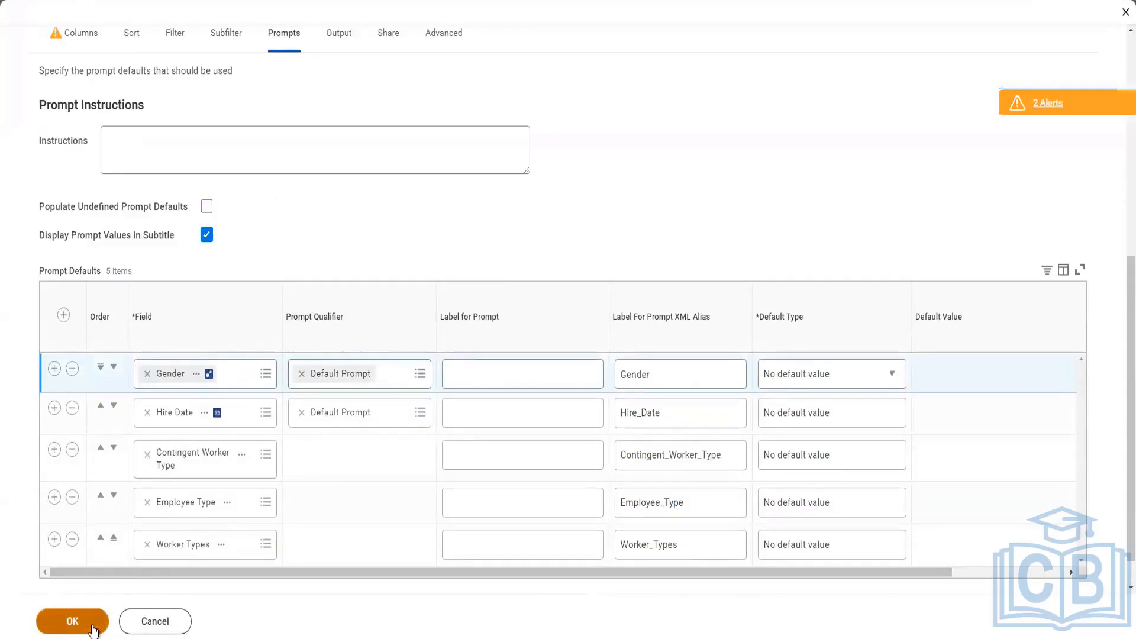
{"action": "left_click", "coordinate": [93, 626]}
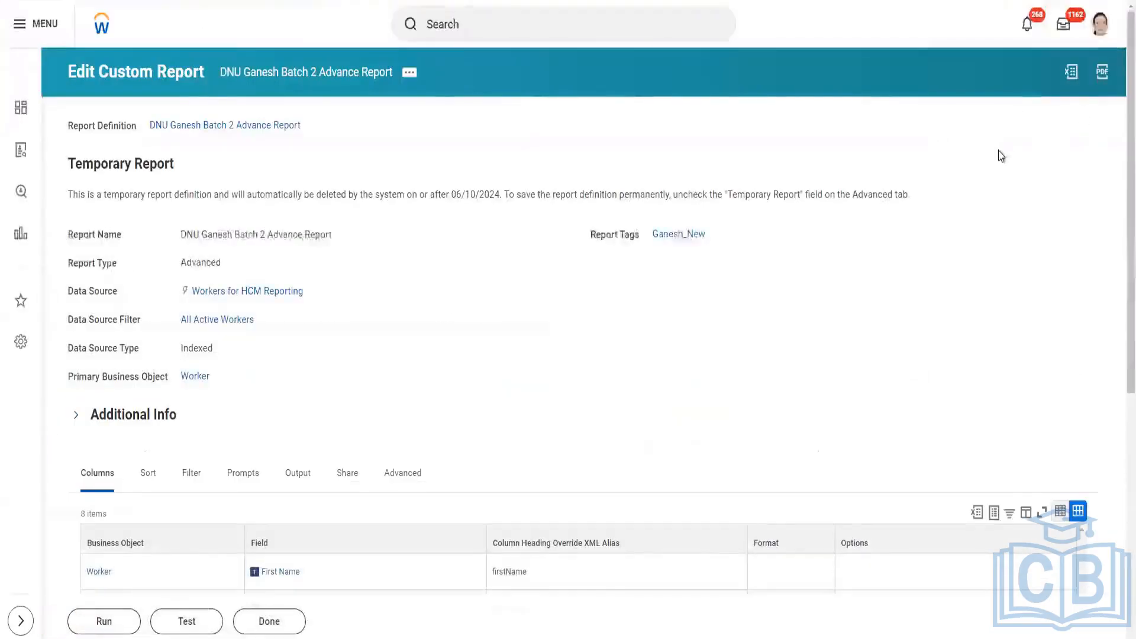
{"action": "scroll", "coordinate": [1040, 109], "scroll_direction": "down", "scroll_amount": 2}
{"action": "scroll", "coordinate": [1040, 109], "scroll_direction": "down", "scroll_amount": 2}
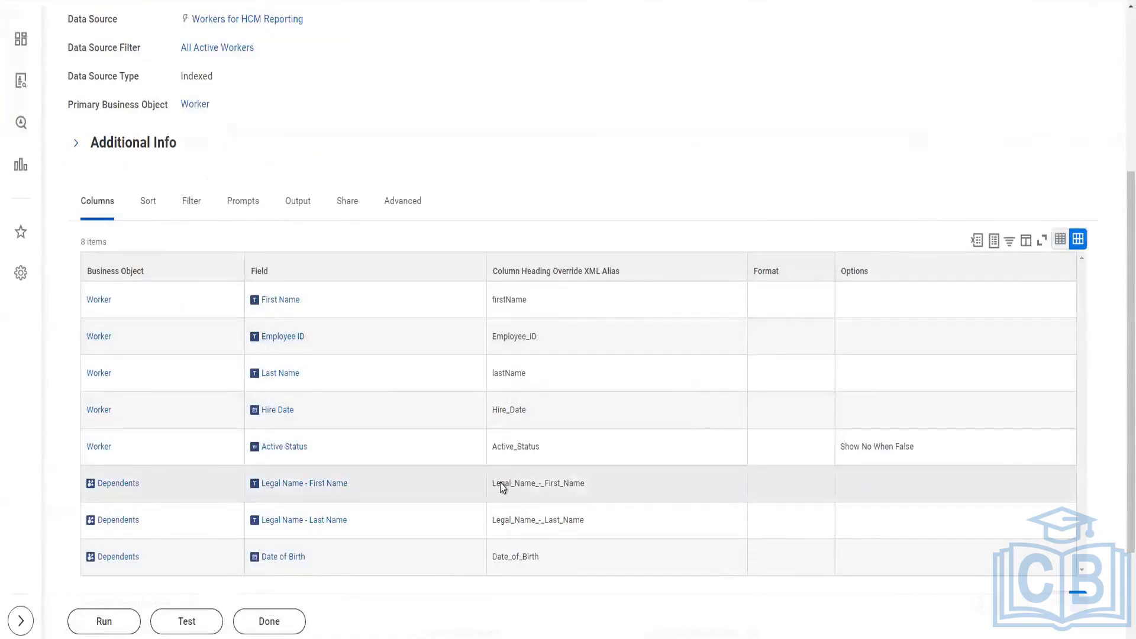
{"action": "left_click_drag", "start_coordinate": [500, 484], "coordinate": [582, 485]}
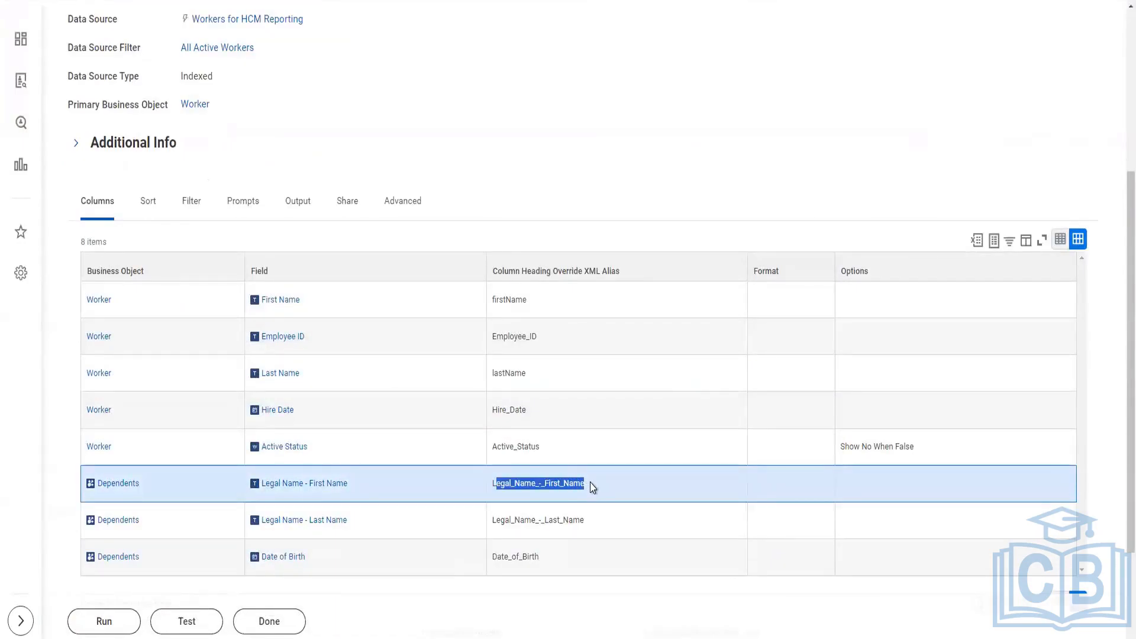
{"action": "left_click", "coordinate": [642, 186]}
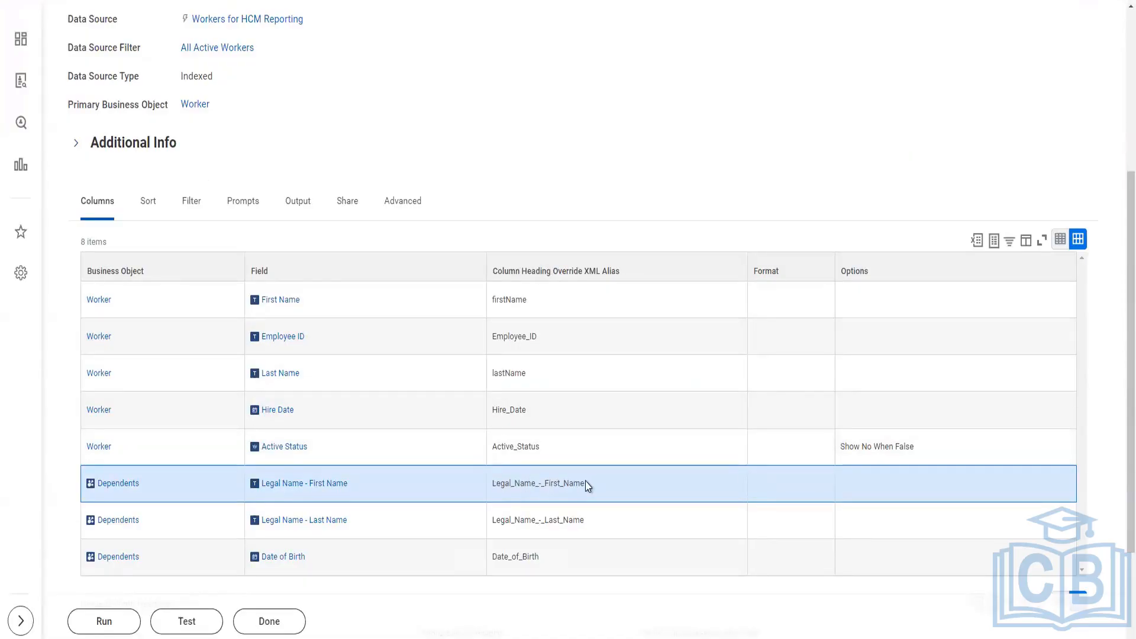
{"action": "scroll", "coordinate": [414, 485], "scroll_direction": "down", "scroll_amount": 3}
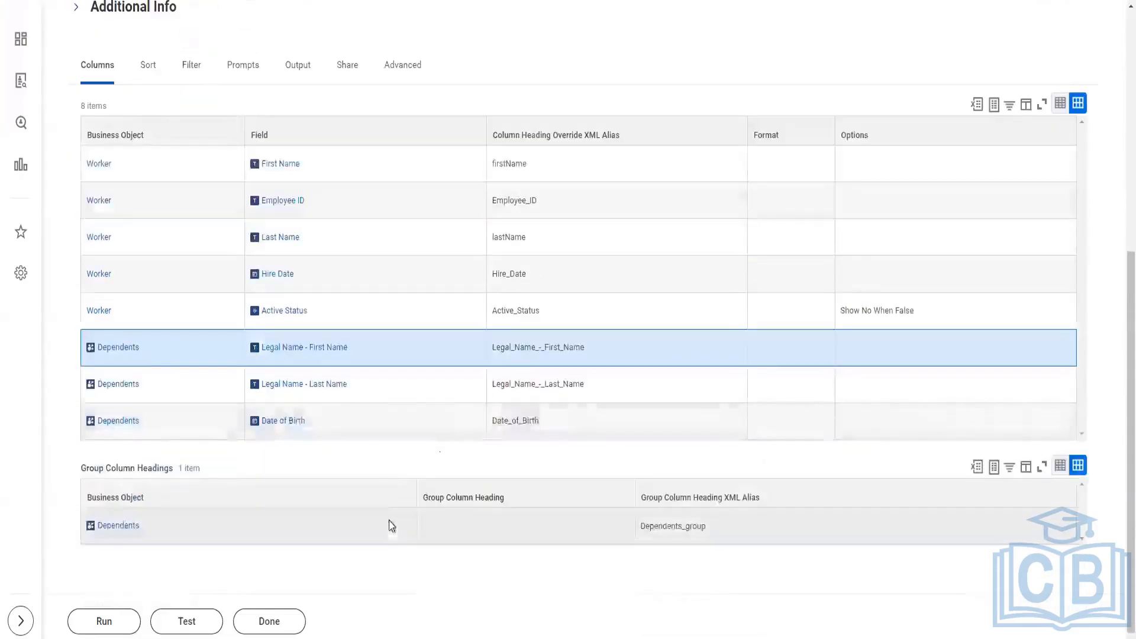
{"action": "scroll", "coordinate": [355, 532], "scroll_direction": "up", "scroll_amount": 1}
Step: Run the report with Gender, Hire Date and all other prompts left blank, and check the item count
{"action": "left_click", "coordinate": [104, 621]}
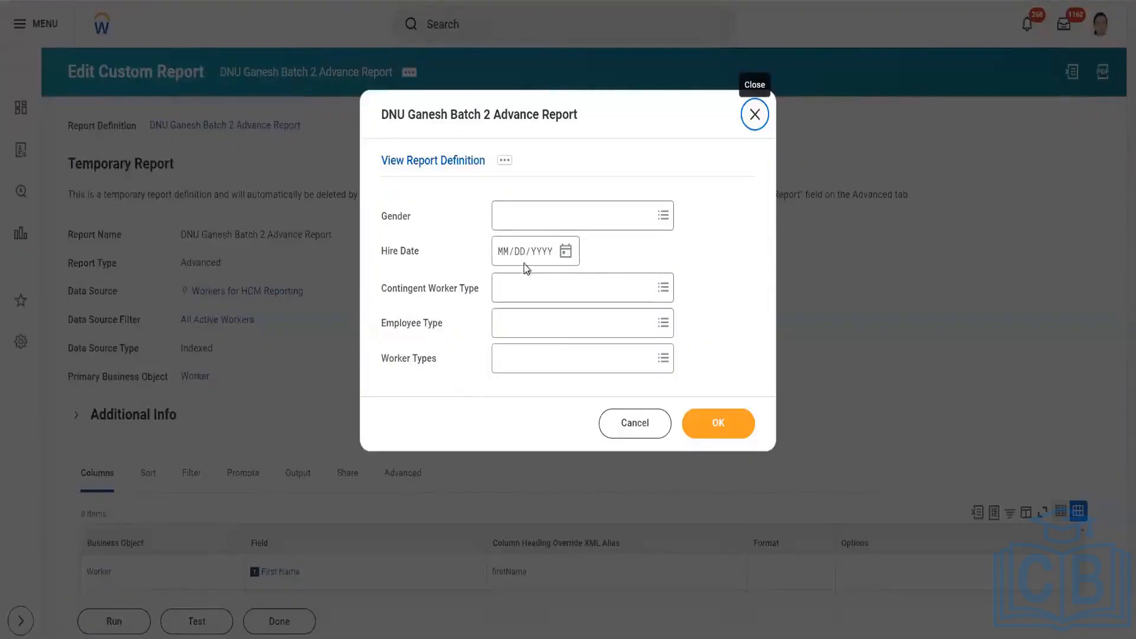
{"action": "left_click", "coordinate": [716, 431]}
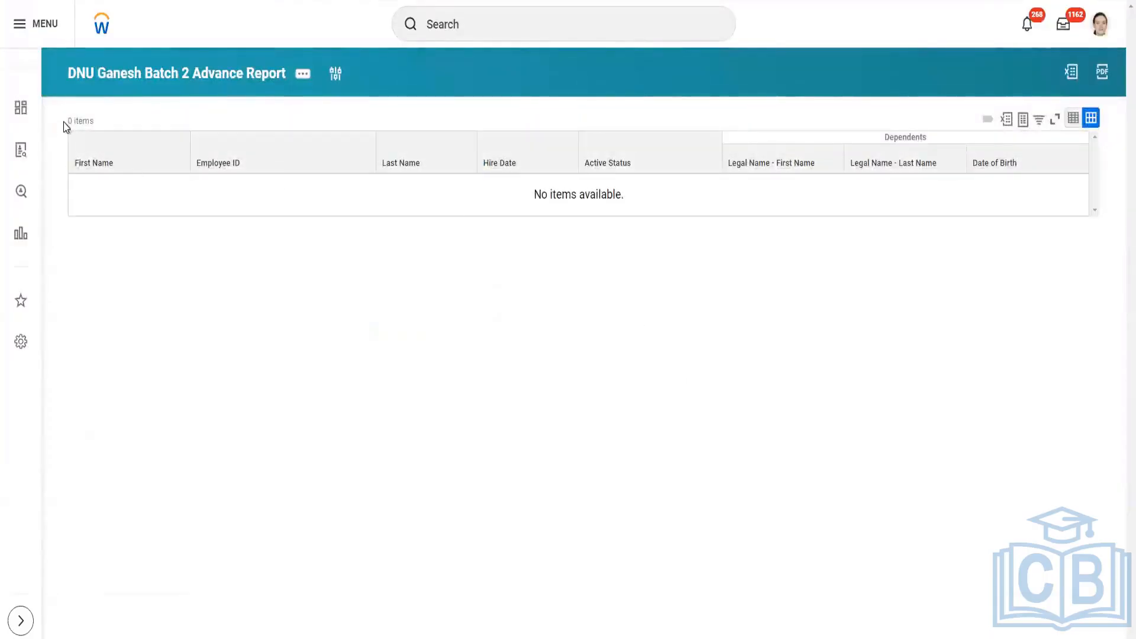
{"action": "left_click_drag", "start_coordinate": [63, 122], "coordinate": [100, 124]}
Step: Rerun the report from its prompts with Gender set to Female and Male and the other prompts left blank
{"action": "left_click", "coordinate": [336, 75]}
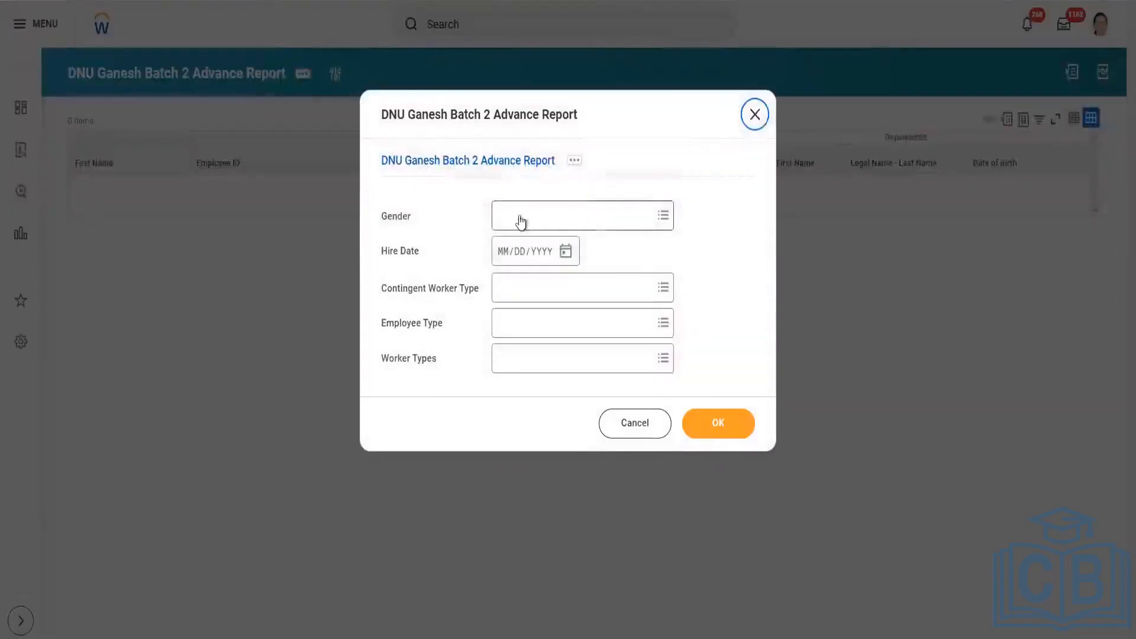
{"action": "left_click", "coordinate": [520, 216]}
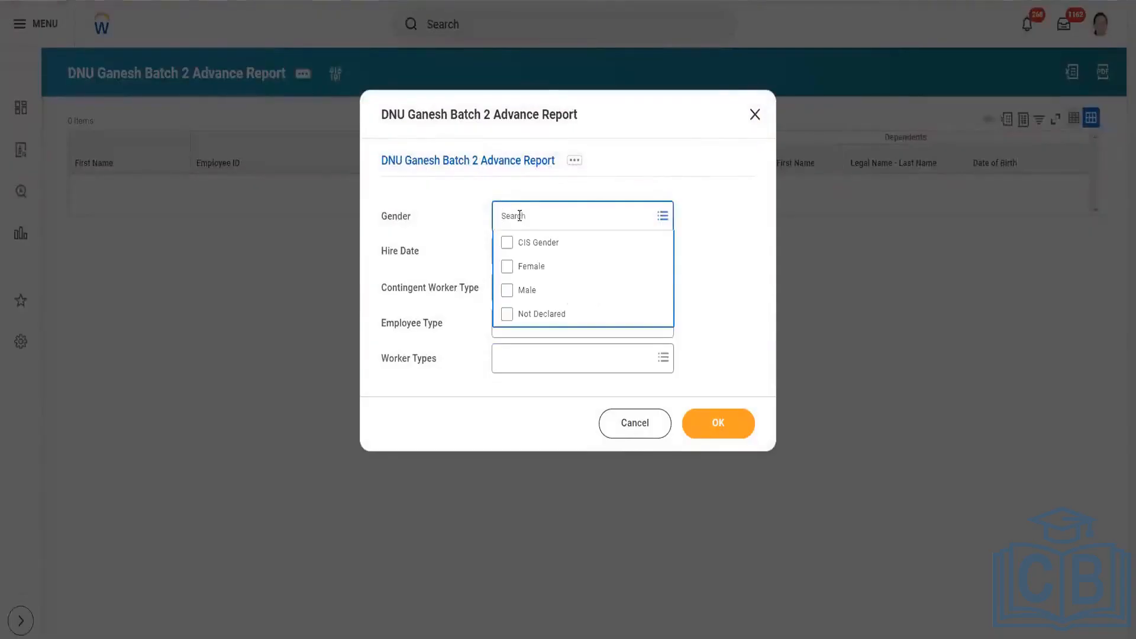
{"action": "left_click", "coordinate": [529, 268]}
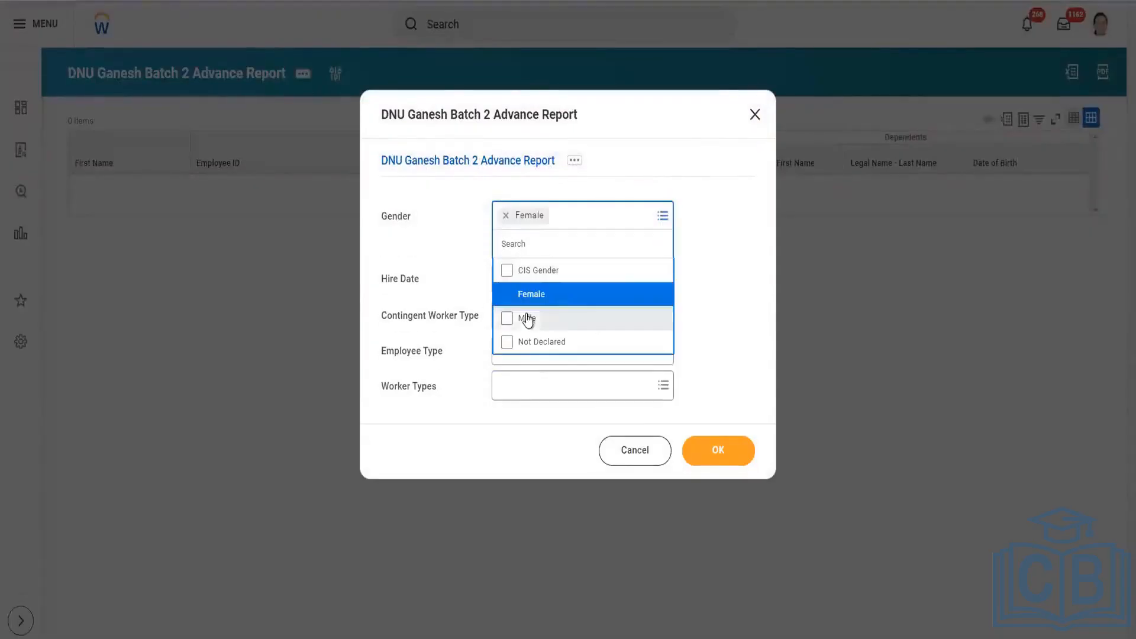
{"action": "left_click", "coordinate": [527, 319]}
{"action": "left_click", "coordinate": [727, 335]}
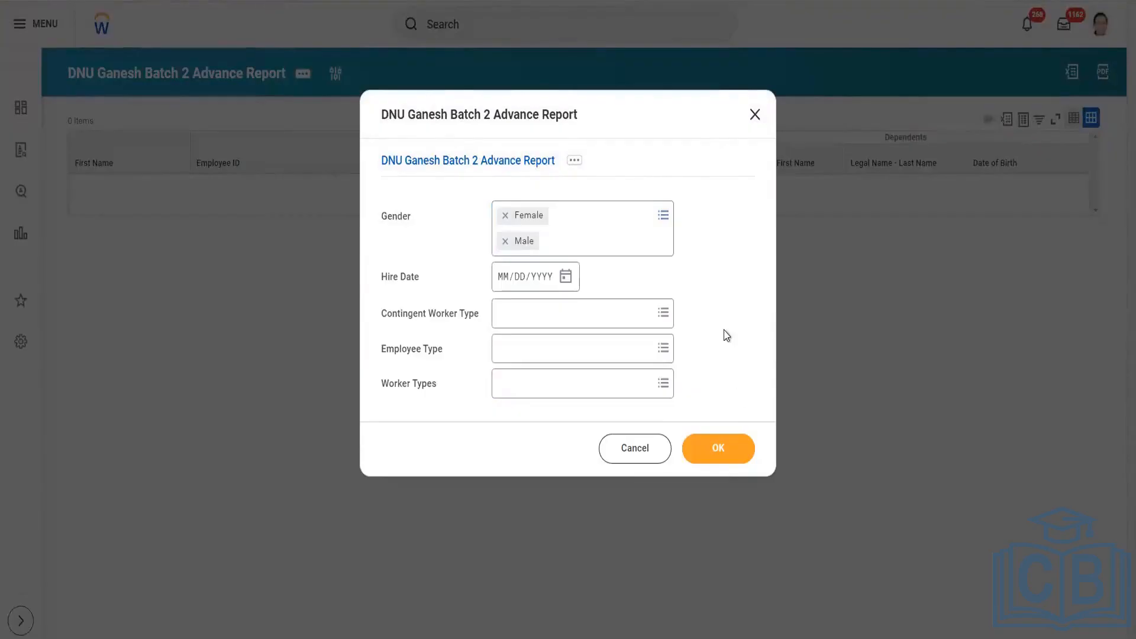
{"action": "left_click", "coordinate": [730, 450]}
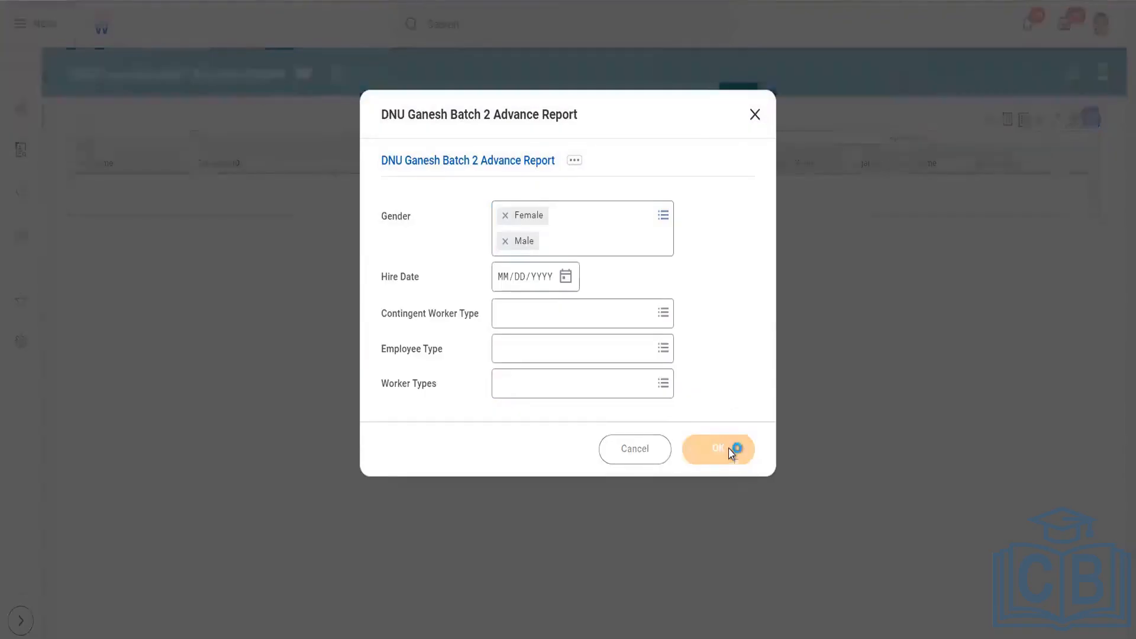
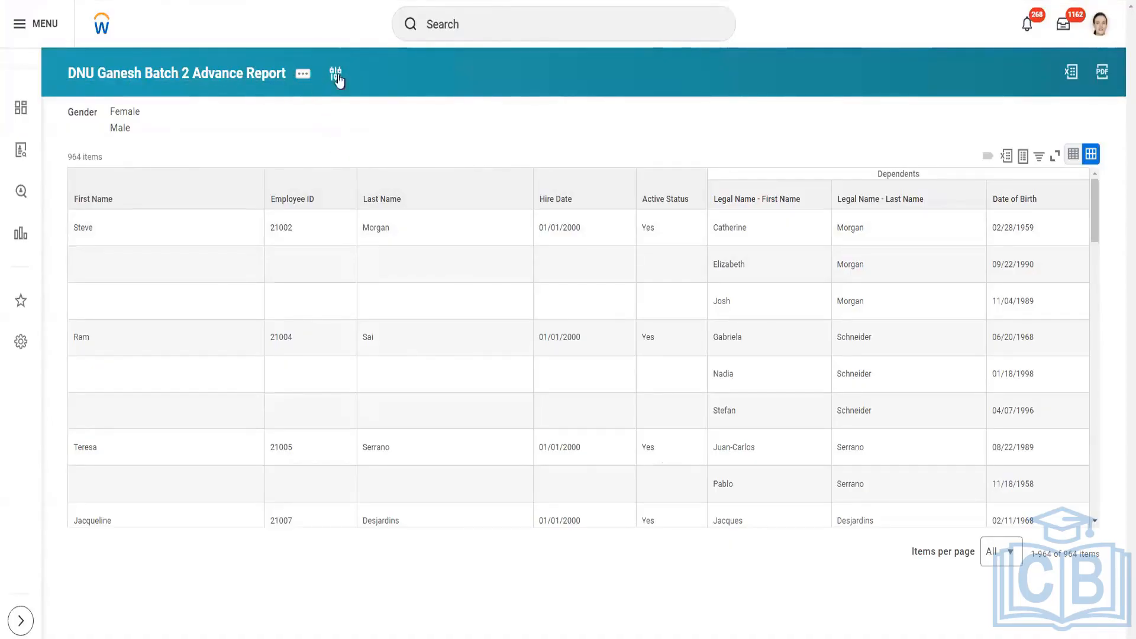
Step: Open the report's definition for editing and display its filter conditions
{"action": "left_click", "coordinate": [303, 76]}
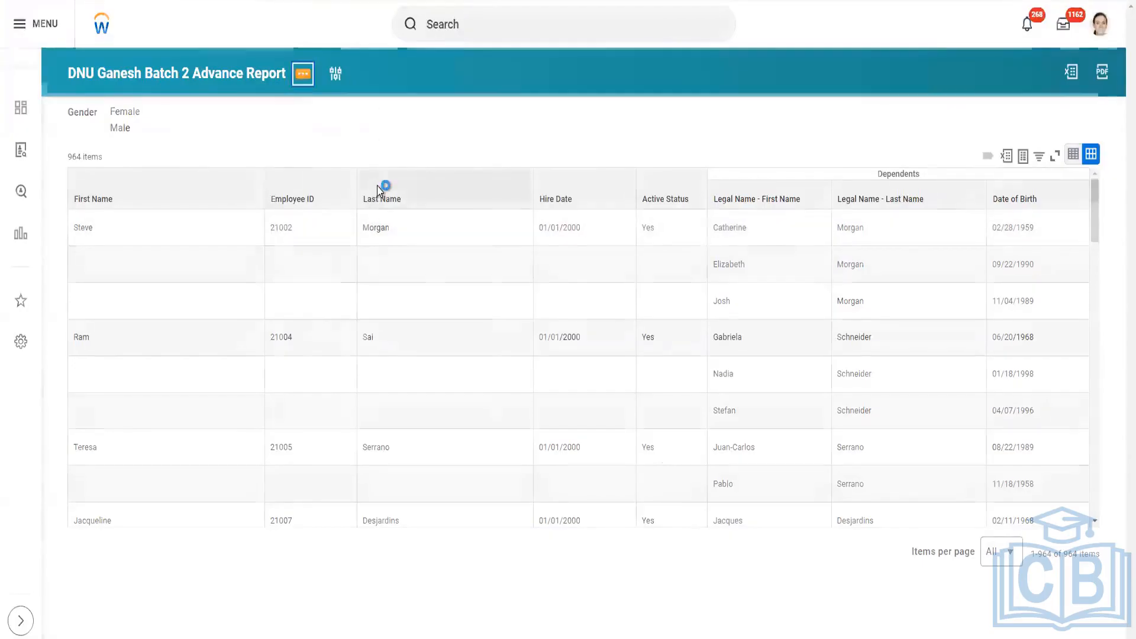
{"action": "mouse_move", "coordinate": [378, 123]}
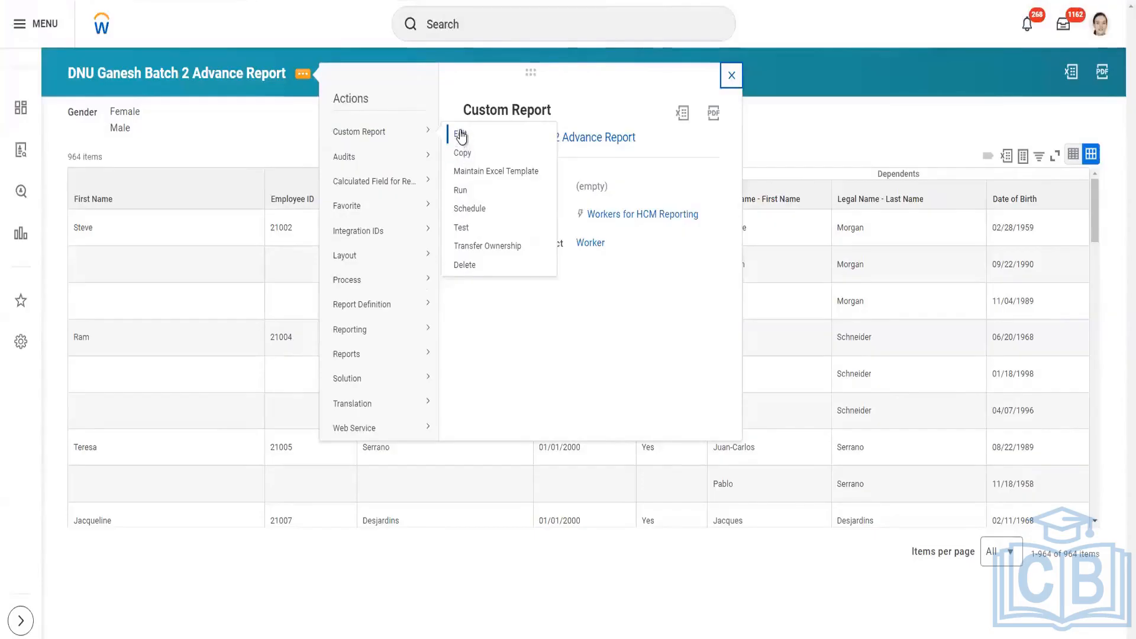
{"action": "left_click", "coordinate": [460, 135]}
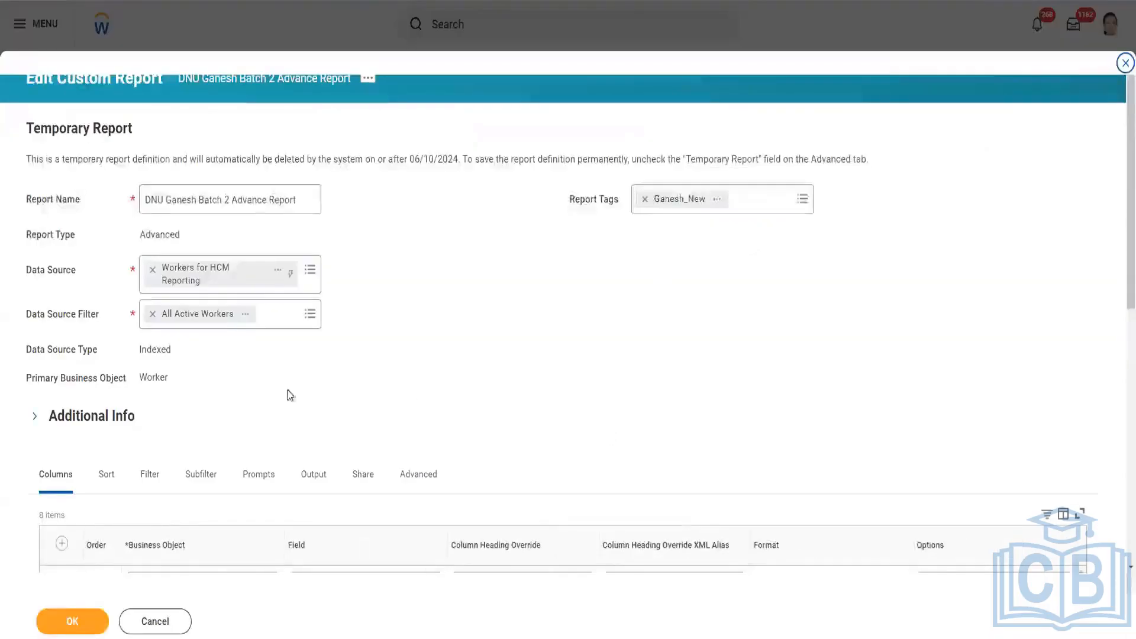
{"action": "scroll", "coordinate": [180, 425], "scroll_direction": "down", "scroll_amount": 3}
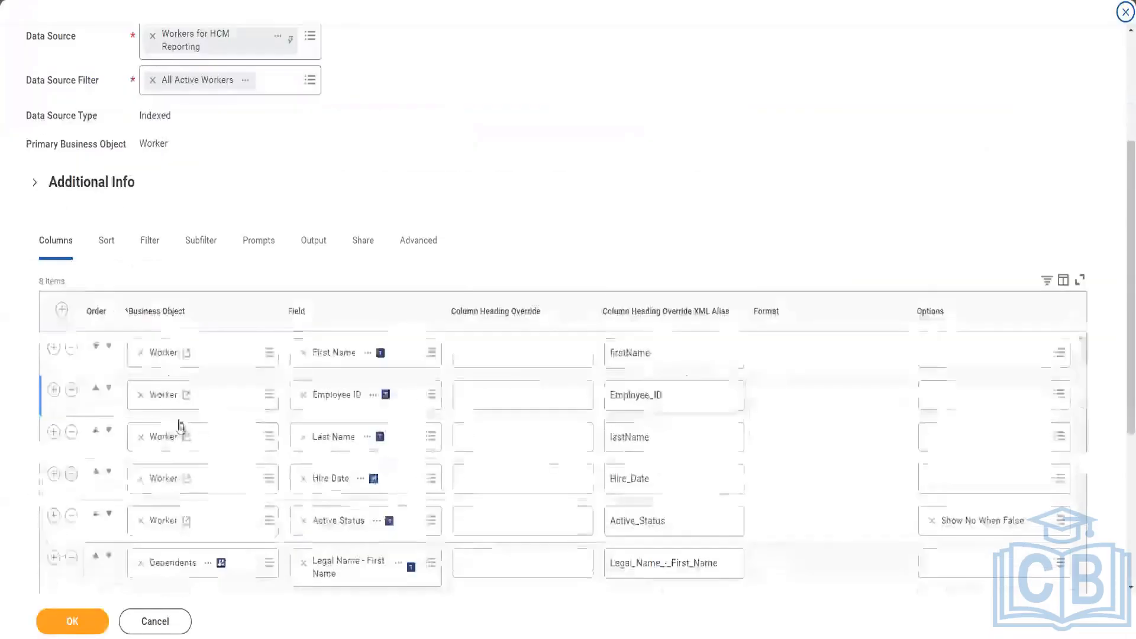
{"action": "left_click", "coordinate": [150, 243]}
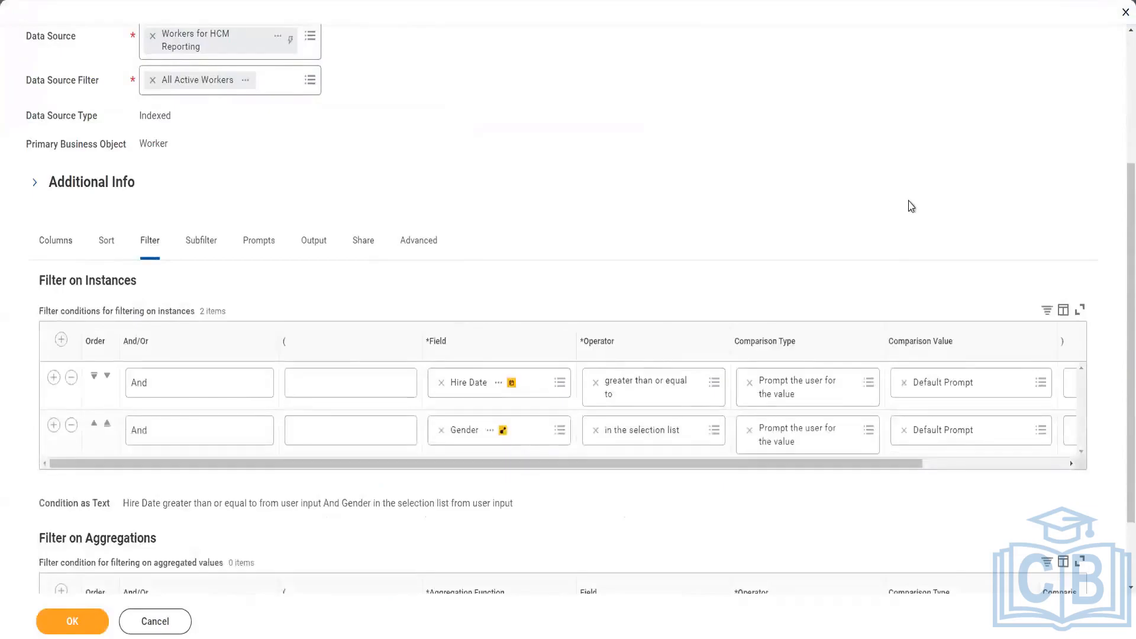
Step: Set the Gender filter's comparison type to prompt the user for the value and ignore the condition if blank, with Default Prompt as comparison value
{"action": "scroll", "coordinate": [791, 277], "scroll_direction": "down", "scroll_amount": 2}
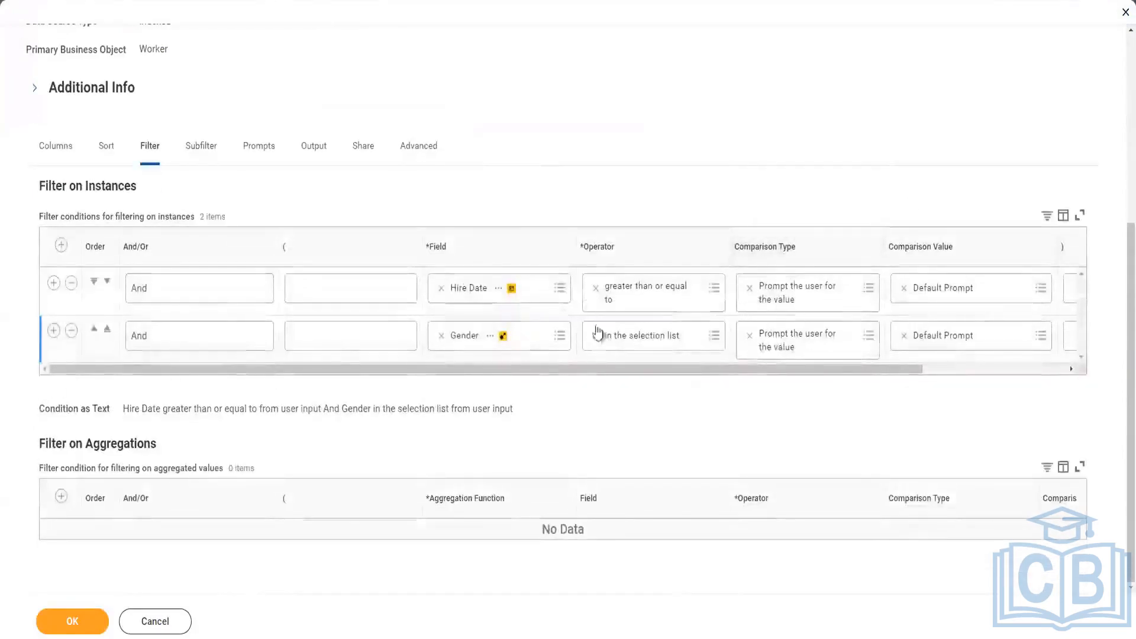
{"action": "left_click", "coordinate": [751, 343]}
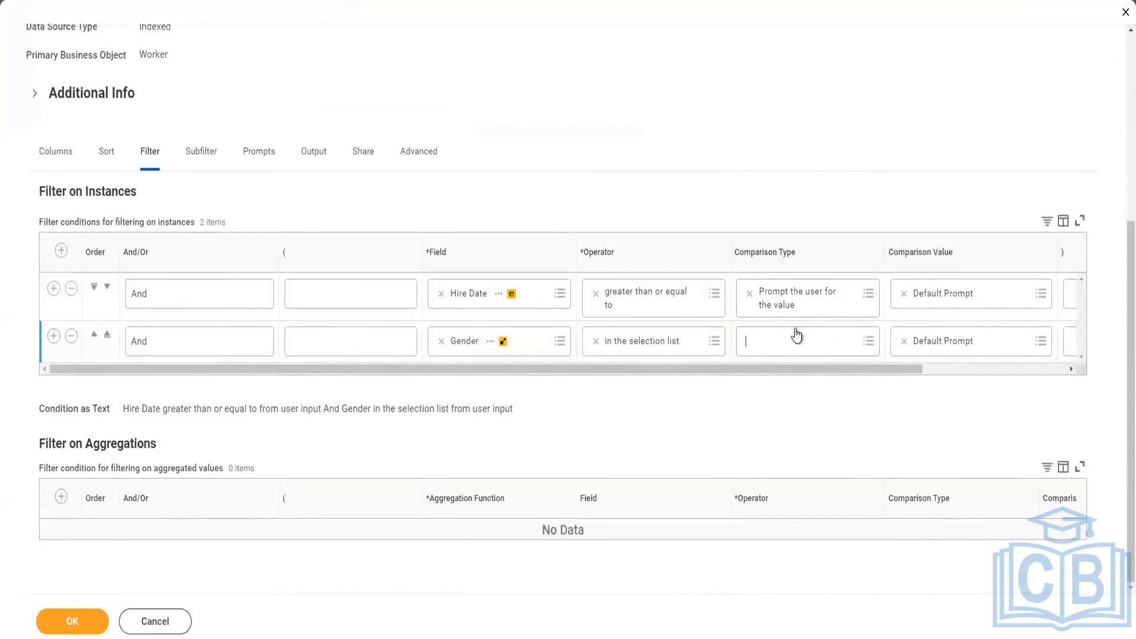
{"action": "left_click", "coordinate": [772, 342]}
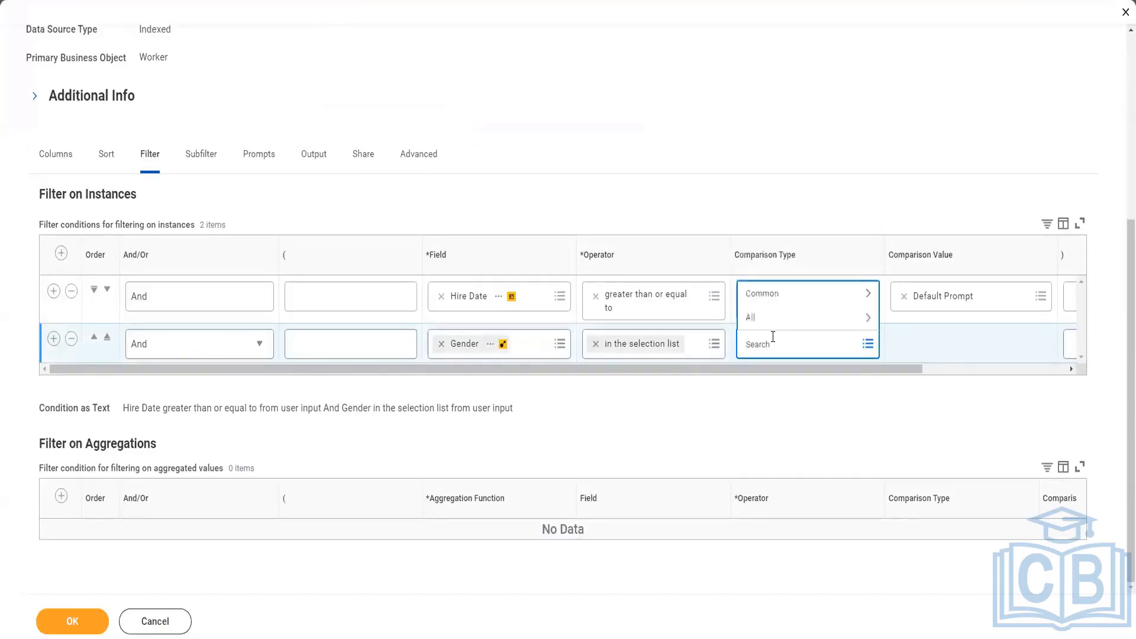
{"action": "left_click", "coordinate": [773, 322]}
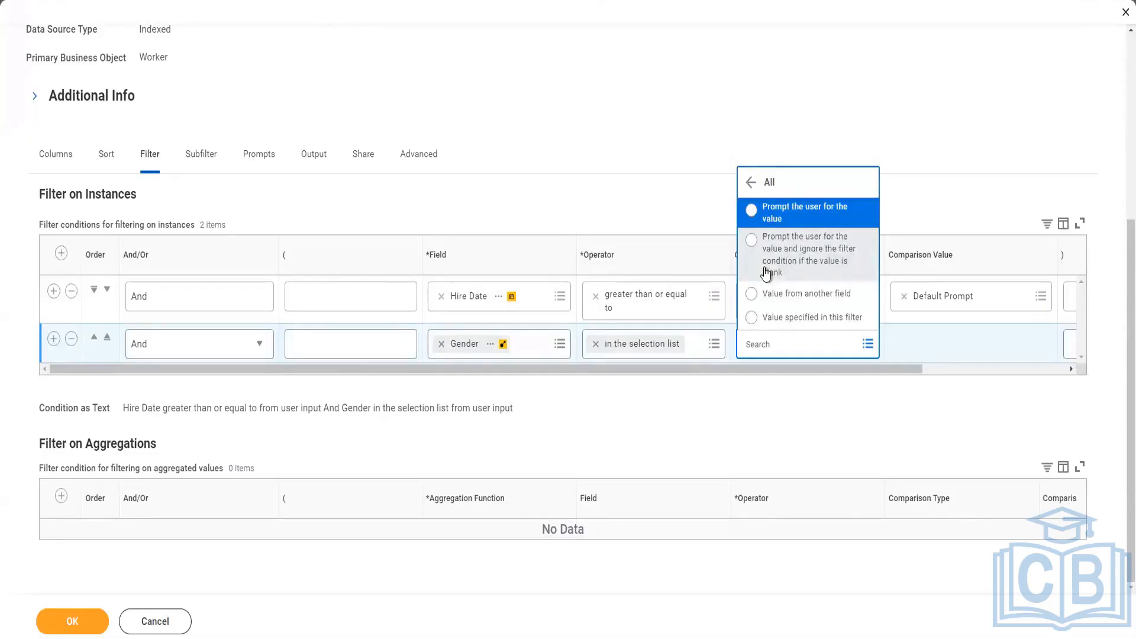
{"action": "left_click", "coordinate": [793, 264]}
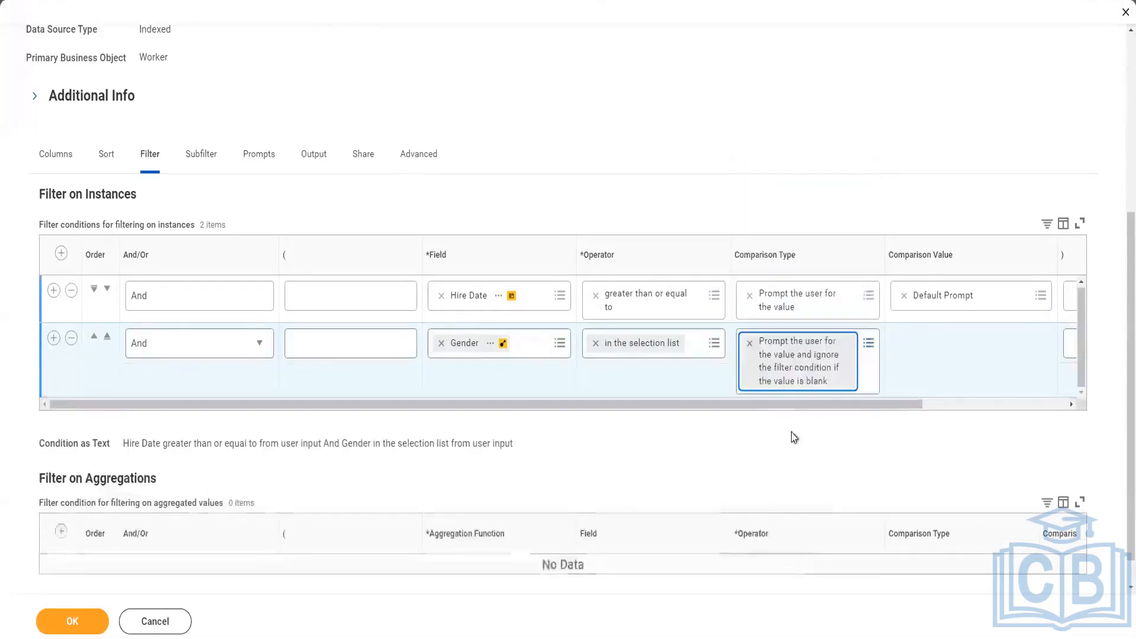
{"action": "left_click", "coordinate": [950, 413]}
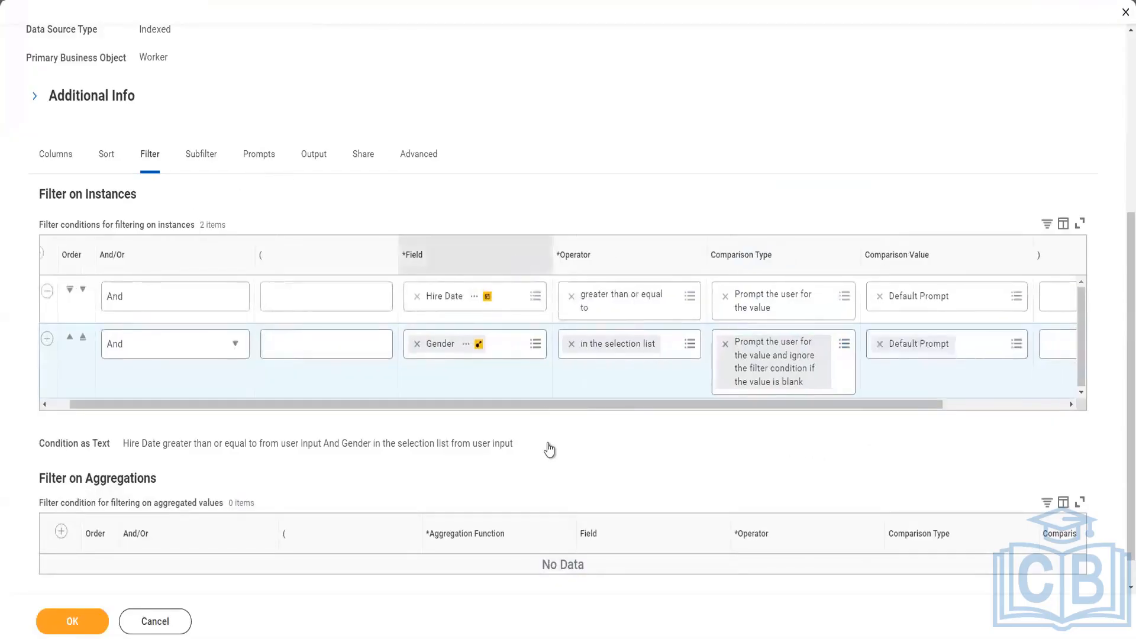
Step: Remove the Gender prompt default, repopulate the undefined prompt defaults, and return to the filter conditions
{"action": "left_click", "coordinate": [260, 159]}
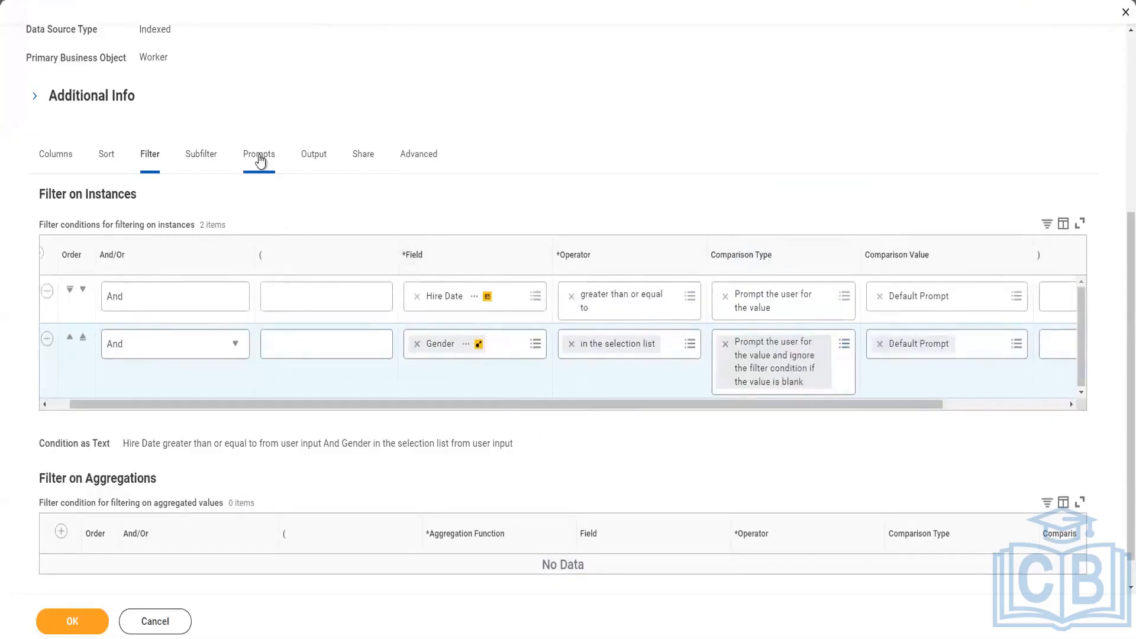
{"action": "scroll", "coordinate": [254, 477], "scroll_direction": "down", "scroll_amount": 1}
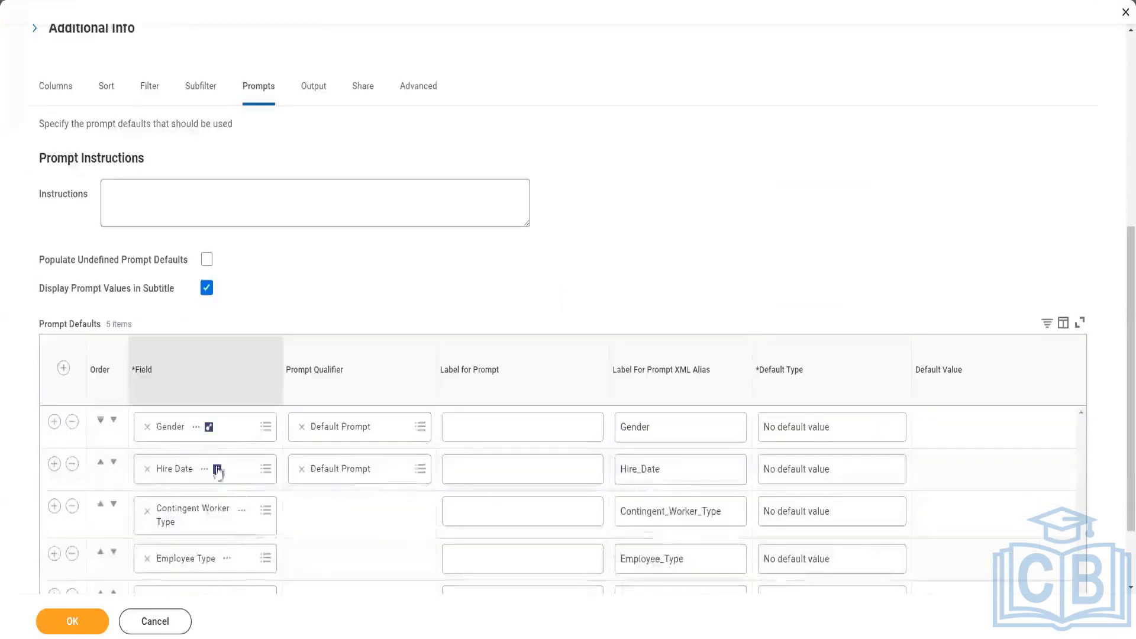
{"action": "left_click", "coordinate": [72, 422]}
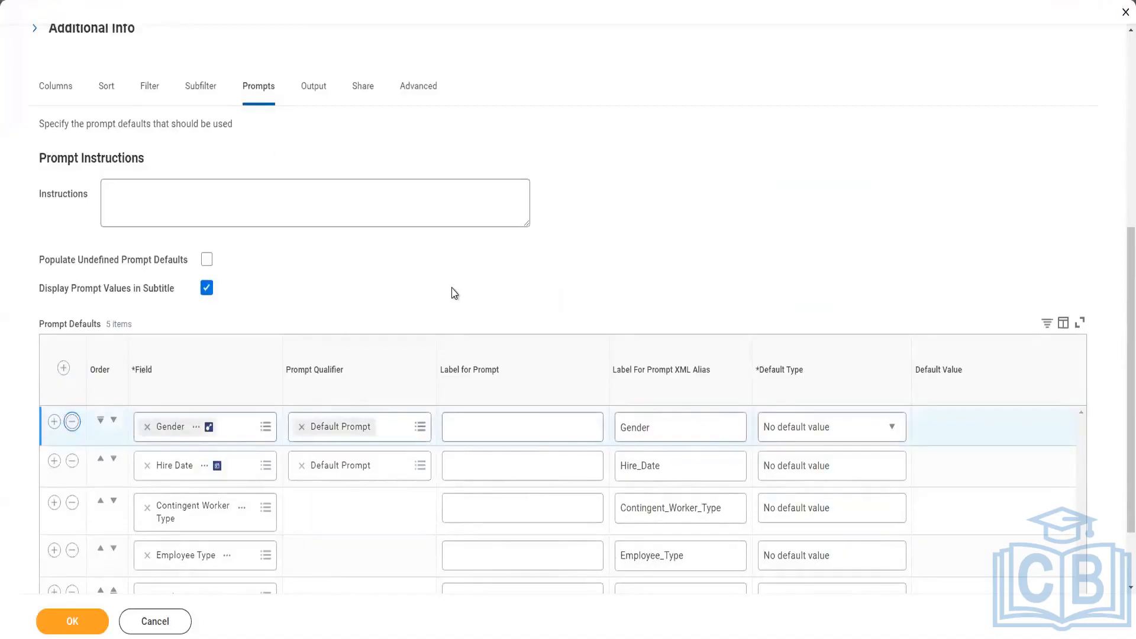
{"action": "left_click", "coordinate": [208, 261]}
{"action": "left_click", "coordinate": [149, 99]}
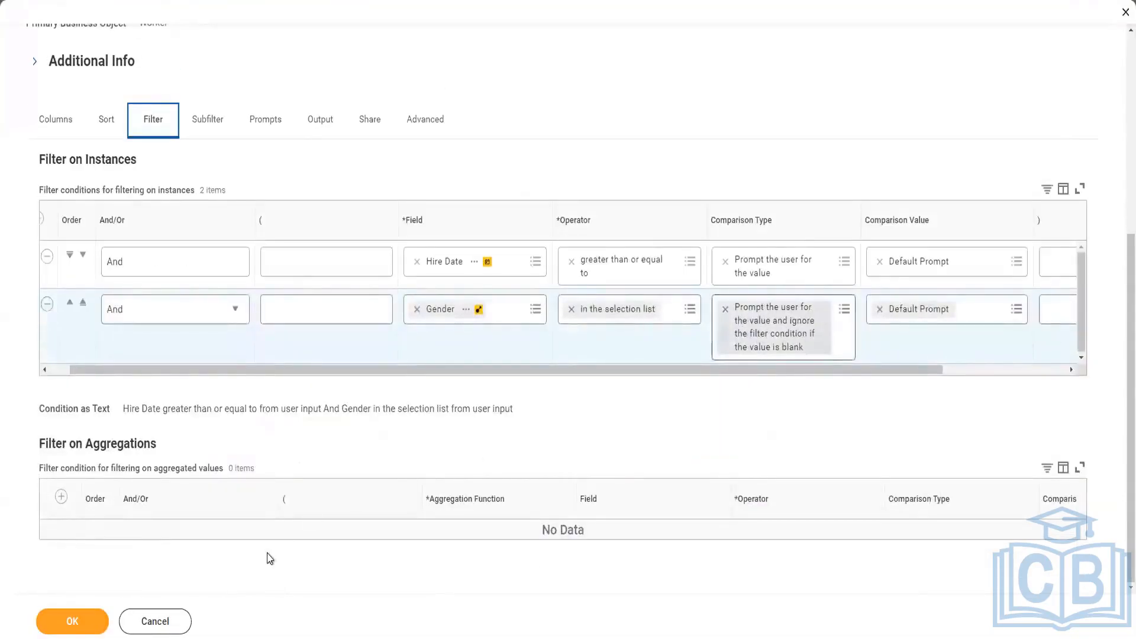
Step: Save the report definition despite the alerts, run it with all prompts left blank, and check the item count
{"action": "left_click", "coordinate": [95, 623]}
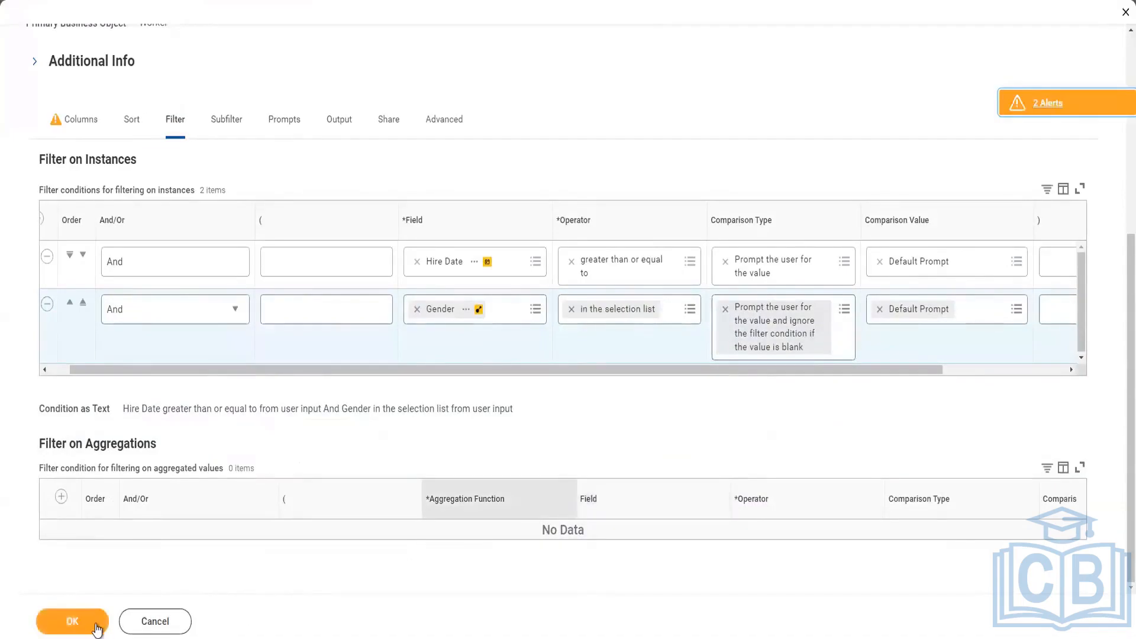
{"action": "left_click", "coordinate": [93, 620]}
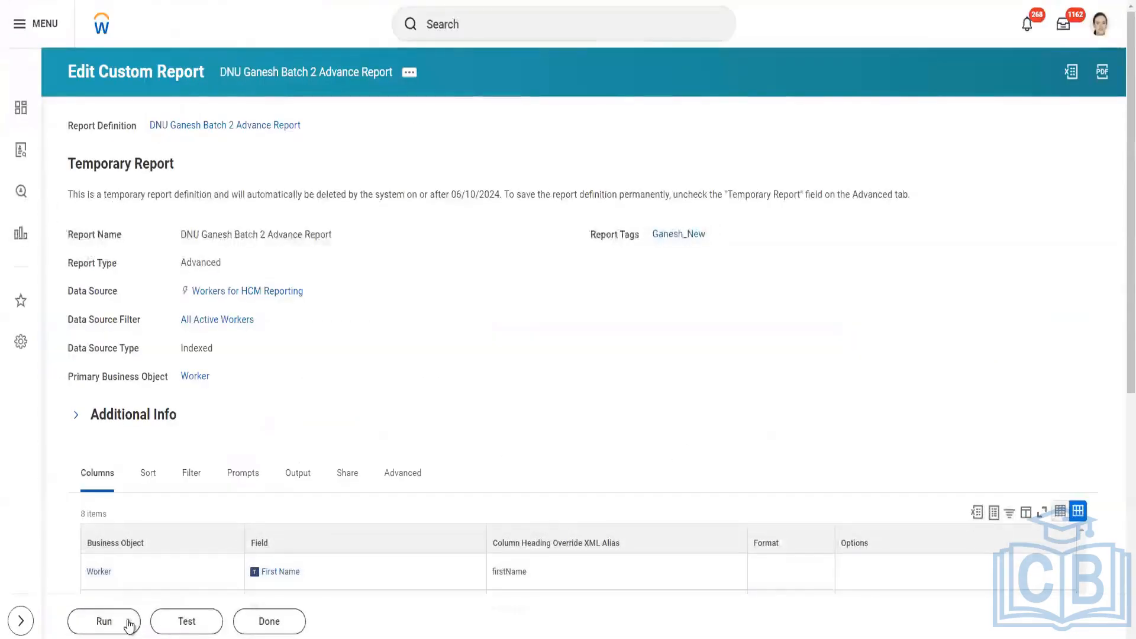
{"action": "left_click", "coordinate": [122, 618]}
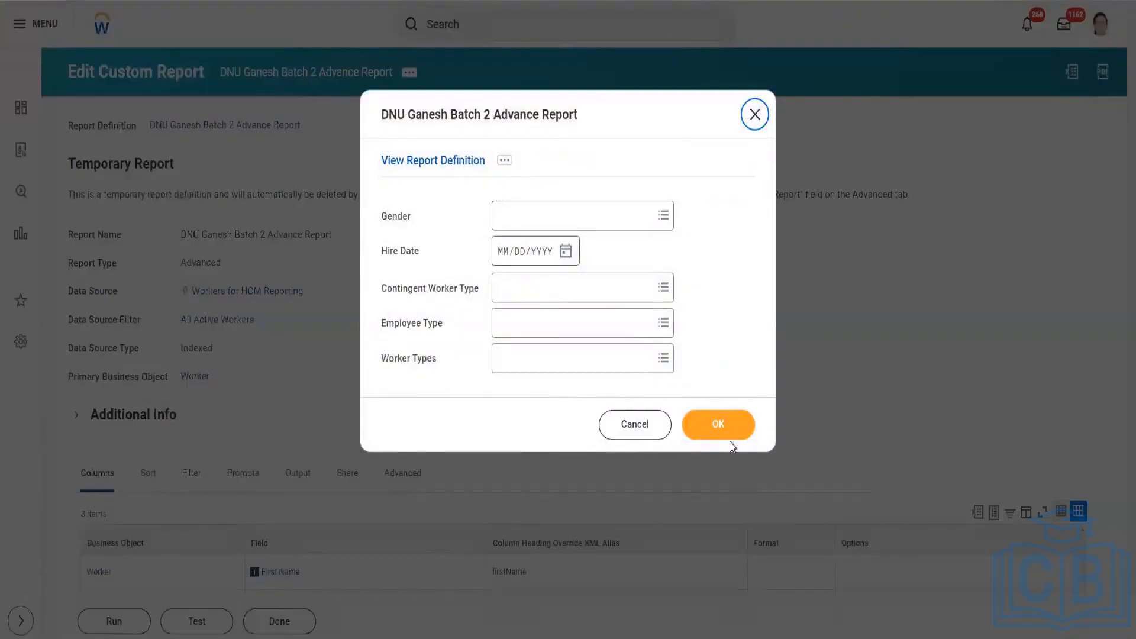
{"action": "left_click", "coordinate": [724, 424]}
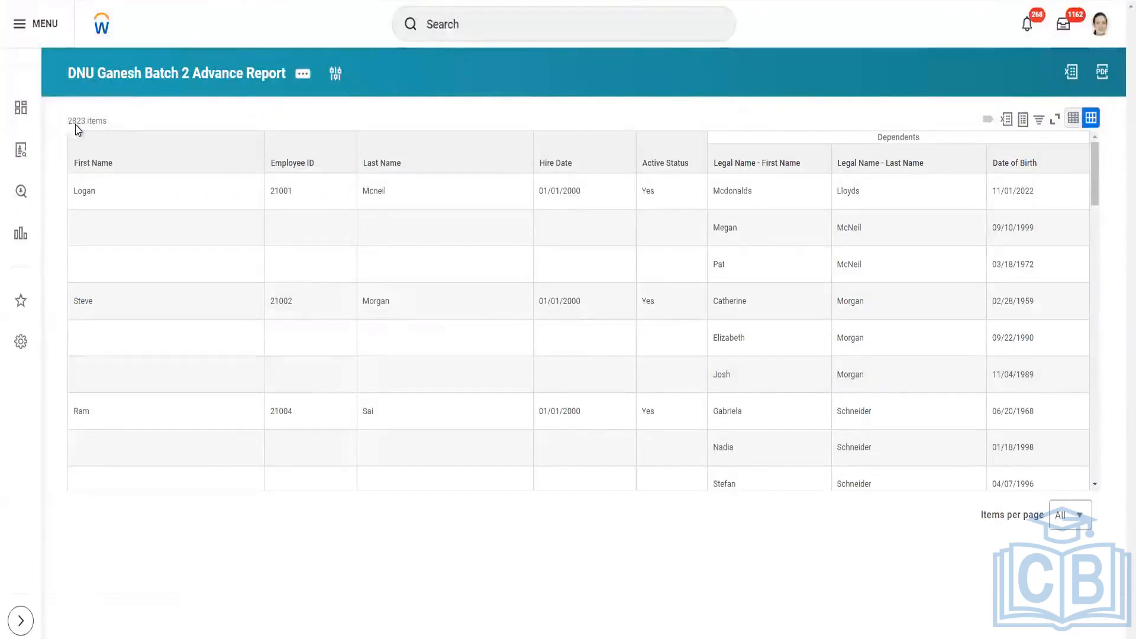
{"action": "left_click_drag", "start_coordinate": [68, 124], "coordinate": [113, 126]}
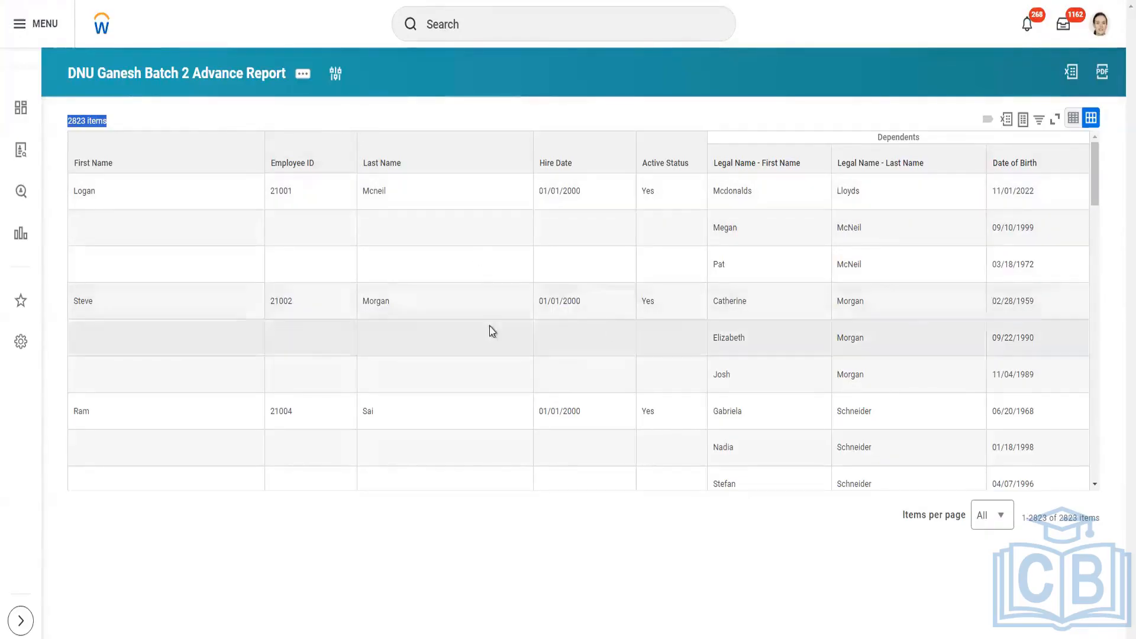
Step: Reopen the report definition for editing and bring up the Hire Date and Gender filter conditions
{"action": "left_click", "coordinate": [303, 75]}
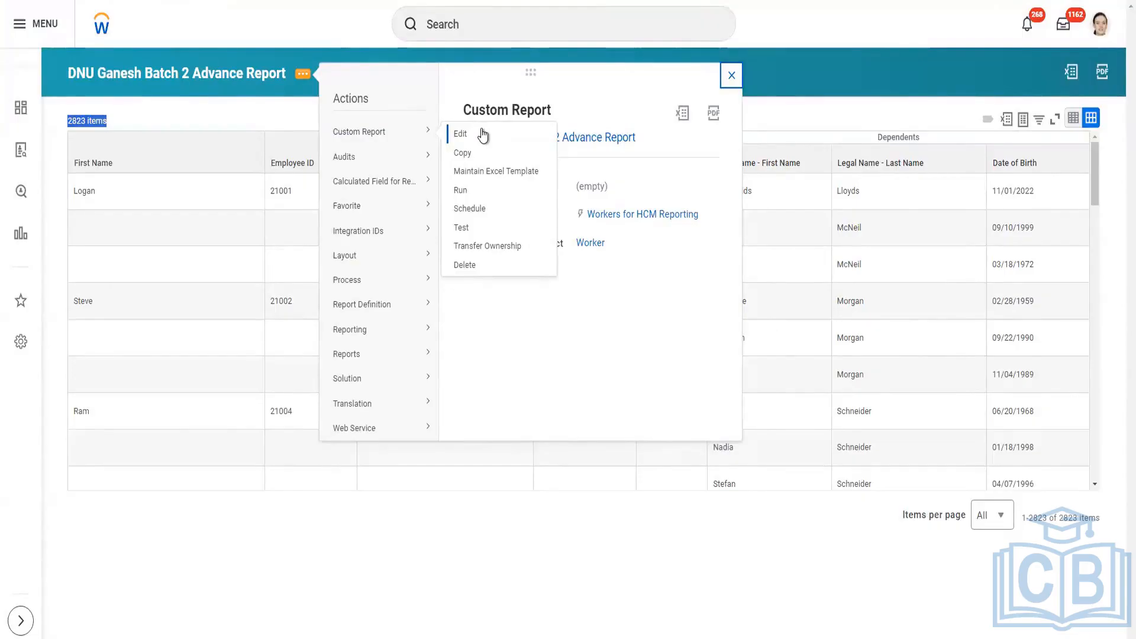
{"action": "left_click", "coordinate": [457, 134]}
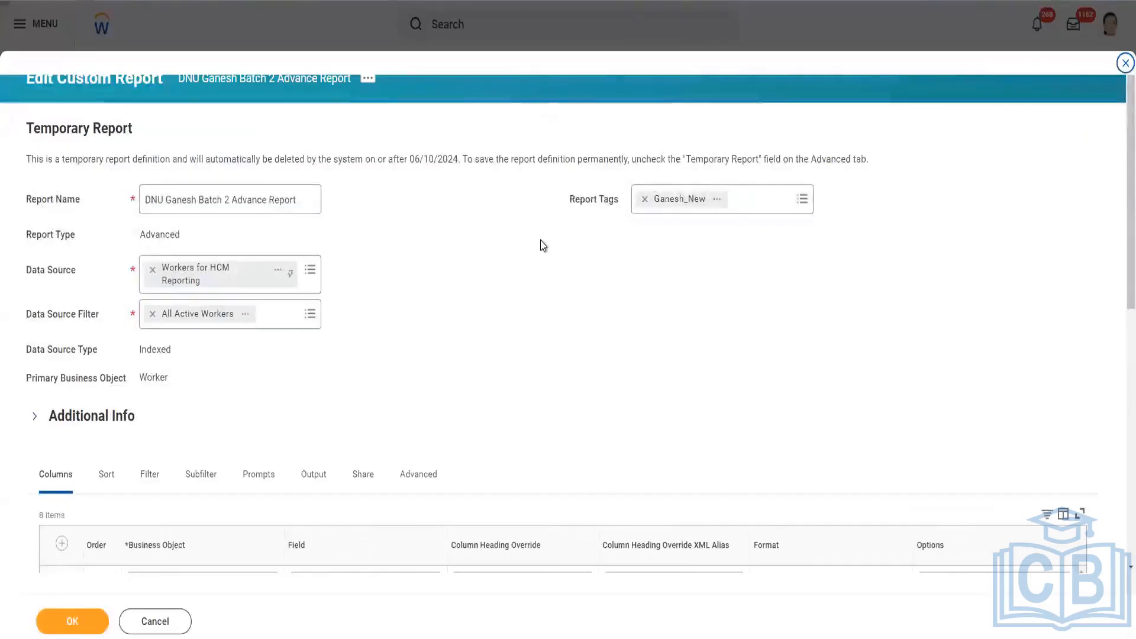
{"action": "scroll", "coordinate": [312, 414], "scroll_direction": "down", "scroll_amount": 3}
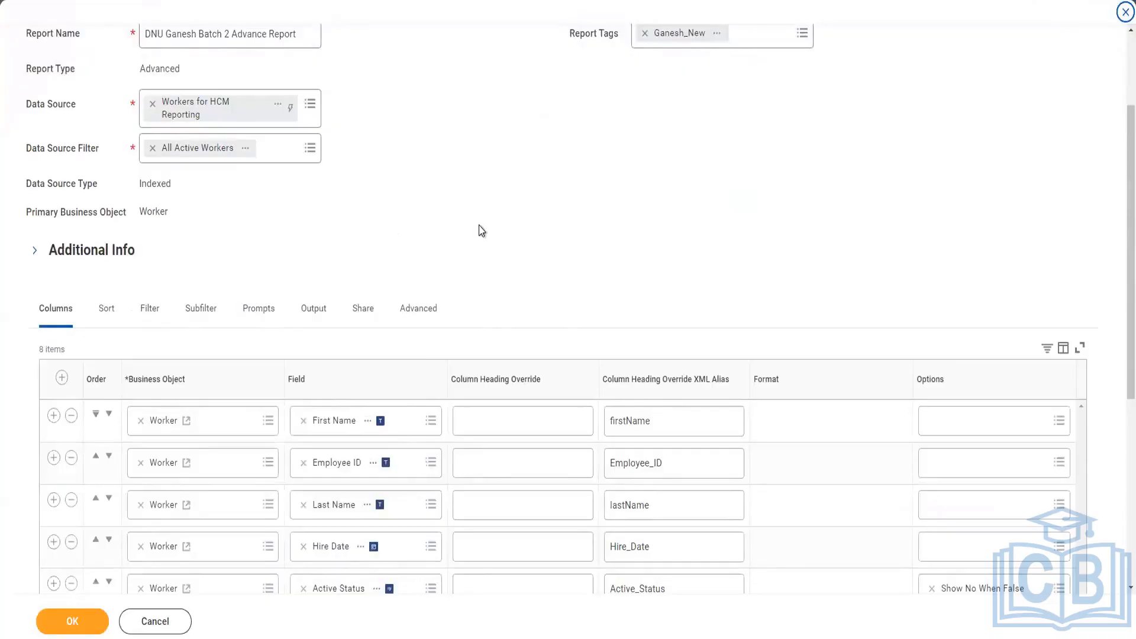
{"action": "left_click", "coordinate": [152, 319]}
{"action": "scroll", "coordinate": [579, 186], "scroll_direction": "down", "scroll_amount": 1}
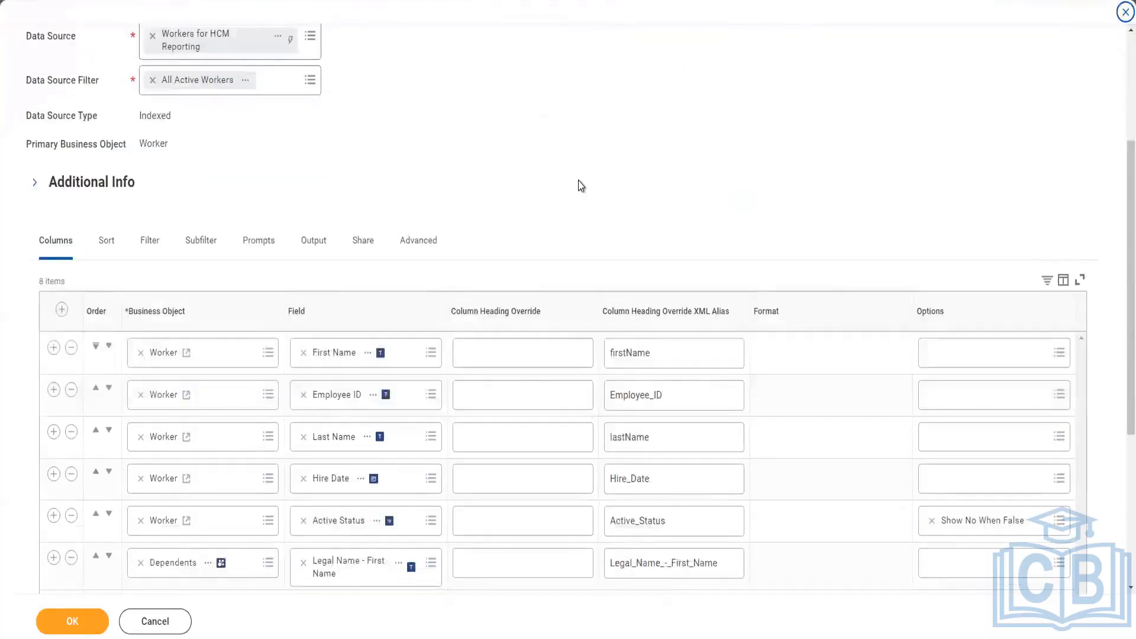
{"action": "scroll", "coordinate": [579, 185], "scroll_direction": "up", "scroll_amount": 1}
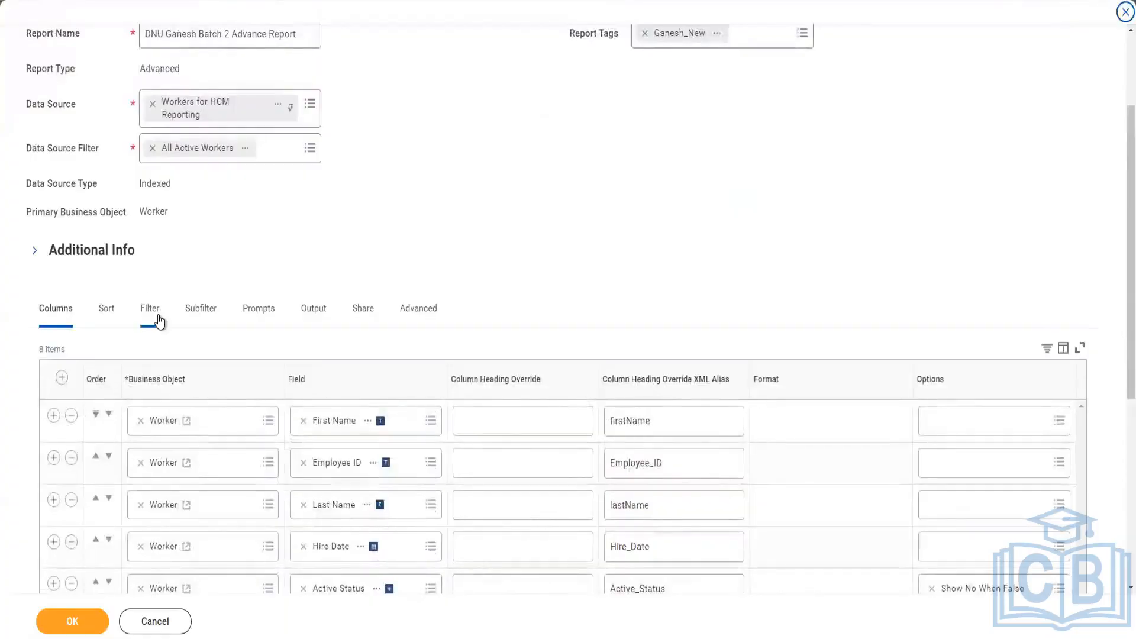
{"action": "scroll", "coordinate": [588, 180], "scroll_direction": "down", "scroll_amount": 2}
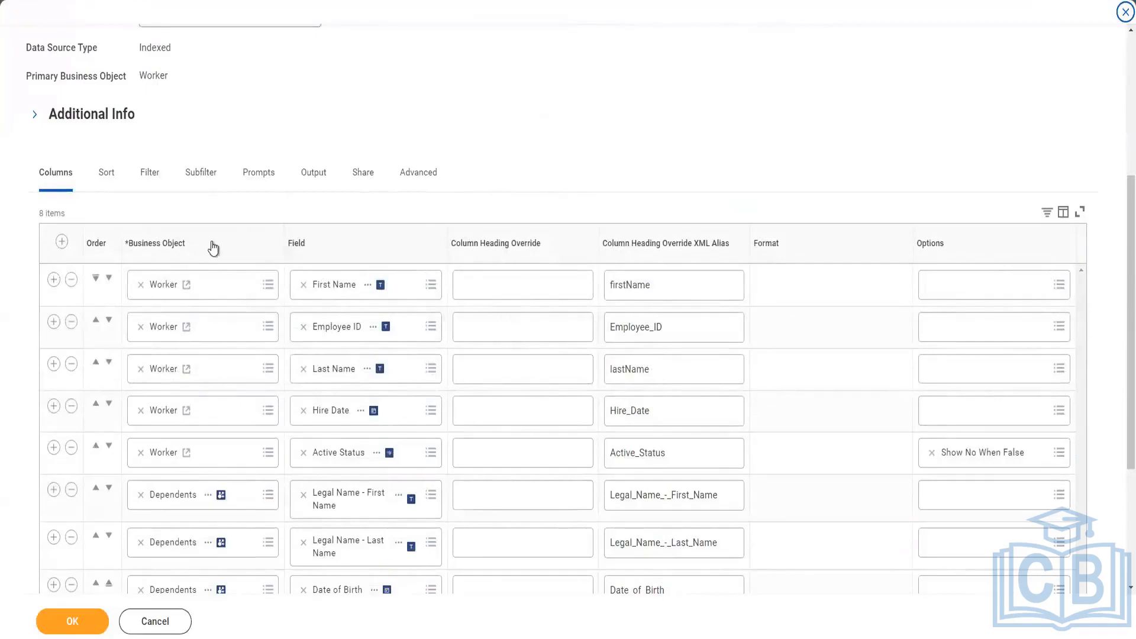
{"action": "scroll", "coordinate": [229, 215], "scroll_direction": "up", "scroll_amount": 1}
{"action": "scroll", "coordinate": [474, 217], "scroll_direction": "up", "scroll_amount": 2}
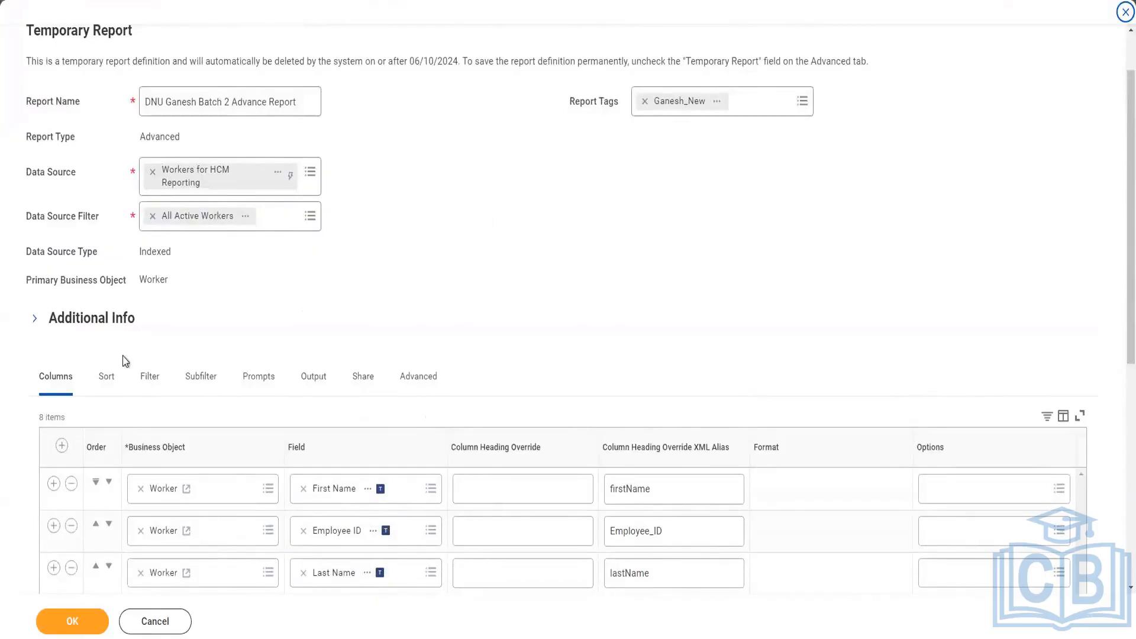
{"action": "scroll", "coordinate": [205, 372], "scroll_direction": "down", "scroll_amount": 1}
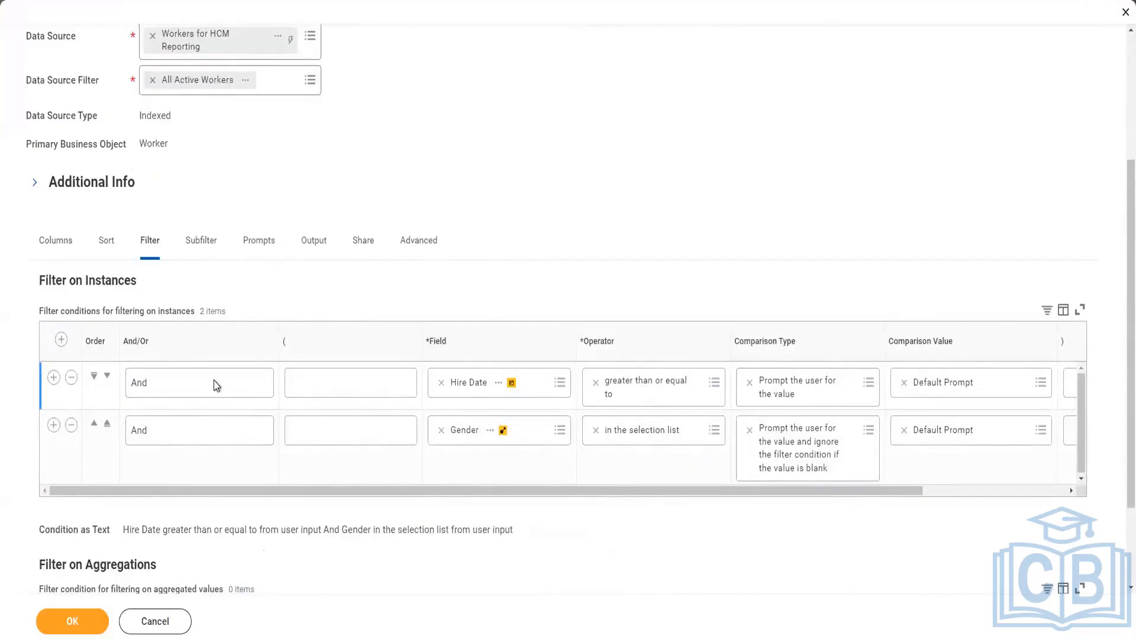
{"action": "scroll", "coordinate": [219, 382], "scroll_direction": "down", "scroll_amount": 1}
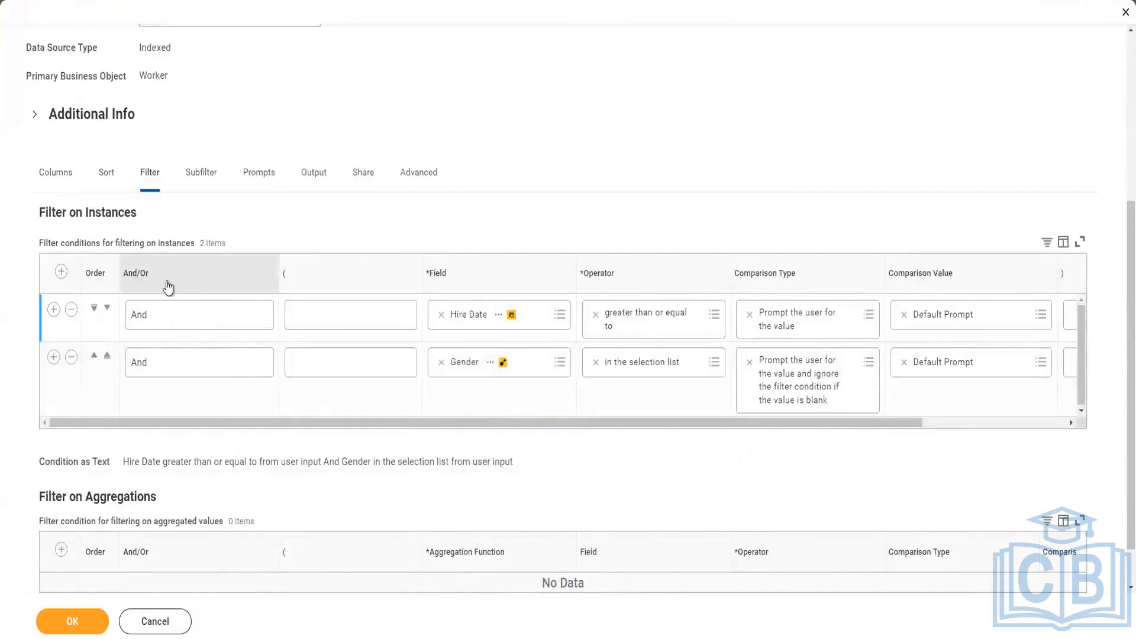
Step: Set the logical connector of the Gender filter condition to Or
{"action": "left_click", "coordinate": [145, 368]}
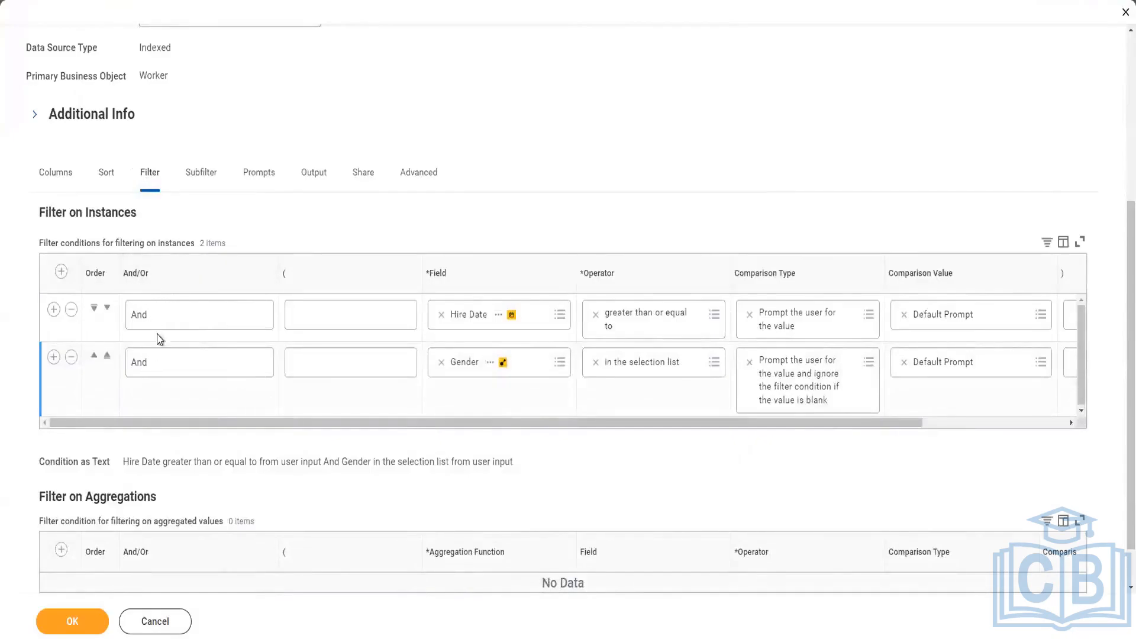
{"action": "left_click", "coordinate": [169, 314]}
{"action": "left_click", "coordinate": [237, 363]}
{"action": "left_click", "coordinate": [259, 369]}
{"action": "left_click", "coordinate": [254, 370]}
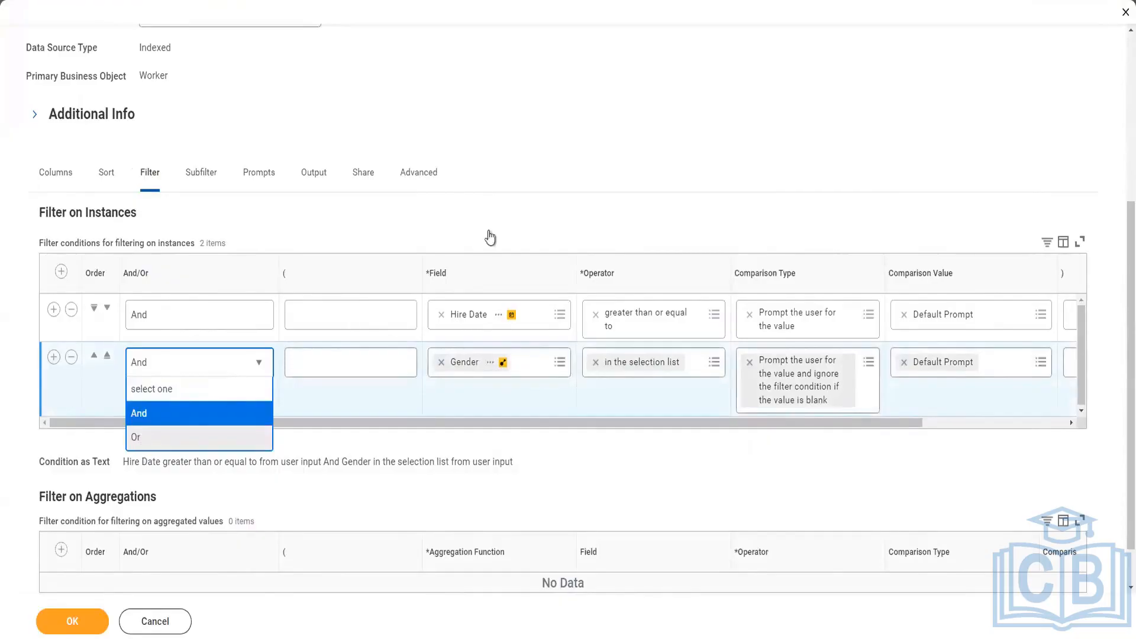
{"action": "left_click", "coordinate": [211, 319]}
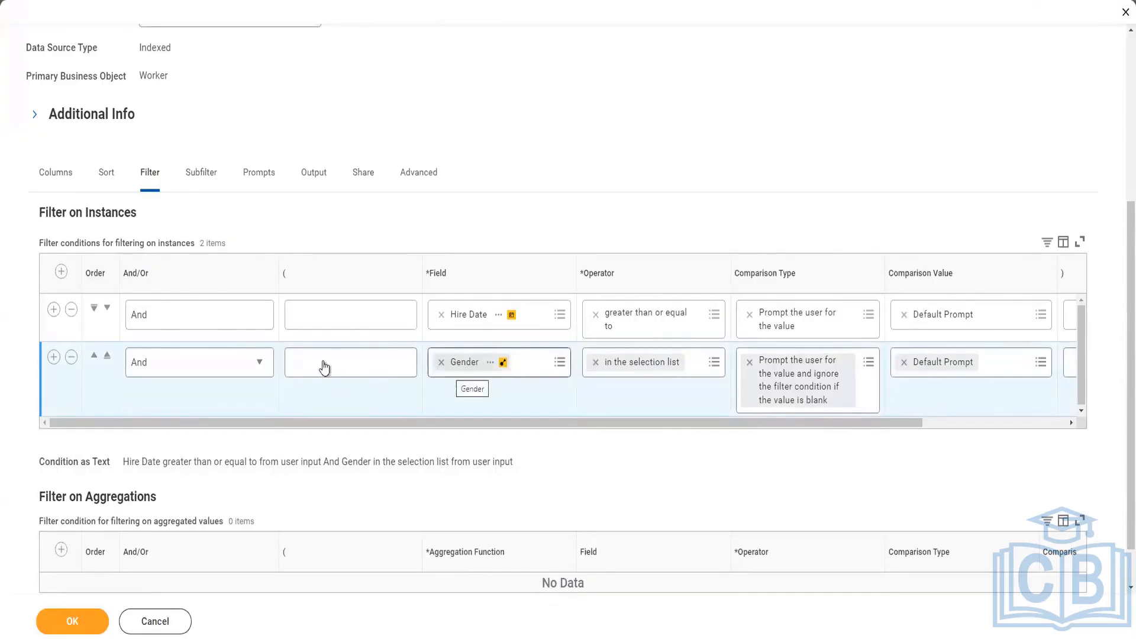
{"action": "left_click", "coordinate": [261, 363]}
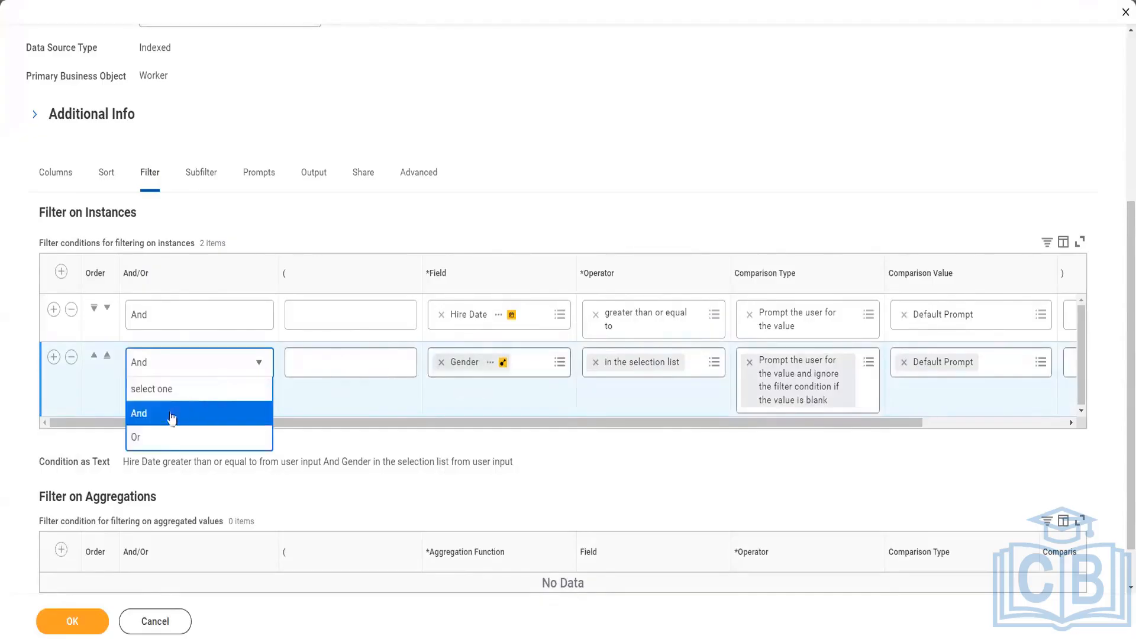
{"action": "left_click", "coordinate": [159, 438]}
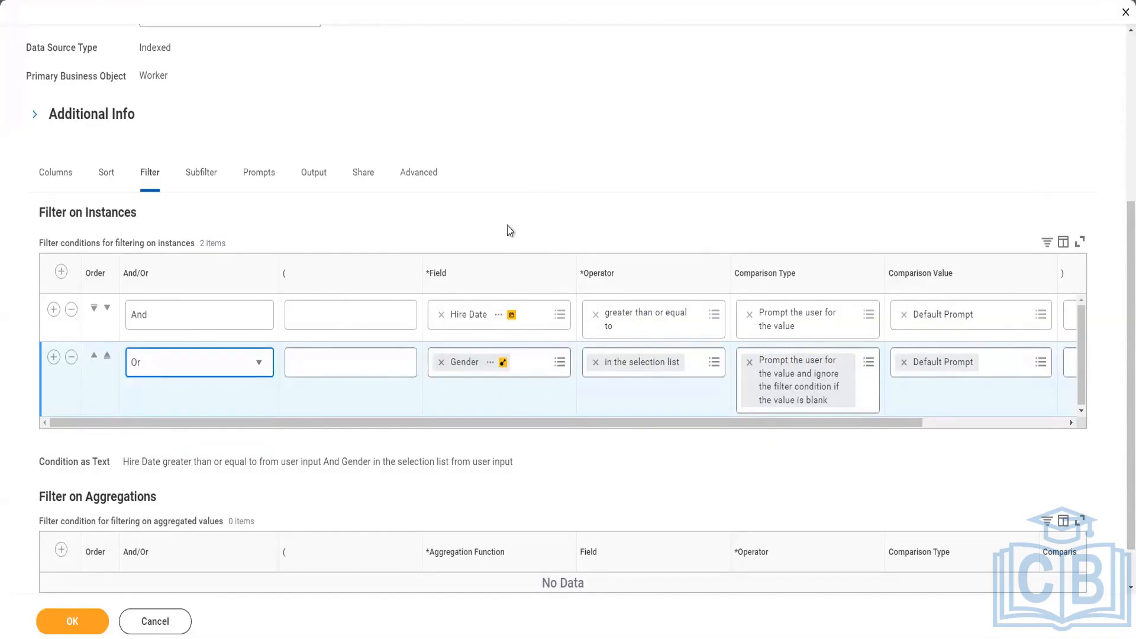
Step: Set the logical connector of the Gender filter condition to And
{"action": "left_click", "coordinate": [260, 367]}
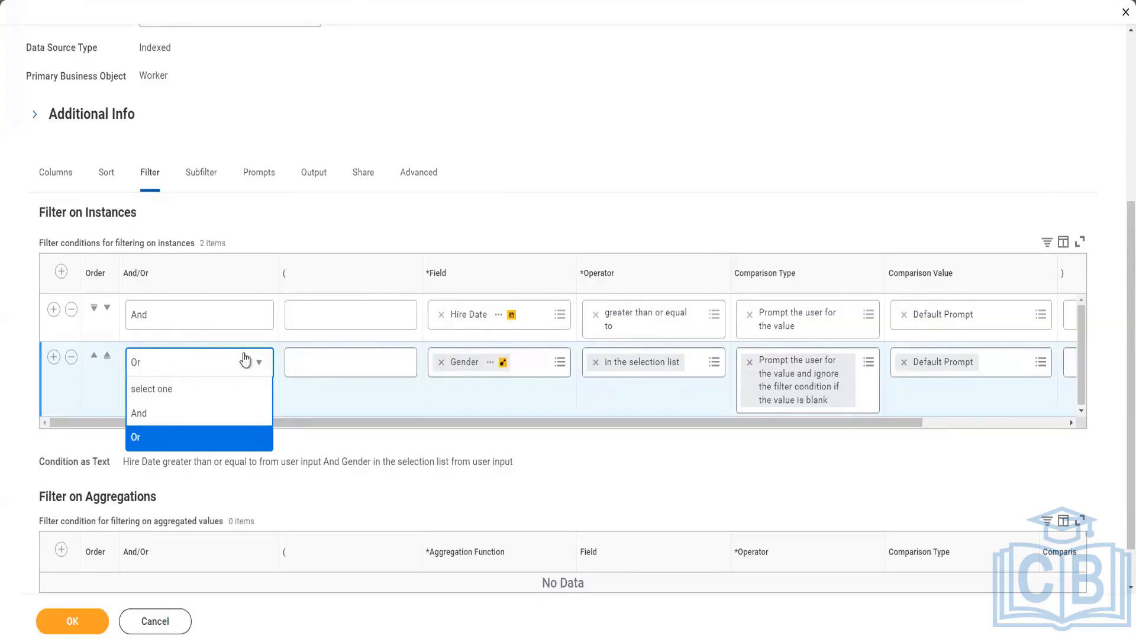
{"action": "left_click", "coordinate": [148, 410]}
{"action": "left_click", "coordinate": [186, 319]}
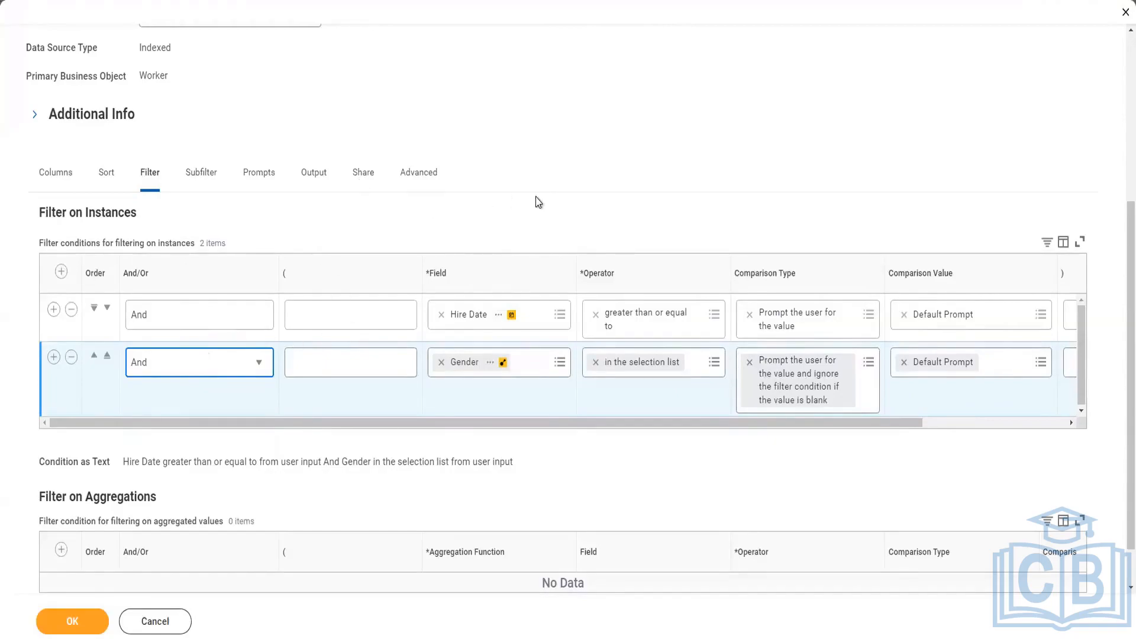
Step: Add a blank sub level filter to the report definition and review its business object and condition fields
{"action": "scroll", "coordinate": [491, 278], "scroll_direction": "down", "scroll_amount": 1}
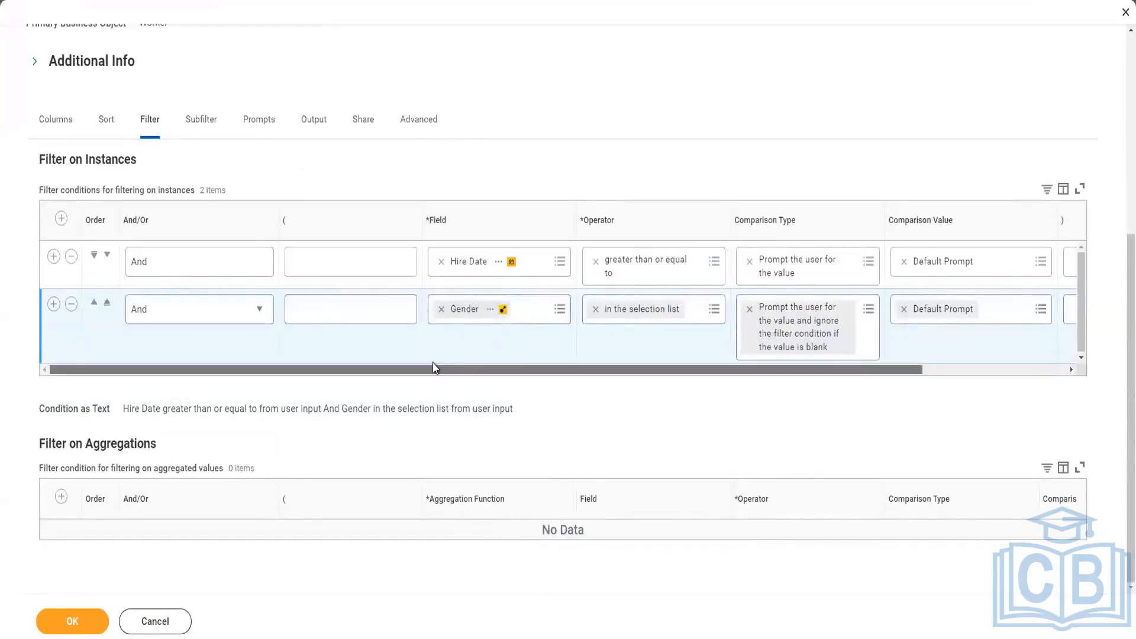
{"action": "scroll", "coordinate": [232, 372], "scroll_direction": "up", "scroll_amount": 1}
{"action": "scroll", "coordinate": [232, 372], "scroll_direction": "up", "scroll_amount": 2}
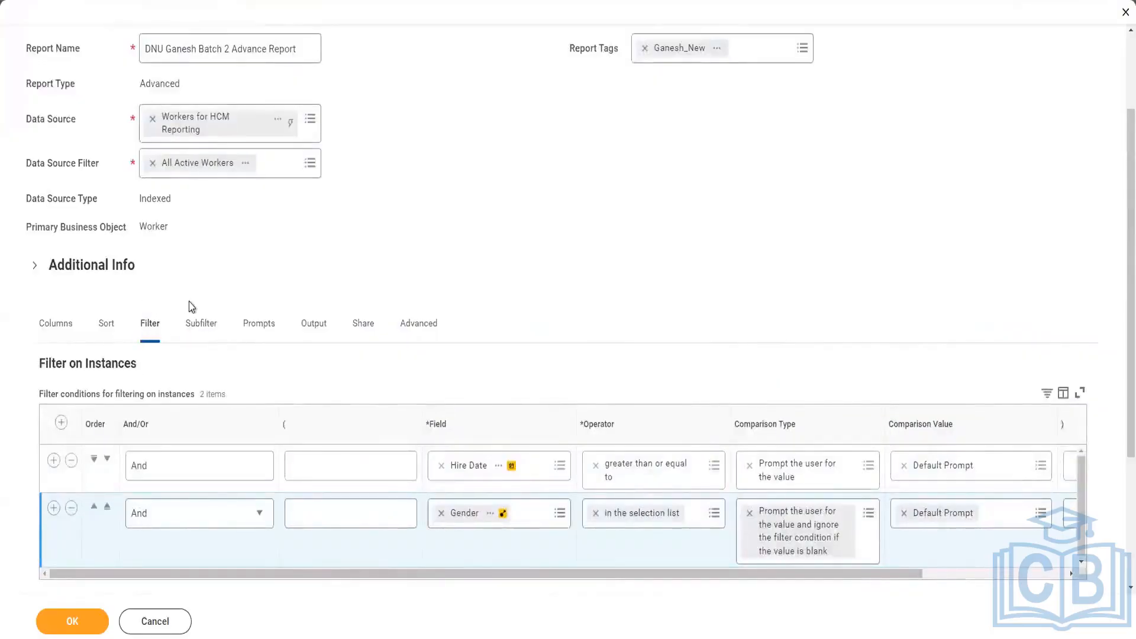
{"action": "left_click", "coordinate": [204, 331]}
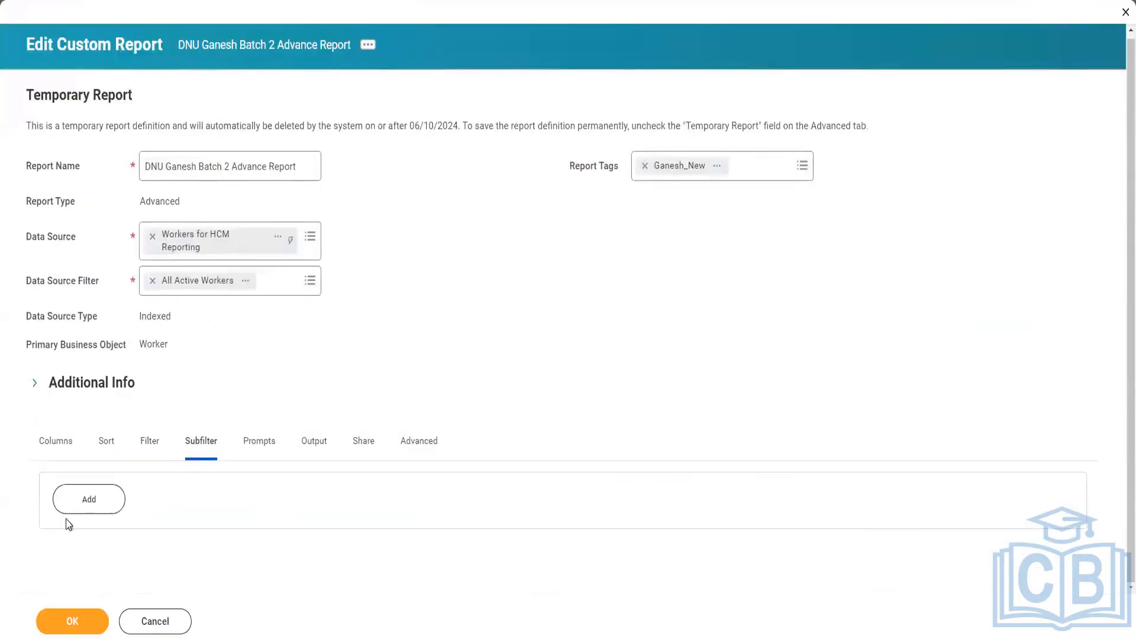
{"action": "left_click", "coordinate": [101, 508]}
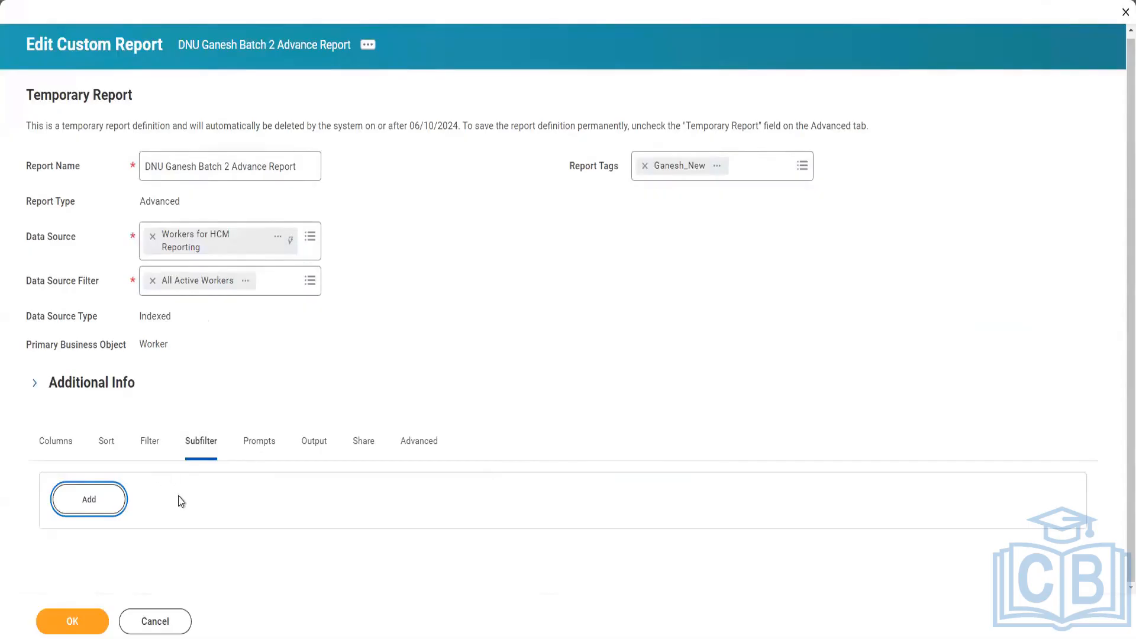
{"action": "scroll", "coordinate": [601, 339], "scroll_direction": "down", "scroll_amount": 2}
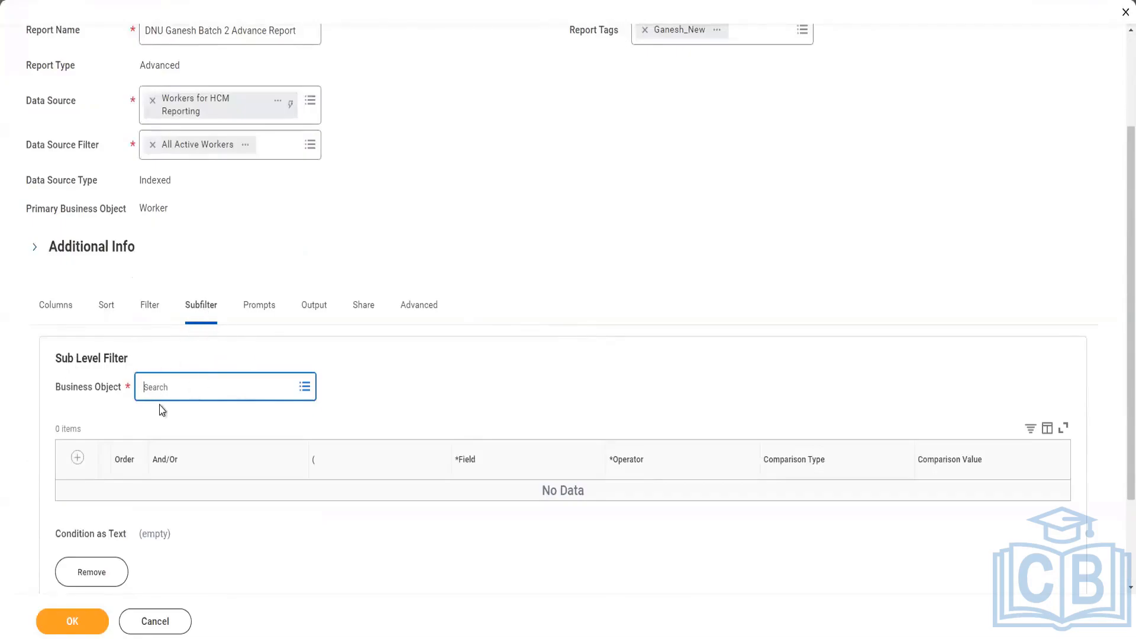
{"action": "scroll", "coordinate": [175, 293], "scroll_direction": "down", "scroll_amount": 2}
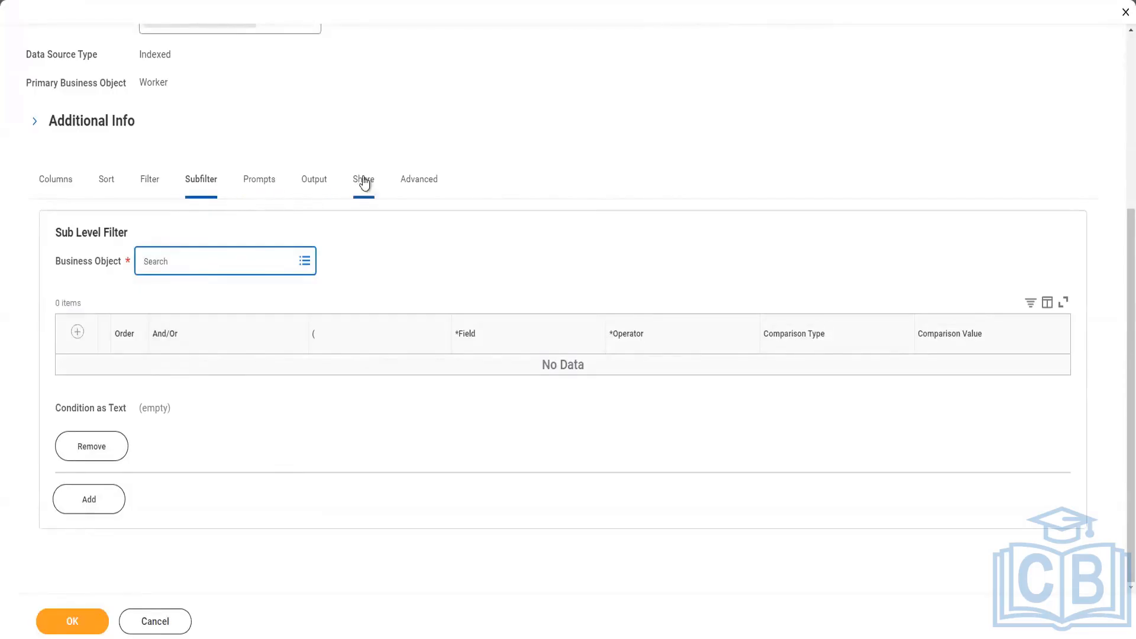
{"action": "scroll", "coordinate": [389, 271], "scroll_direction": "up", "scroll_amount": 3}
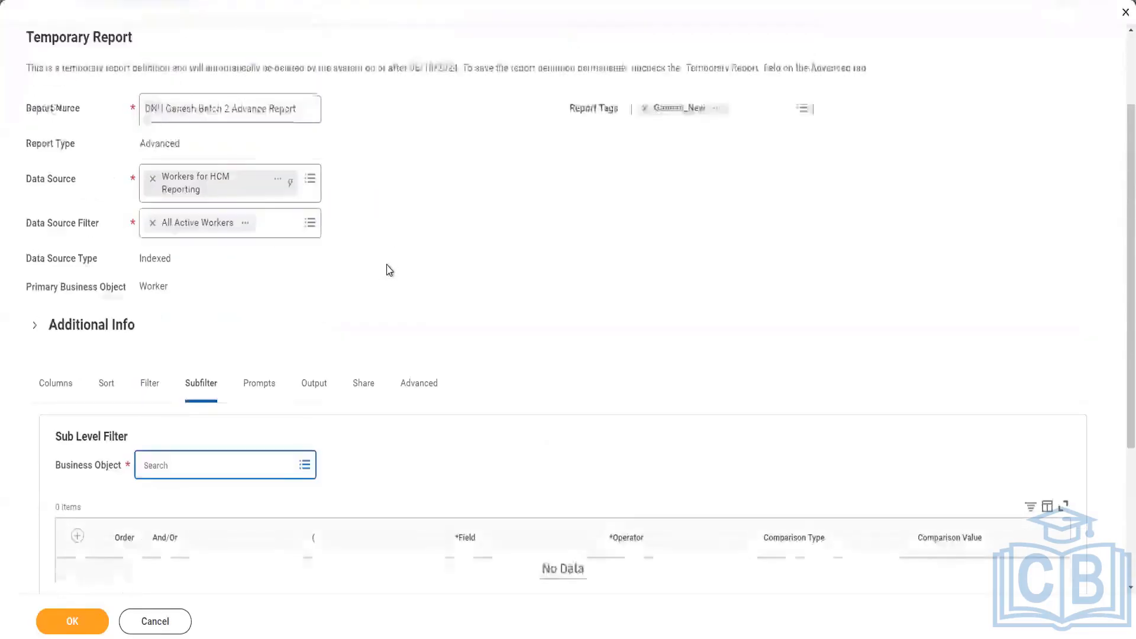
{"action": "scroll", "coordinate": [389, 271], "scroll_direction": "down", "scroll_amount": 3}
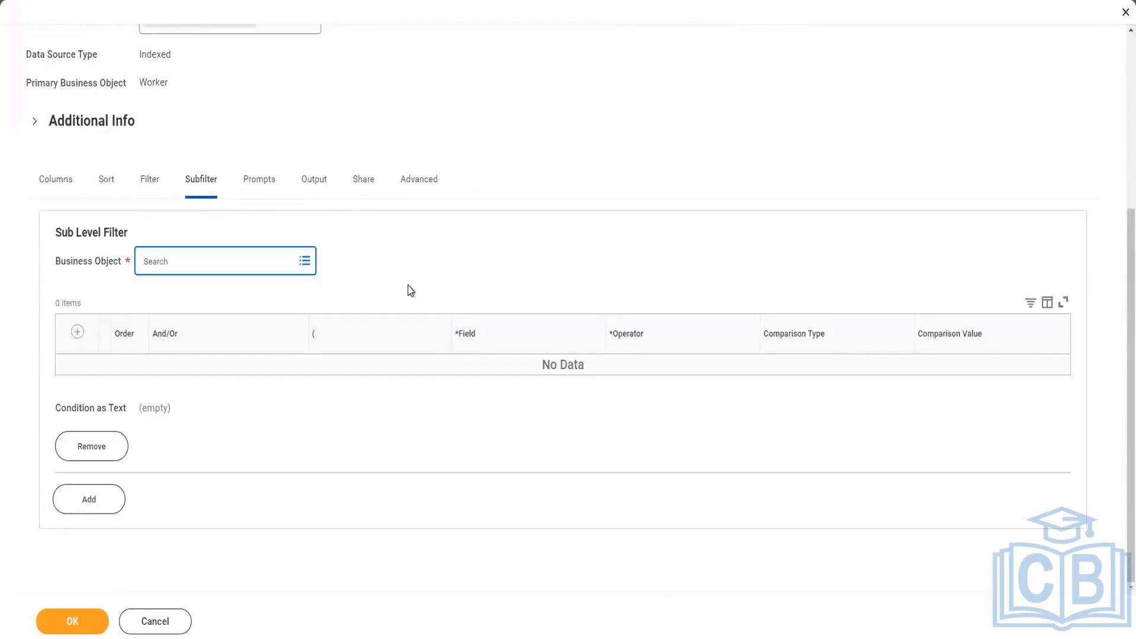
{"action": "scroll", "coordinate": [412, 295], "scroll_direction": "up", "scroll_amount": 3}
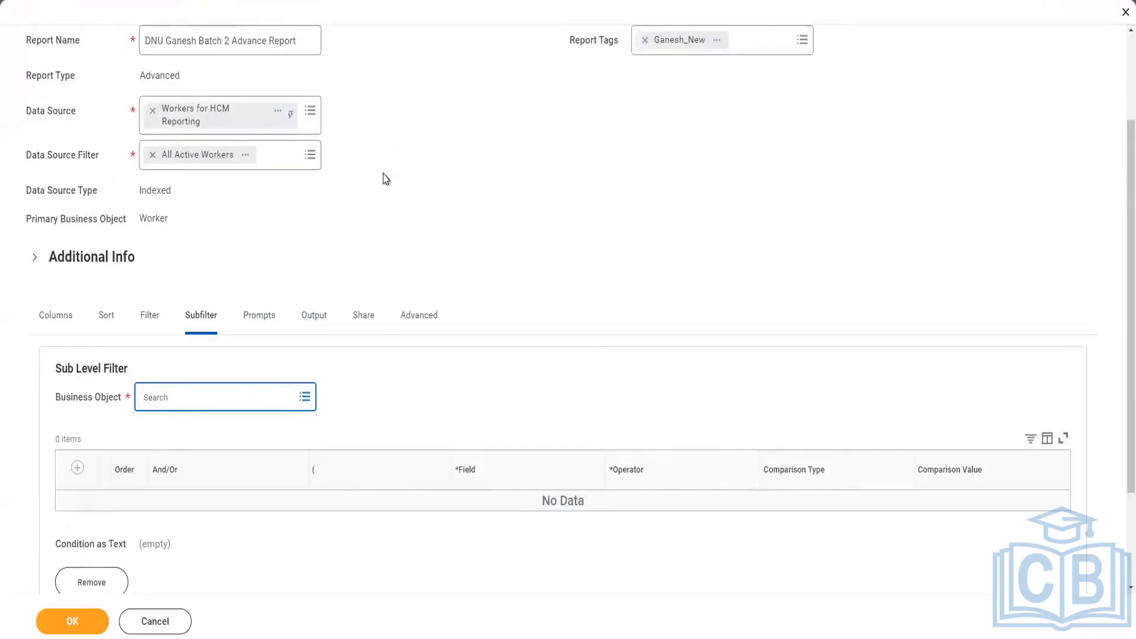